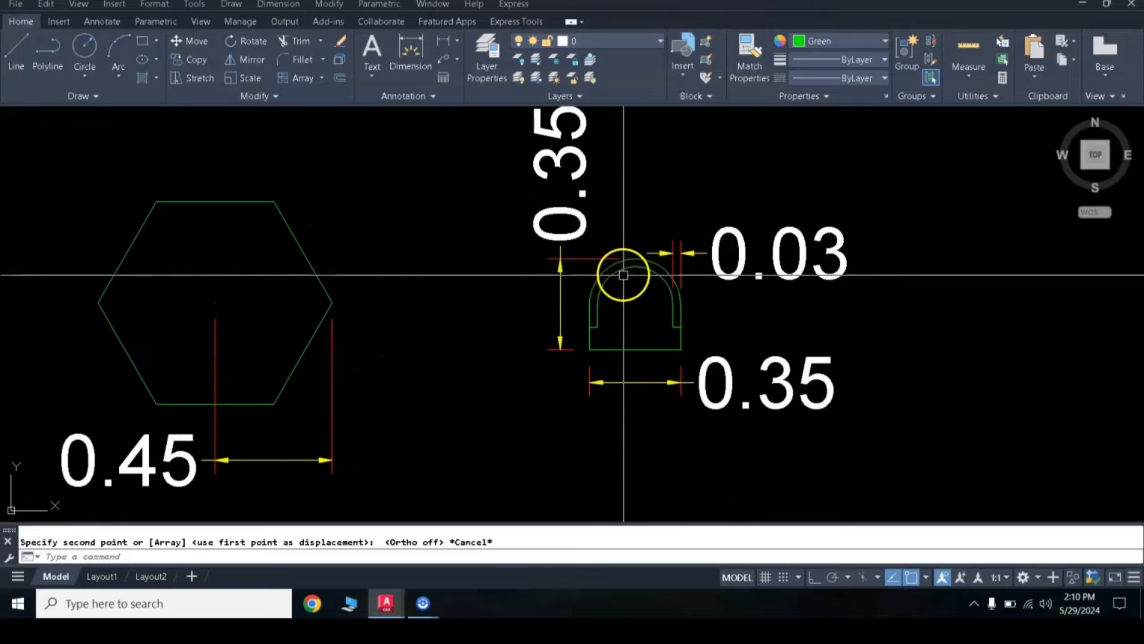
Draw a six-sided polygon inscribed in a circle of radius 0.45 beside the existing table set, with Ortho turned on.
{"action": "middle_click_drag", "start_coordinate": [633, 286], "coordinate": [695, 176]}
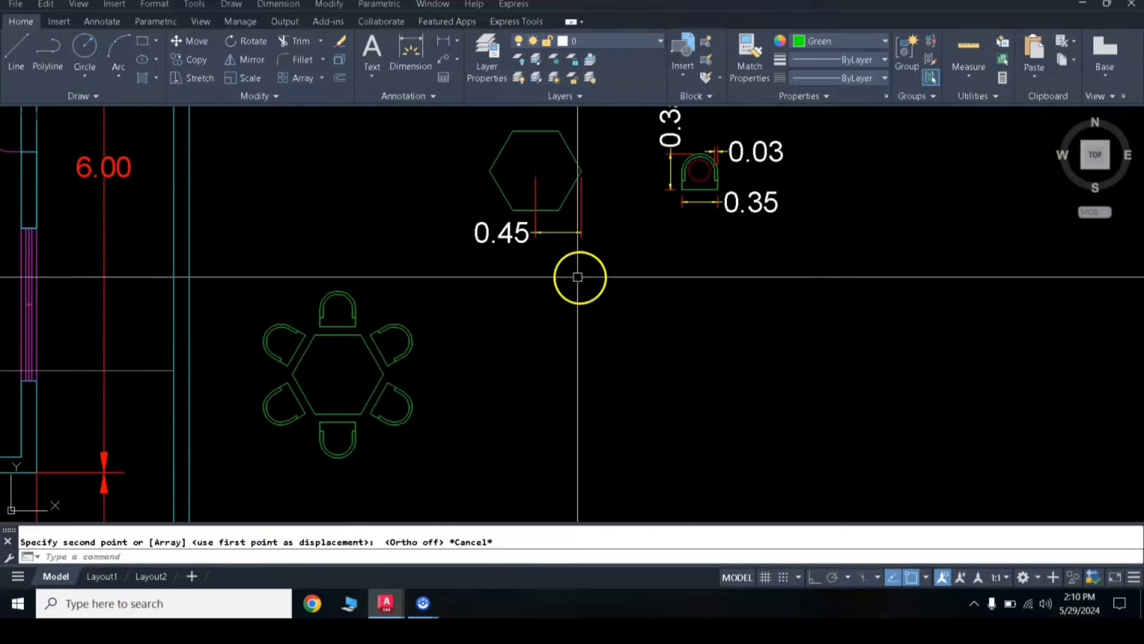
{"action": "middle_click_drag", "start_coordinate": [582, 273], "coordinate": [634, 238]}
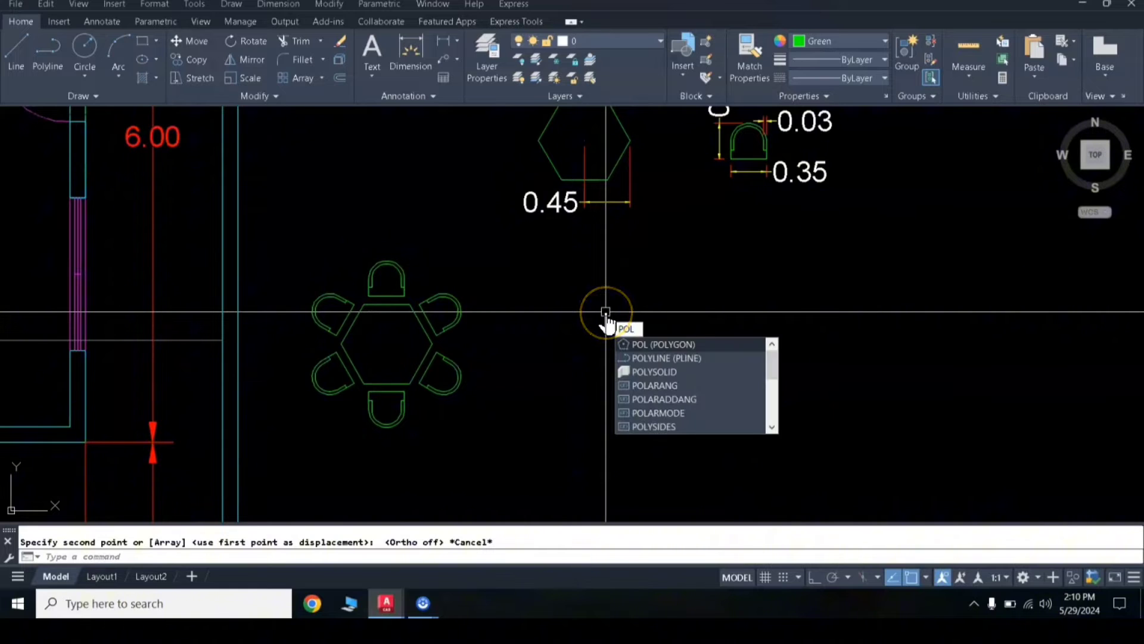
{"action": "left_click", "coordinate": [659, 347]}
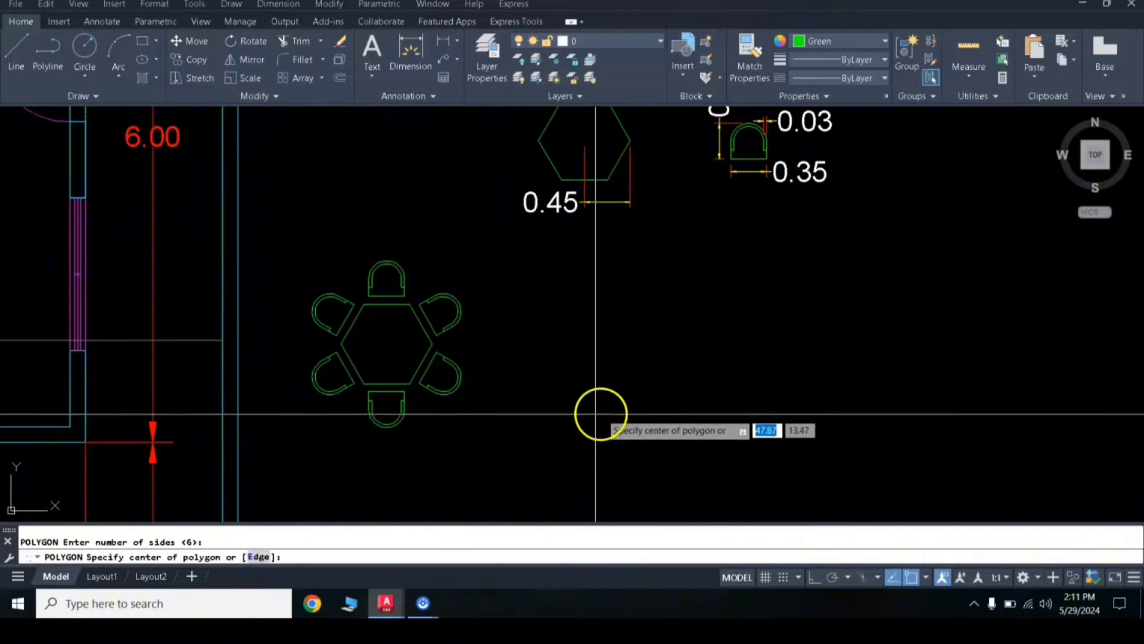
{"action": "left_click", "coordinate": [577, 356]}
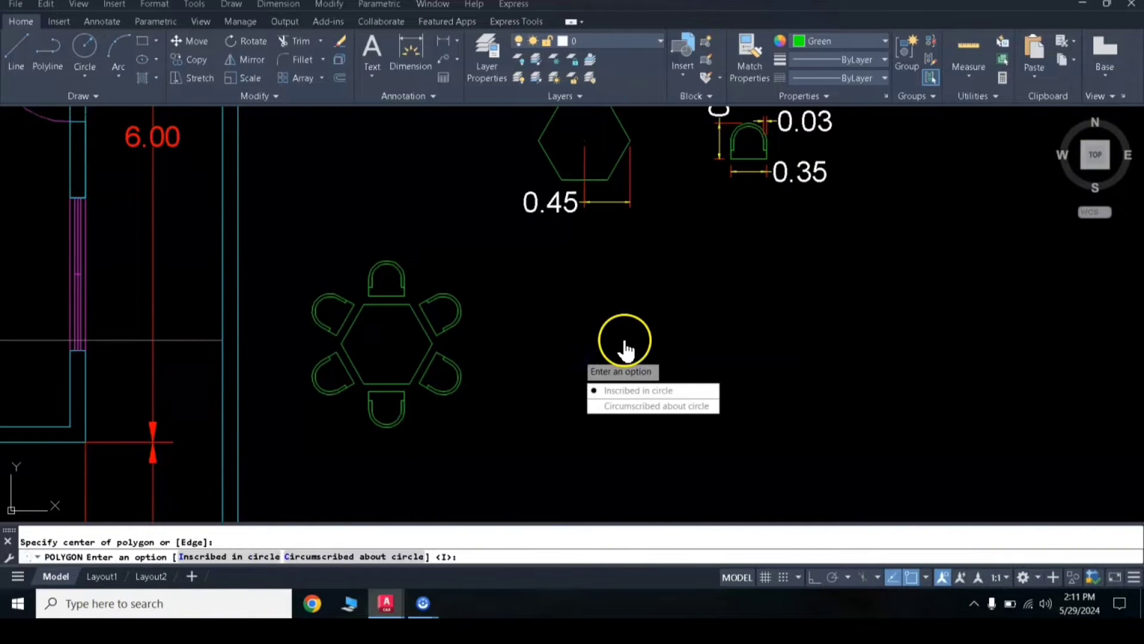
{"action": "left_click", "coordinate": [632, 392]}
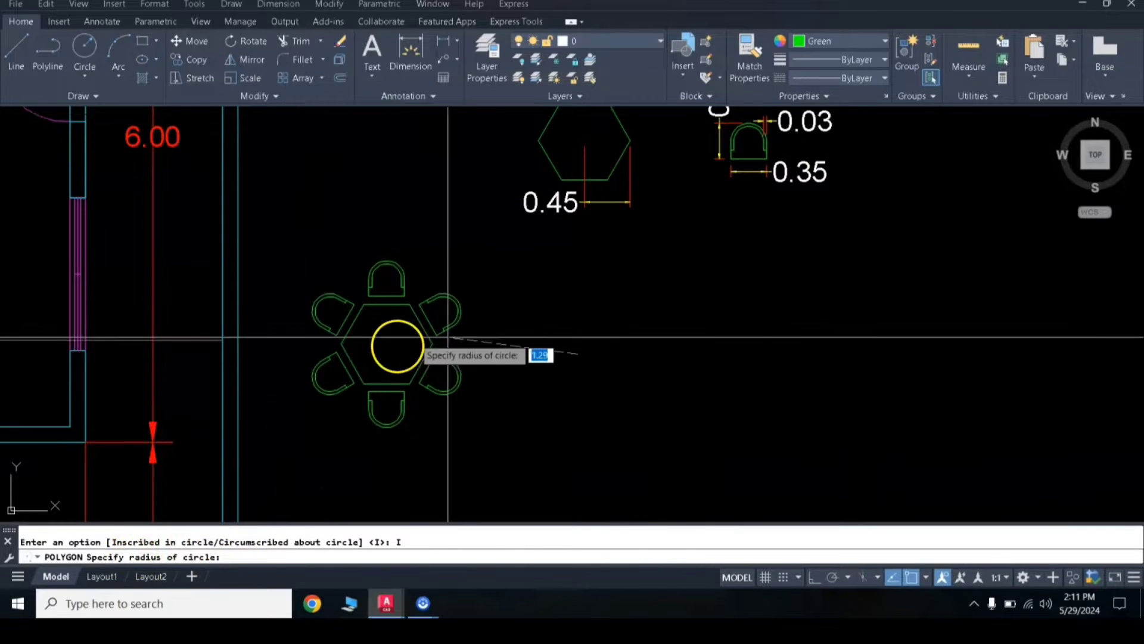
{"action": "left_click", "coordinate": [815, 578]}
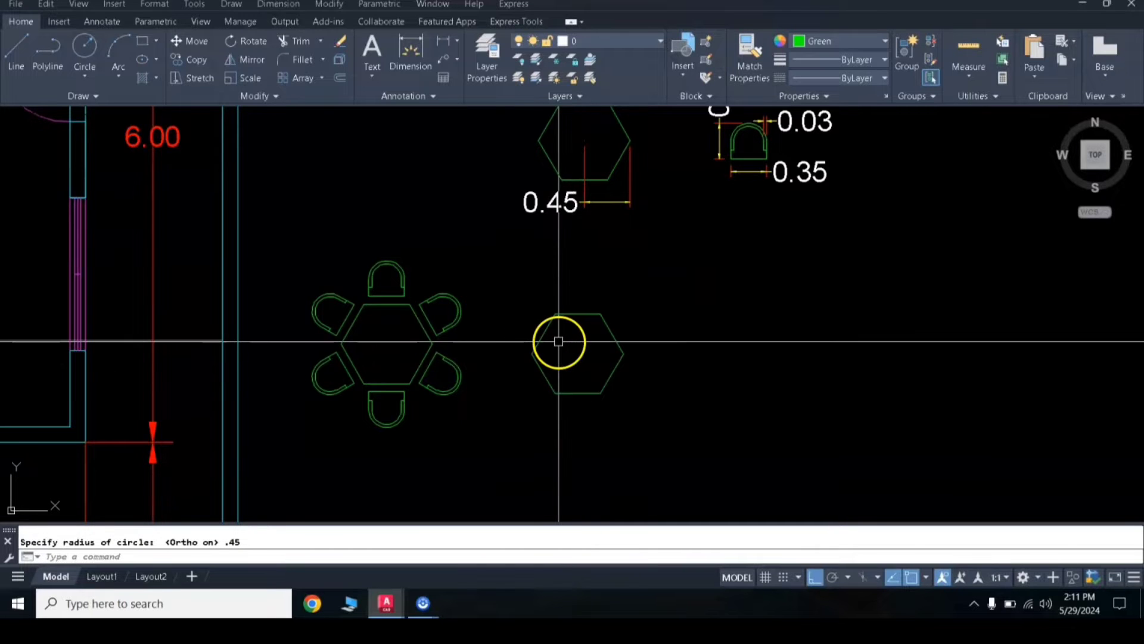
Draw a 0.35 by 0.35 square near the new hexagon using the rectangle's Dimensions option.
{"action": "scroll", "coordinate": [639, 306], "scroll_direction": "down", "scroll_amount": 4}
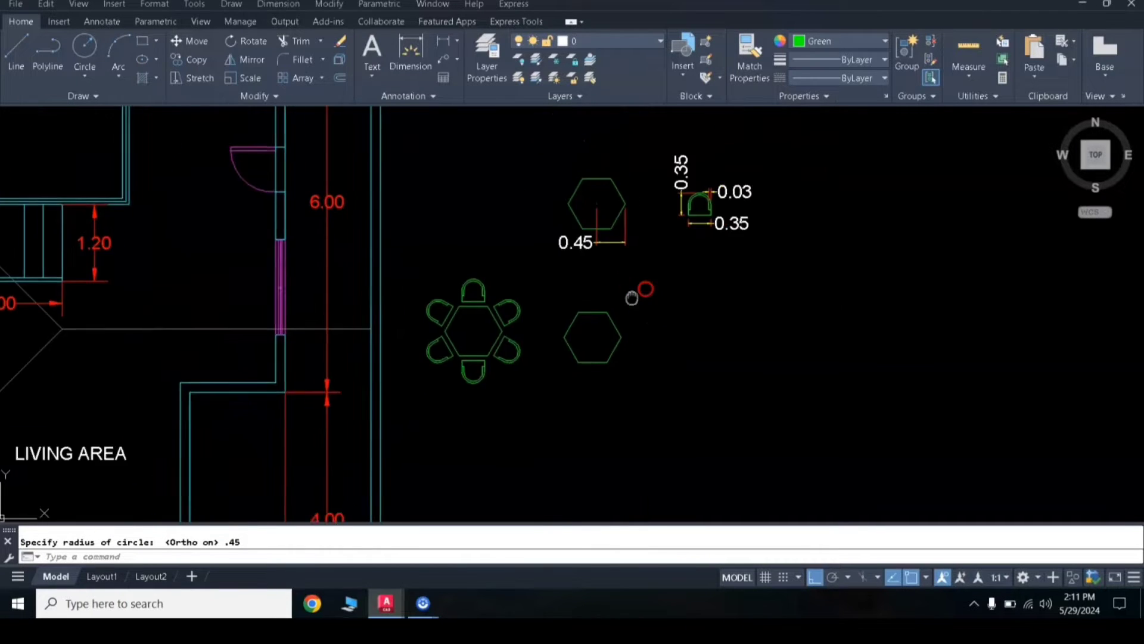
{"action": "scroll", "coordinate": [648, 217], "scroll_direction": "up", "scroll_amount": 4}
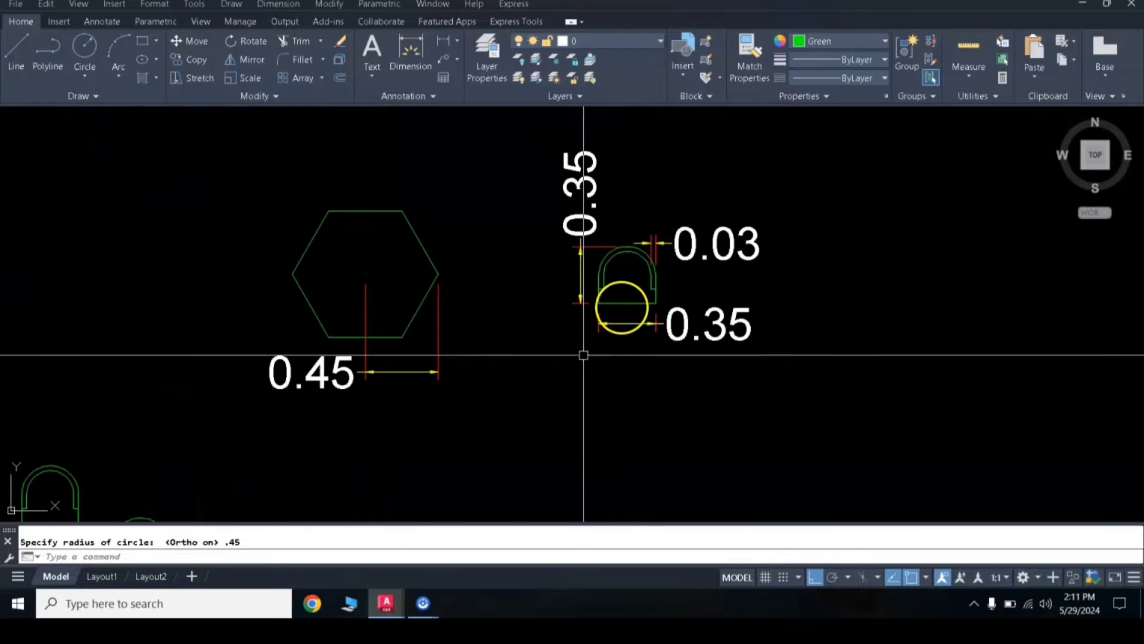
{"action": "middle_click_drag", "start_coordinate": [588, 350], "coordinate": [599, 241]}
{"action": "middle_click_drag", "start_coordinate": [575, 335], "coordinate": [560, 255]}
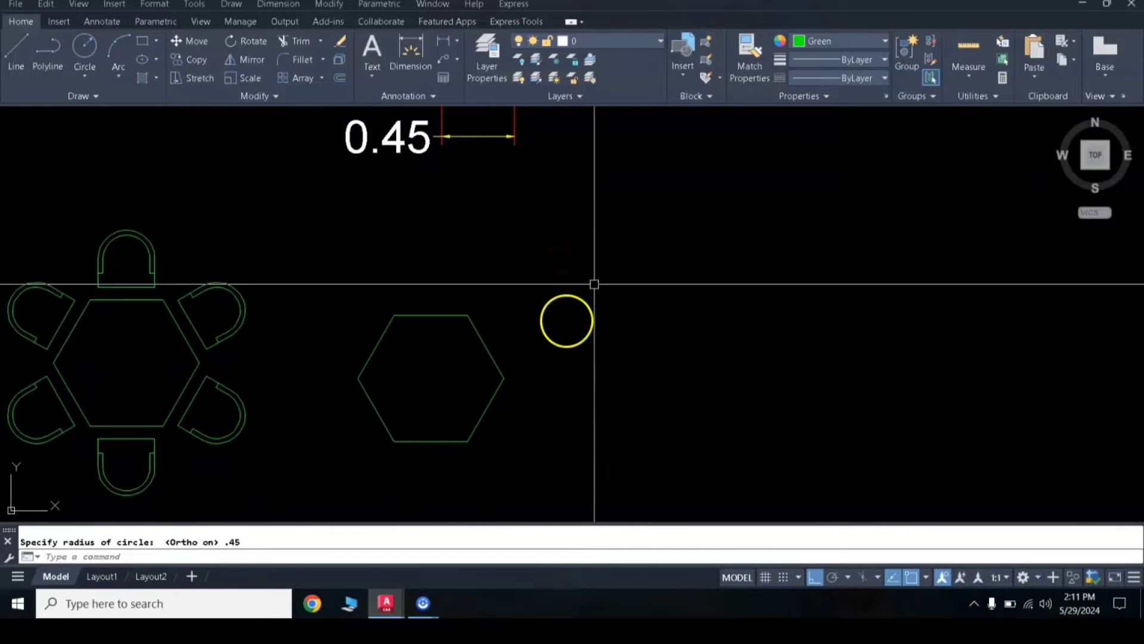
{"action": "left_click", "coordinate": [139, 44]}
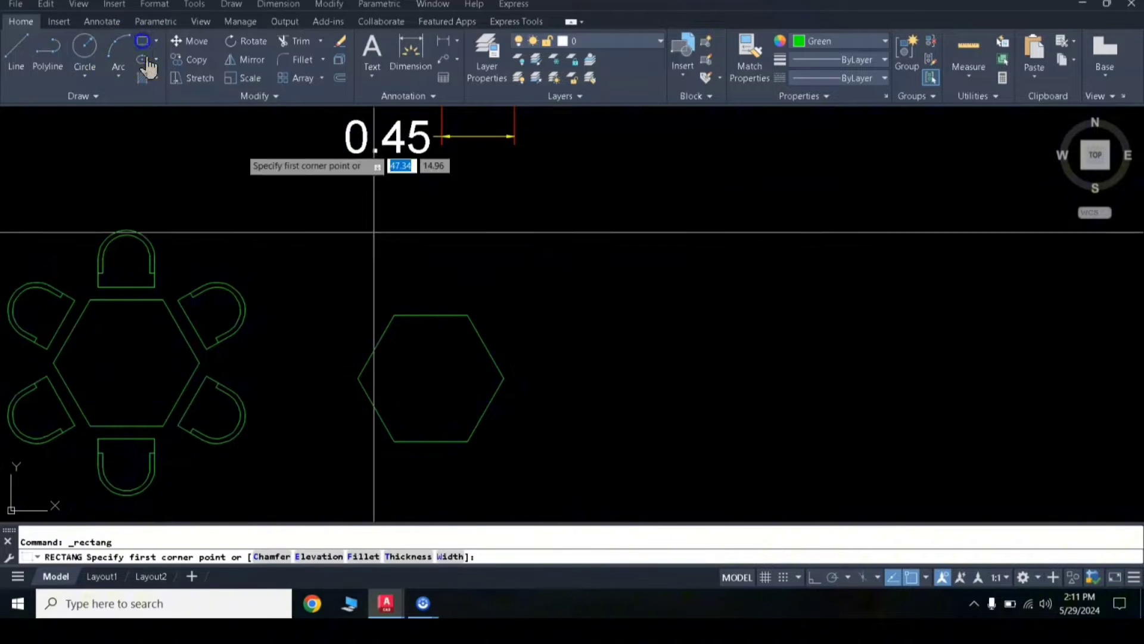
{"action": "left_click", "coordinate": [574, 272]}
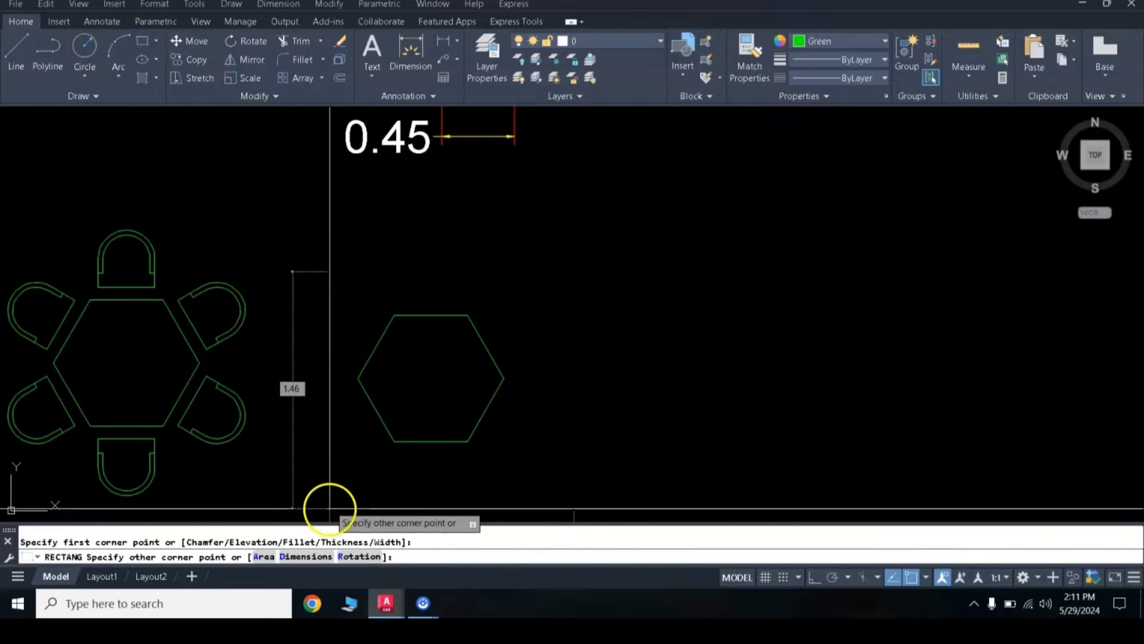
{"action": "left_click", "coordinate": [308, 557]}
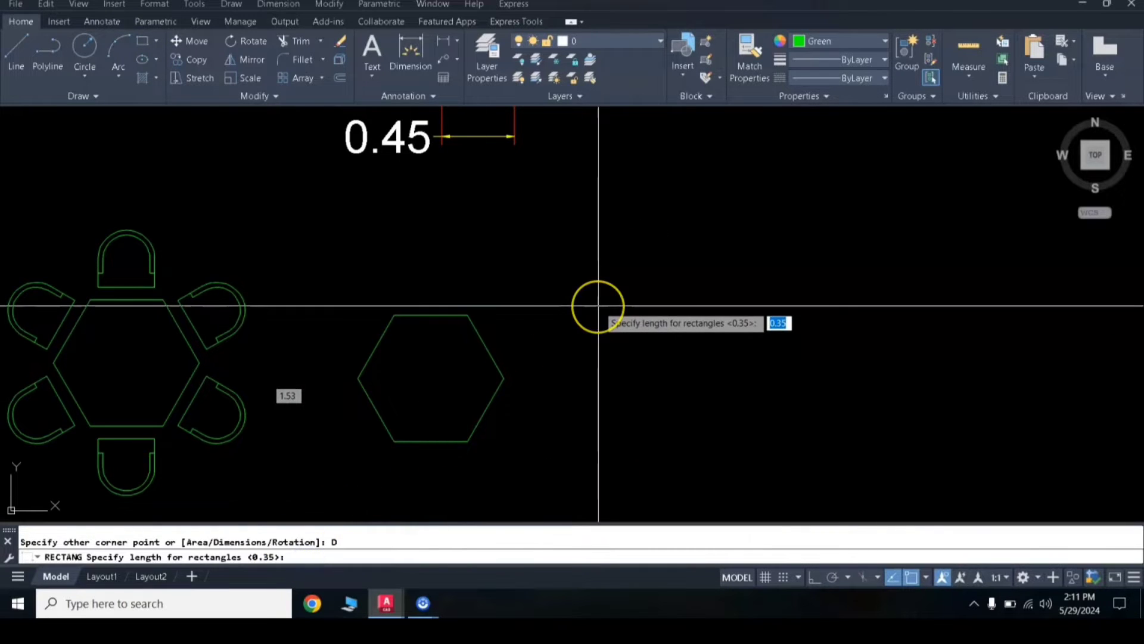
{"action": "key", "text": "Return"}
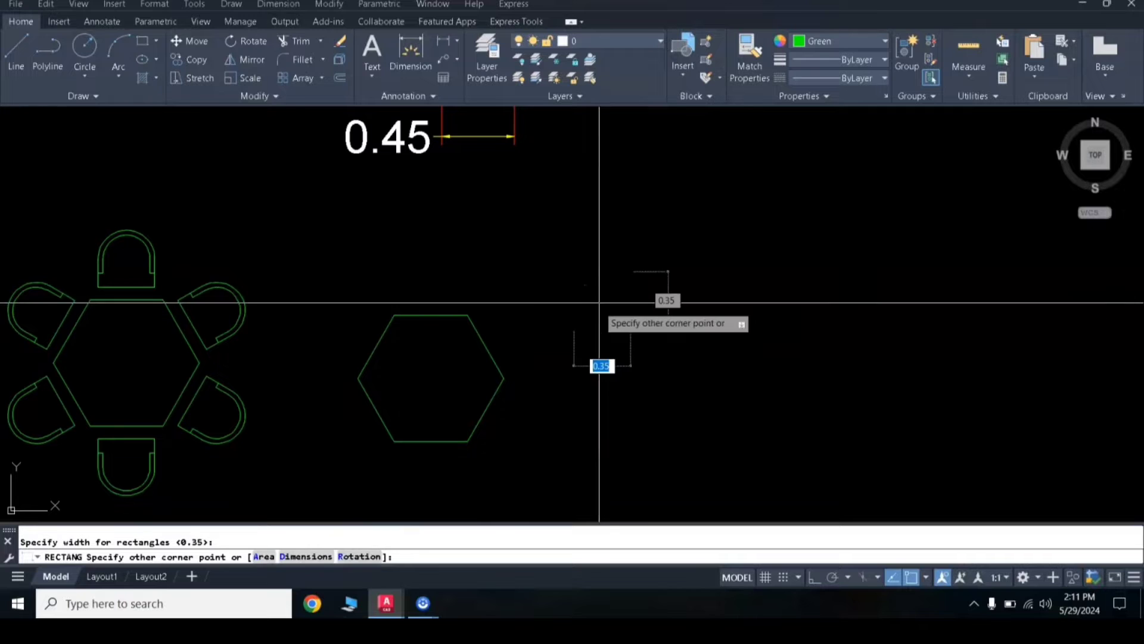
Draw a three-point arc through the midpoints of the square's left, top and right sides.
{"action": "scroll", "coordinate": [661, 226], "scroll_direction": "down", "scroll_amount": 2}
{"action": "middle_click_drag", "start_coordinate": [661, 227], "coordinate": [634, 339]}
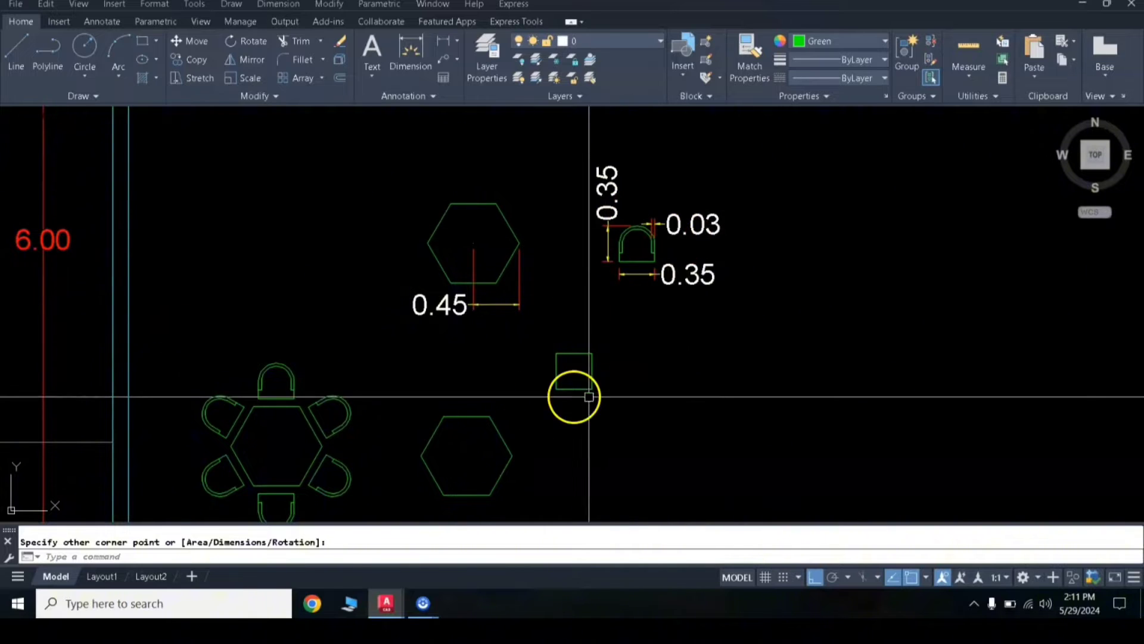
{"action": "scroll", "coordinate": [594, 393], "scroll_direction": "up", "scroll_amount": 4}
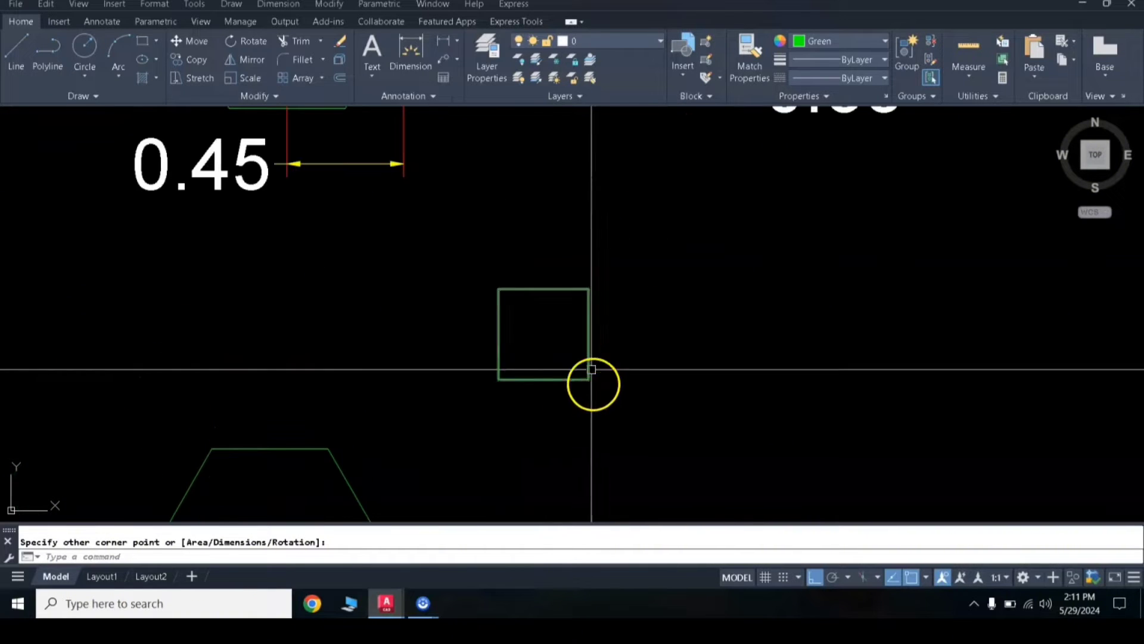
{"action": "left_click", "coordinate": [499, 334]}
{"action": "left_click", "coordinate": [543, 289]}
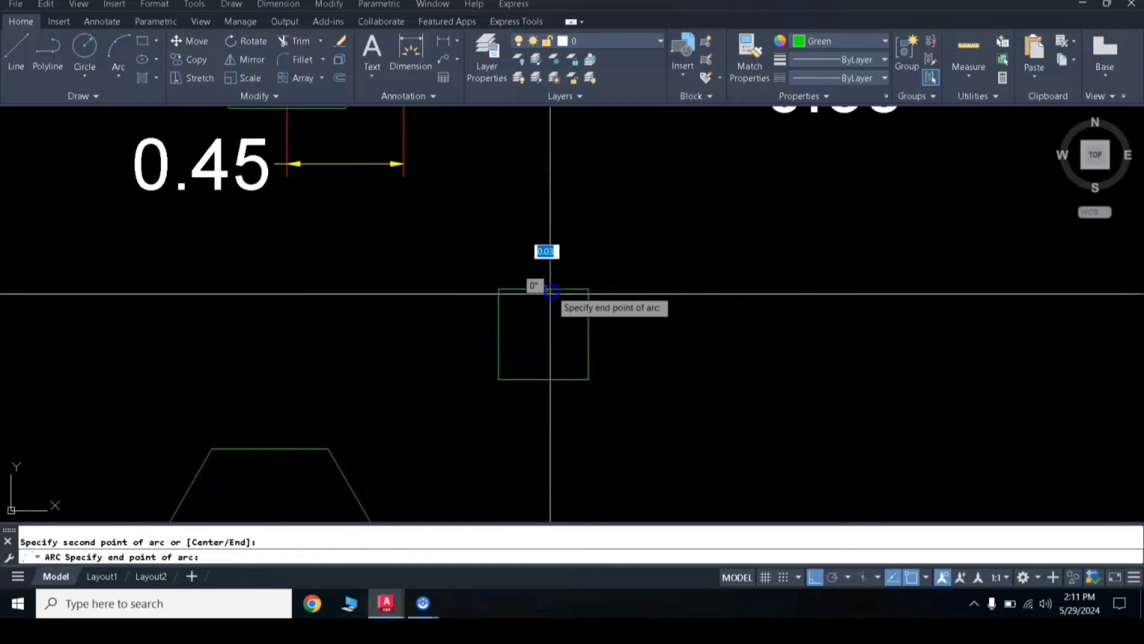
{"action": "left_click", "coordinate": [590, 334]}
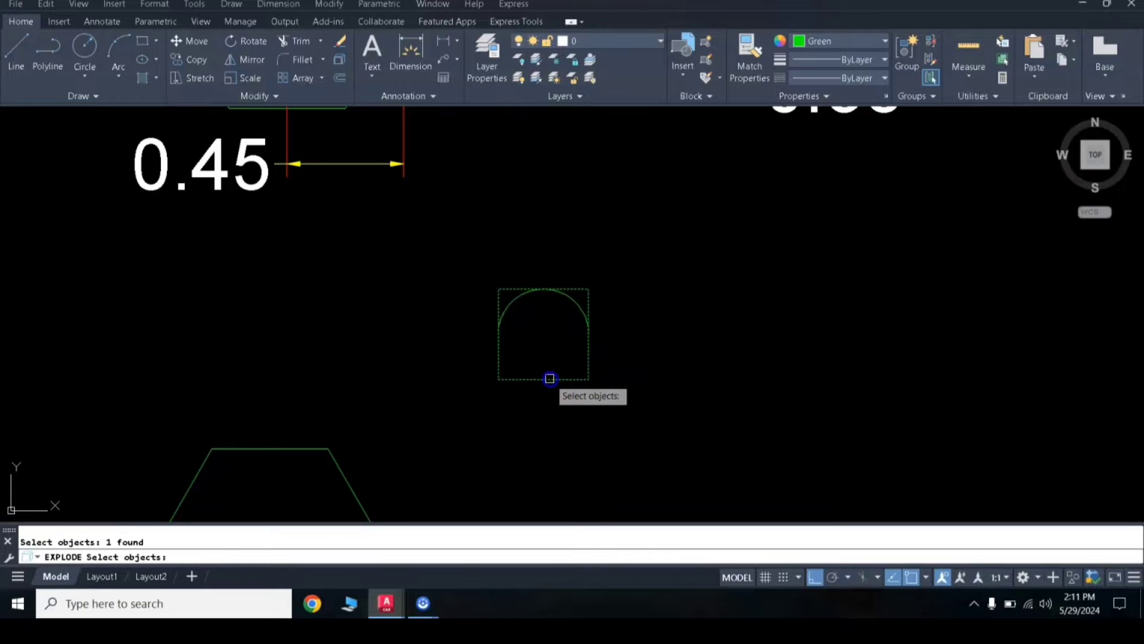
Explode the square and trim away its upper corners outside the arc.
{"action": "key", "text": "Return"}
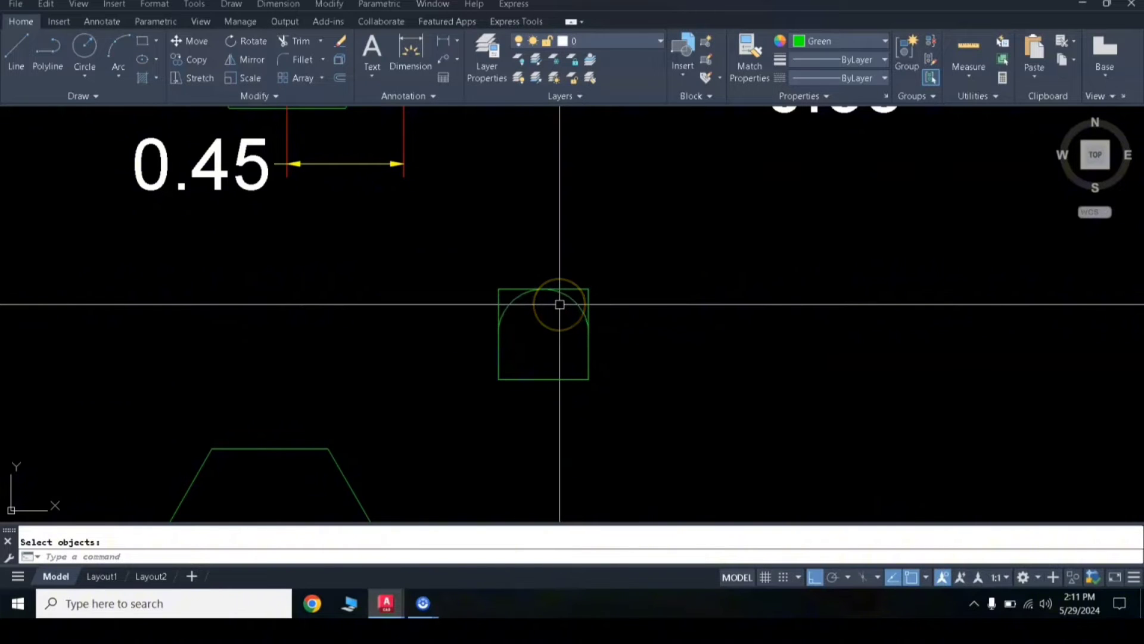
{"action": "key", "text": "Return"}
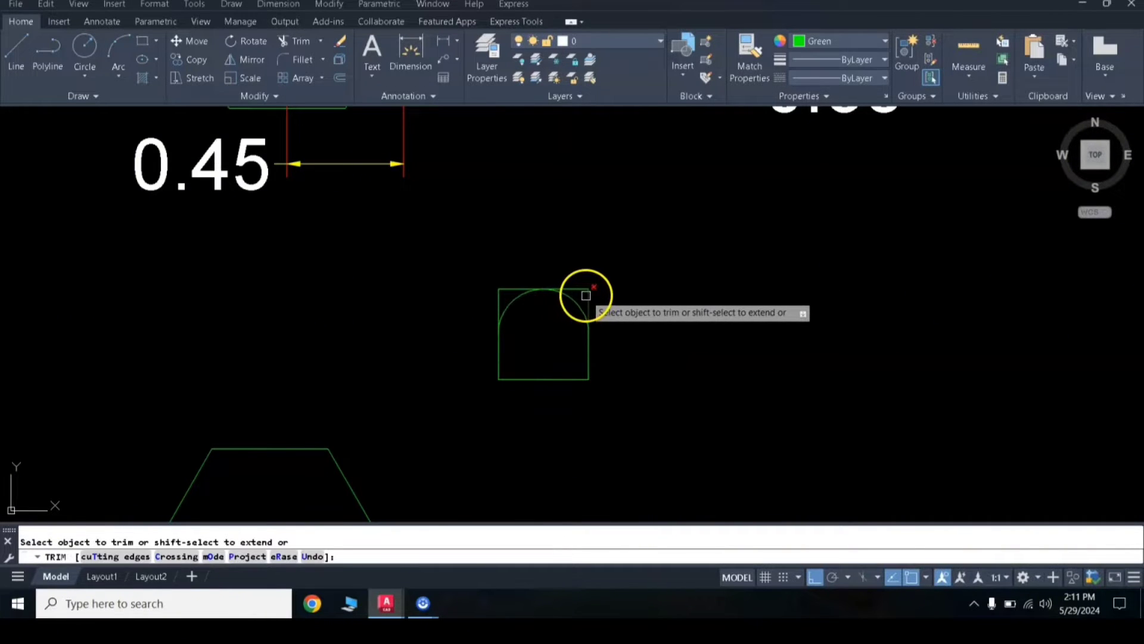
{"action": "left_click", "coordinate": [510, 285]}
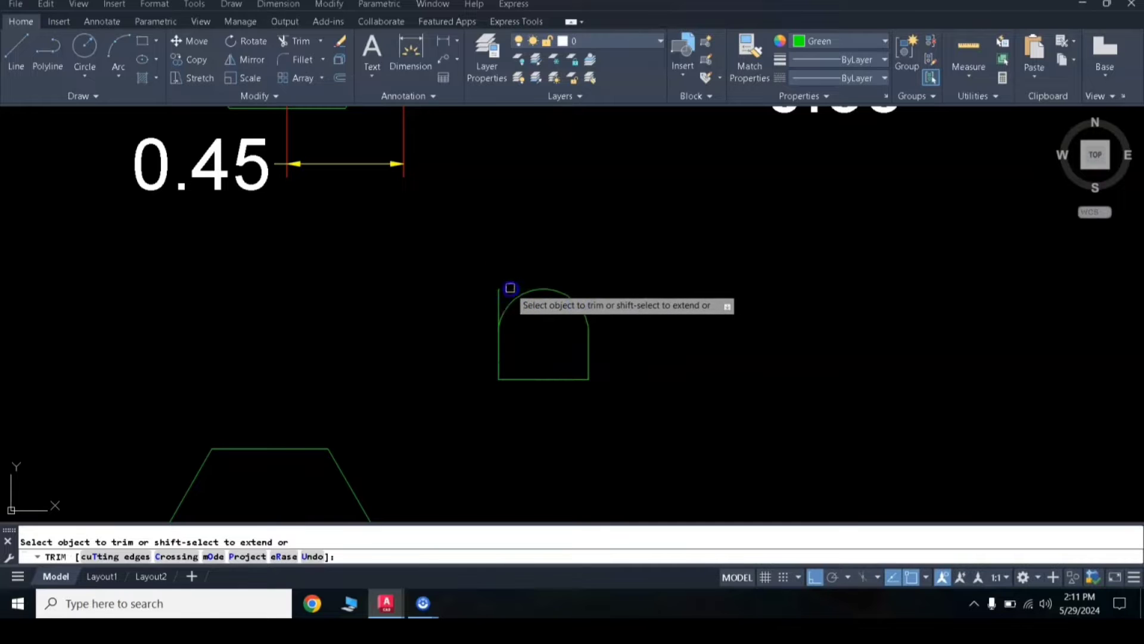
{"action": "key", "text": "Escape"}
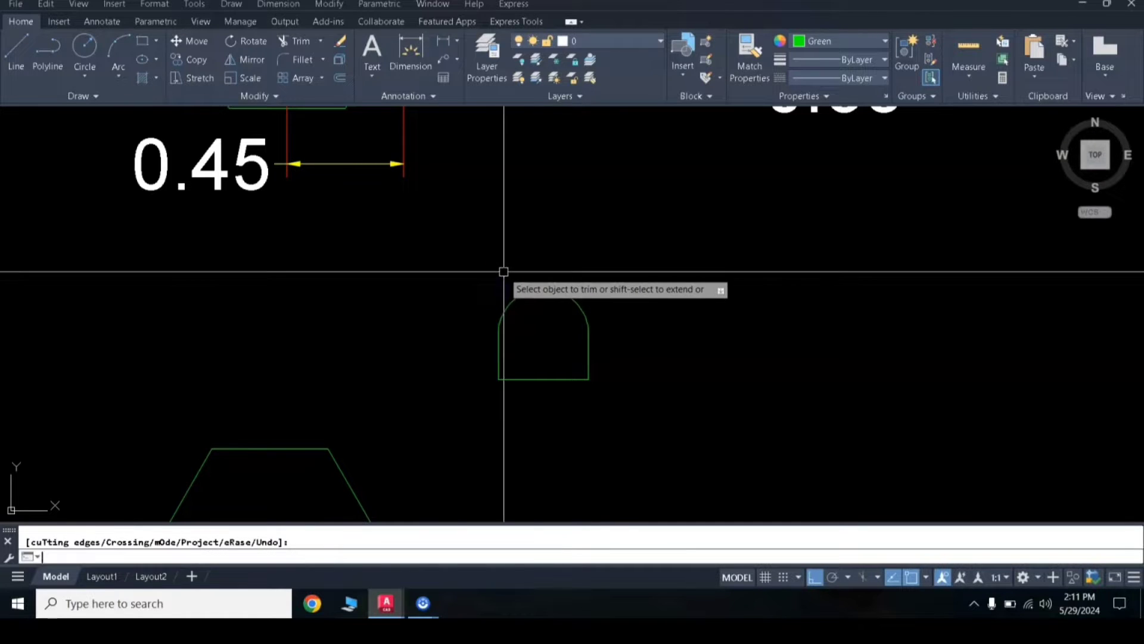
Offset the chair's arched outline inward by 0.03.
{"action": "scroll", "coordinate": [625, 259], "scroll_direction": "down", "scroll_amount": 3}
{"action": "middle_click_drag", "start_coordinate": [656, 232], "coordinate": [617, 345]}
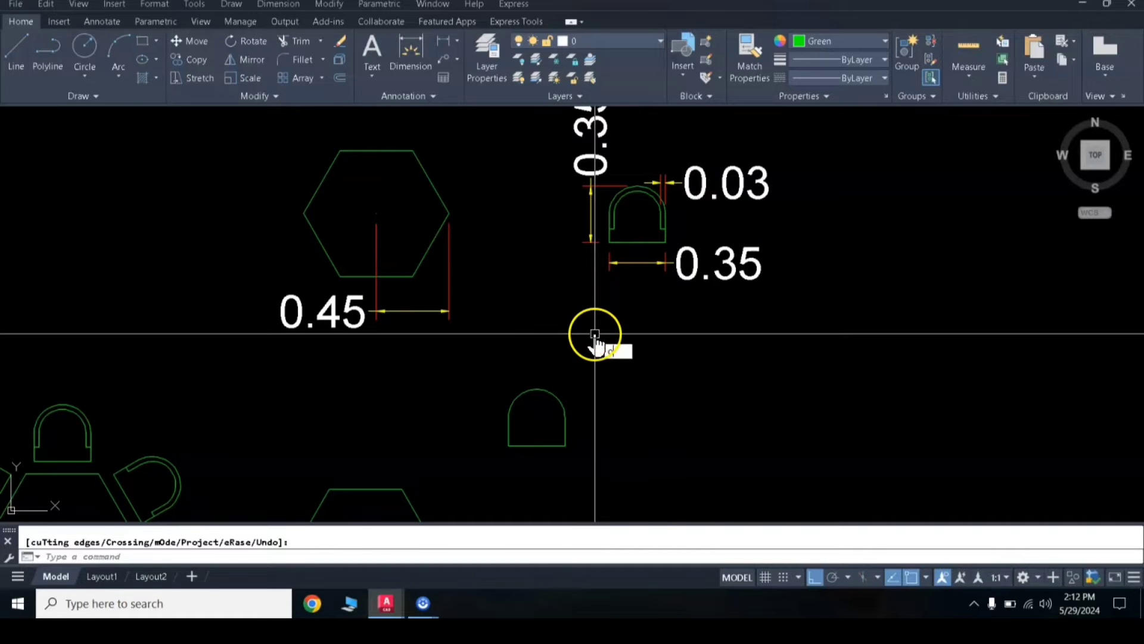
{"action": "type", "text": "o"}
{"action": "key", "text": "Return"}
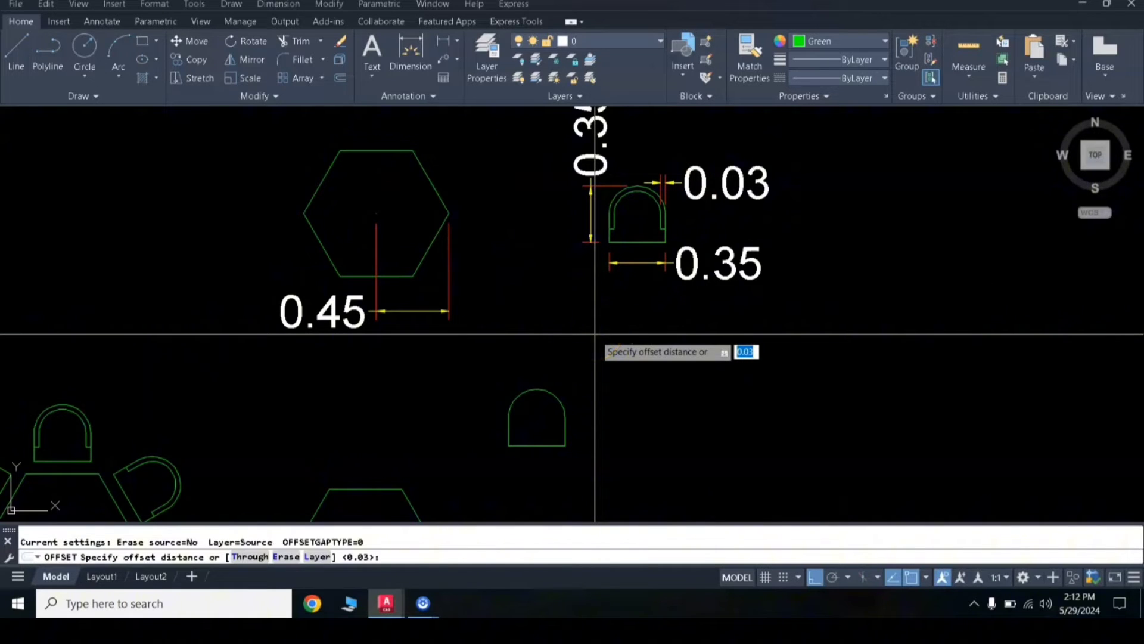
{"action": "type", "text": ".03"}
{"action": "key", "text": "Return"}
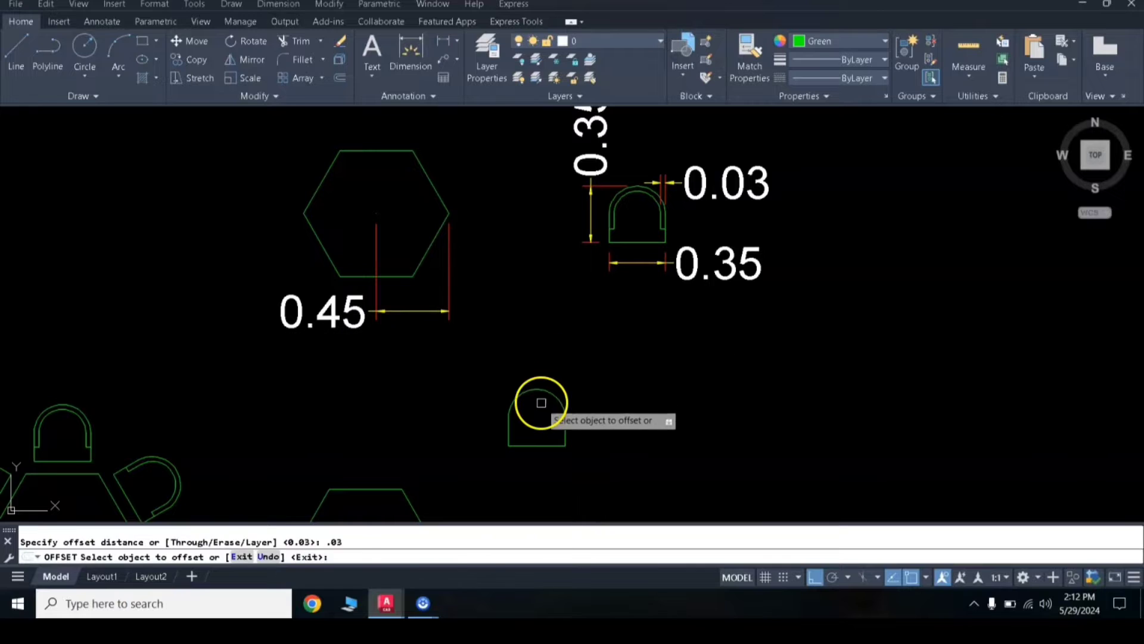
{"action": "left_click", "coordinate": [544, 388]}
{"action": "left_click", "coordinate": [539, 409]}
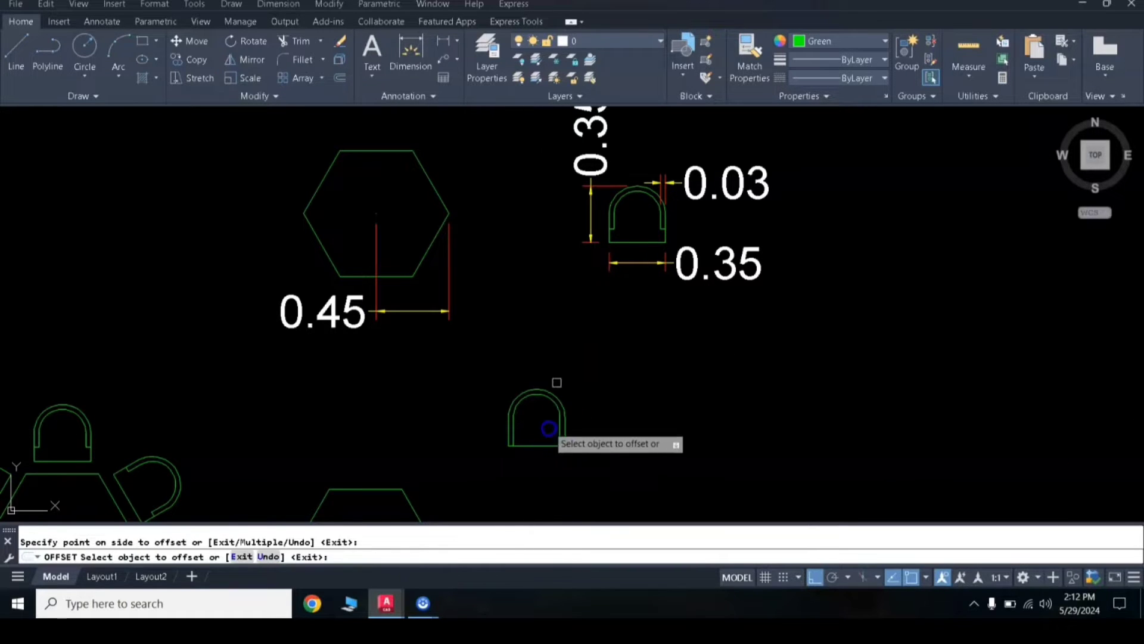
Draw a horizontal line across the lower part of the chair between the midpoints of its outer side edges.
{"action": "scroll", "coordinate": [536, 401], "scroll_direction": "up", "scroll_amount": 5}
{"action": "scroll", "coordinate": [537, 396], "scroll_direction": "down", "scroll_amount": 3}
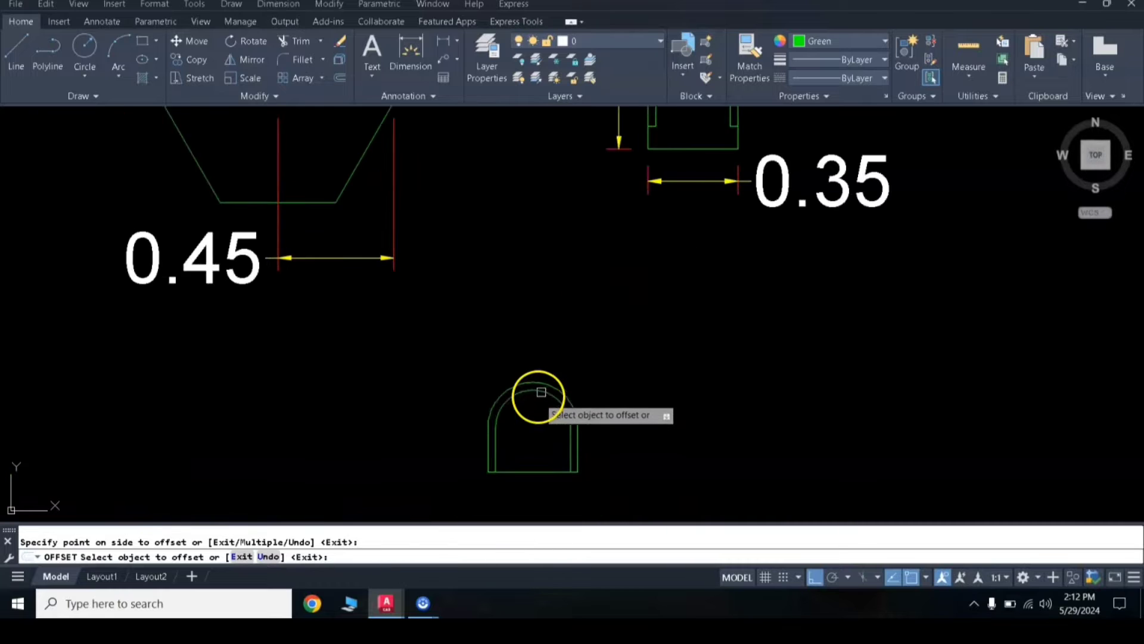
{"action": "scroll", "coordinate": [518, 349], "scroll_direction": "up", "scroll_amount": 2}
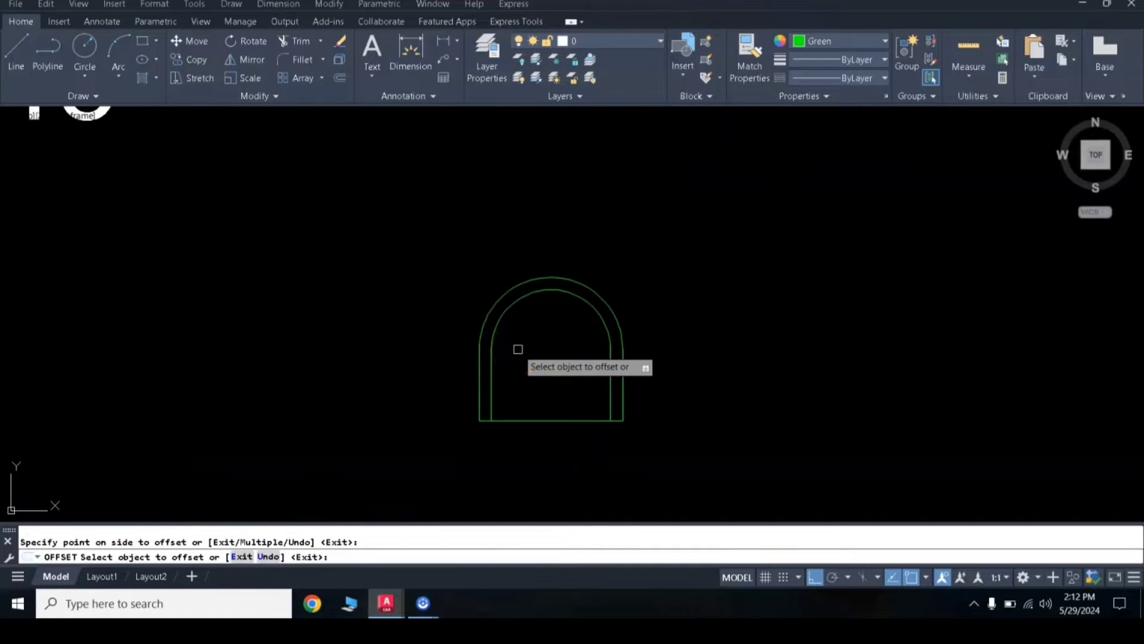
{"action": "key", "text": "Return"}
{"action": "left_click", "coordinate": [480, 382]}
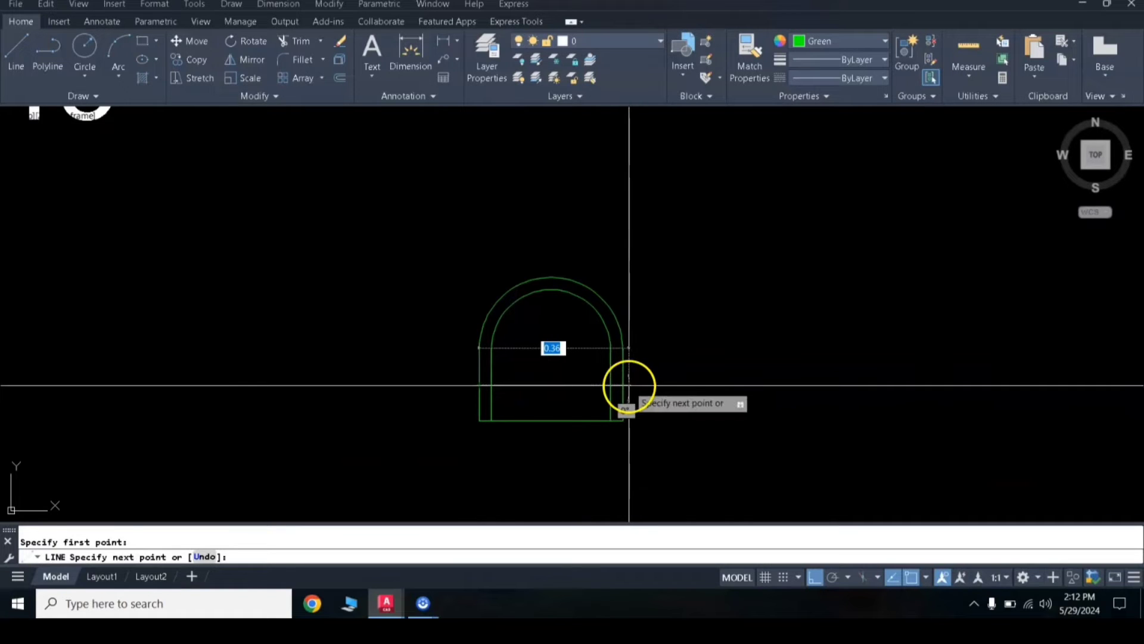
{"action": "left_click", "coordinate": [623, 384]}
{"action": "key", "text": "Return"}
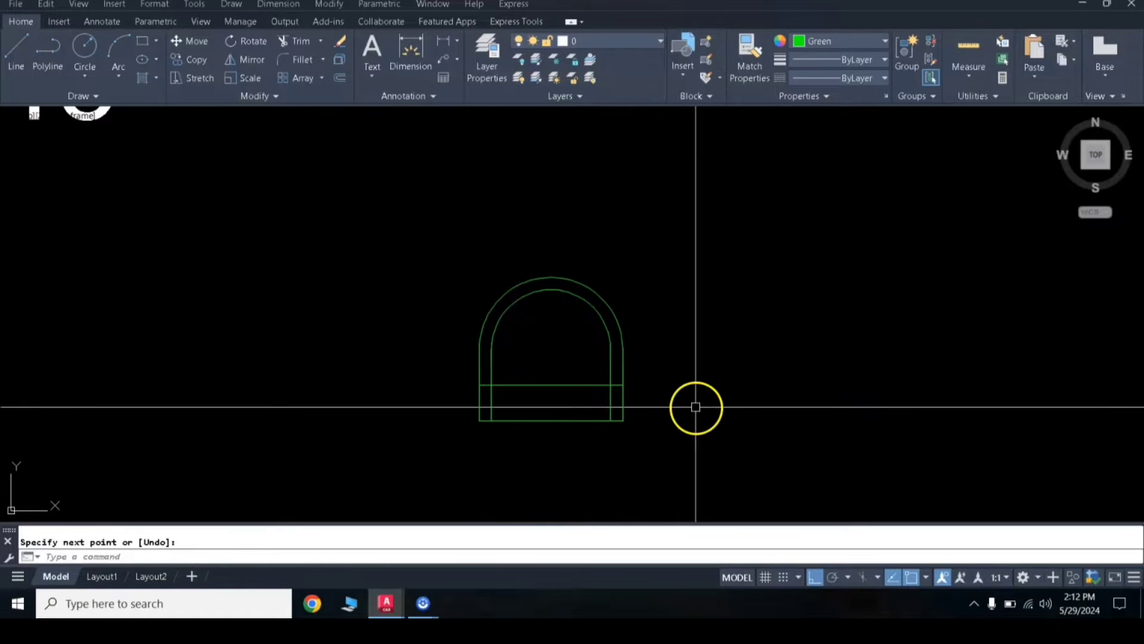
Trim the chair's inner side lines below the horizontal line and the line's middle part between them.
{"action": "type", "text": "tr"}
{"action": "key", "text": "Return"}
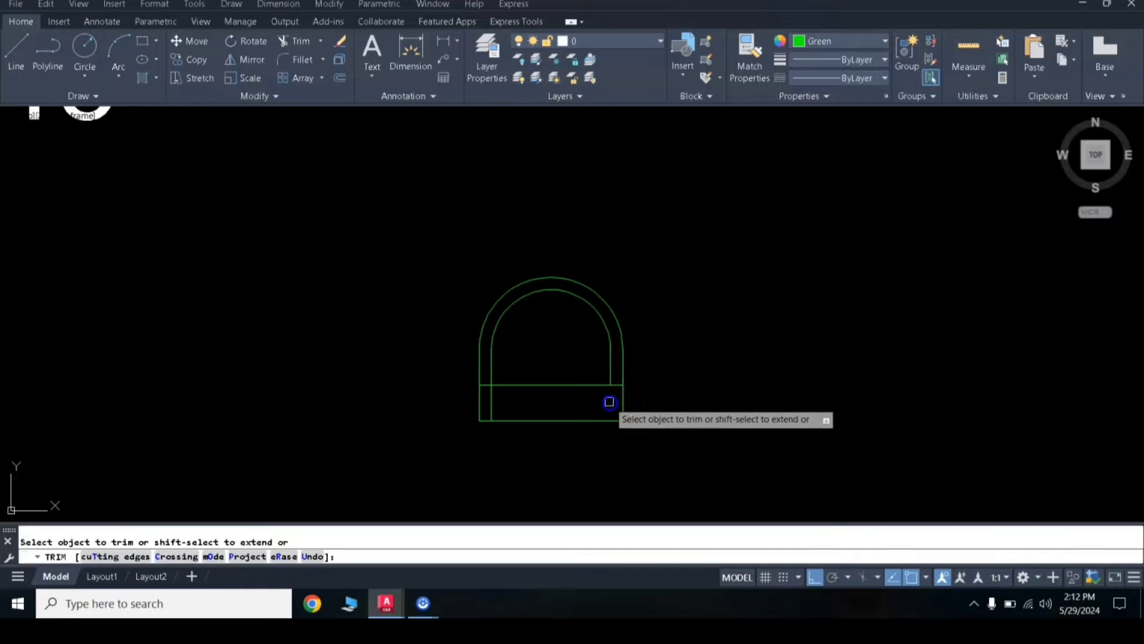
{"action": "left_click", "coordinate": [567, 384]}
{"action": "left_click", "coordinate": [507, 397]}
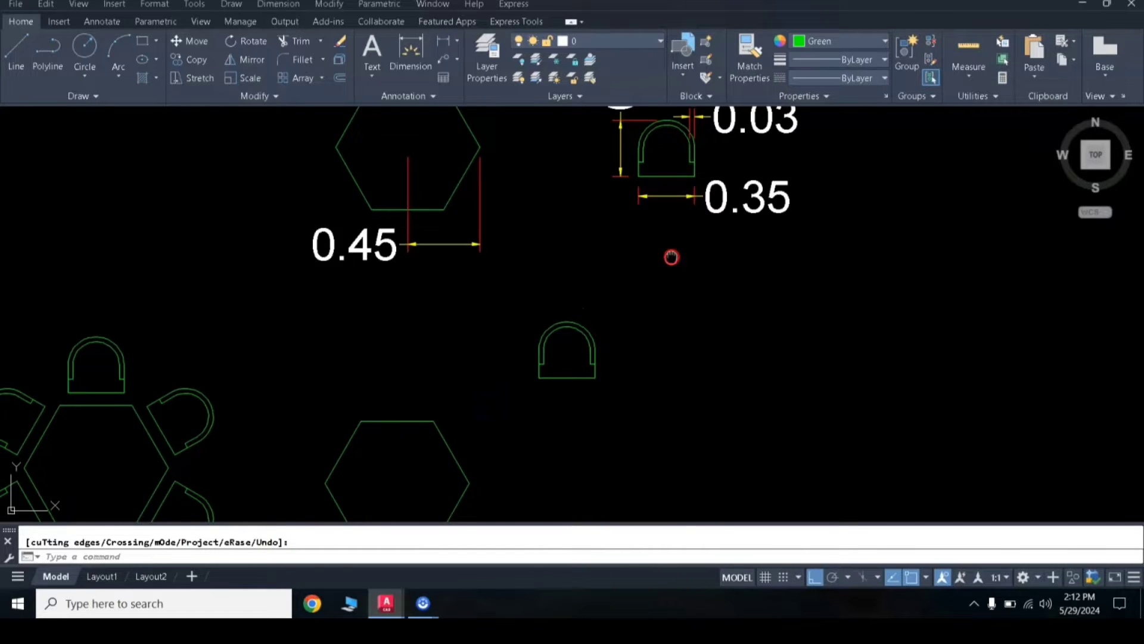
Move the finished chair by its bottom edge midpoint onto the midpoint of the new hexagonal table's upper edge.
{"action": "middle_click_drag", "start_coordinate": [669, 255], "coordinate": [675, 298]}
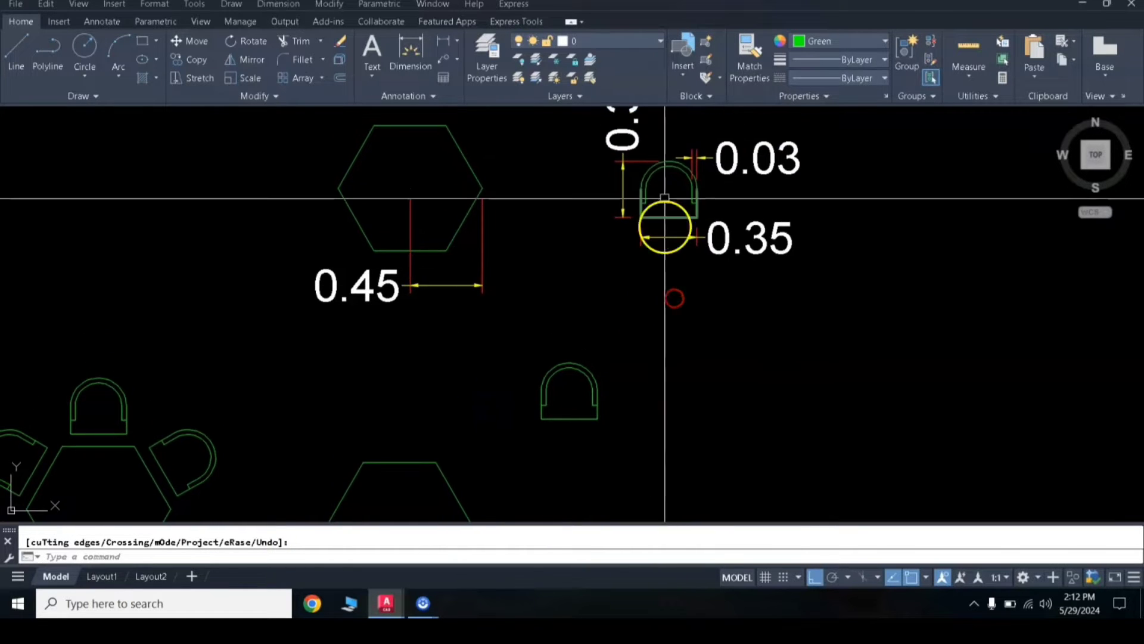
{"action": "middle_click_drag", "start_coordinate": [469, 421], "coordinate": [582, 327]}
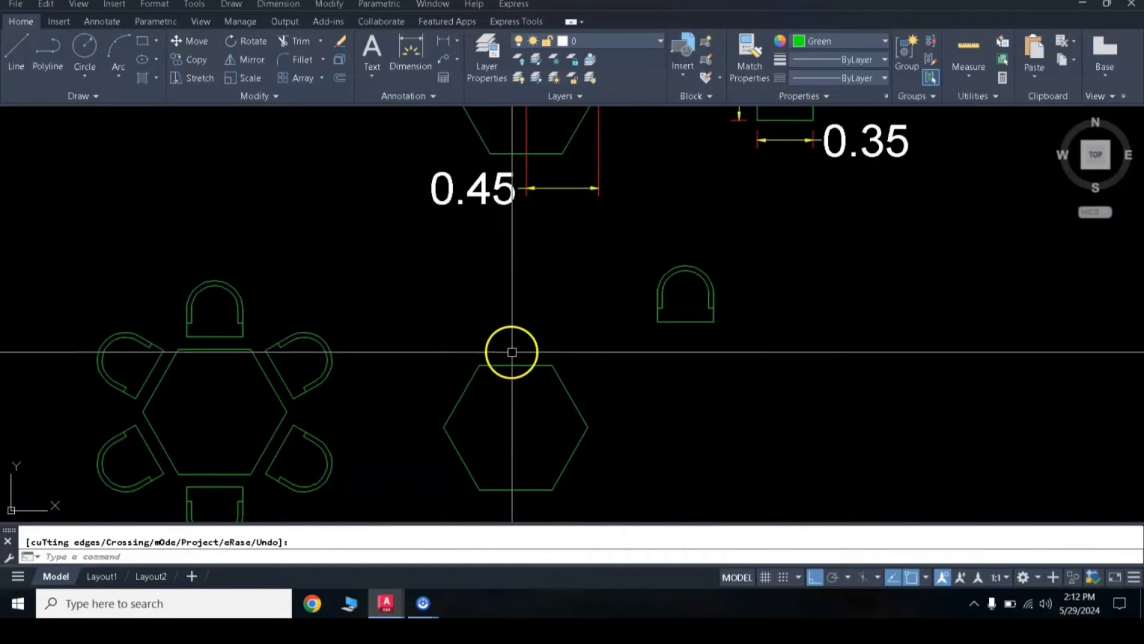
{"action": "left_click", "coordinate": [742, 247]}
{"action": "left_click", "coordinate": [631, 339]}
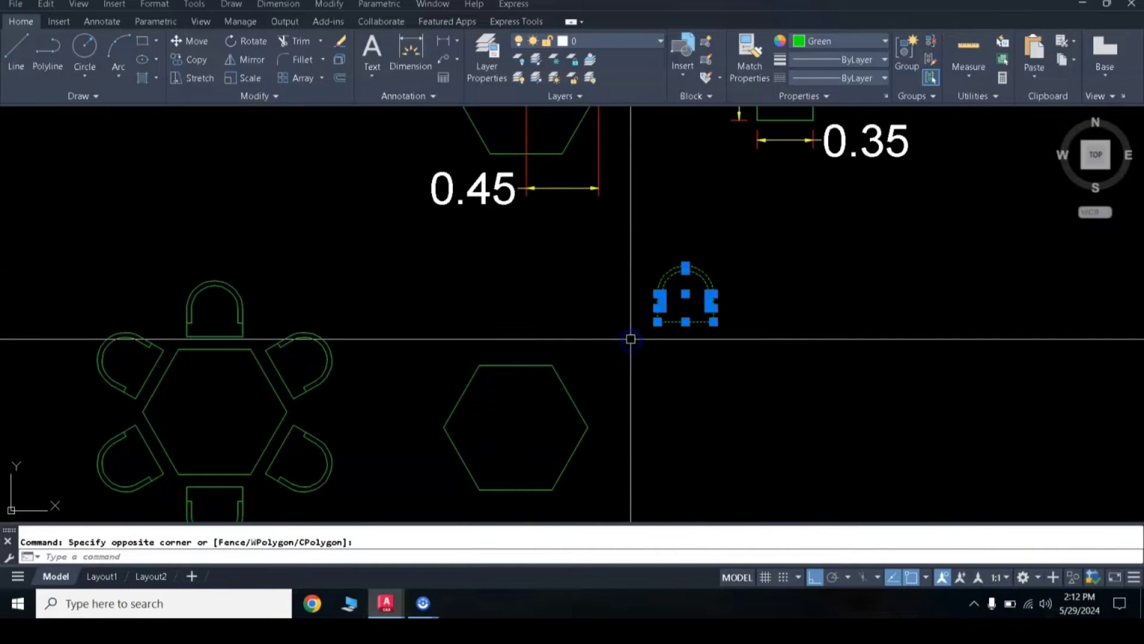
{"action": "type", "text": "m"}
{"action": "key", "text": "Return"}
{"action": "left_click", "coordinate": [687, 325]}
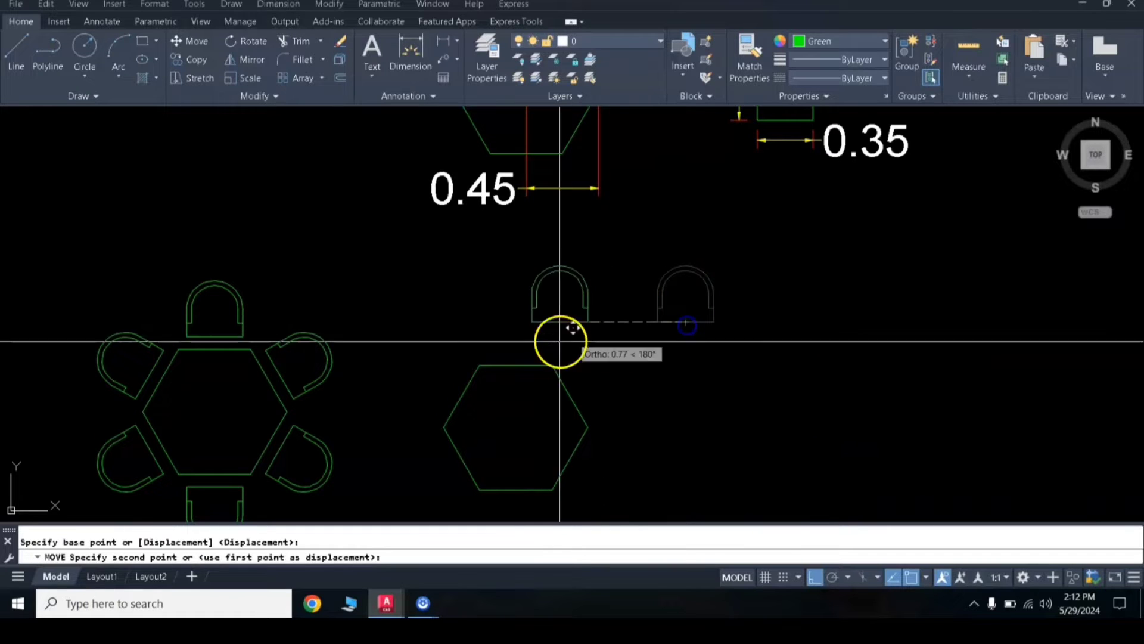
{"action": "left_click", "coordinate": [516, 365]}
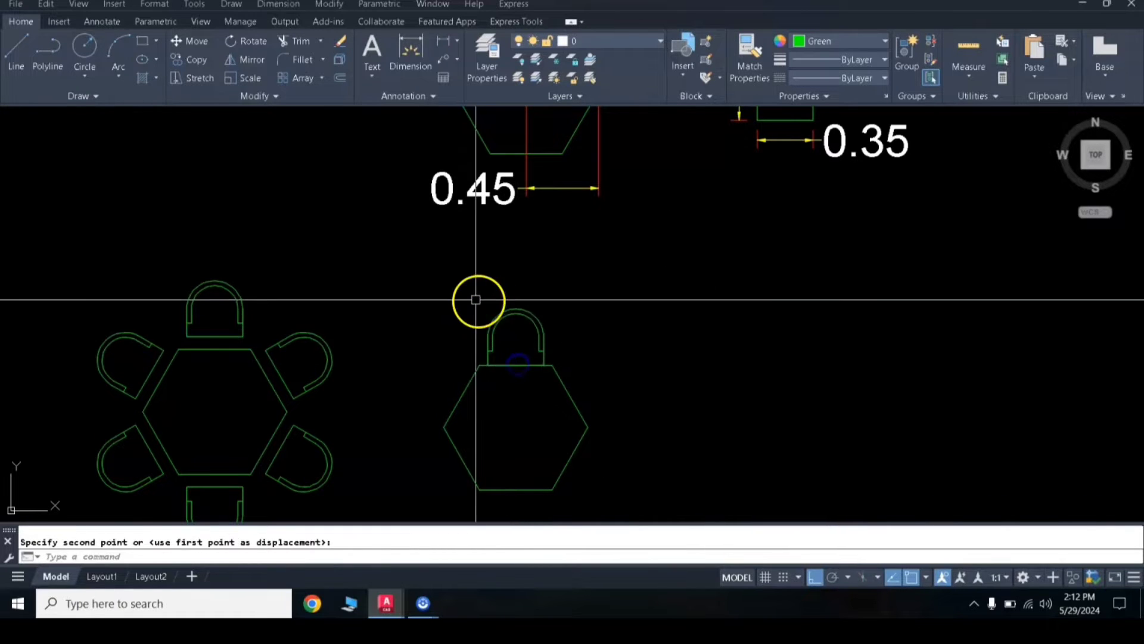
Move the chair straight up to leave a small gap between it and the table's upper edge.
{"action": "left_click", "coordinate": [475, 300]}
{"action": "left_click", "coordinate": [609, 363]}
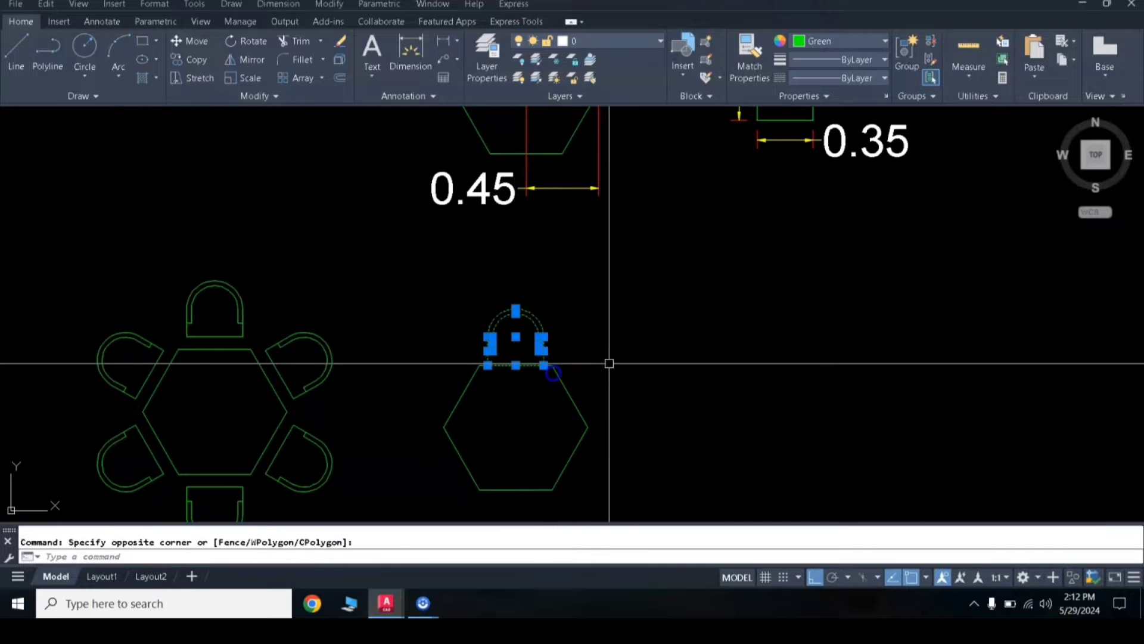
{"action": "type", "text": "m"}
{"action": "key", "text": "Return"}
{"action": "left_click", "coordinate": [652, 347]}
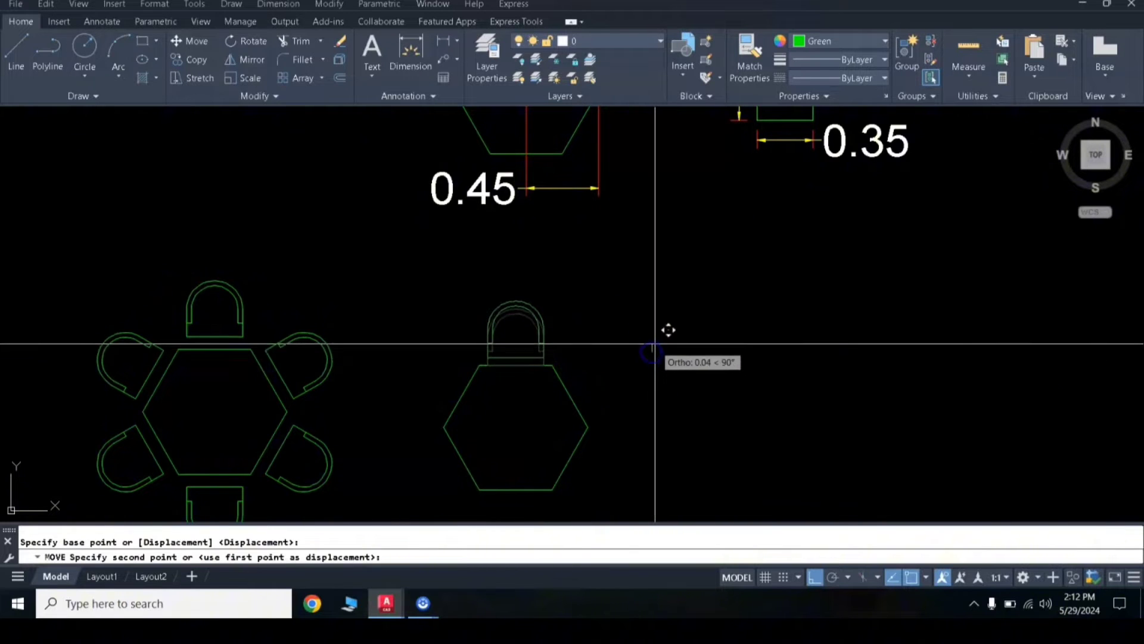
{"action": "left_click", "coordinate": [655, 337]}
Create a polar array of the chair around the hexagonal table's center, with 6 items filling 360 degrees.
{"action": "scroll", "coordinate": [604, 373], "scroll_direction": "down", "scroll_amount": 2}
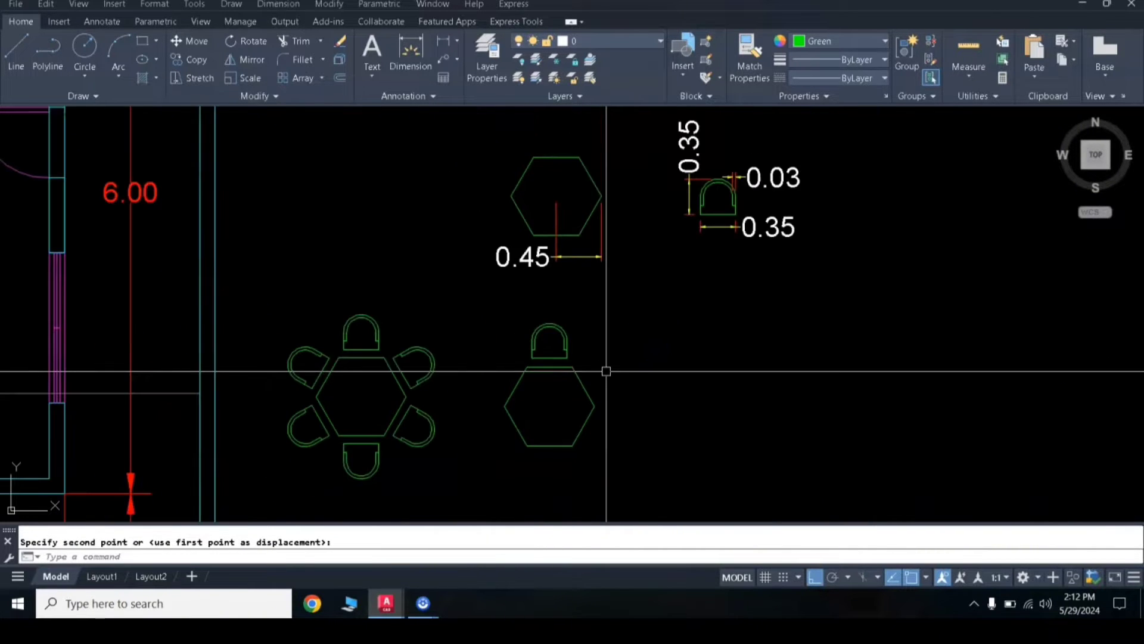
{"action": "middle_click_drag", "start_coordinate": [624, 349], "coordinate": [639, 314]}
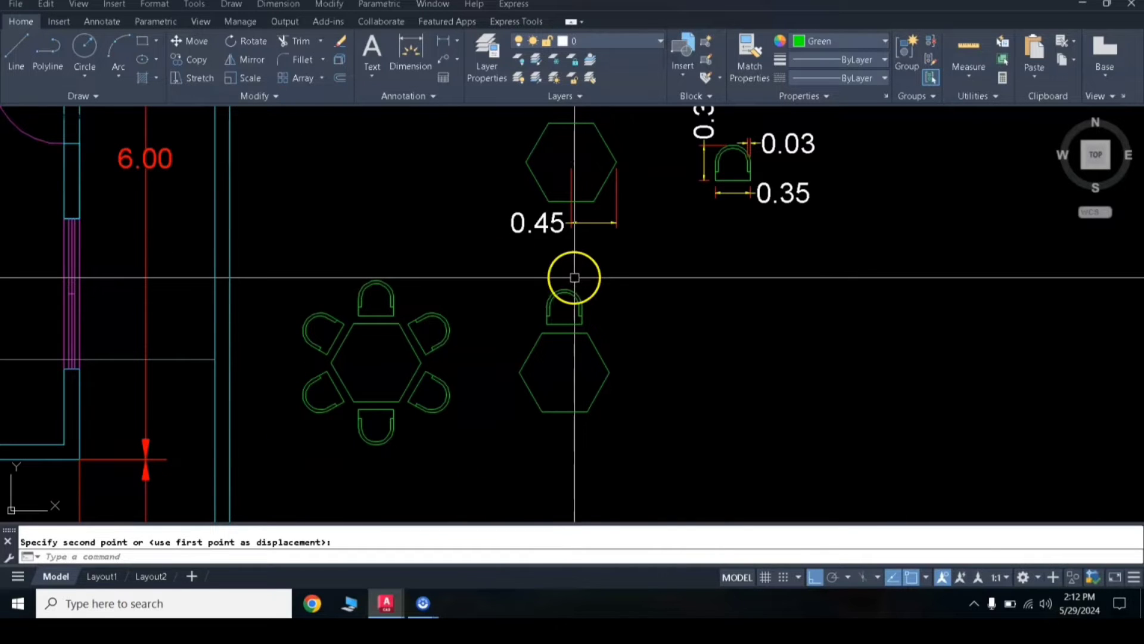
{"action": "scroll", "coordinate": [586, 277], "scroll_direction": "up", "scroll_amount": 2}
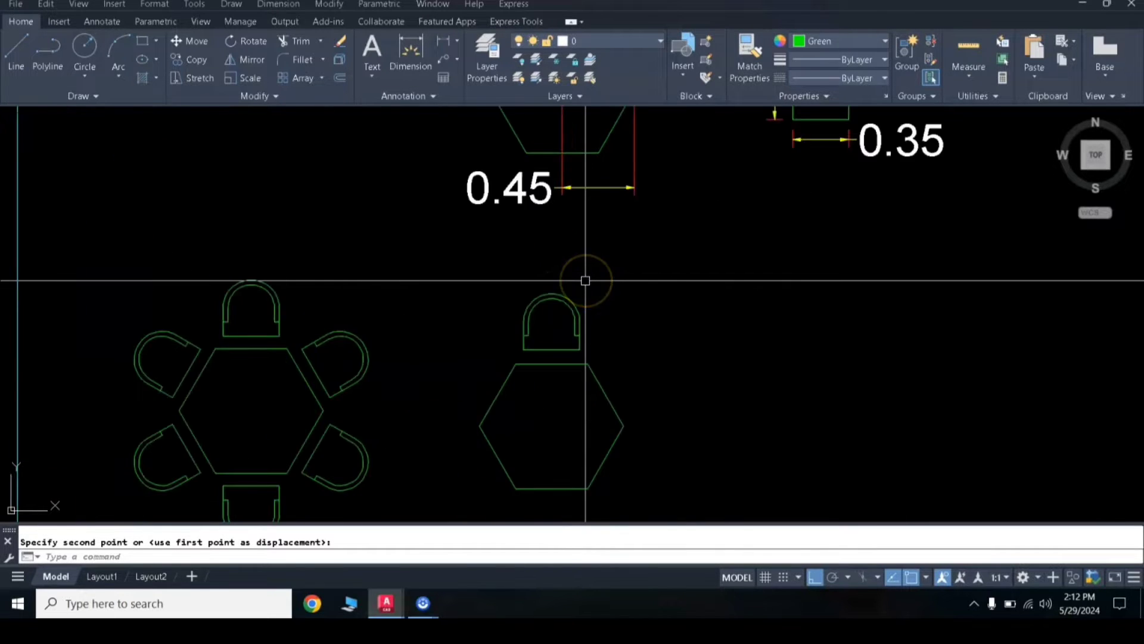
{"action": "middle_click_drag", "start_coordinate": [593, 312], "coordinate": [606, 274]}
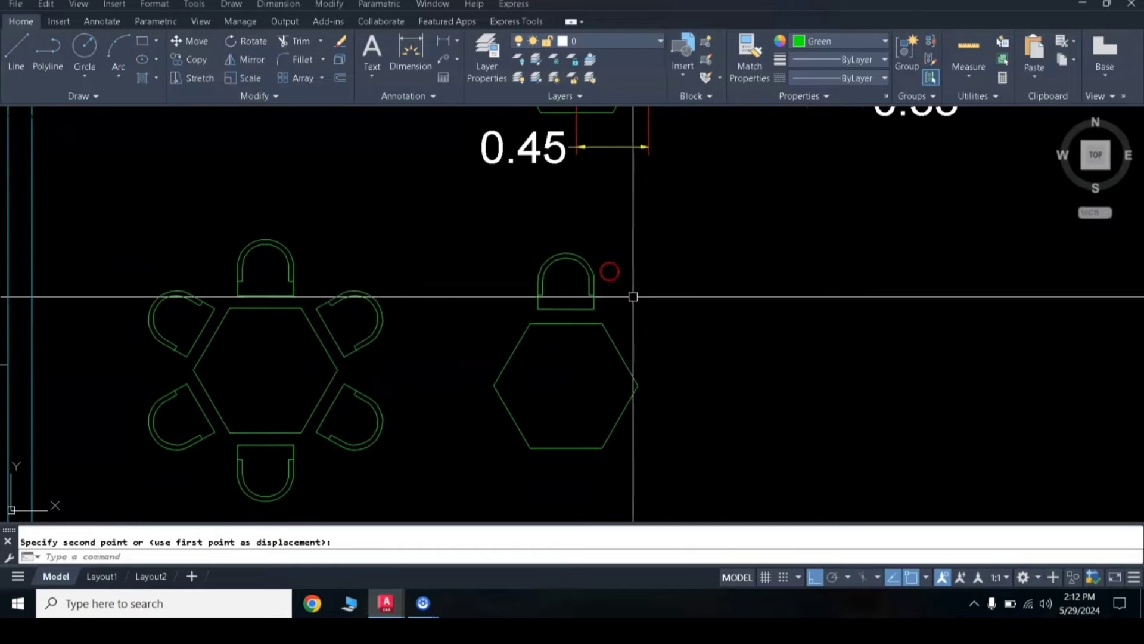
{"action": "type", "text": "a"}
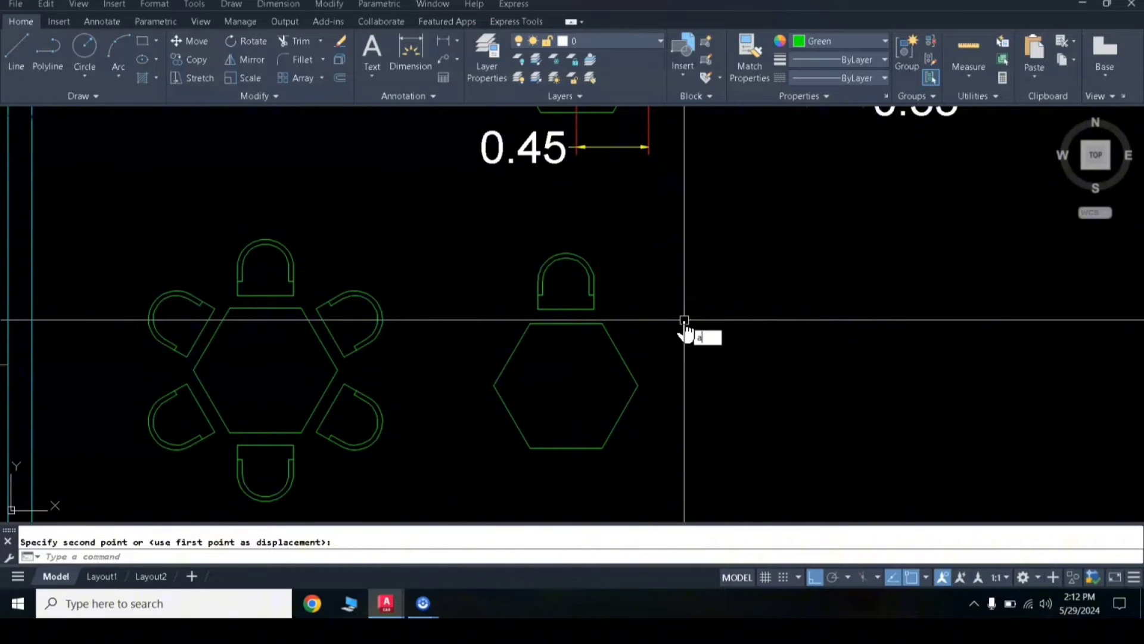
{"action": "type", "text": "r"}
{"action": "key", "text": "Return"}
{"action": "left_click", "coordinate": [501, 248]}
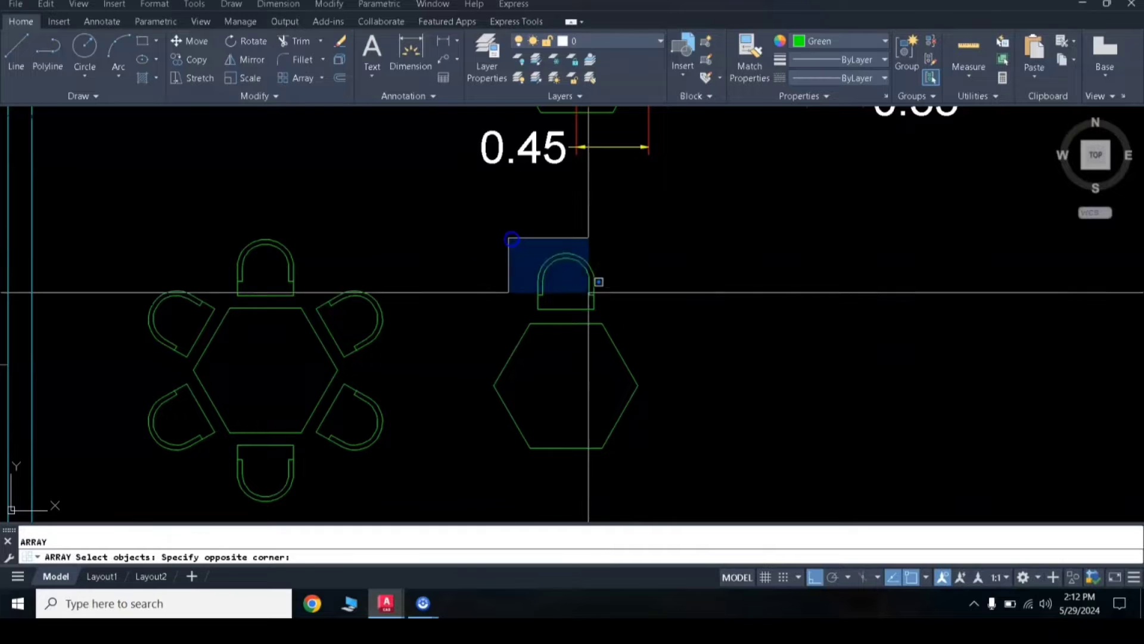
{"action": "left_click", "coordinate": [609, 313]}
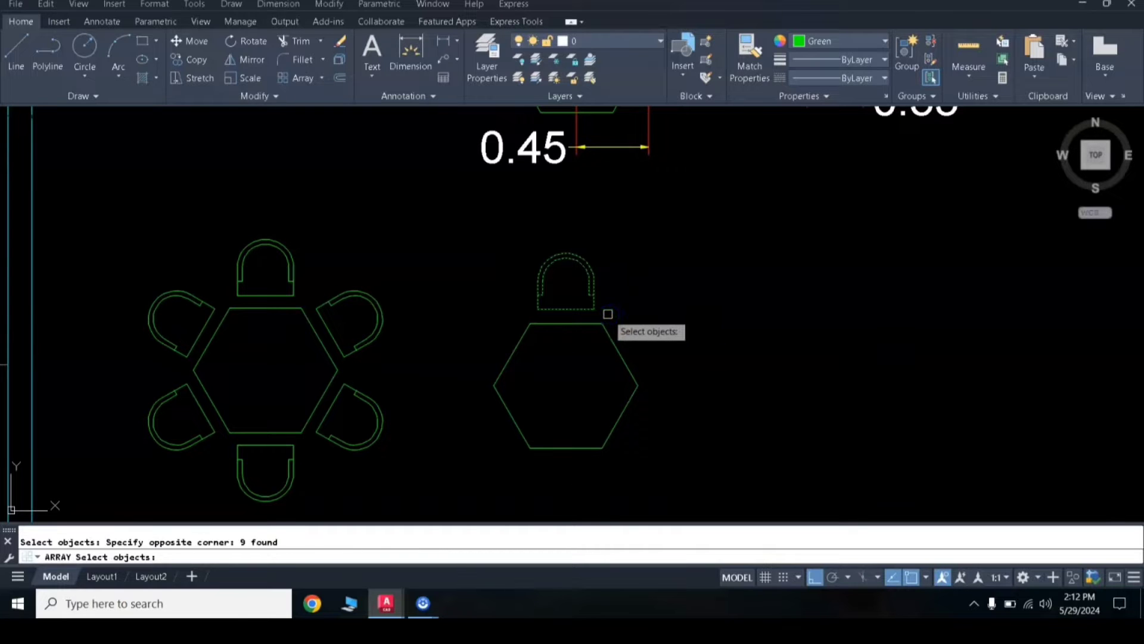
{"action": "right_click", "coordinate": [598, 324]}
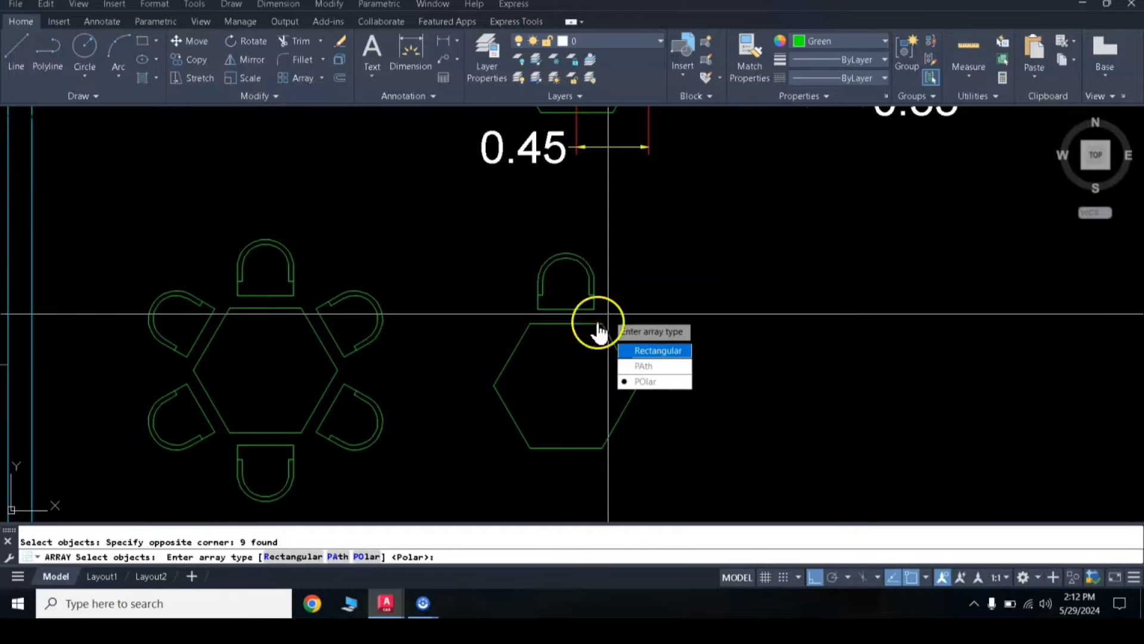
{"action": "left_click", "coordinate": [651, 382]}
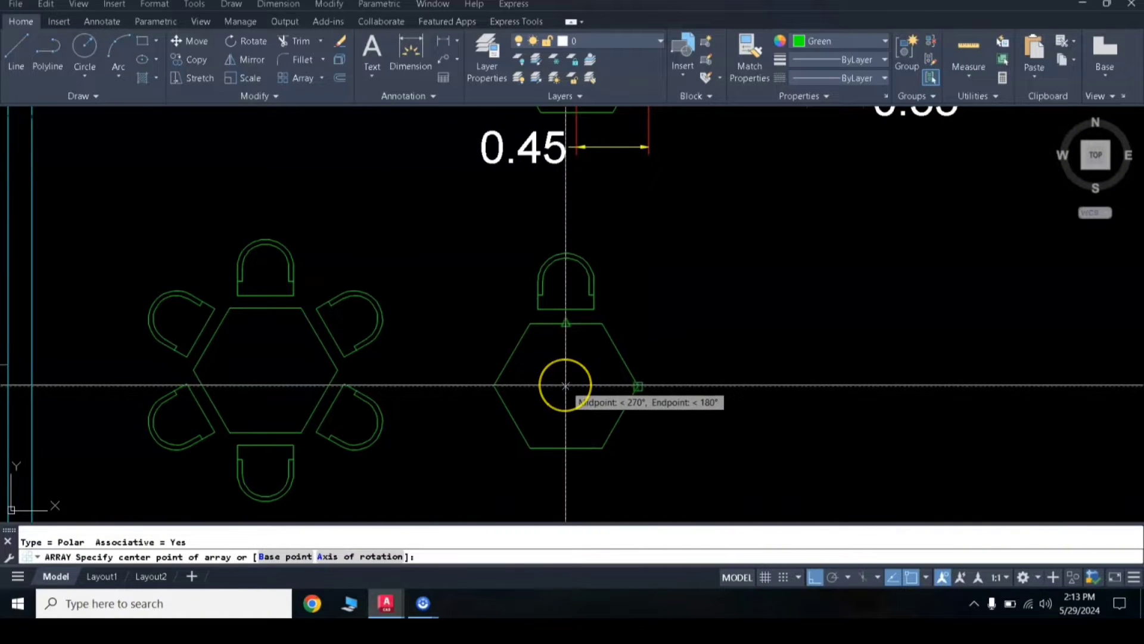
{"action": "left_click", "coordinate": [565, 386]}
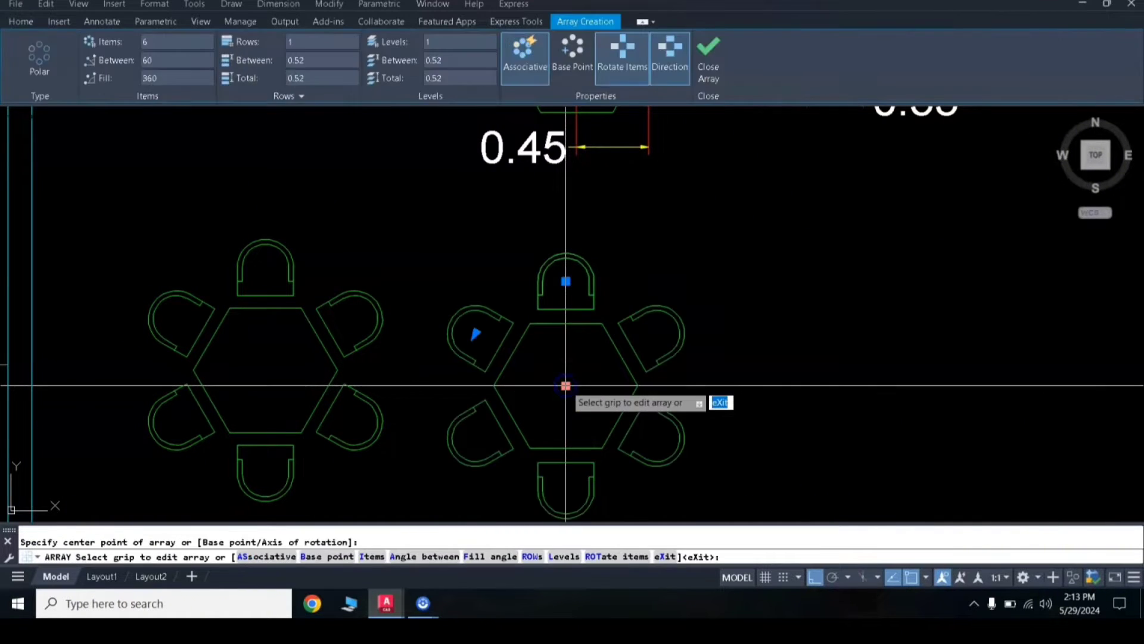
{"action": "key", "text": "Return"}
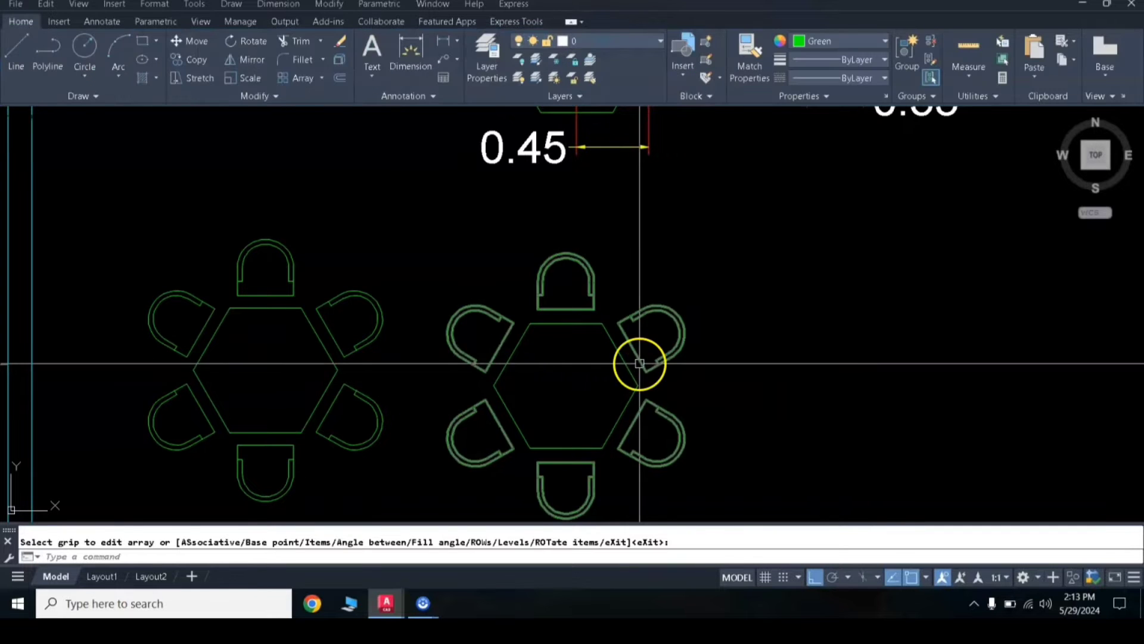
Move the reference table-and-chairs set, with Ortho off, into the floor plan's open space between the kitchen and living area.
{"action": "scroll", "coordinate": [638, 355], "scroll_direction": "down", "scroll_amount": 2}
{"action": "middle_click_drag", "start_coordinate": [641, 355], "coordinate": [633, 317]}
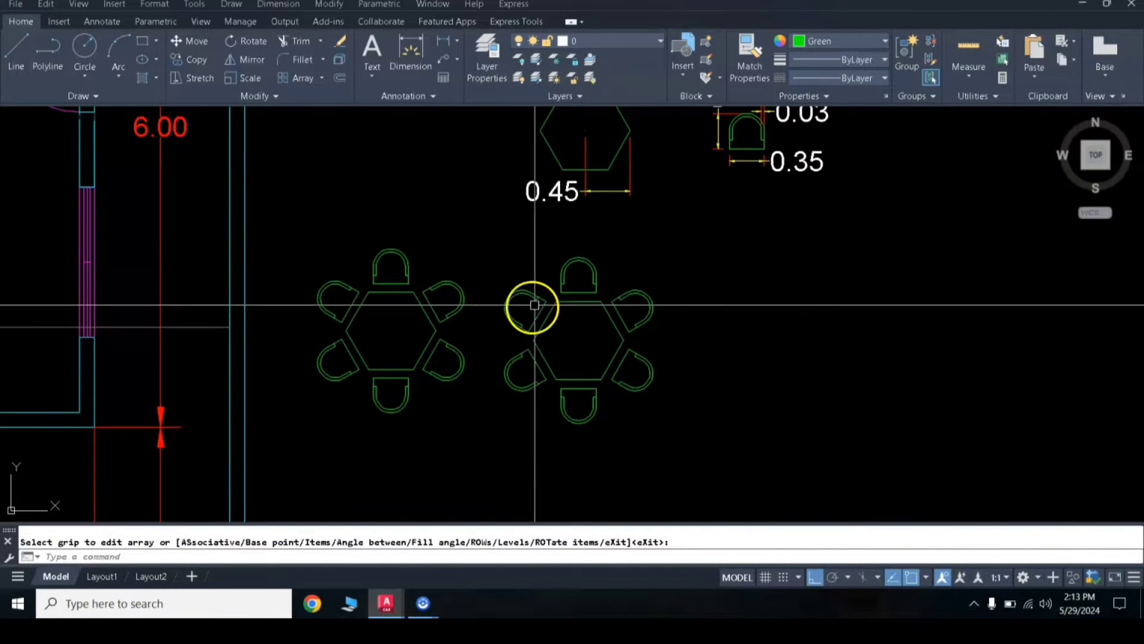
{"action": "scroll", "coordinate": [543, 322], "scroll_direction": "down", "scroll_amount": 2}
{"action": "middle_click_drag", "start_coordinate": [543, 322], "coordinate": [640, 363]}
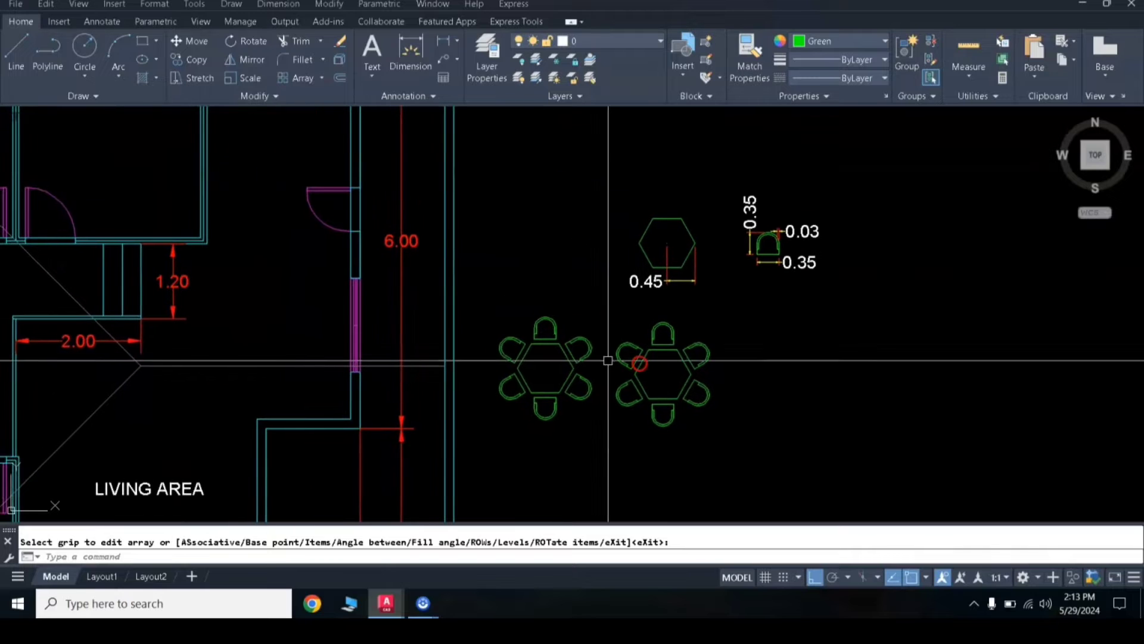
{"action": "left_click", "coordinate": [474, 307]}
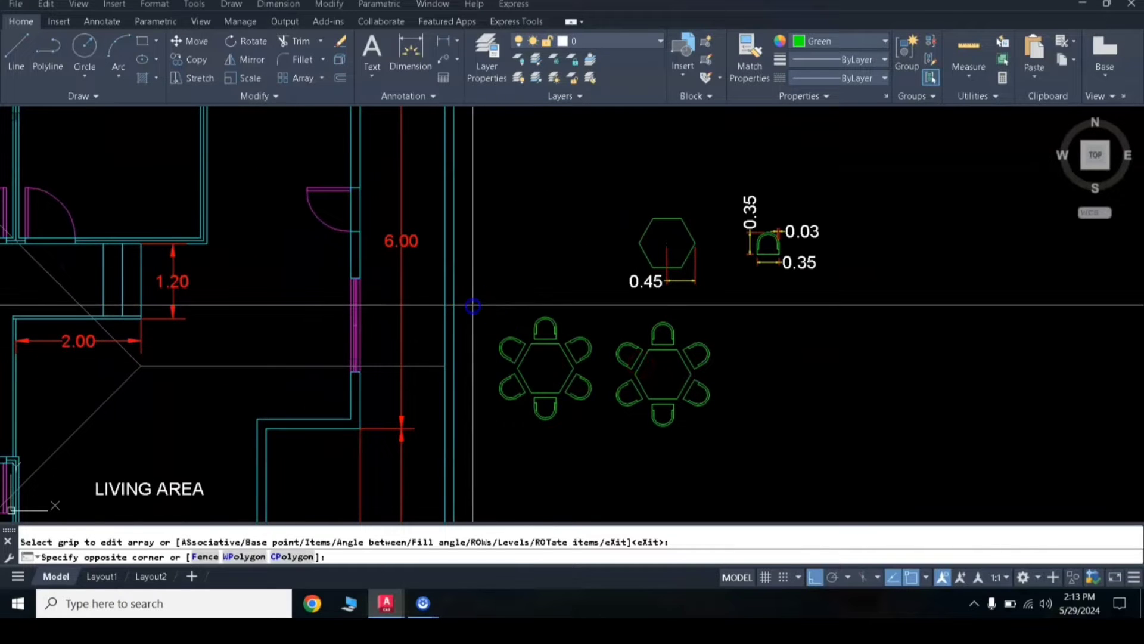
{"action": "left_click", "coordinate": [600, 429]}
{"action": "key", "text": "m"}
{"action": "key", "text": "Return"}
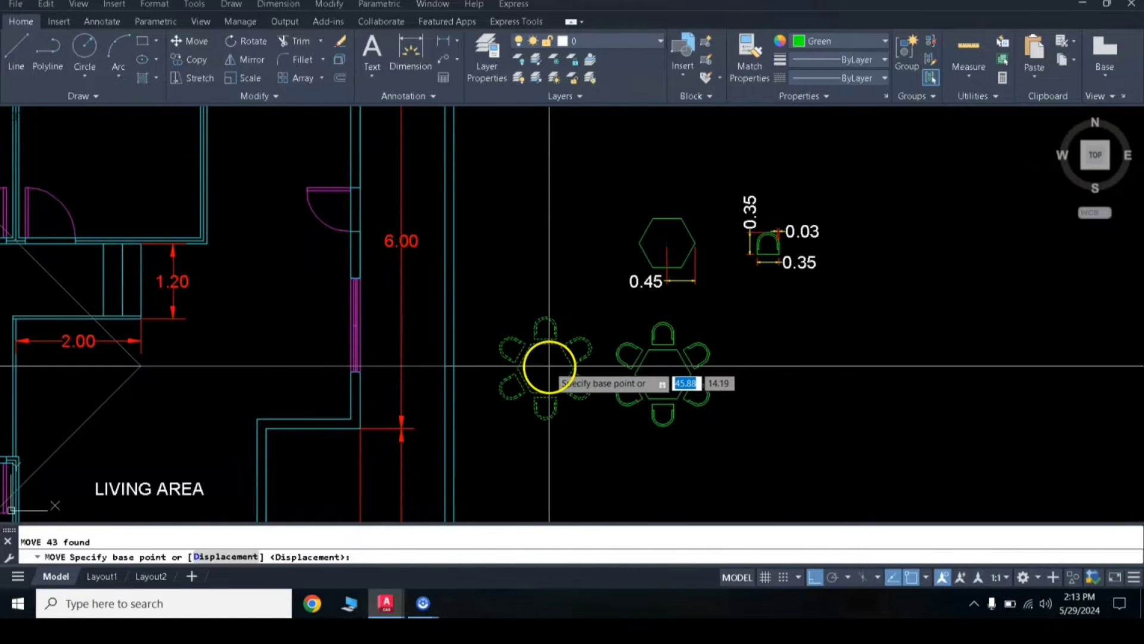
{"action": "left_click", "coordinate": [549, 366]}
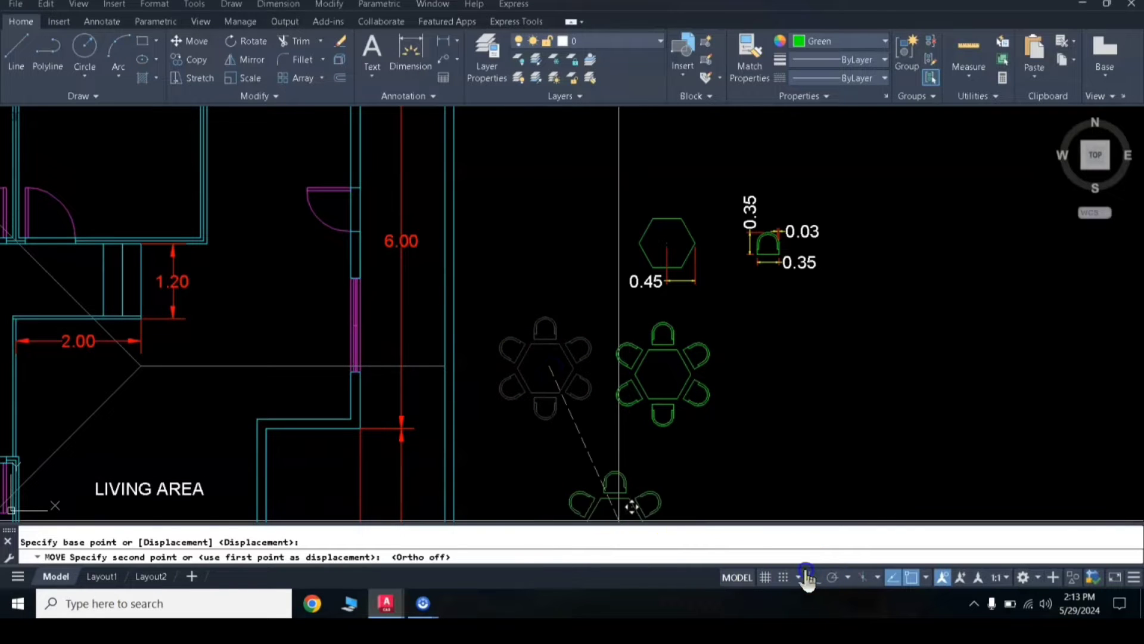
{"action": "left_click", "coordinate": [266, 321]}
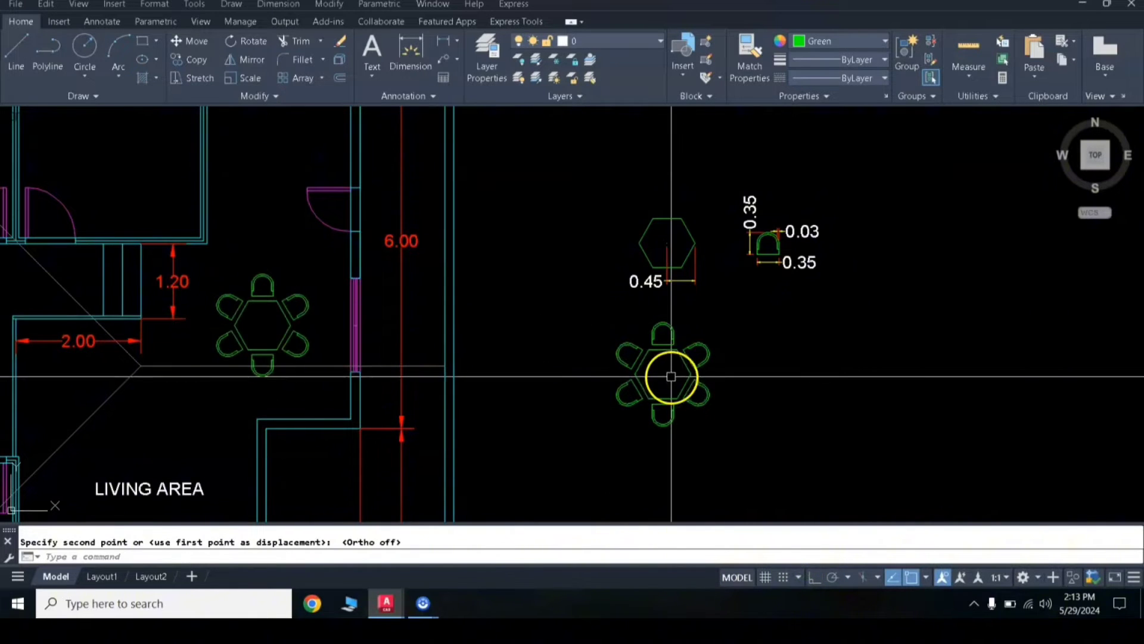
Copy the LIVING AREA label to just below the table and chairs placed in the floor plan.
{"action": "middle_click_drag", "start_coordinate": [213, 317], "coordinate": [316, 354]}
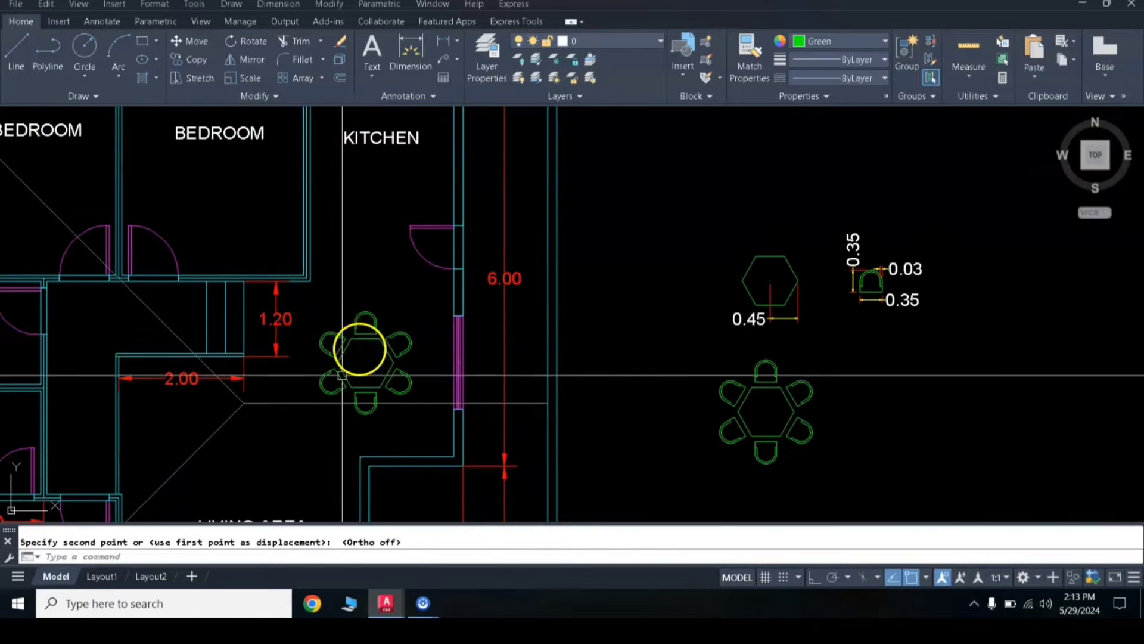
{"action": "middle_click_drag", "start_coordinate": [342, 376], "coordinate": [435, 316]}
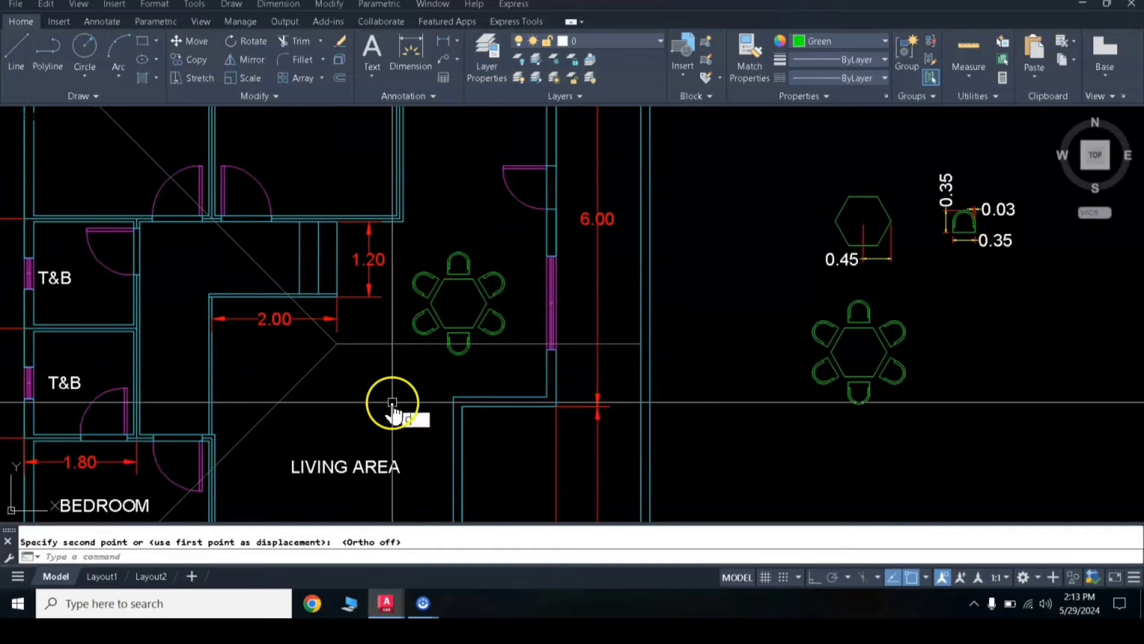
{"action": "type", "text": "o"}
{"action": "key", "text": "Return"}
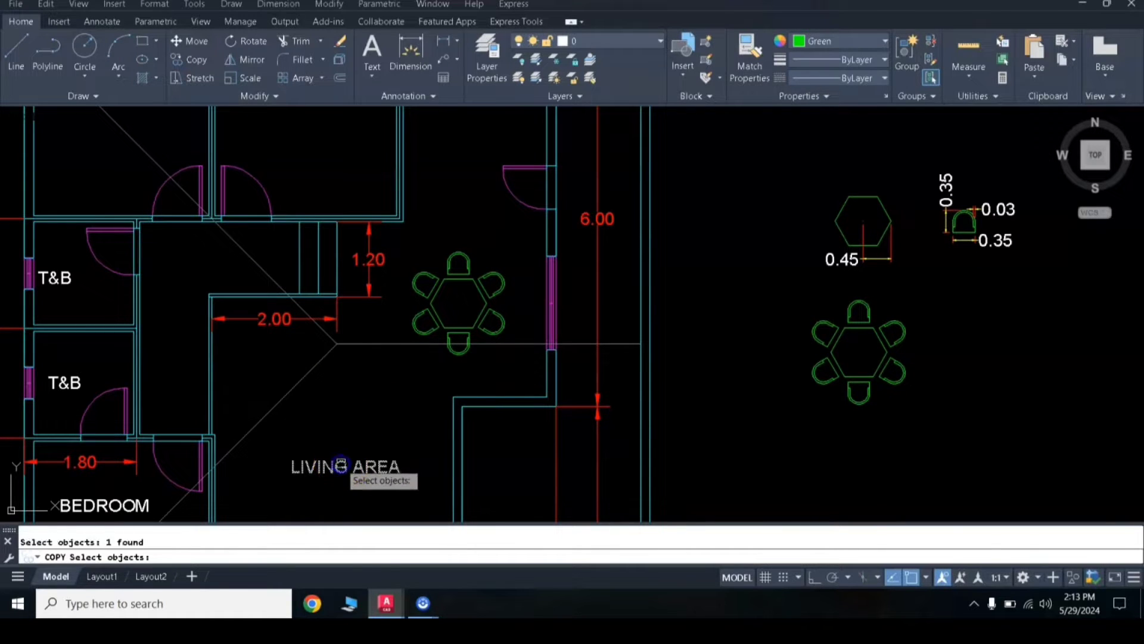
{"action": "key", "text": "Return"}
{"action": "left_click", "coordinate": [349, 462]}
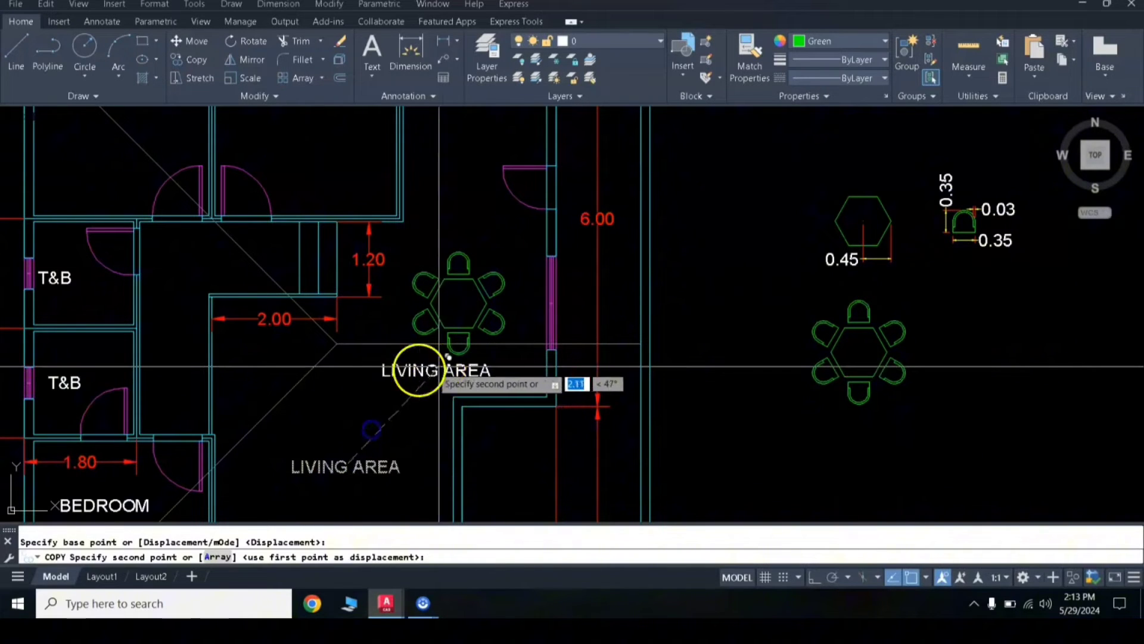
{"action": "left_click", "coordinate": [462, 364]}
{"action": "key", "text": "Return"}
Change the copied label's text to DINING AREA.
{"action": "double_click", "coordinate": [462, 368]}
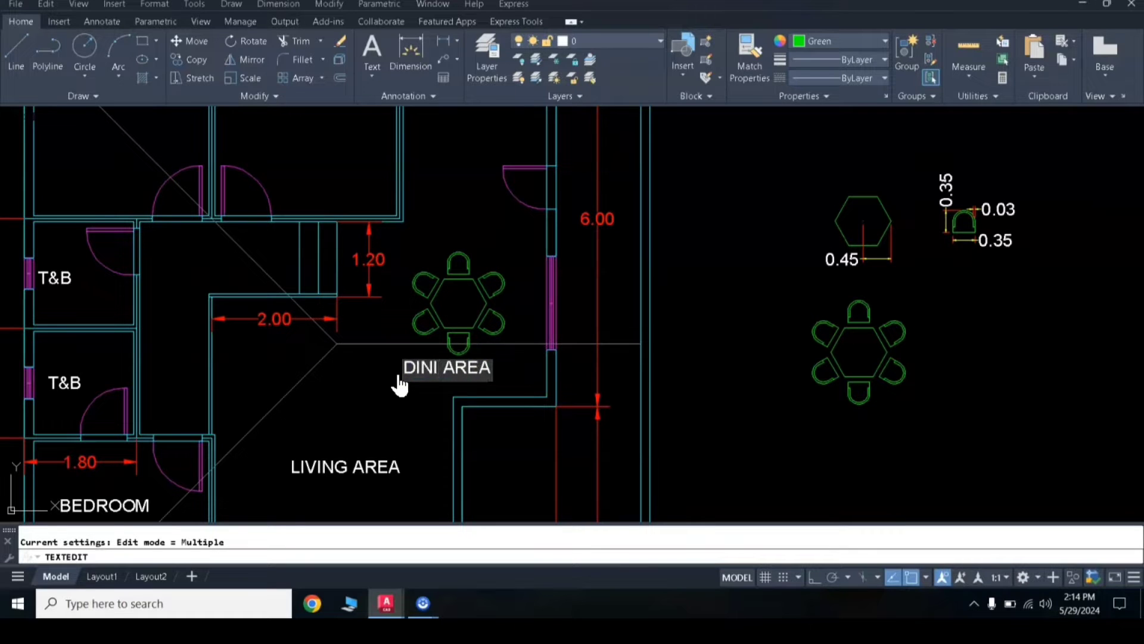
{"action": "left_click", "coordinate": [388, 411]}
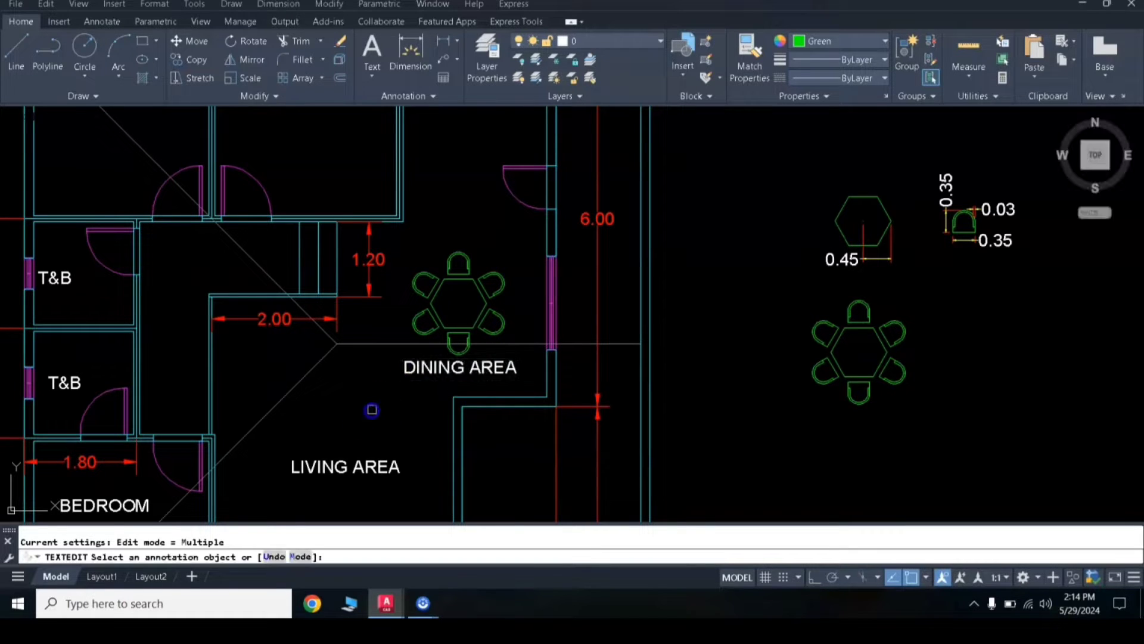
{"action": "key", "text": "Escape"}
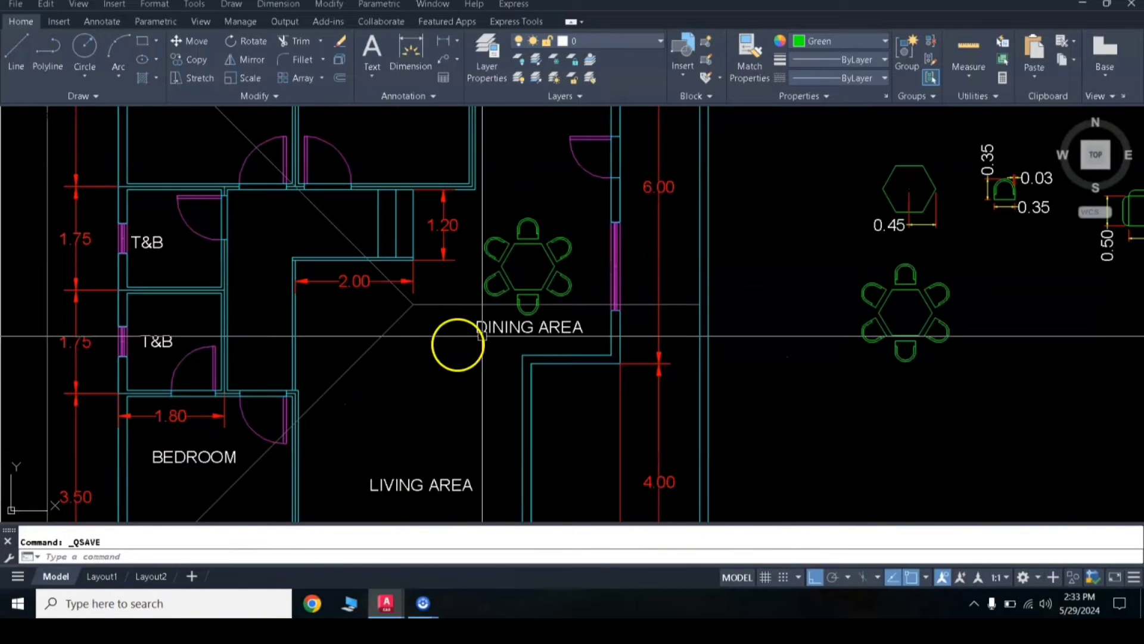
Examine the dimensioned reference drawings of the three-seat sofa and the single armchair.
{"action": "middle_click_drag", "start_coordinate": [455, 342], "coordinate": [401, 327]}
{"action": "middle_click_drag", "start_coordinate": [633, 311], "coordinate": [362, 337]}
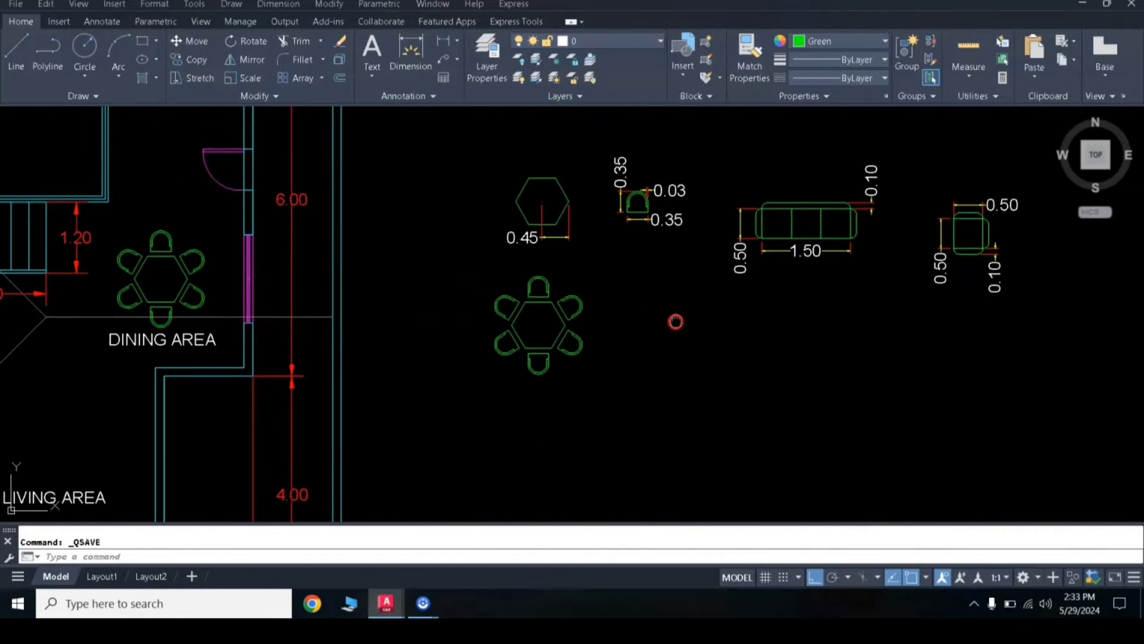
{"action": "middle_click_drag", "start_coordinate": [674, 322], "coordinate": [467, 332]}
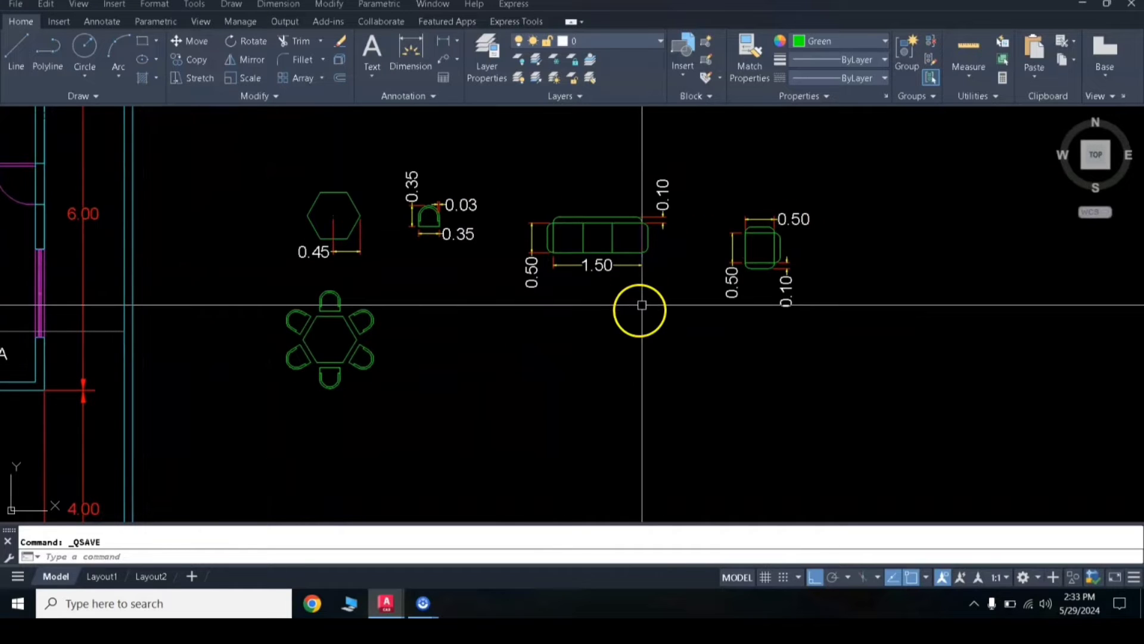
{"action": "scroll", "coordinate": [607, 224], "scroll_direction": "up", "scroll_amount": 2}
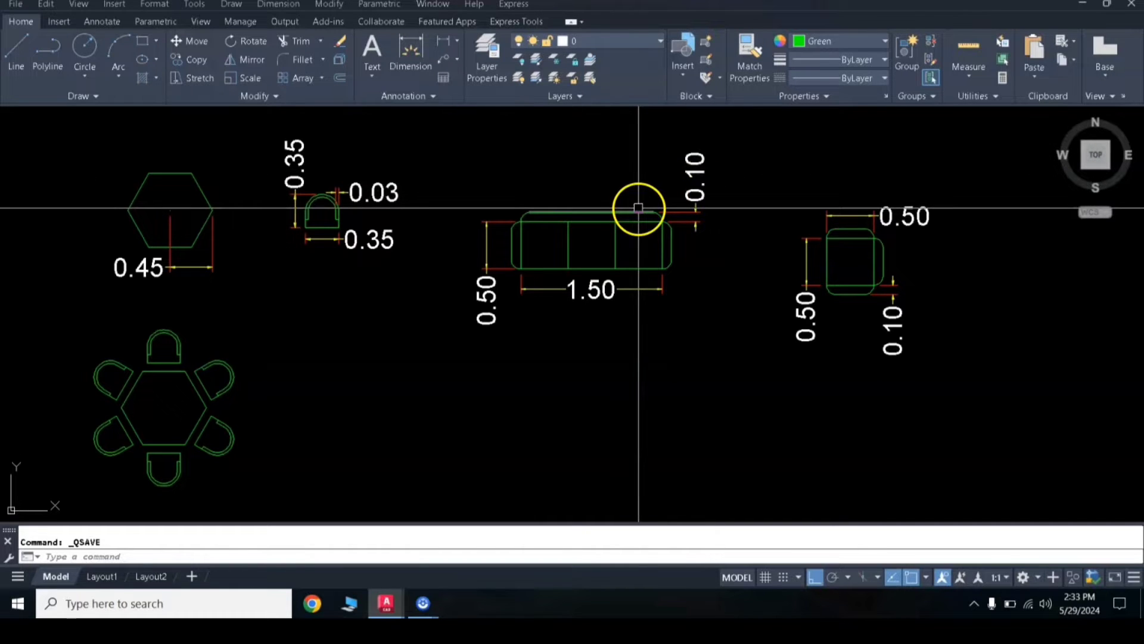
{"action": "scroll", "coordinate": [638, 208], "scroll_direction": "up", "scroll_amount": 2}
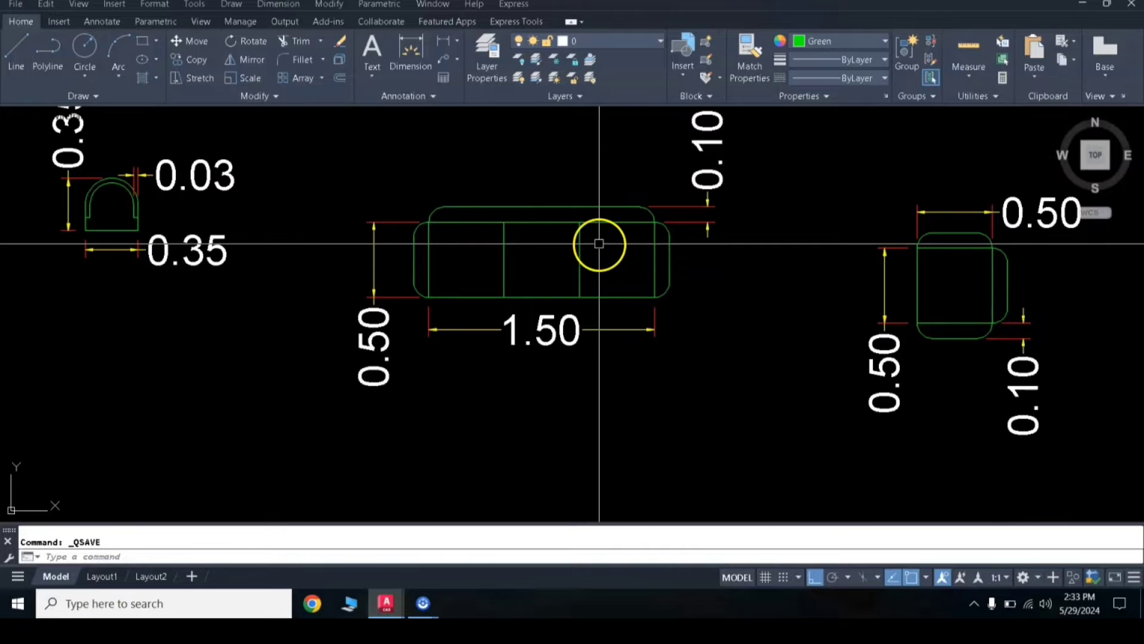
Draw a closed 1.5 by 0.5 rectangle with the Line command below the reference three-seat sofa.
{"action": "scroll", "coordinate": [676, 374], "scroll_direction": "down", "scroll_amount": 3}
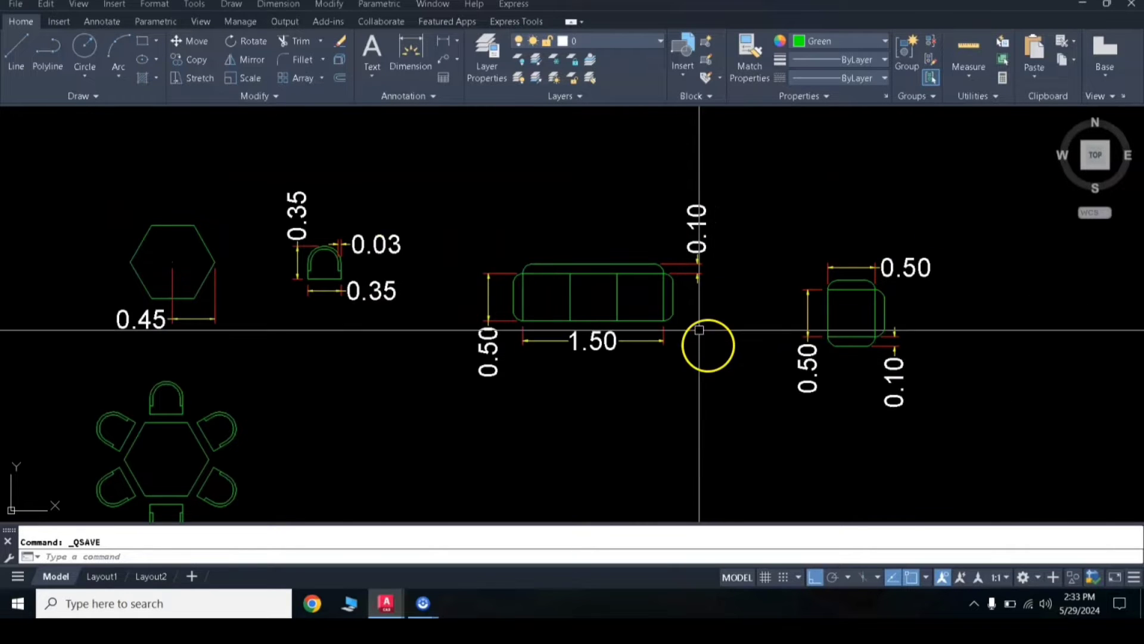
{"action": "middle_click_drag", "start_coordinate": [710, 342], "coordinate": [690, 281]}
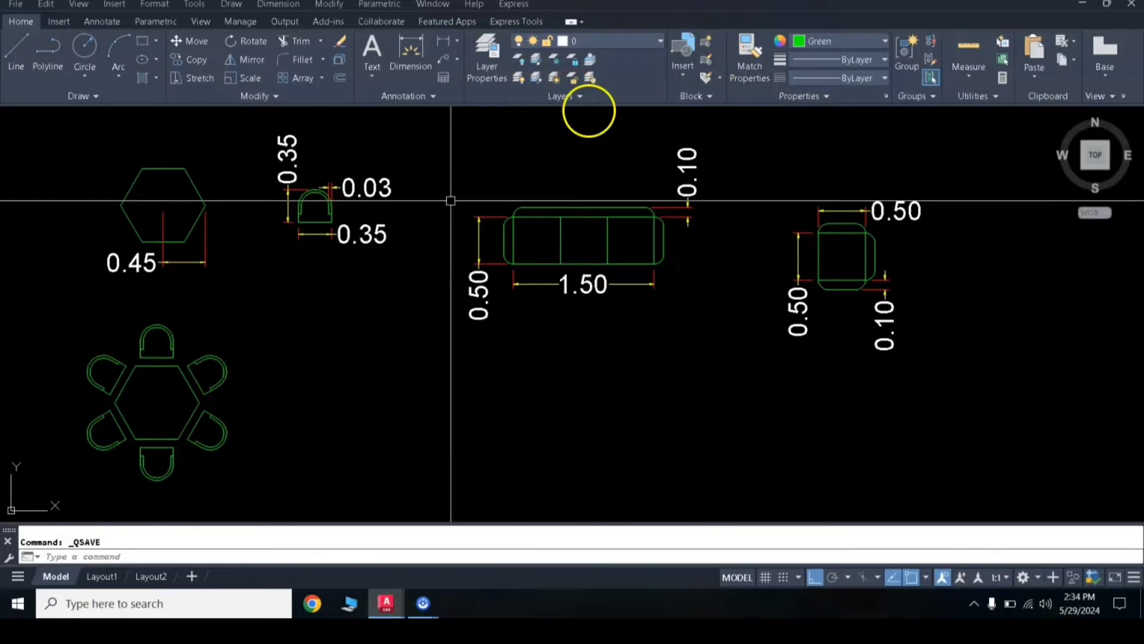
{"action": "left_click", "coordinate": [27, 53]}
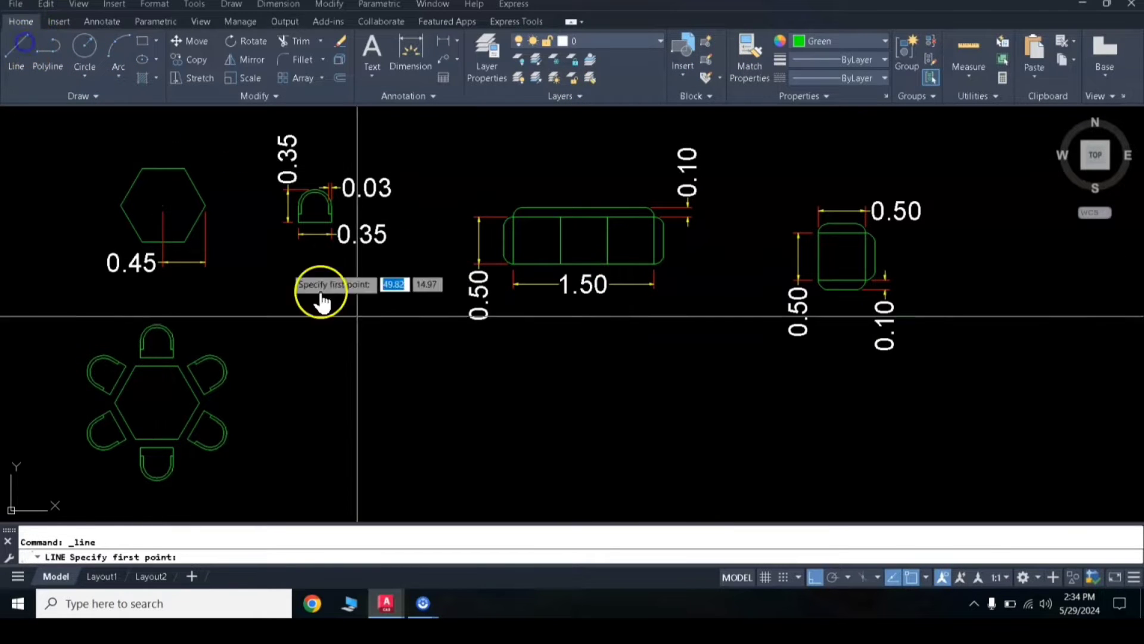
{"action": "left_click", "coordinate": [461, 441]}
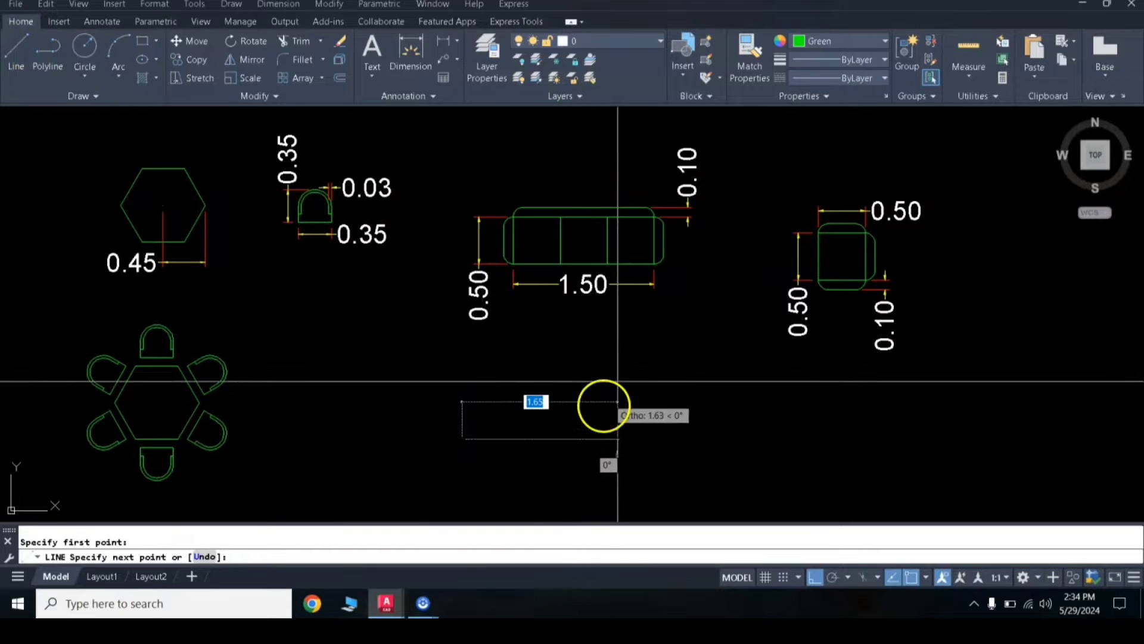
{"action": "type", "text": "1.5"}
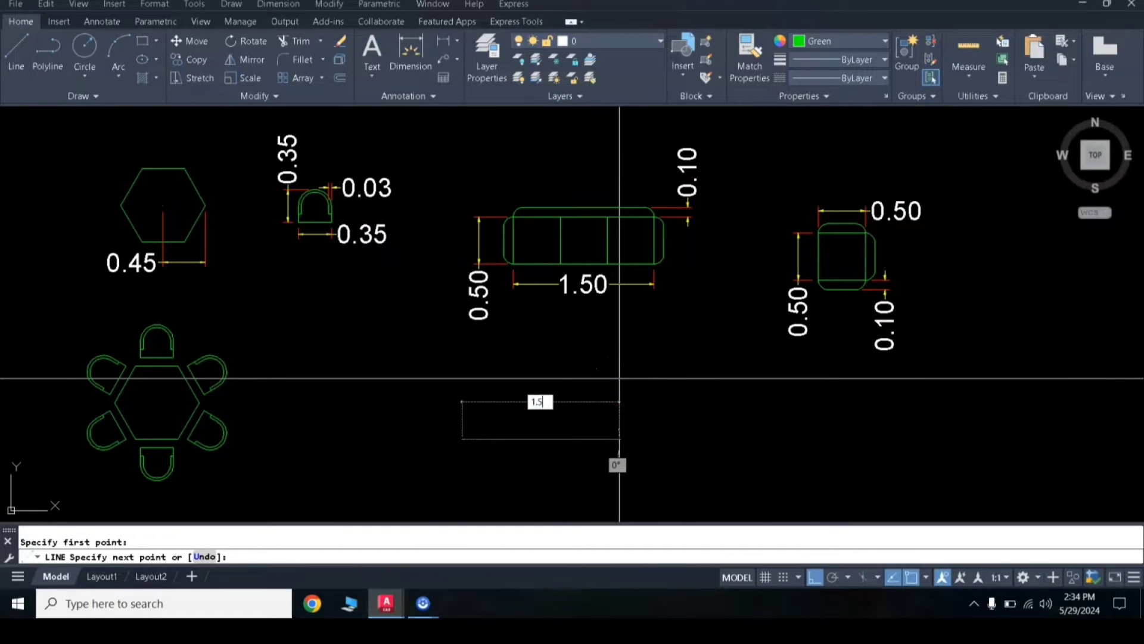
{"action": "key", "text": "Return"}
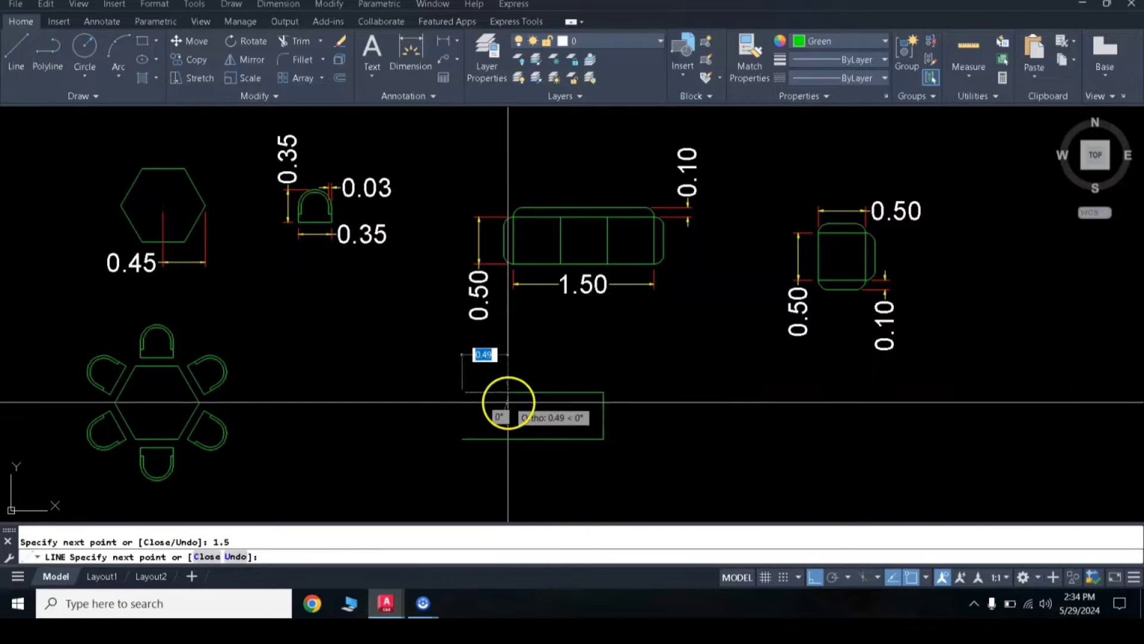
{"action": "left_click", "coordinate": [207, 559]}
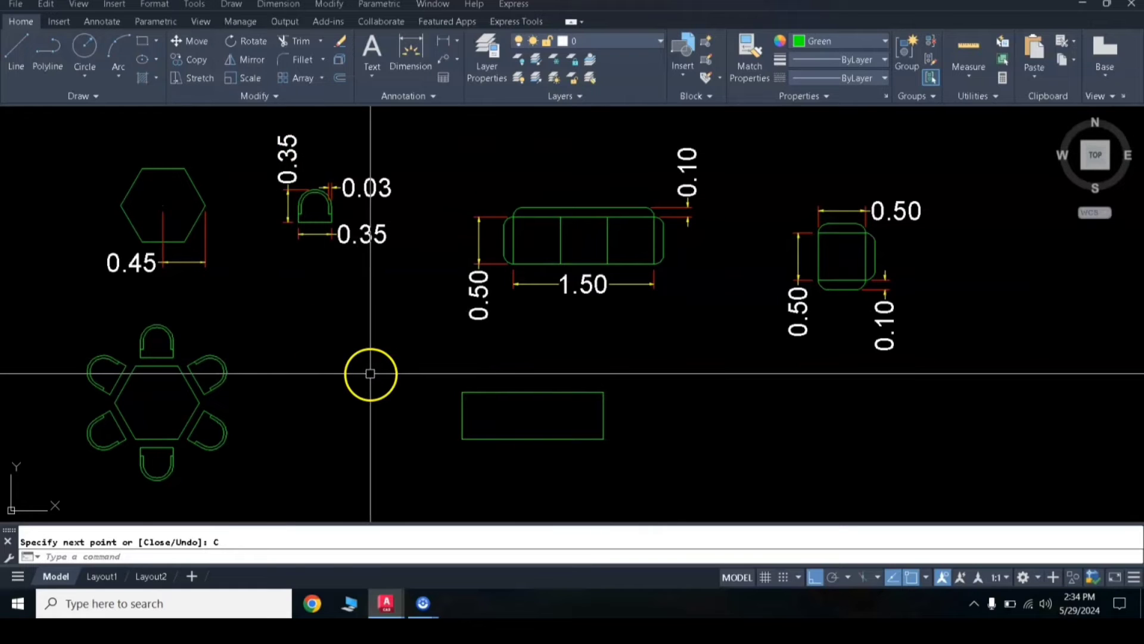
Divide the sofa rectangle into three seats by offsetting both short sides inward by 0.5.
{"action": "key", "text": "Return"}
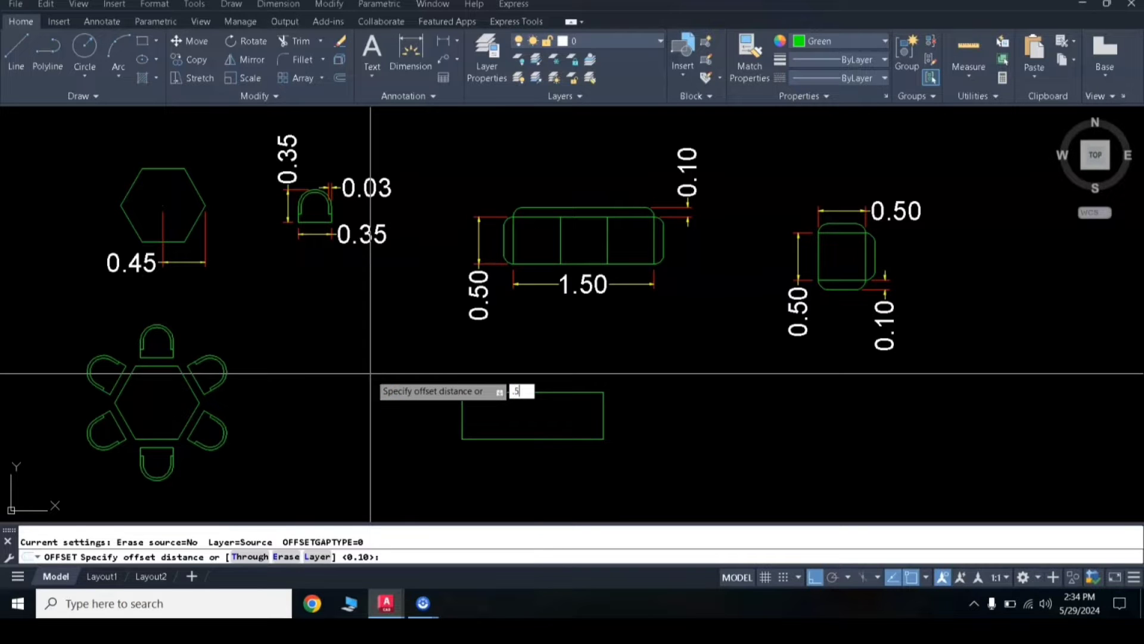
{"action": "key", "text": "Return"}
{"action": "left_click", "coordinate": [463, 410]}
{"action": "left_click", "coordinate": [508, 411]}
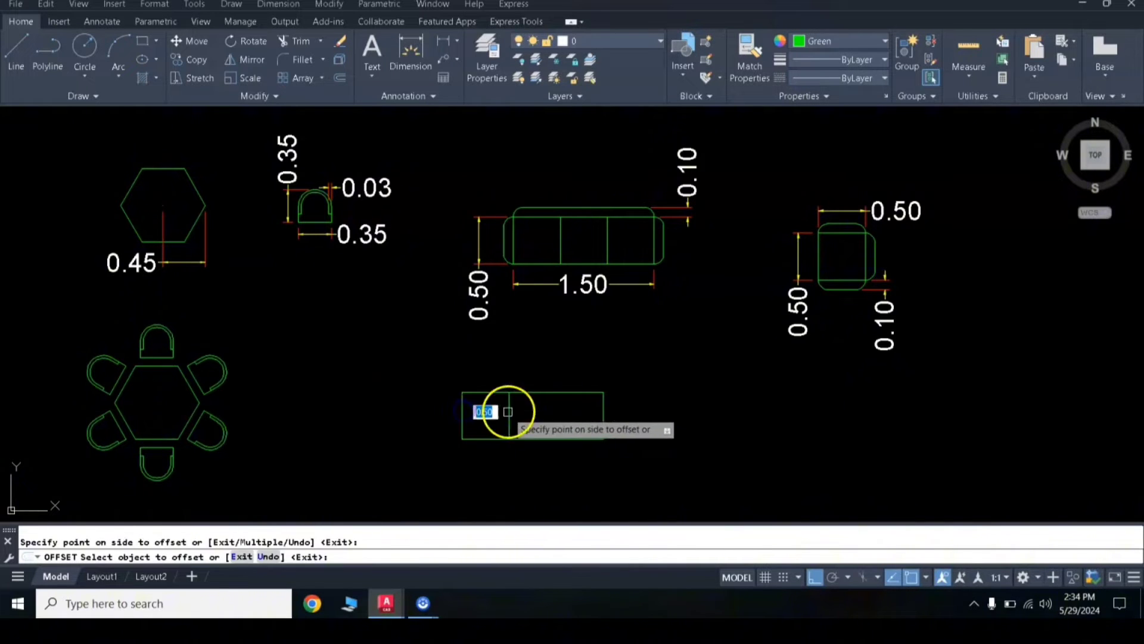
{"action": "left_click", "coordinate": [602, 410]}
{"action": "left_click", "coordinate": [571, 410]}
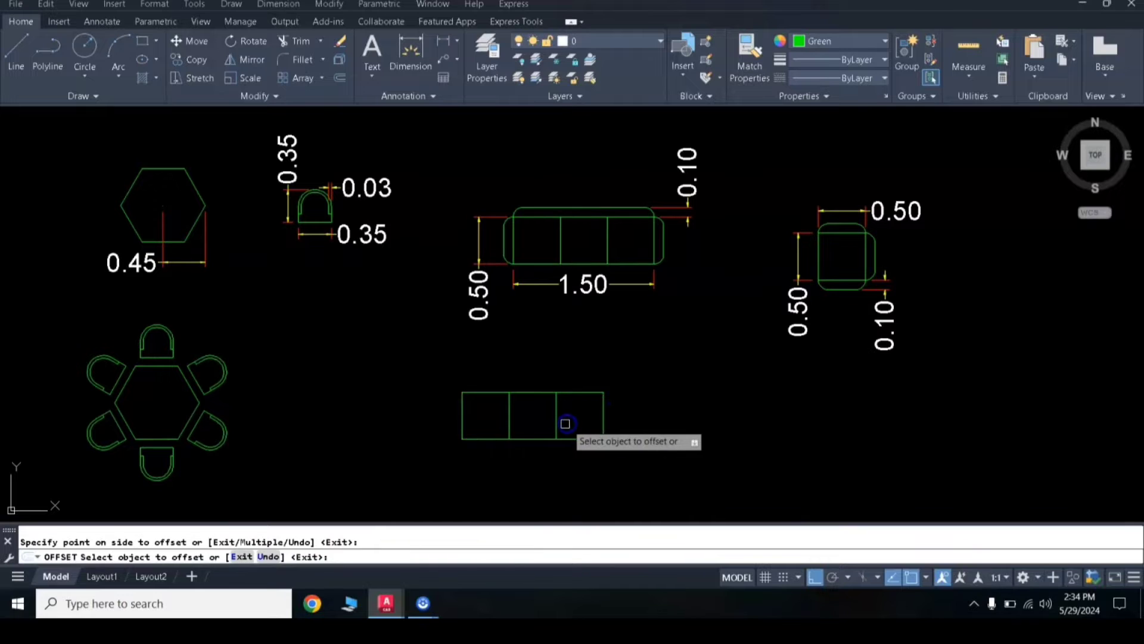
{"action": "key", "text": "Return"}
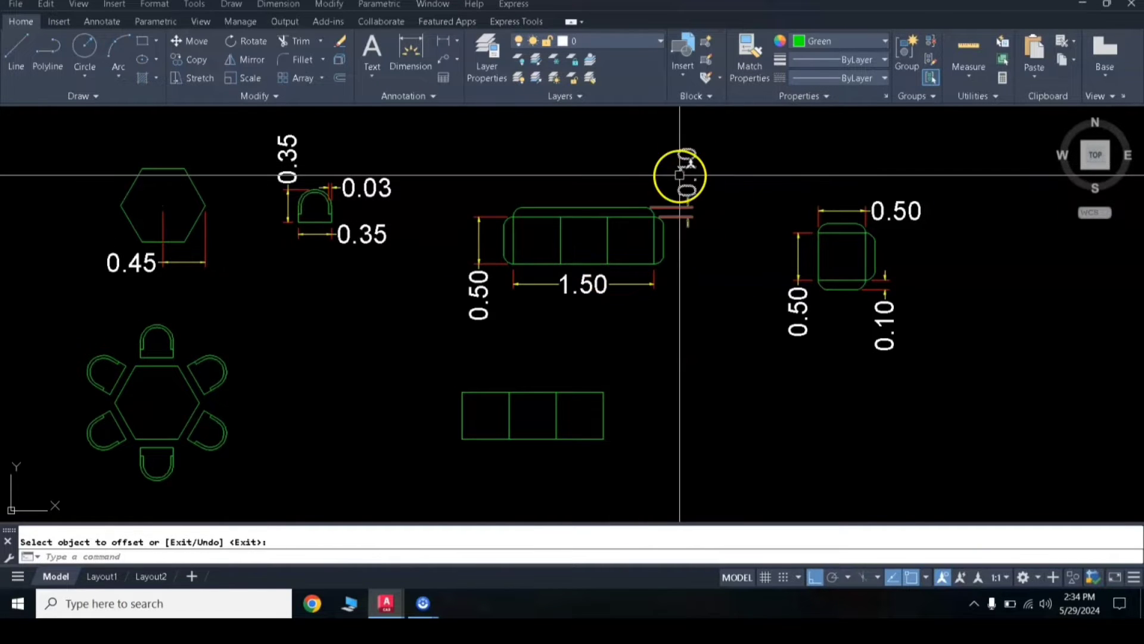
Offset the sofa rectangle's left, top and right sides outward by 0.1 for the armrests and backrest.
{"action": "key", "text": "Return"}
{"action": "key", "text": "Return"}
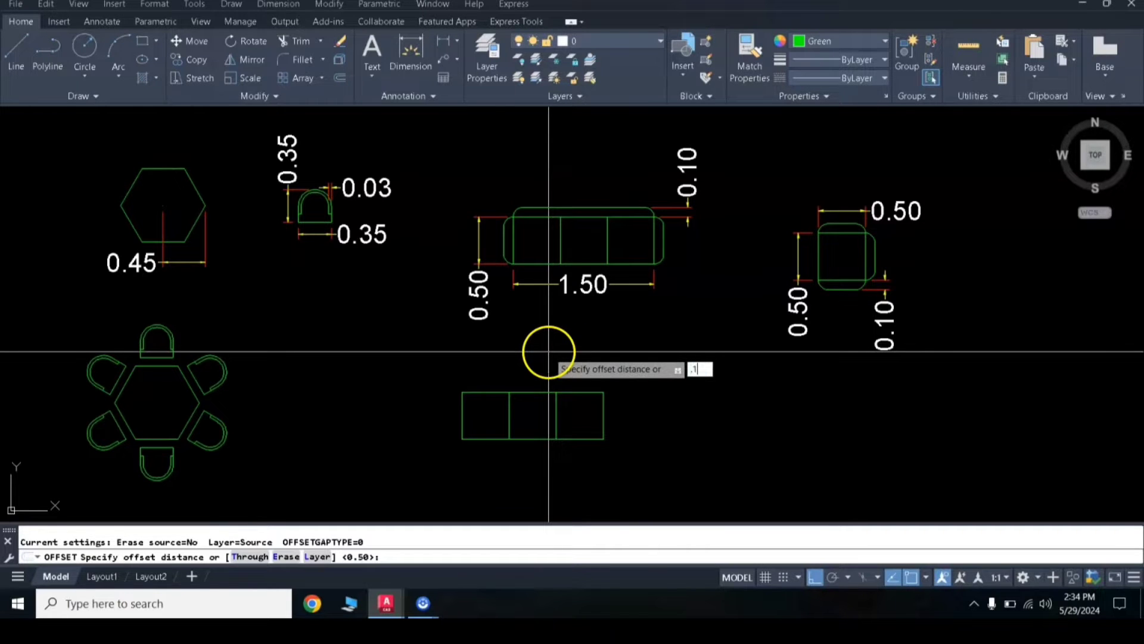
{"action": "key", "text": "Return"}
{"action": "left_click", "coordinate": [459, 412]}
{"action": "left_click", "coordinate": [446, 421]}
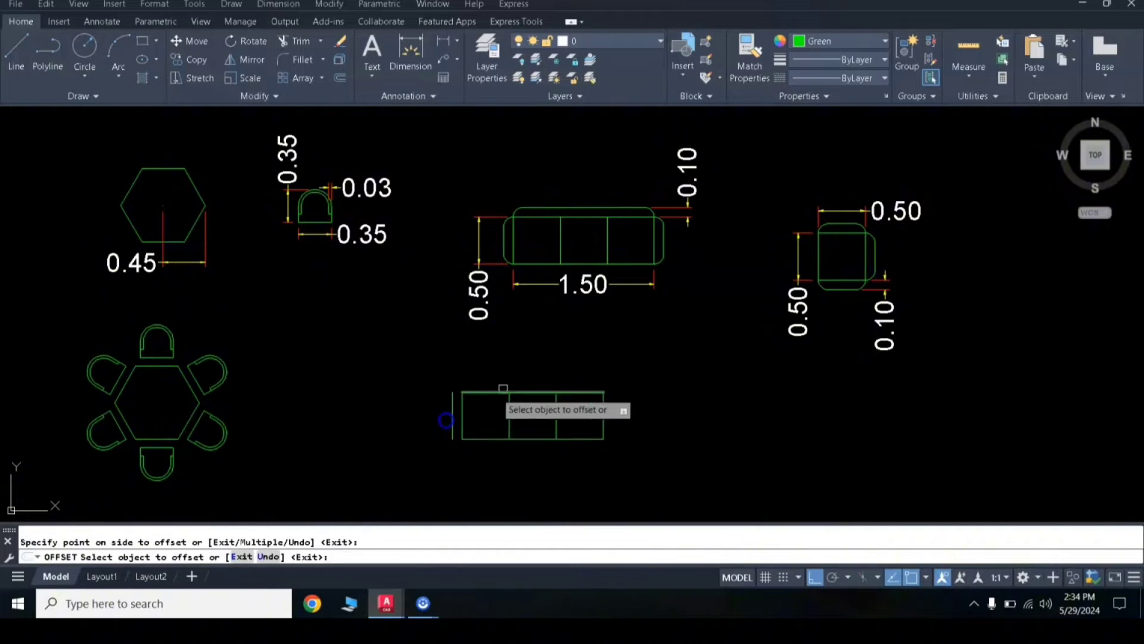
{"action": "left_click", "coordinate": [520, 390]}
{"action": "left_click", "coordinate": [532, 369]}
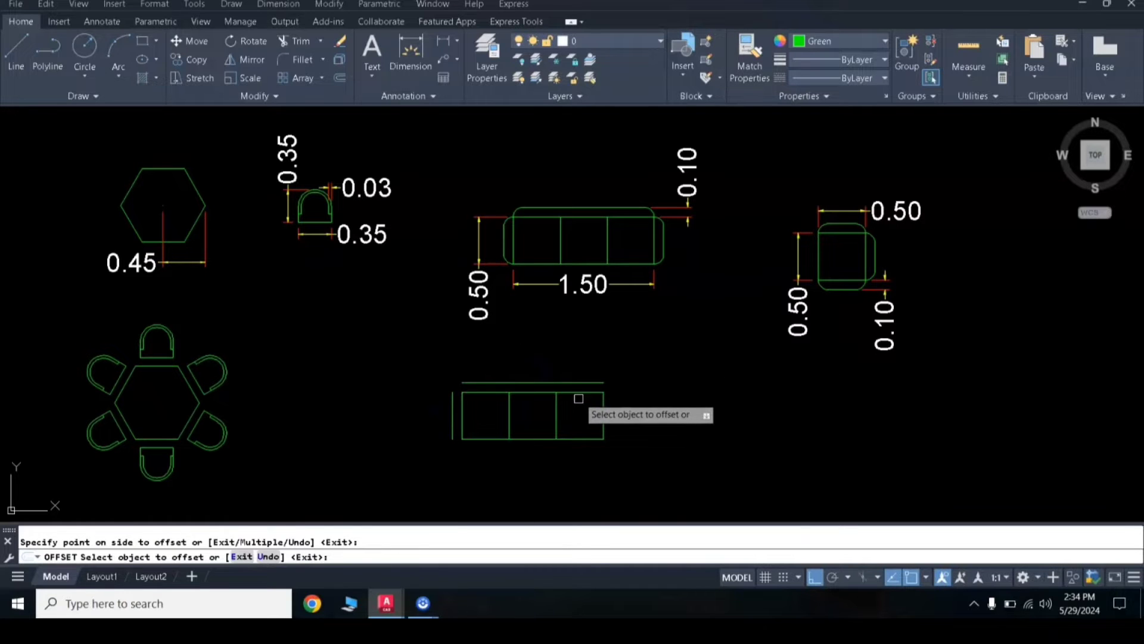
{"action": "left_click", "coordinate": [600, 409]}
{"action": "left_click", "coordinate": [631, 418]}
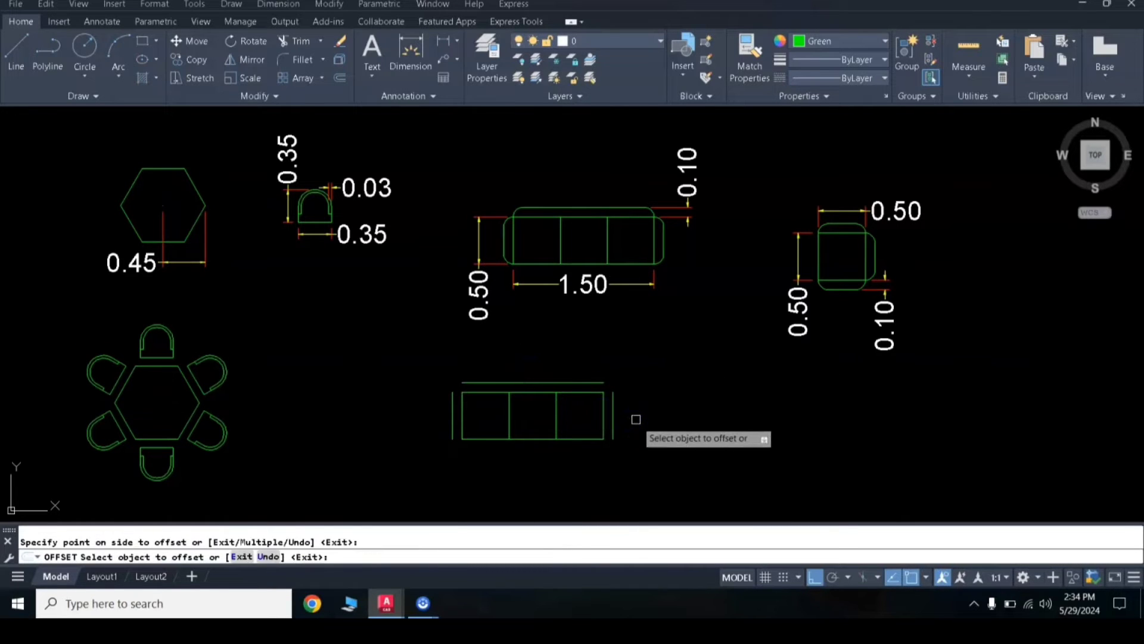
{"action": "scroll", "coordinate": [597, 422], "scroll_direction": "up", "scroll_amount": 4}
{"action": "scroll", "coordinate": [572, 429], "scroll_direction": "down", "scroll_amount": 3}
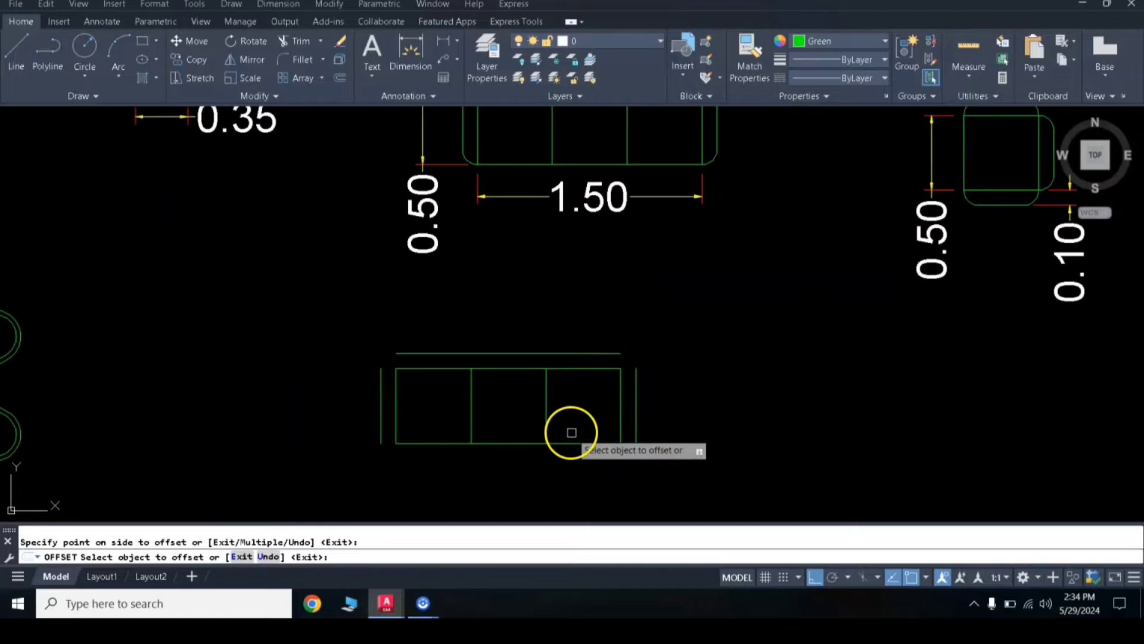
{"action": "scroll", "coordinate": [611, 386], "scroll_direction": "up", "scroll_amount": 2}
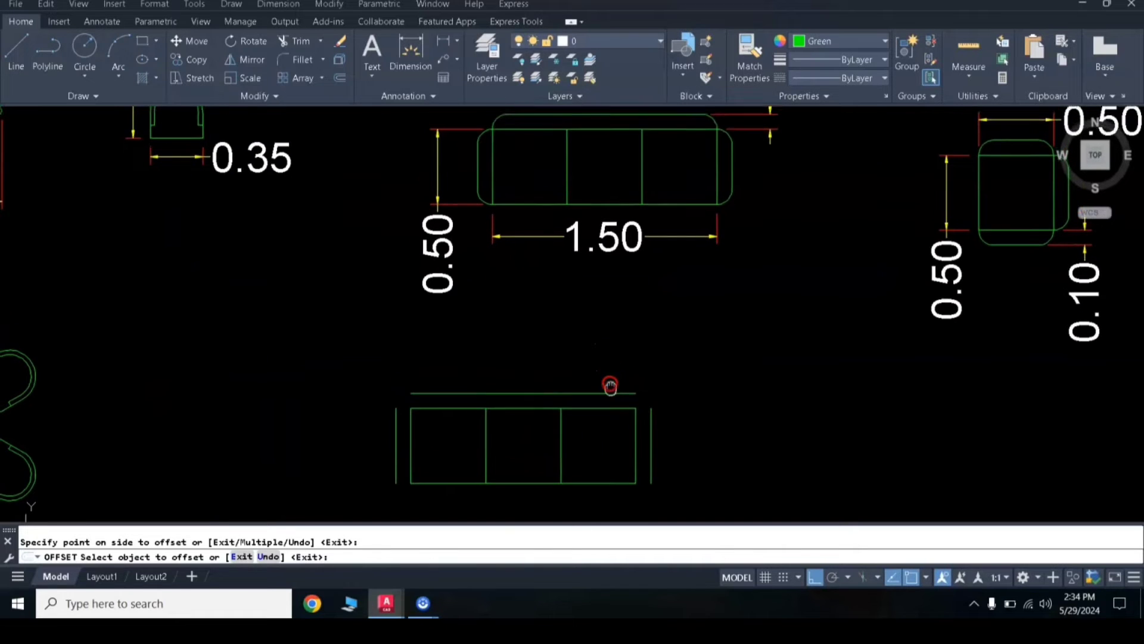
{"action": "right_click", "coordinate": [547, 353]}
{"action": "left_click", "coordinate": [560, 359]}
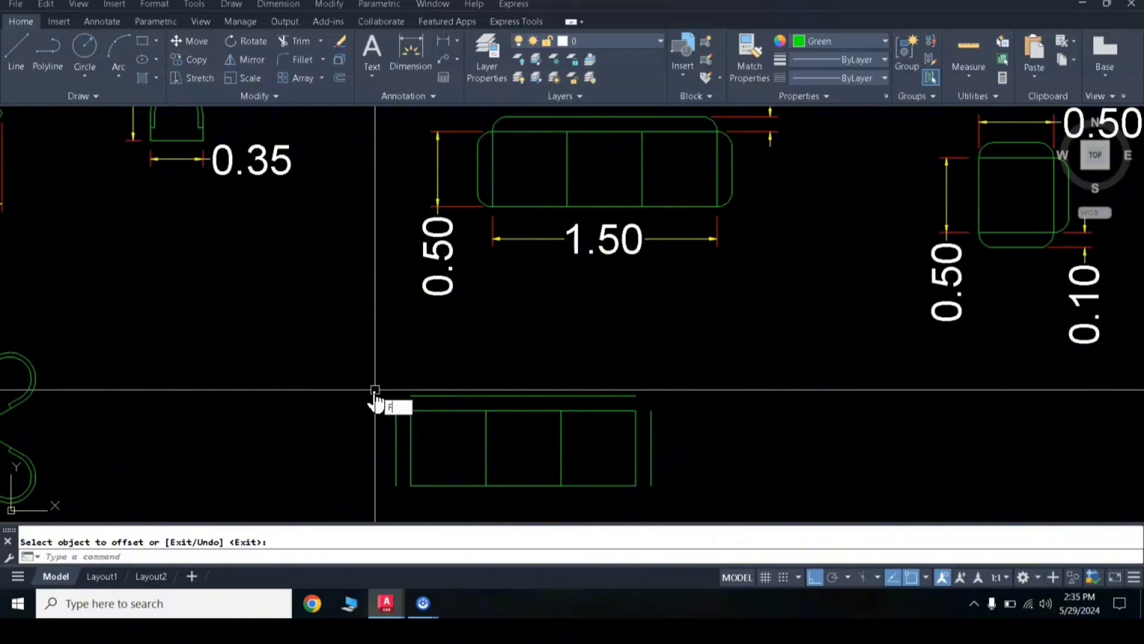
Fillet the lower corner of the sofa's left armrest and both outer corners of its right armrest with a 0.10 radius.
{"action": "key", "text": "Return"}
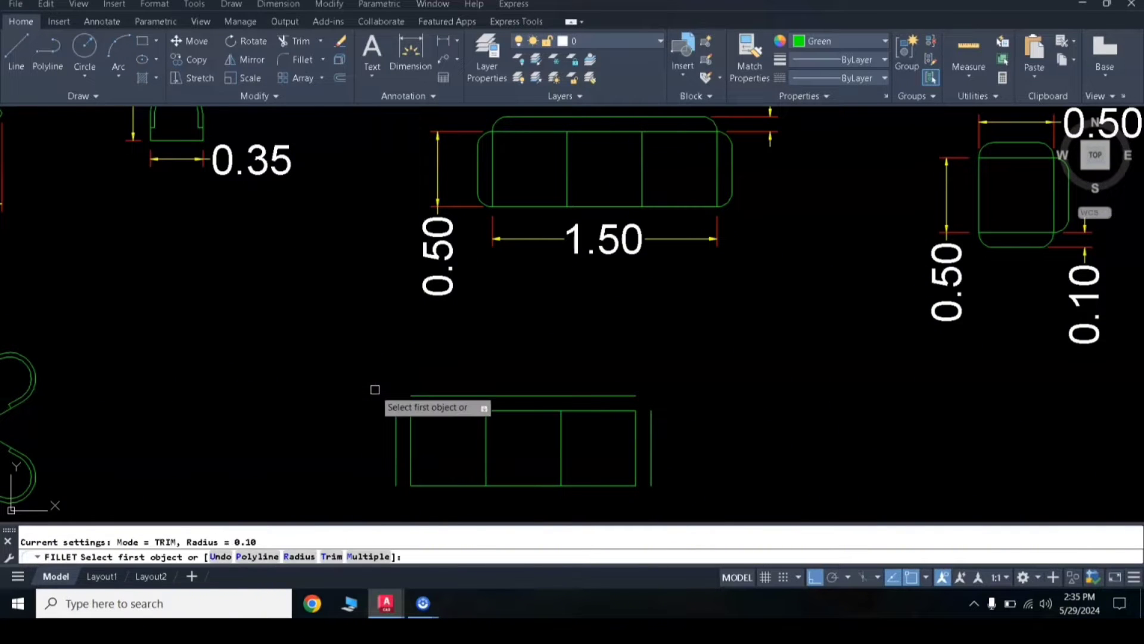
{"action": "left_click", "coordinate": [303, 557]}
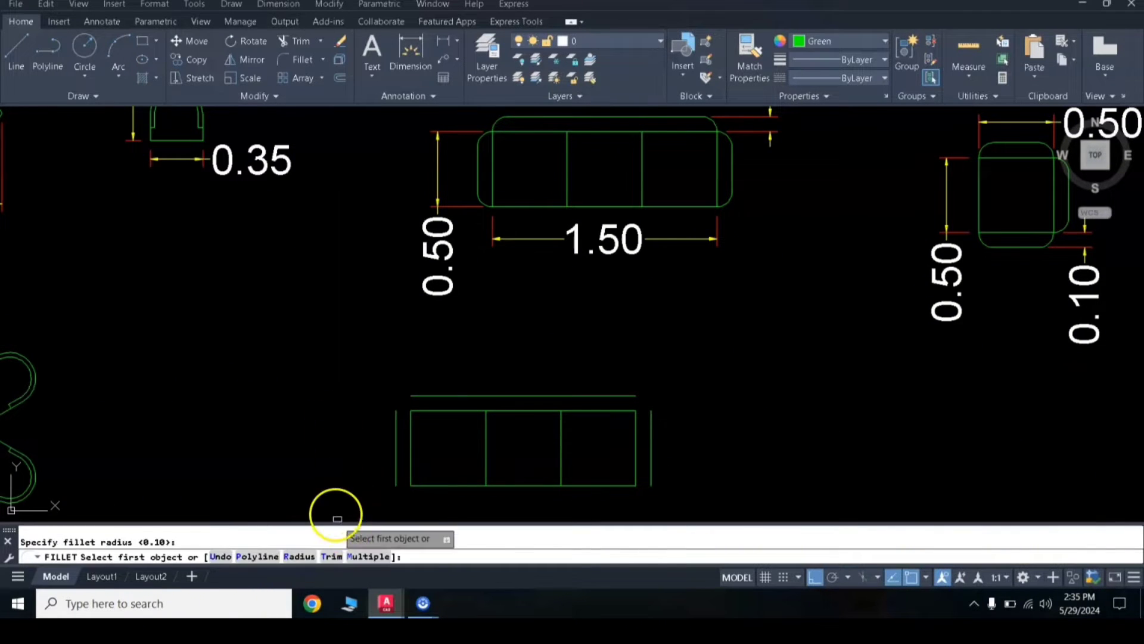
{"action": "left_click", "coordinate": [397, 472]}
{"action": "left_click", "coordinate": [435, 486]}
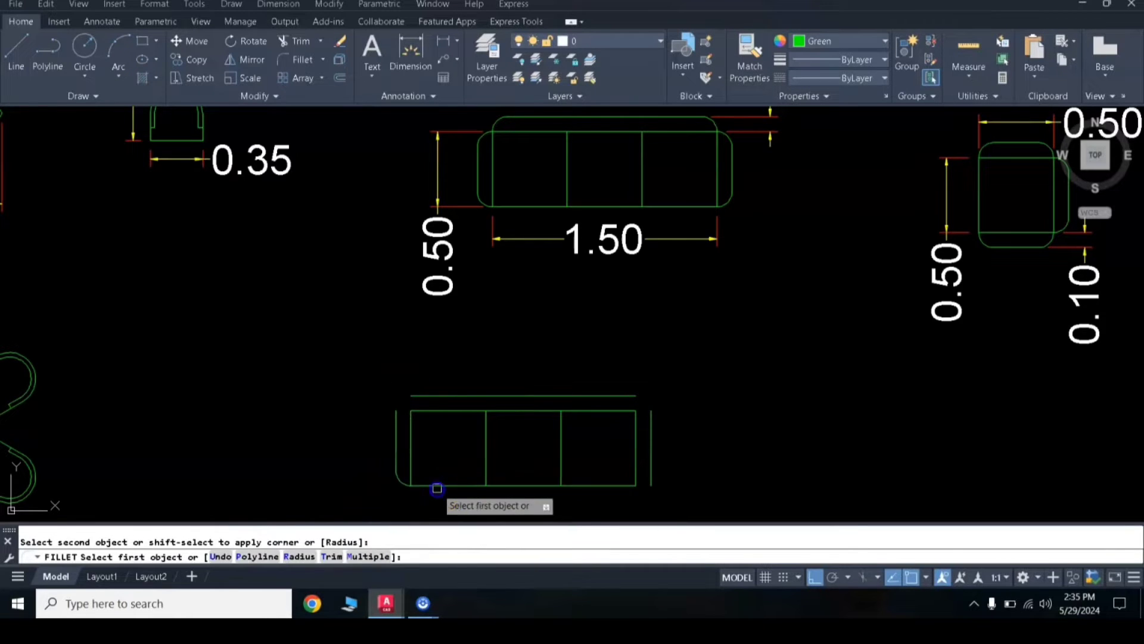
{"action": "left_click", "coordinate": [586, 486]}
{"action": "left_click", "coordinate": [651, 471]}
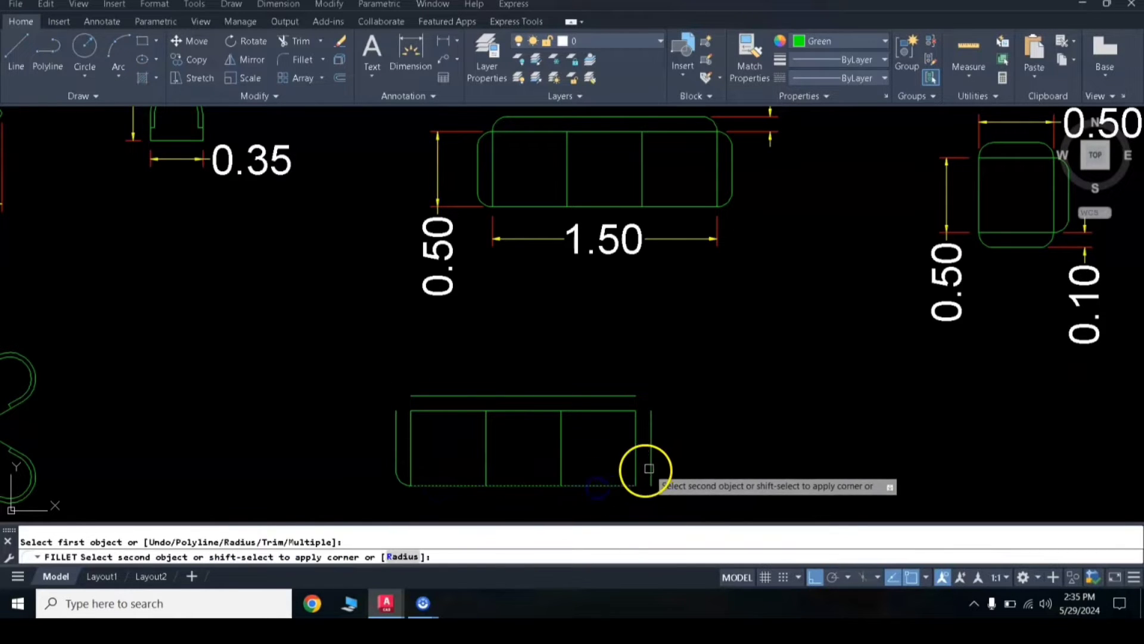
{"action": "left_click", "coordinate": [651, 427]}
{"action": "left_click", "coordinate": [625, 410]}
Fillet both ends of the sofa's backrest and the upper corner of its left armrest with the 0.10 radius.
{"action": "left_click", "coordinate": [625, 395]}
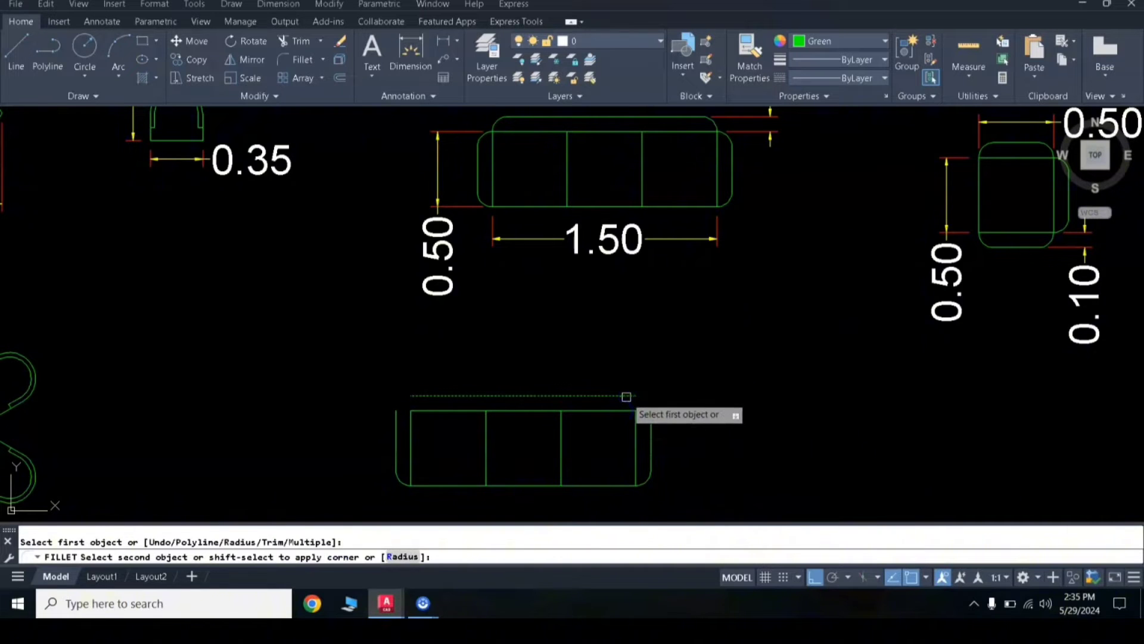
{"action": "left_click", "coordinate": [637, 426]}
{"action": "left_click", "coordinate": [428, 393]}
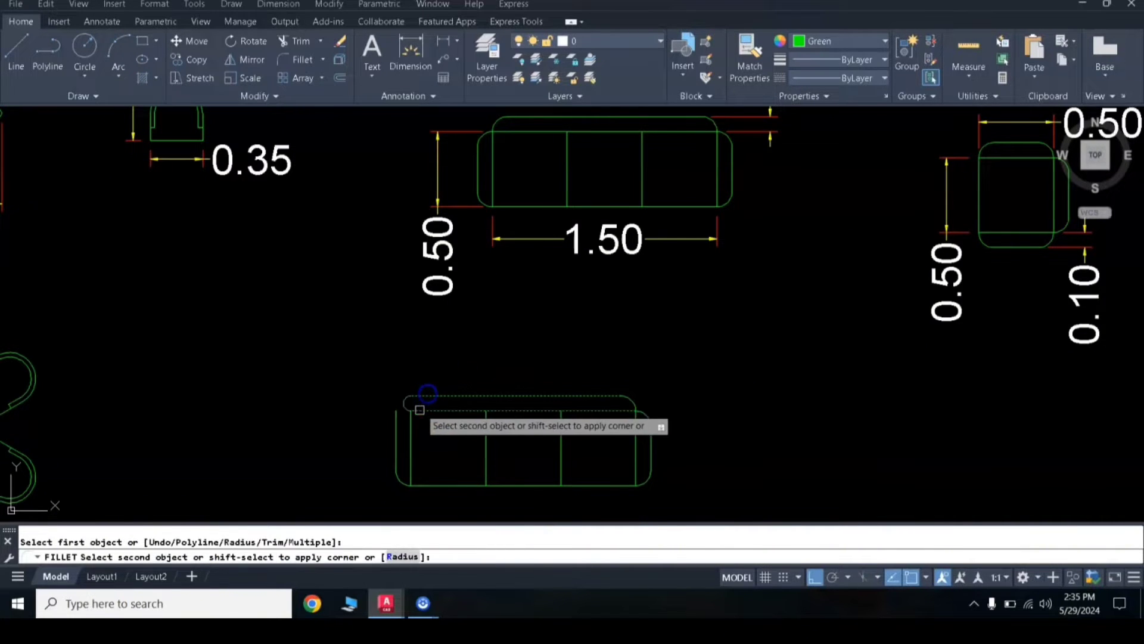
{"action": "left_click", "coordinate": [409, 425]}
{"action": "left_click", "coordinate": [397, 434]}
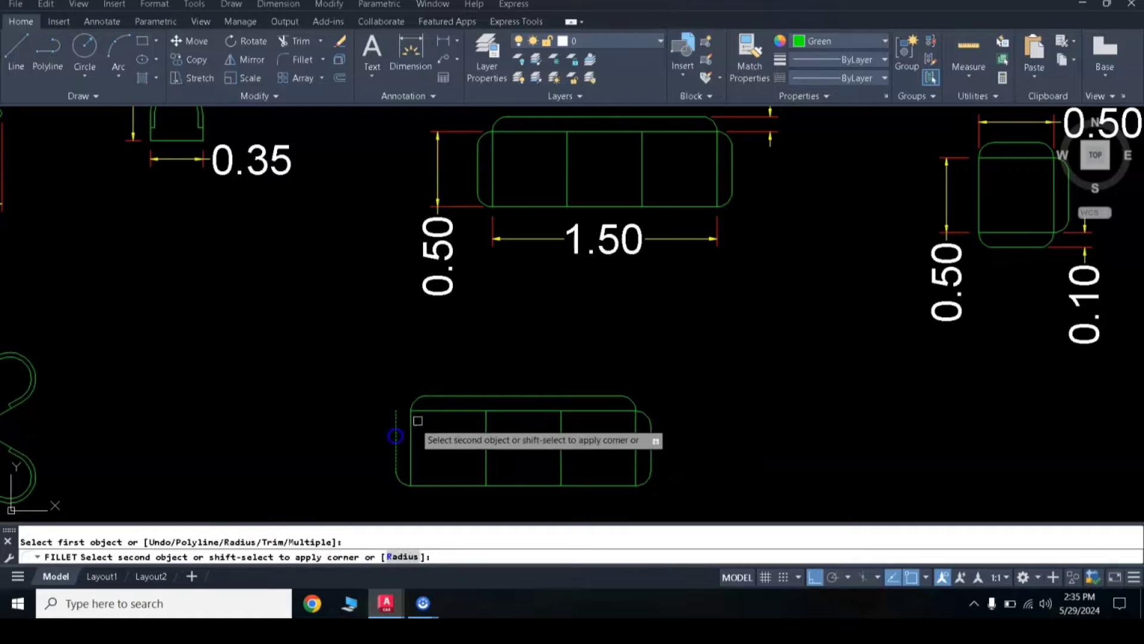
{"action": "left_click", "coordinate": [435, 410]}
{"action": "scroll", "coordinate": [589, 350], "scroll_direction": "down", "scroll_amount": 2}
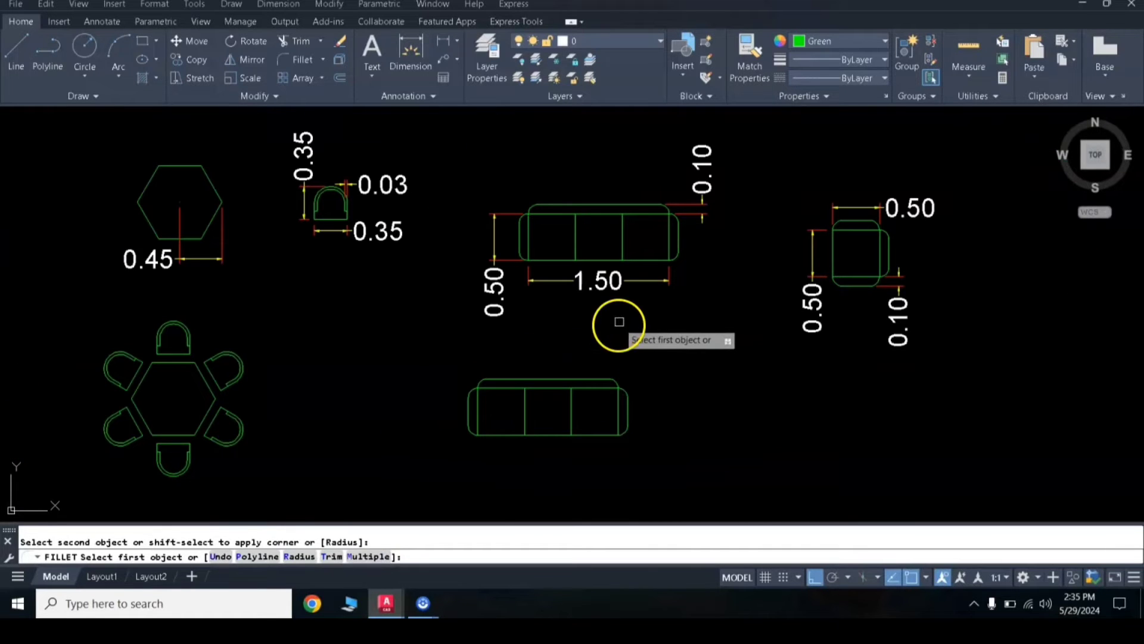
{"action": "middle_click_drag", "start_coordinate": [626, 317], "coordinate": [562, 316]}
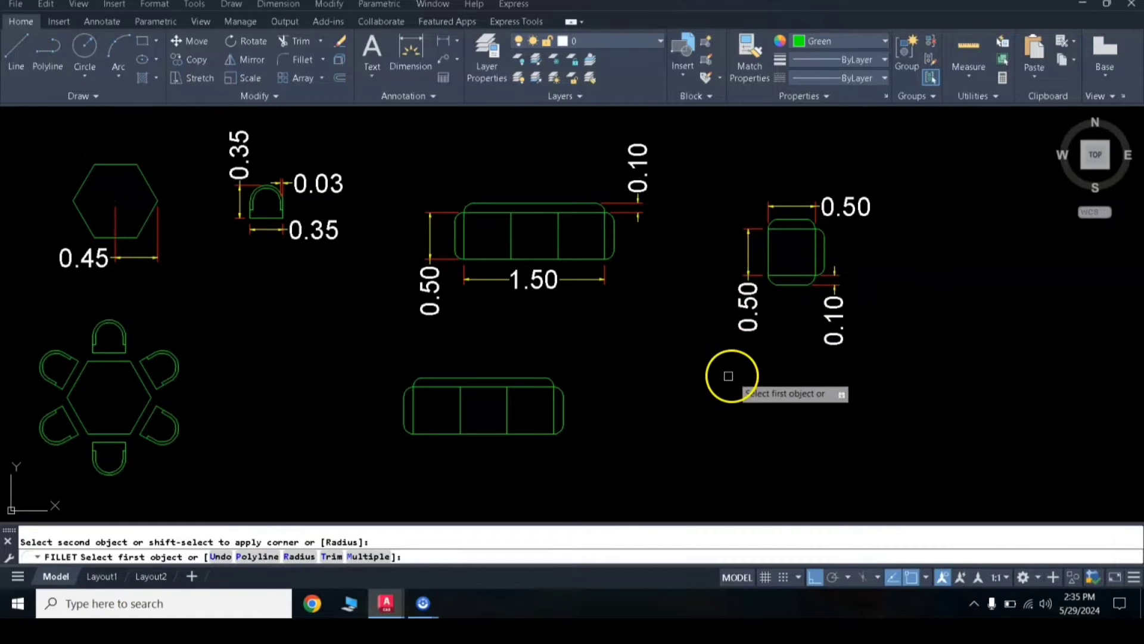
{"action": "key", "text": "Return"}
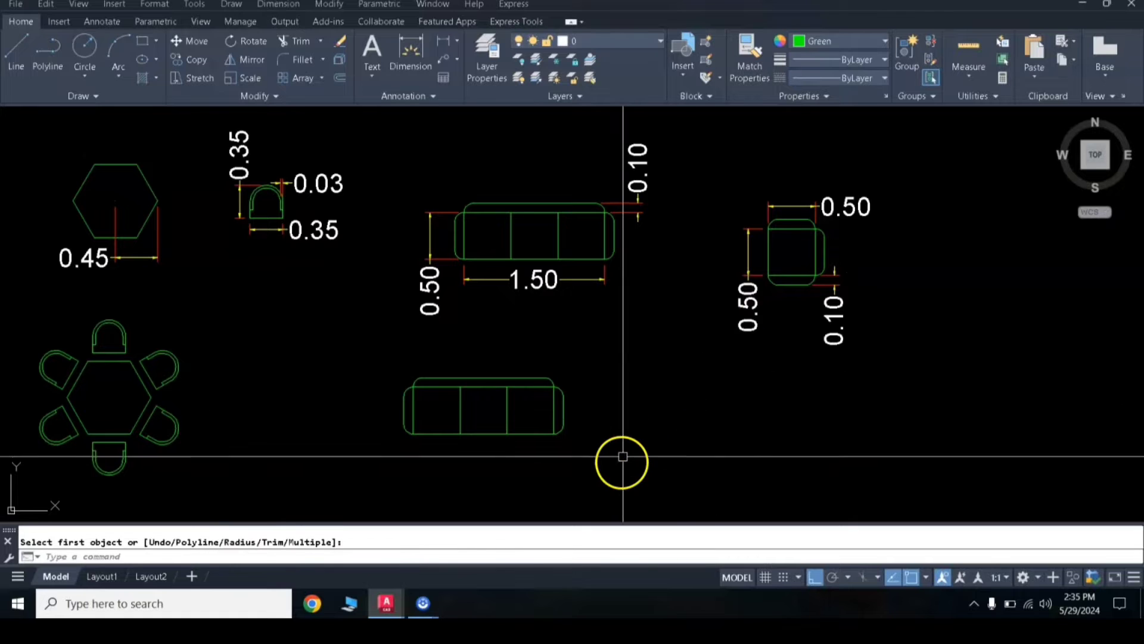
Draw a closed 0.5 by 0.5 square with the Line command just below and to the right of the new sofa.
{"action": "middle_click_drag", "start_coordinate": [620, 460], "coordinate": [634, 352]}
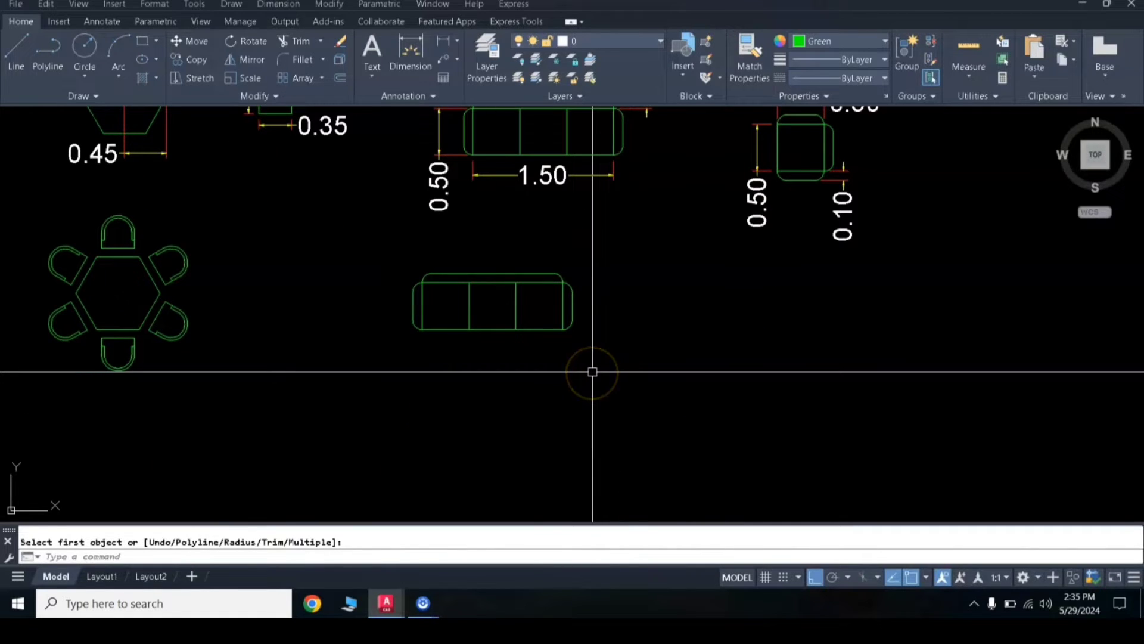
{"action": "type", "text": "l"}
{"action": "key", "text": "Return"}
{"action": "left_click", "coordinate": [595, 346]}
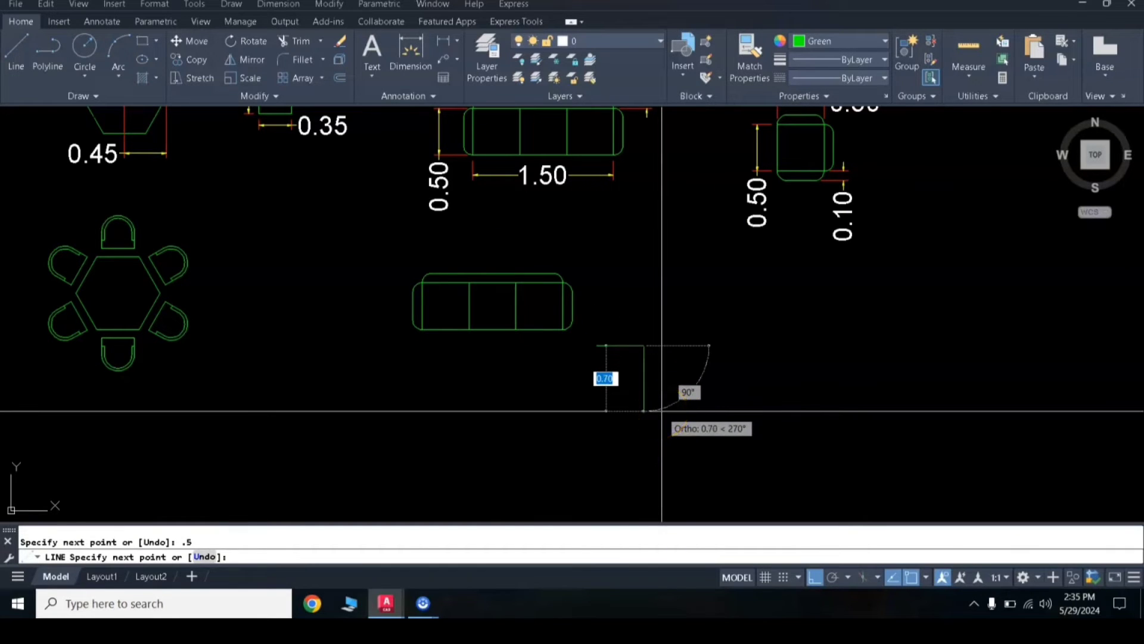
{"action": "key", "text": "Return"}
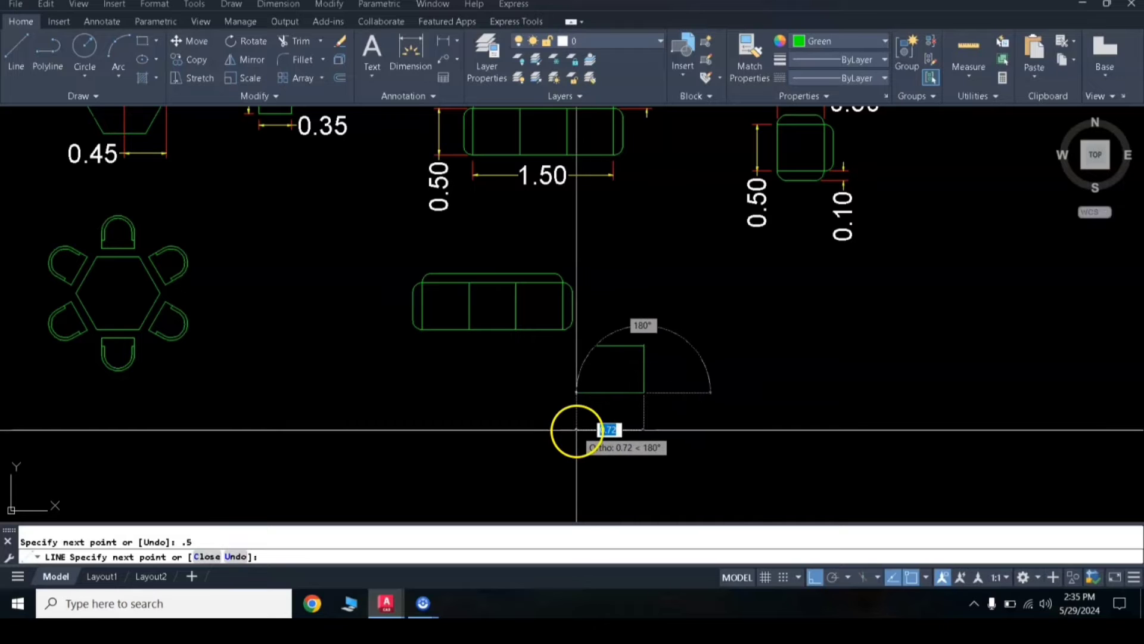
{"action": "key", "text": "Return"}
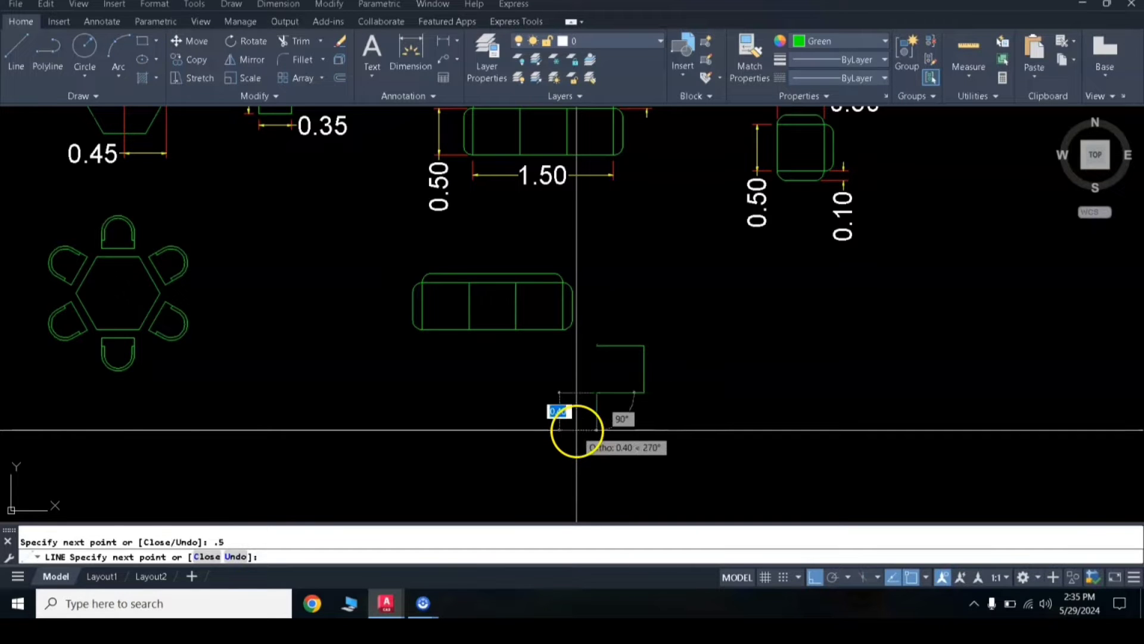
{"action": "left_click", "coordinate": [205, 558]}
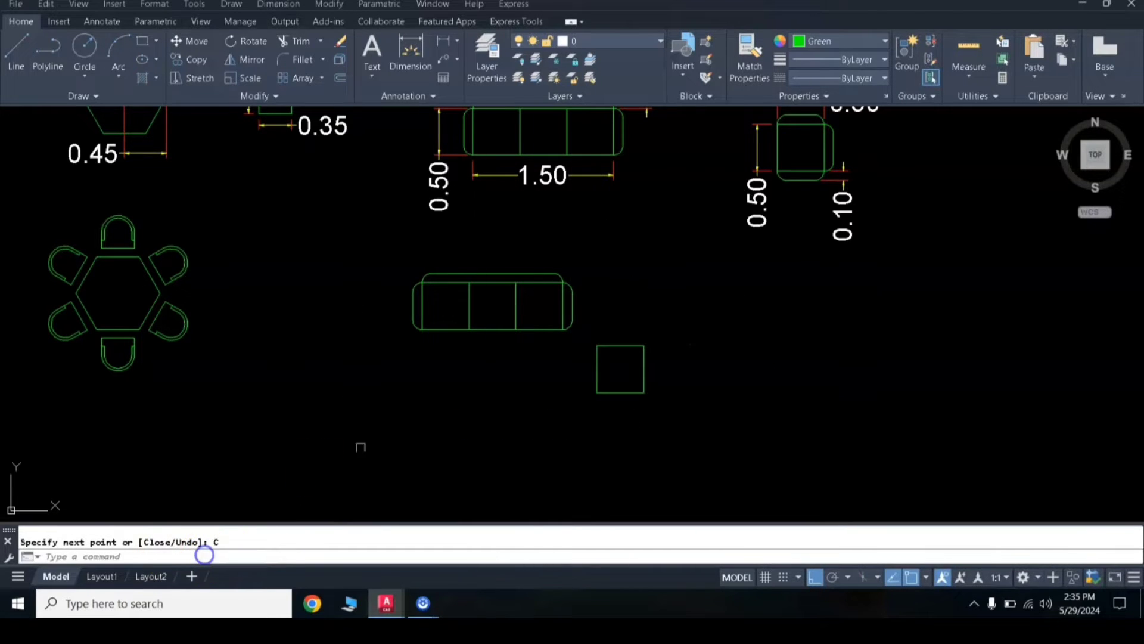
Offset the armchair square's top, right and bottom sides outward by 0.10 for the armrests and backrest.
{"action": "middle_click_drag", "start_coordinate": [783, 204], "coordinate": [781, 239]}
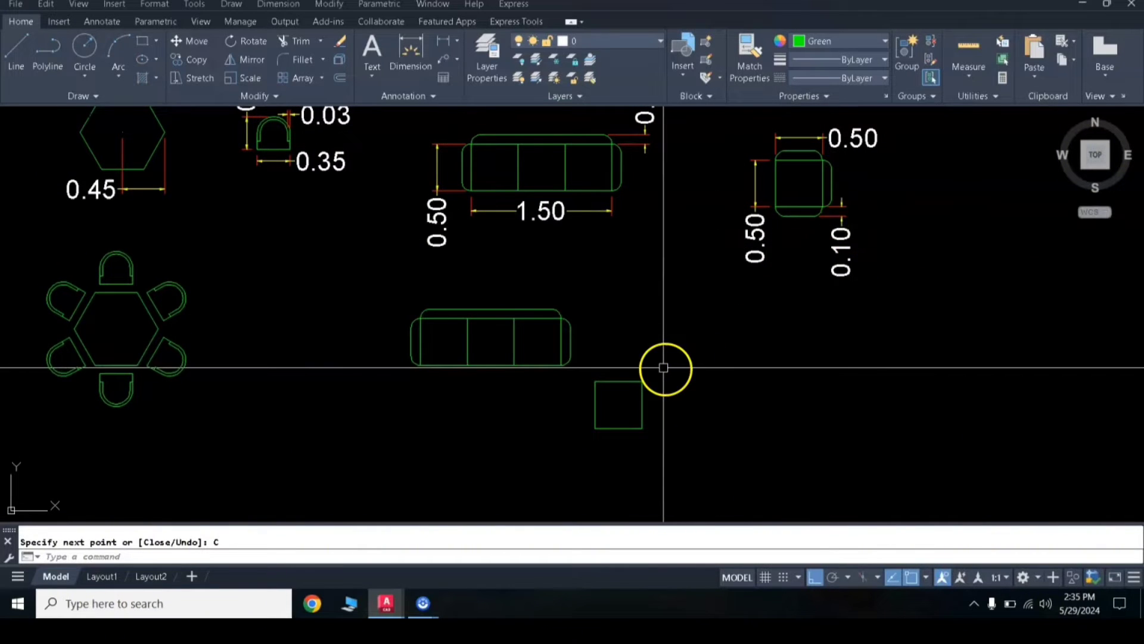
{"action": "type", "text": "o"}
{"action": "key", "text": "Return"}
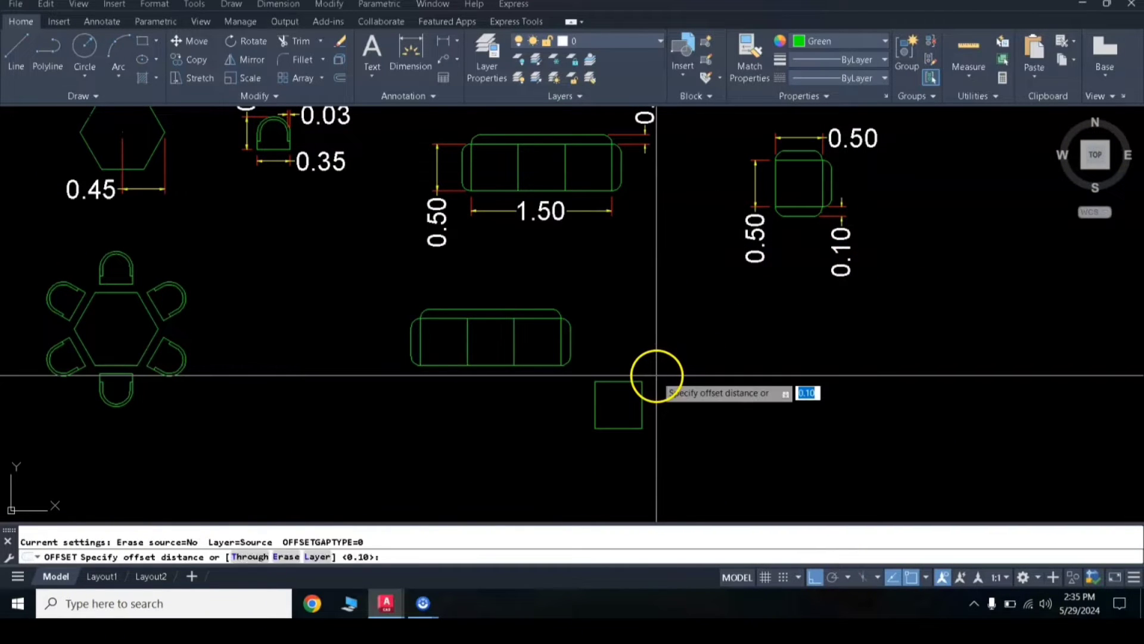
{"action": "key", "text": "Return"}
{"action": "left_click", "coordinate": [607, 383]}
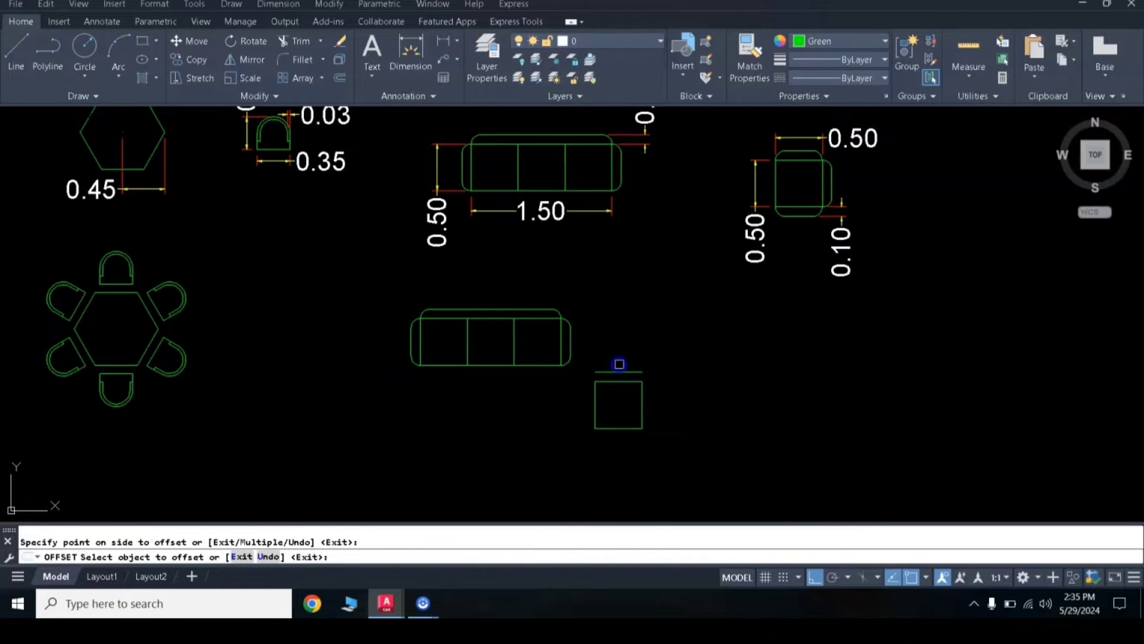
{"action": "left_click", "coordinate": [614, 428]}
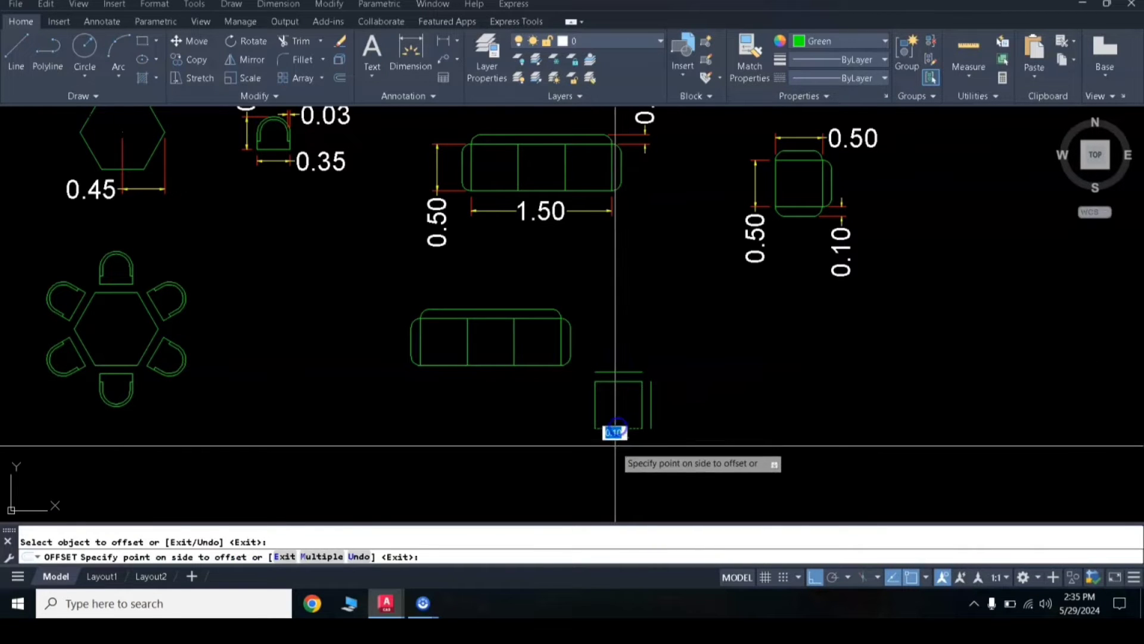
{"action": "left_click", "coordinate": [617, 447]}
{"action": "scroll", "coordinate": [647, 397], "scroll_direction": "up", "scroll_amount": 2}
{"action": "scroll", "coordinate": [644, 391], "scroll_direction": "down", "scroll_amount": 1}
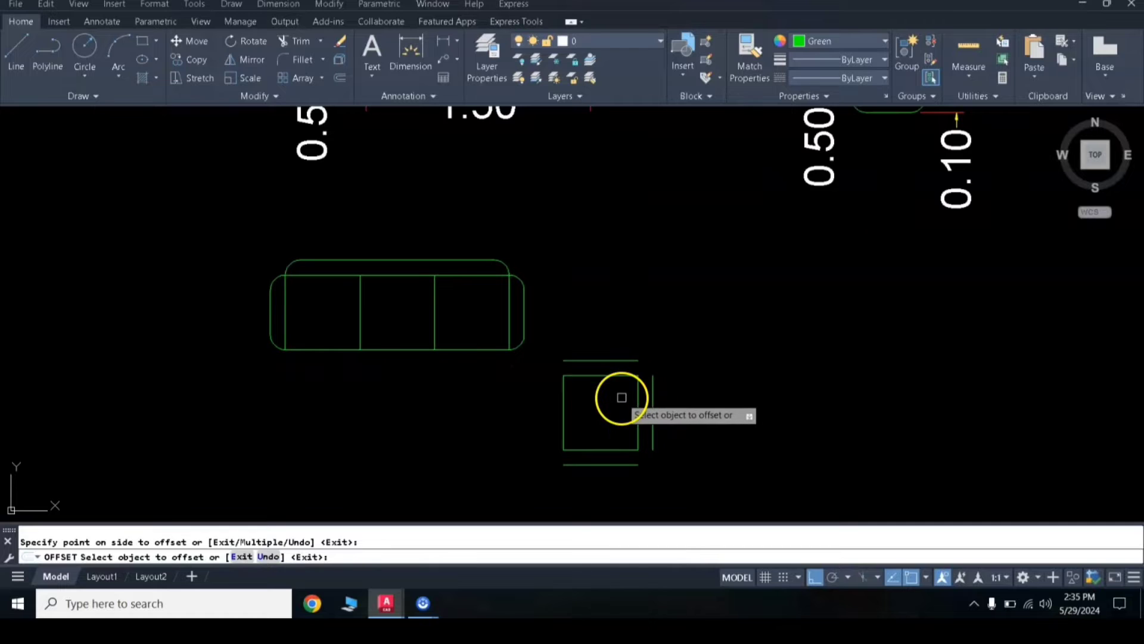
{"action": "key", "text": "Return"}
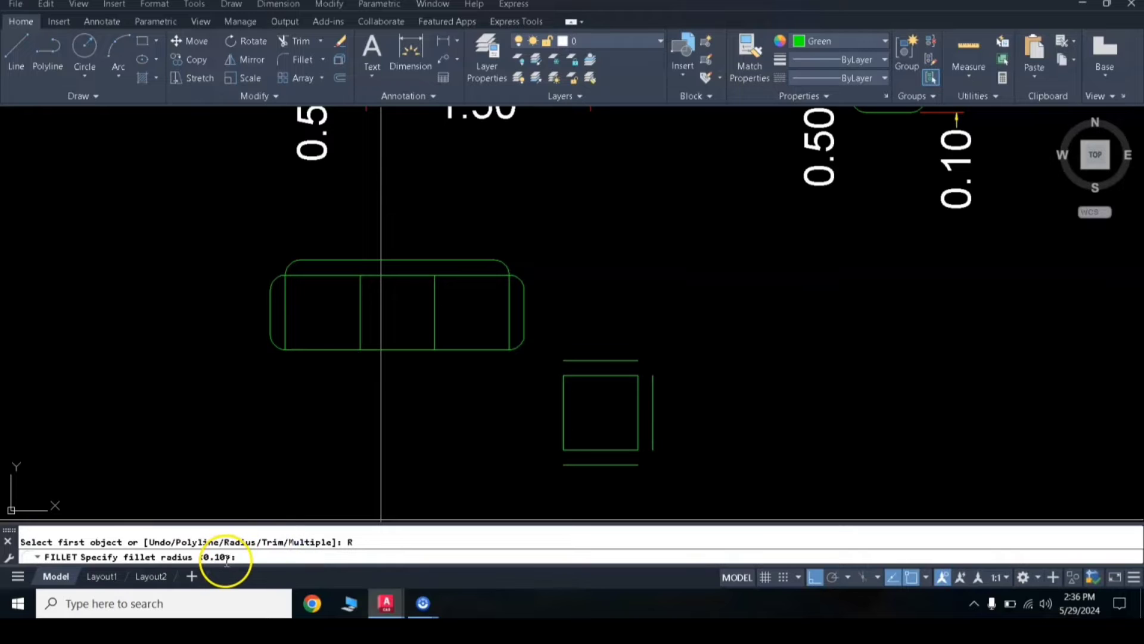
Fillet the upper armrest's left outer corner and both outer corners of the lower armrest with a 0.10 radius.
{"action": "key", "text": "Return"}
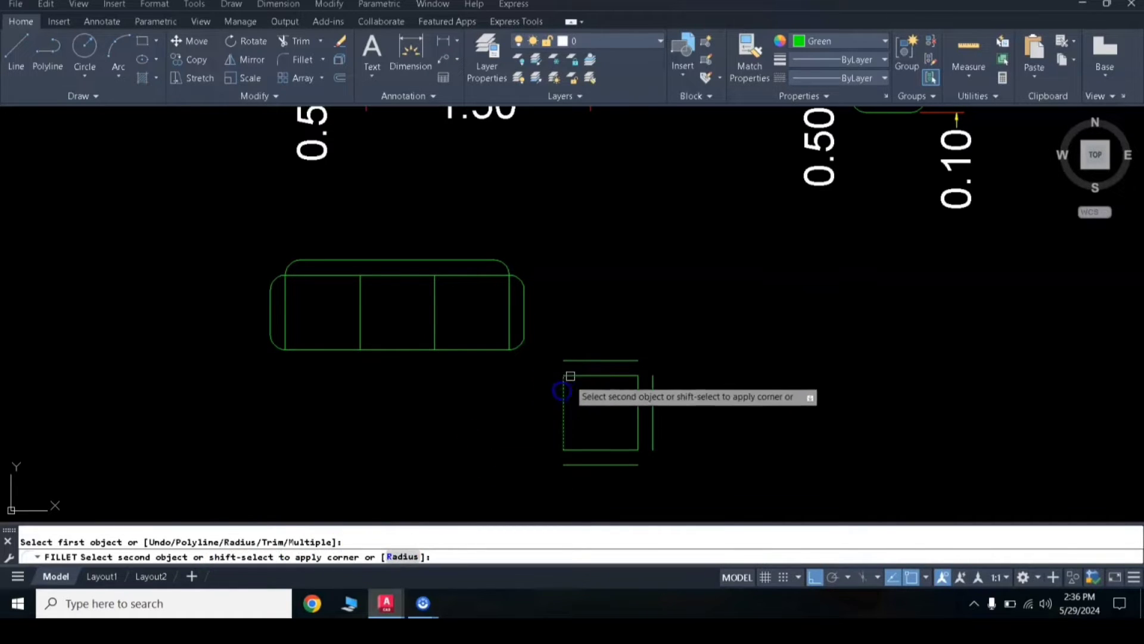
{"action": "left_click", "coordinate": [582, 361]}
{"action": "left_click", "coordinate": [562, 411]}
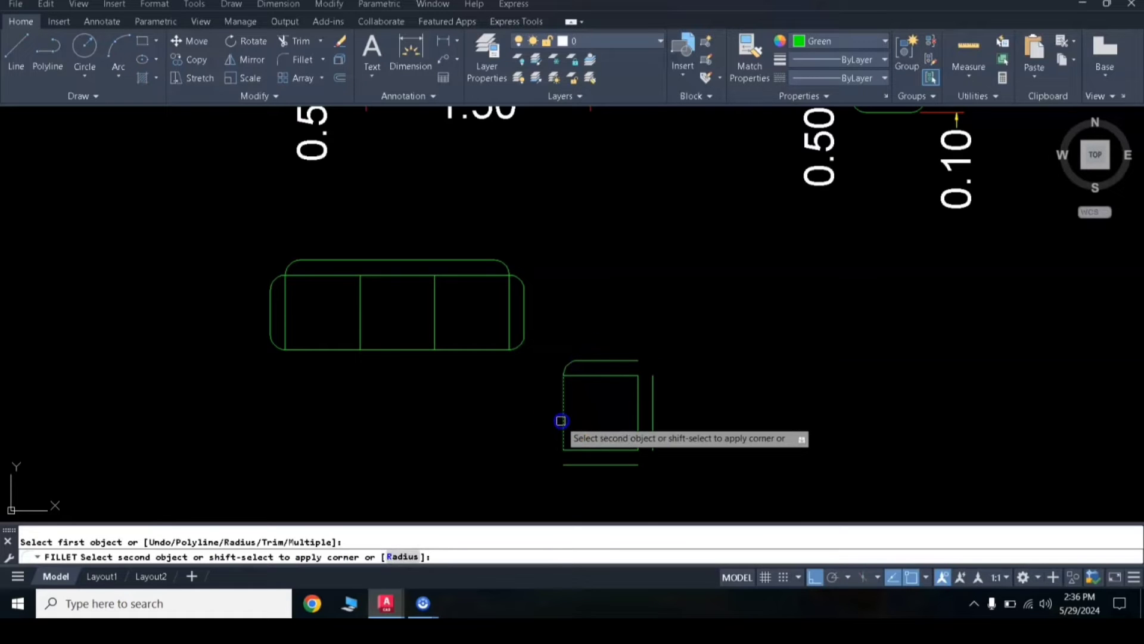
{"action": "left_click", "coordinate": [582, 465]}
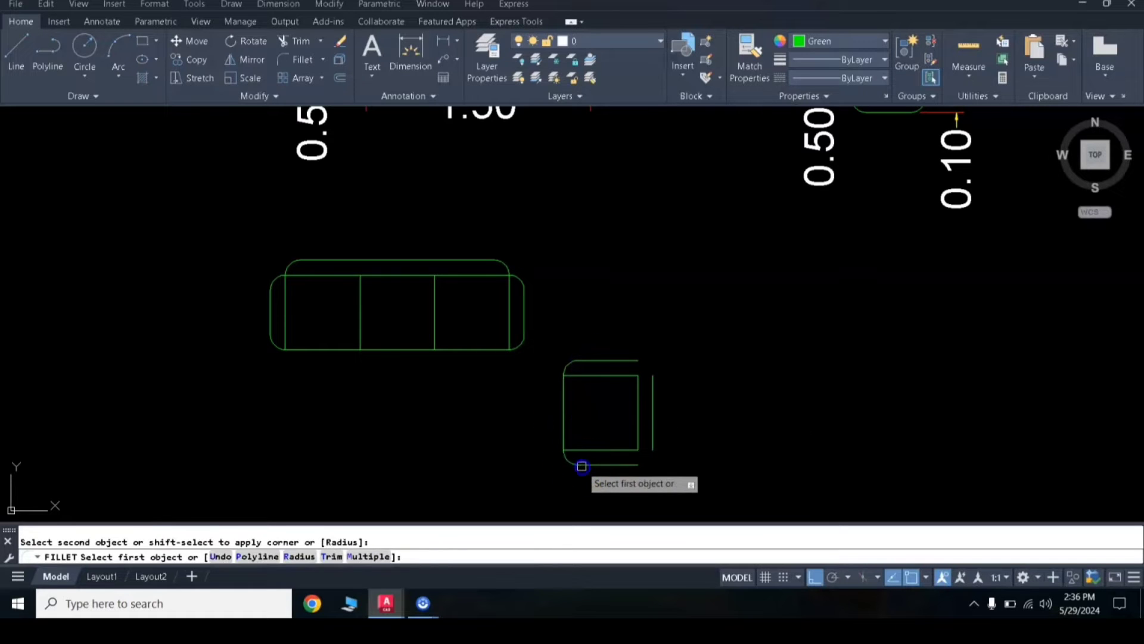
{"action": "left_click", "coordinate": [622, 466]}
{"action": "left_click", "coordinate": [637, 427]}
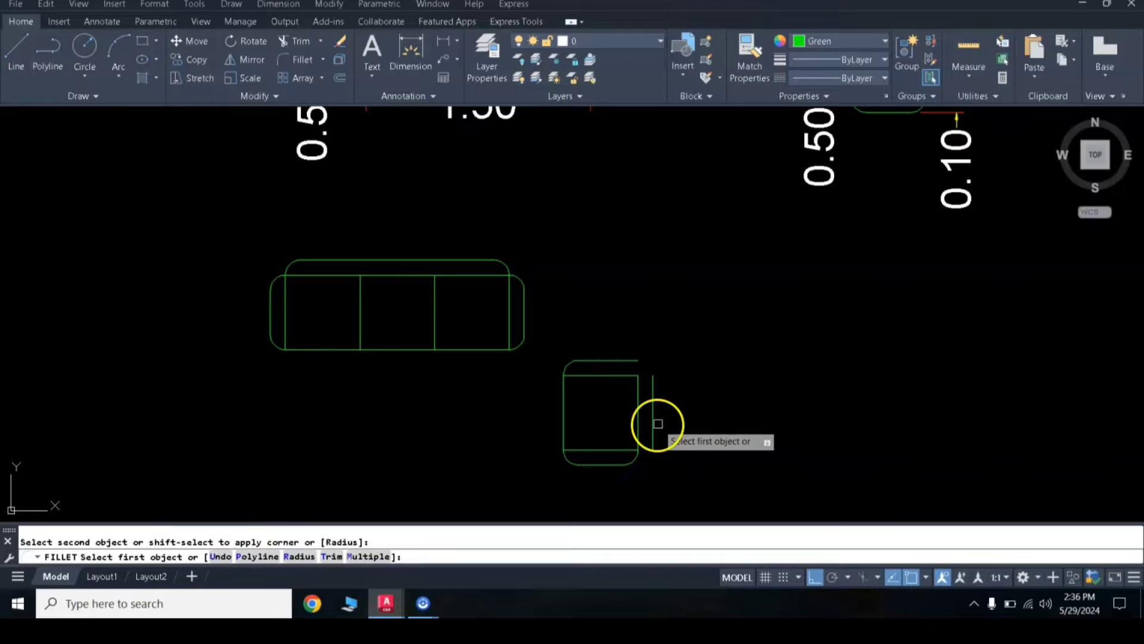
Fillet both ends of the armchair's backrest and the right outer corner of its upper armrest with the 0.10 radius.
{"action": "left_click", "coordinate": [655, 410]}
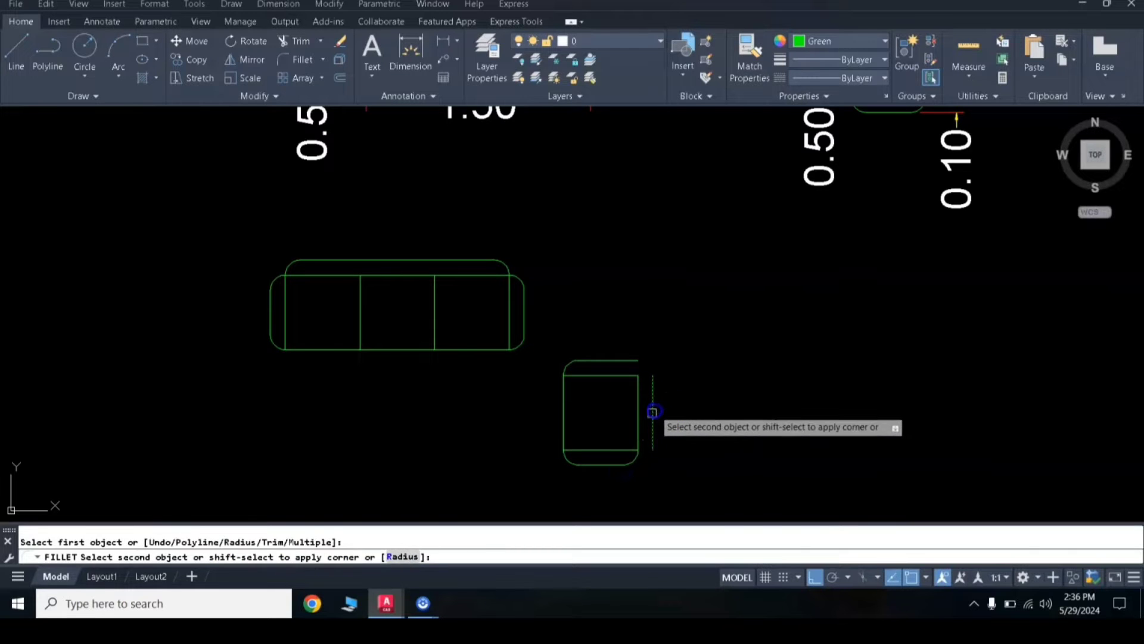
{"action": "left_click", "coordinate": [615, 449]}
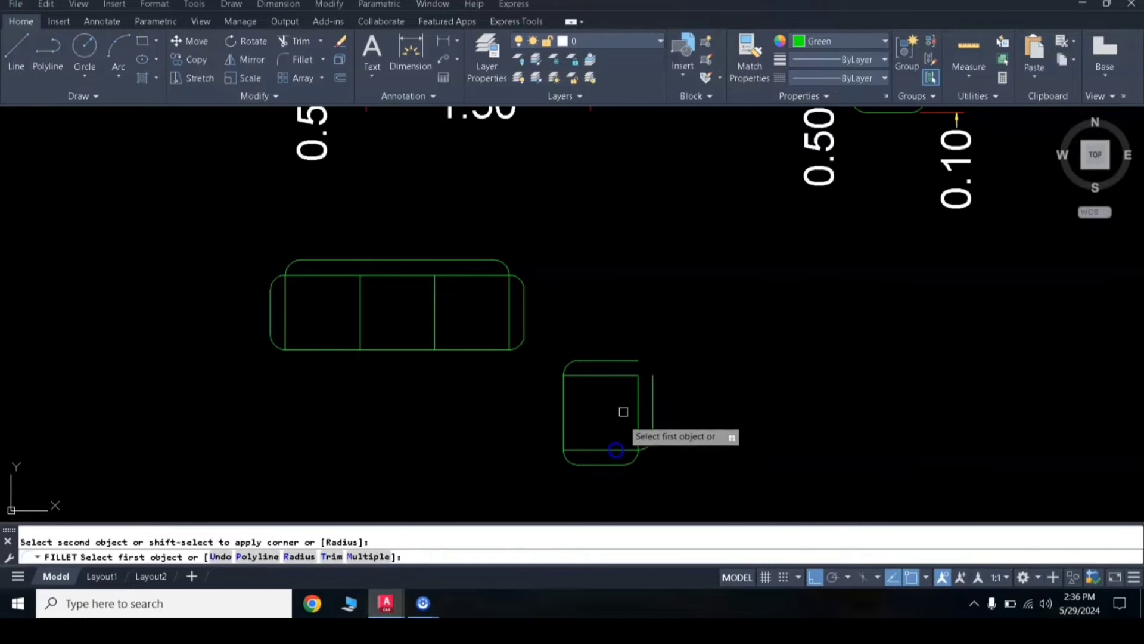
{"action": "left_click", "coordinate": [617, 374]}
{"action": "left_click", "coordinate": [652, 396]}
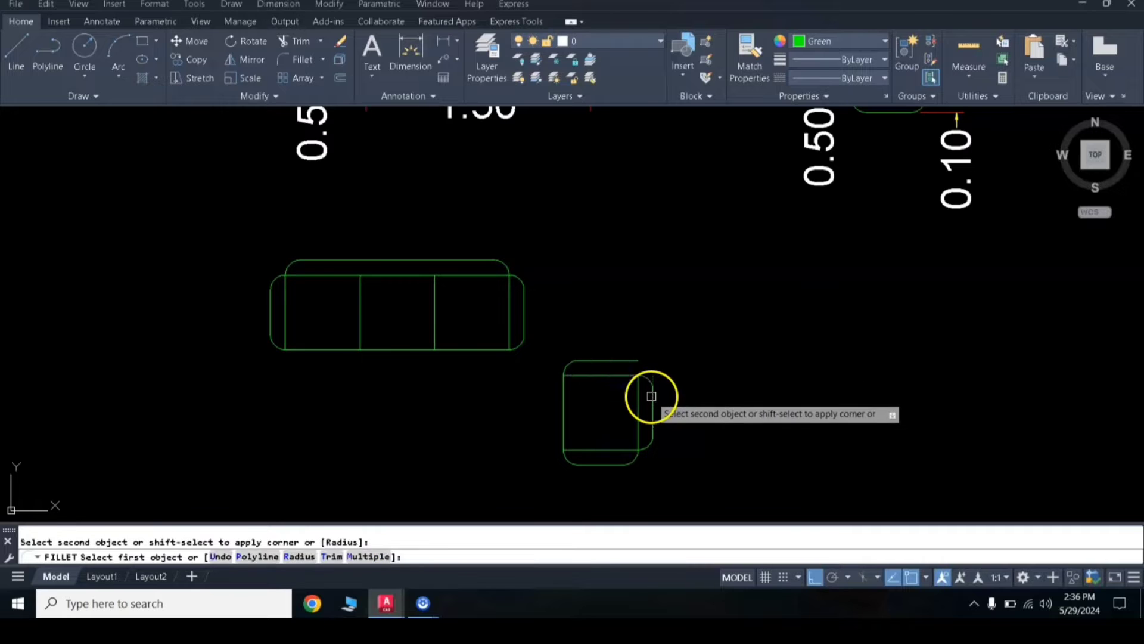
{"action": "left_click", "coordinate": [624, 360]}
{"action": "left_click", "coordinate": [639, 396]}
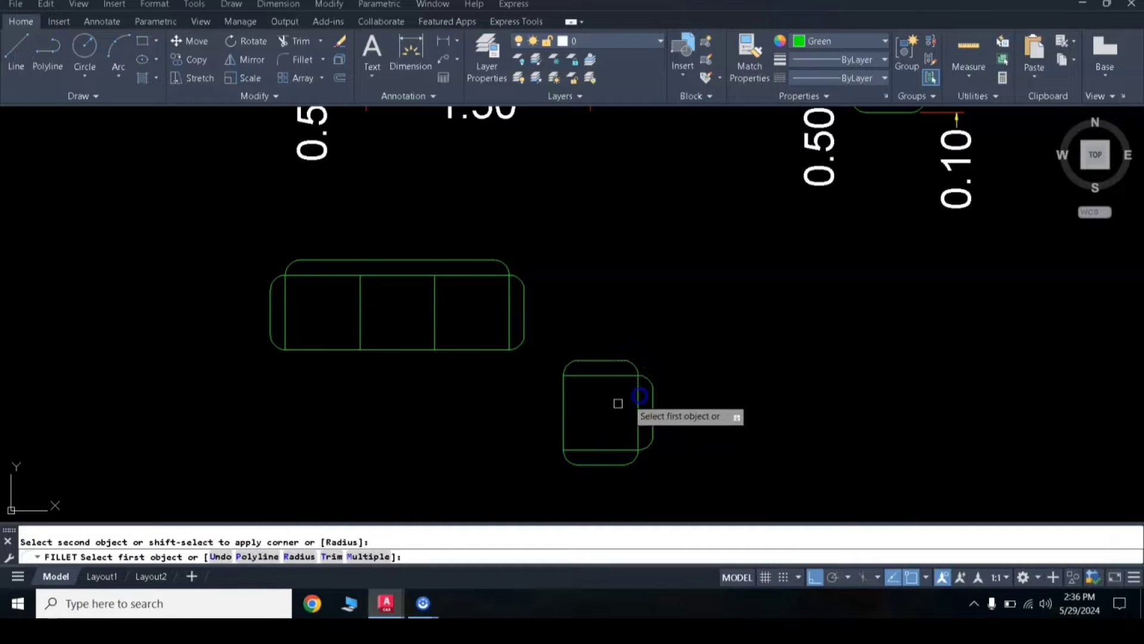
Mirror the finished armchair about a vertical line through the midpoint of the new sofa's lower edge, keeping the original.
{"action": "scroll", "coordinate": [583, 413], "scroll_direction": "down", "scroll_amount": 2}
{"action": "middle_click_drag", "start_coordinate": [545, 401], "coordinate": [637, 386]}
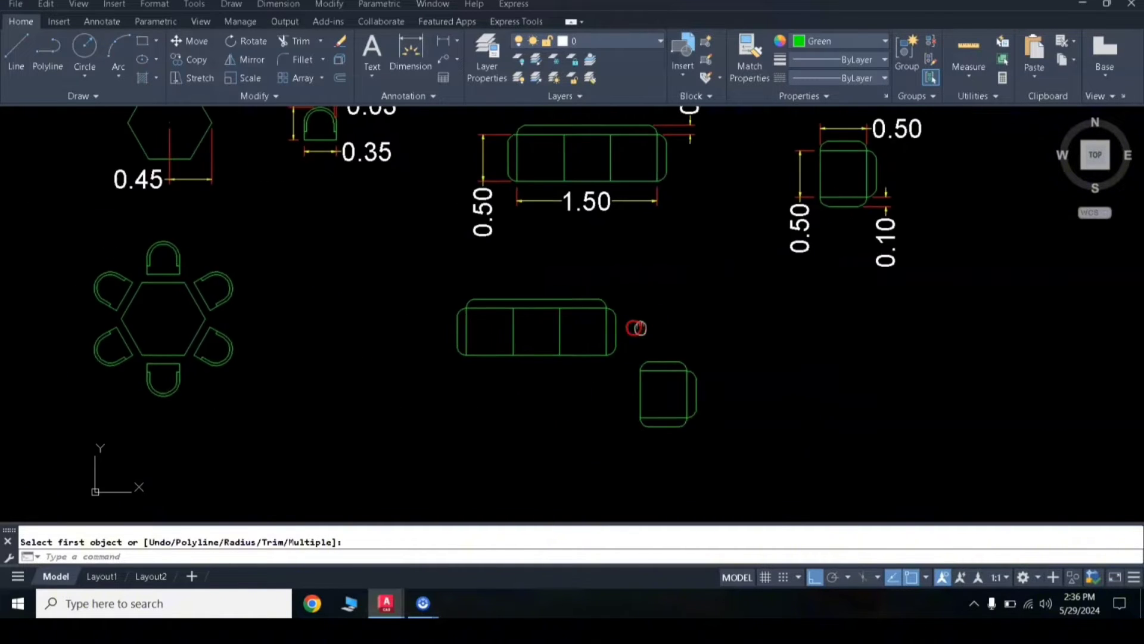
{"action": "key", "text": "Escape"}
{"action": "left_click", "coordinate": [634, 335]}
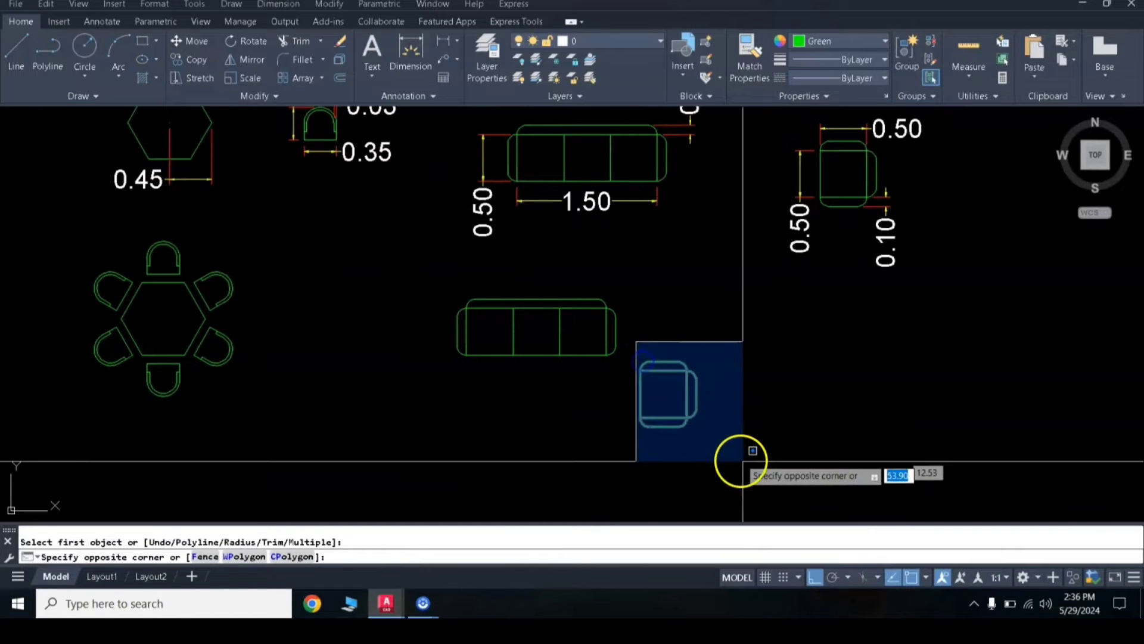
{"action": "left_click", "coordinate": [742, 462]}
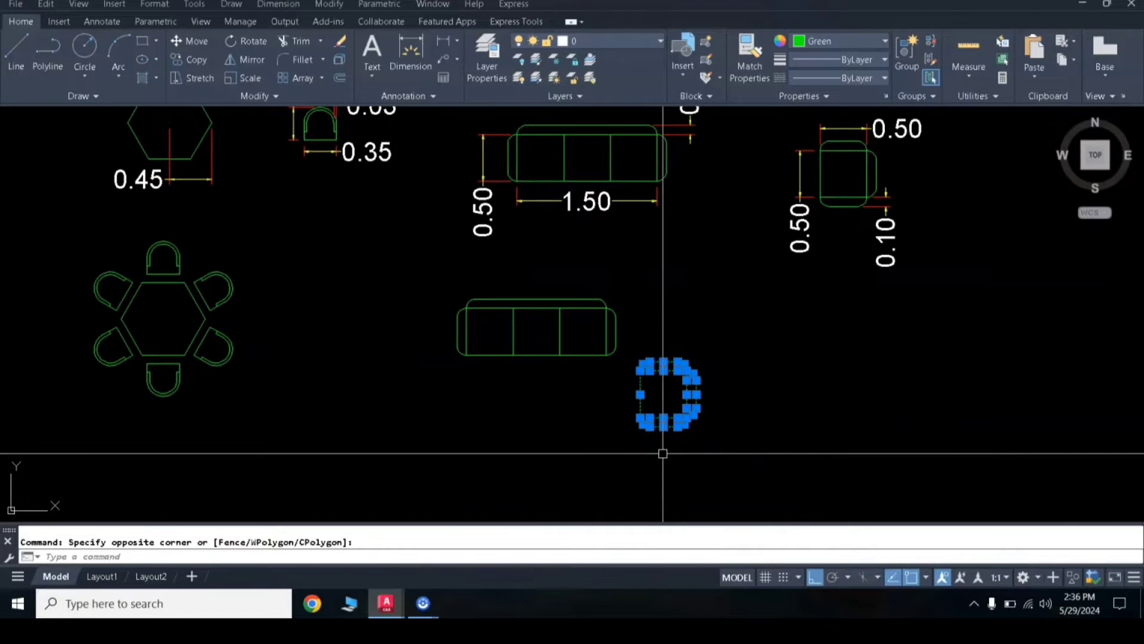
{"action": "key", "text": "Return"}
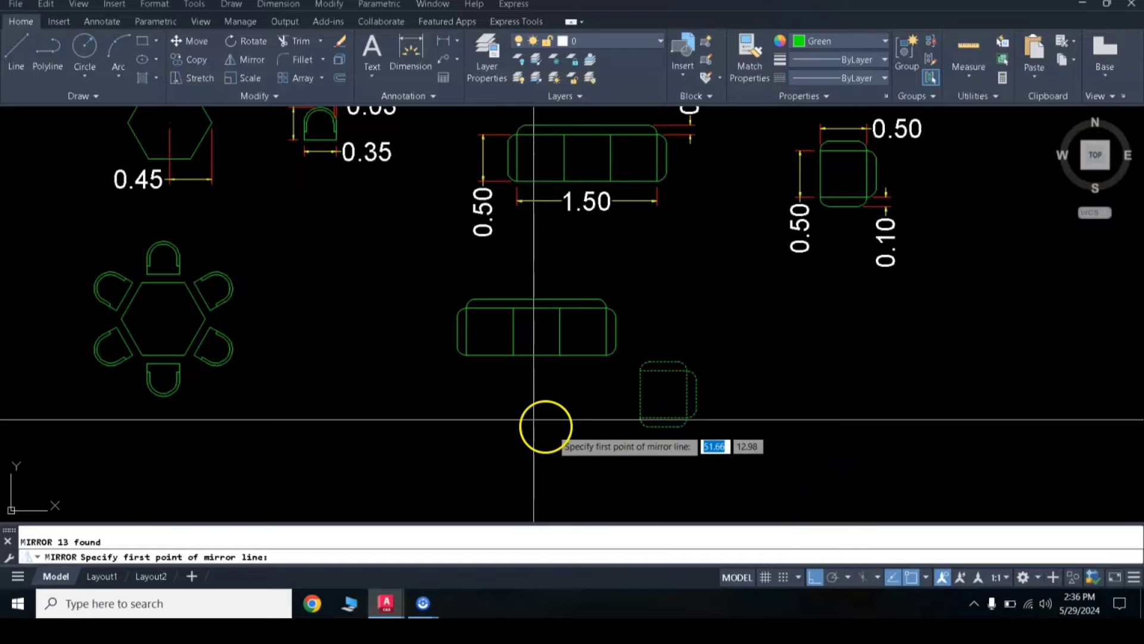
{"action": "left_click", "coordinate": [544, 354]}
{"action": "left_click", "coordinate": [555, 425]}
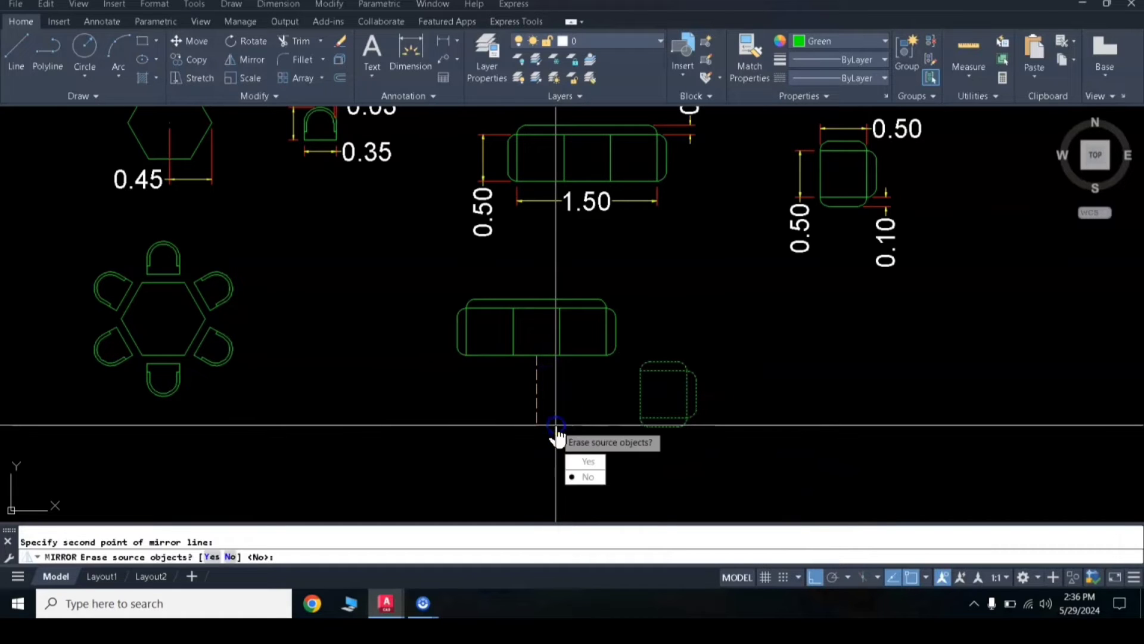
{"action": "key", "text": "Return"}
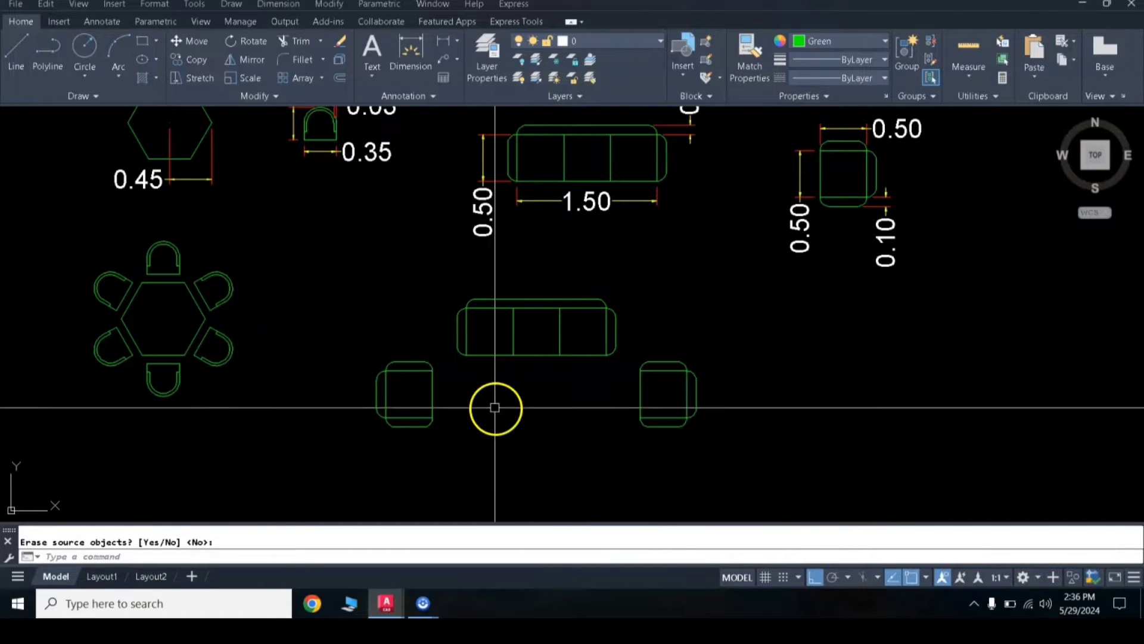
Move both armchairs slightly up so their upper edges sit just above the level of the sofa's front edge.
{"action": "left_click", "coordinate": [634, 348]}
{"action": "left_click", "coordinate": [721, 430]}
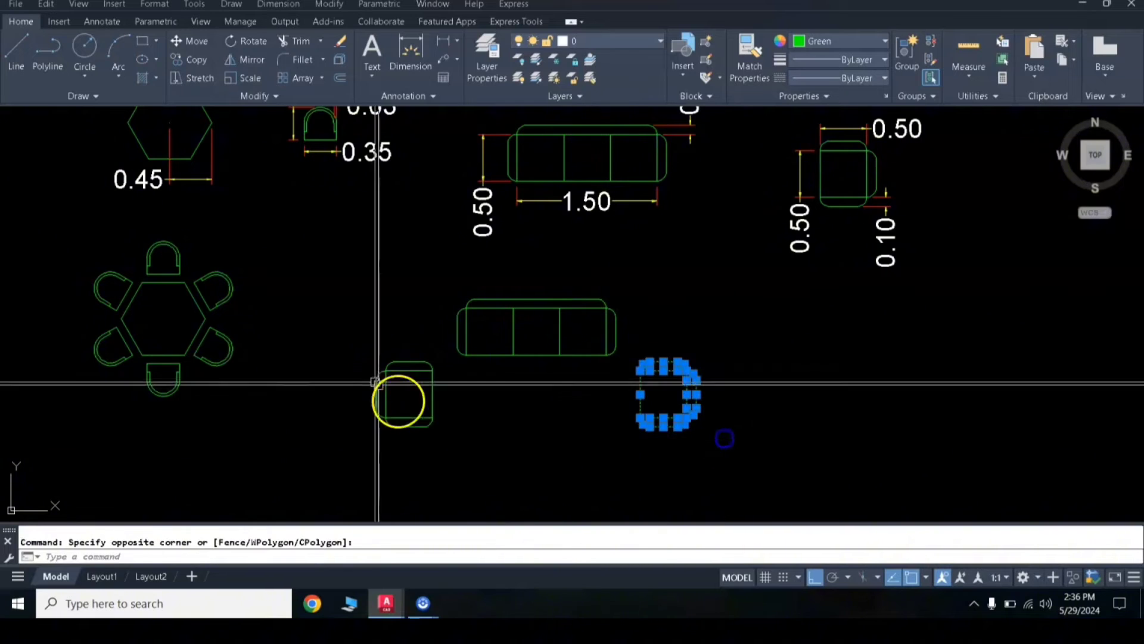
{"action": "left_click", "coordinate": [357, 348]}
{"action": "left_click", "coordinate": [473, 440]}
{"action": "type", "text": "m"}
{"action": "key", "text": "Return"}
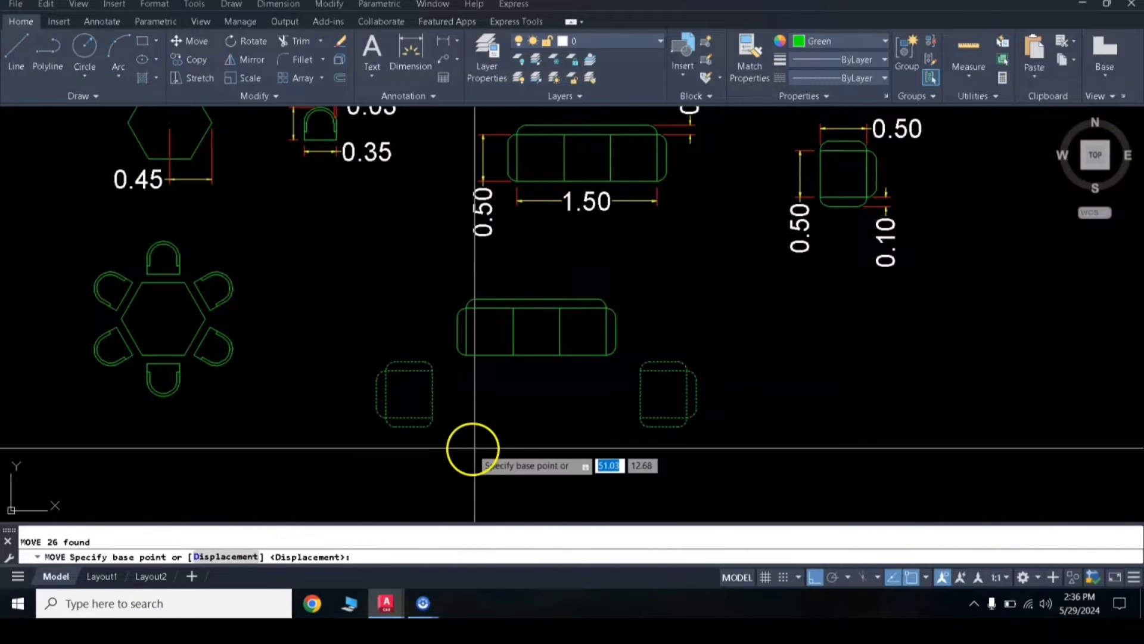
{"action": "left_click", "coordinate": [490, 435]}
{"action": "scroll", "coordinate": [398, 357], "scroll_direction": "down", "scroll_amount": 2}
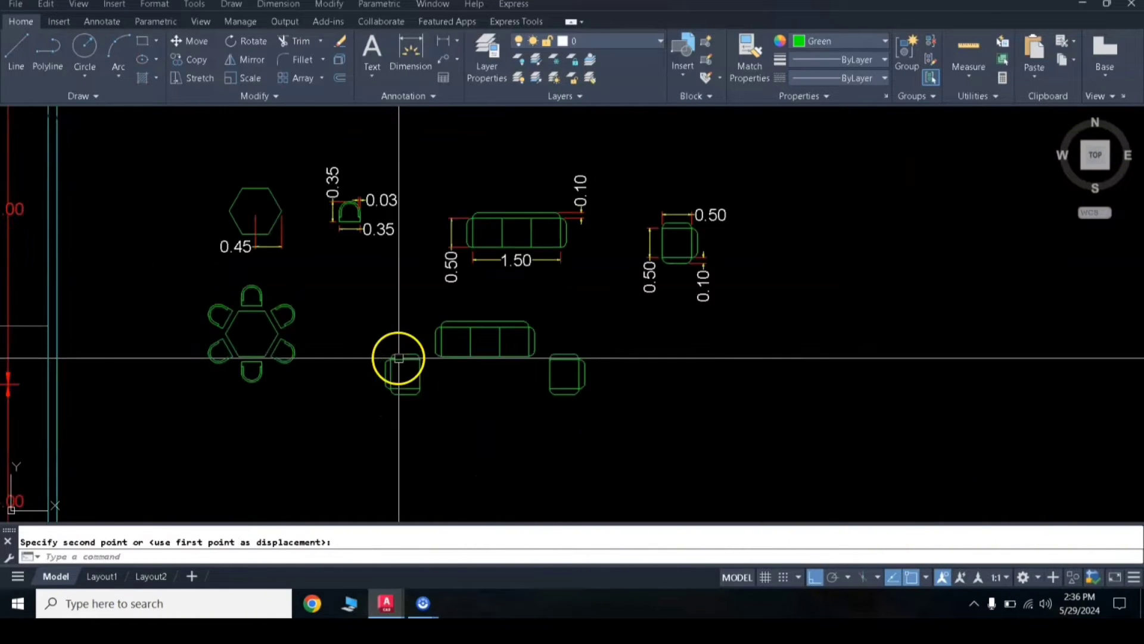
{"action": "middle_click_drag", "start_coordinate": [402, 326], "coordinate": [463, 304]}
{"action": "left_click", "coordinate": [418, 281]}
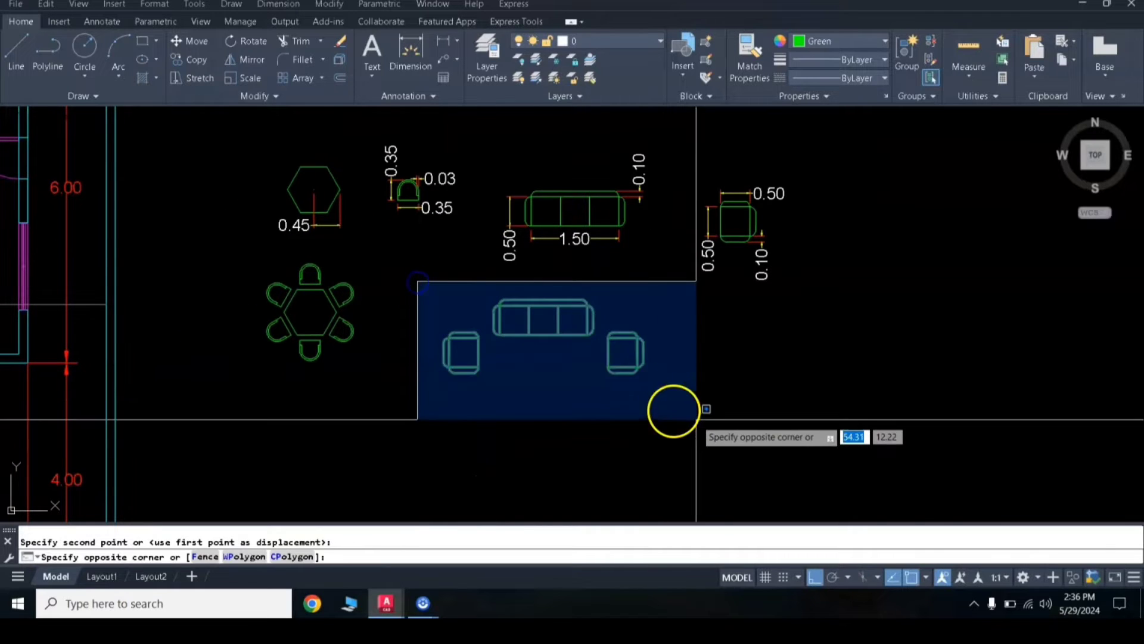
{"action": "left_click", "coordinate": [696, 419]}
{"action": "type", "text": "m"}
{"action": "key", "text": "Return"}
{"action": "key", "text": "Escape"}
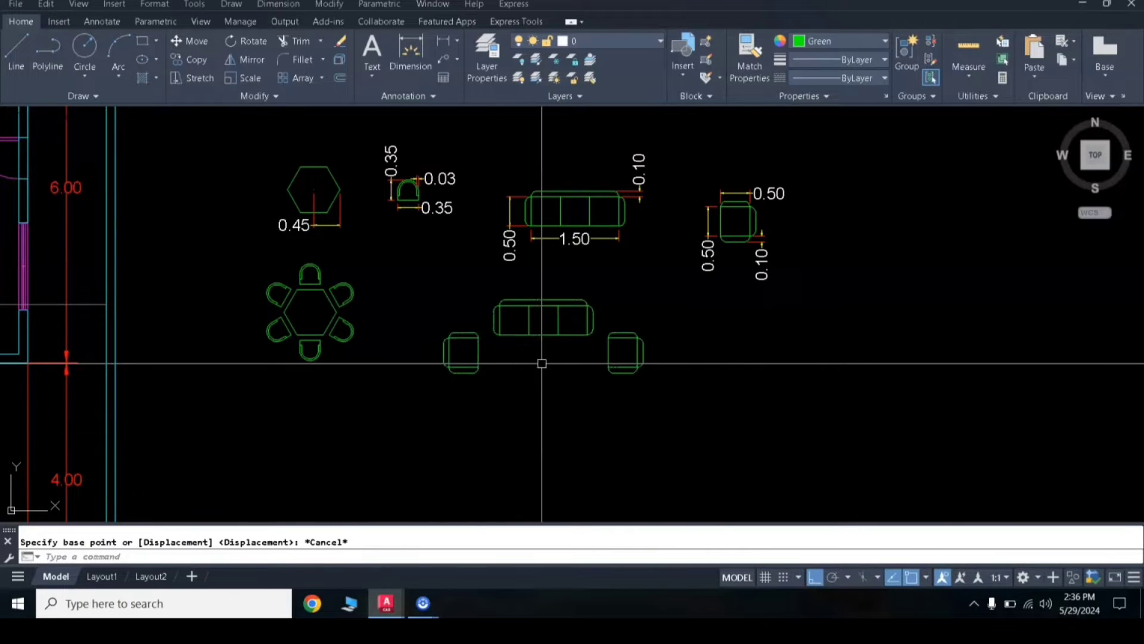
Copy the sofa and both armchairs straight down to the empty area below the original set.
{"action": "left_click", "coordinate": [430, 289]}
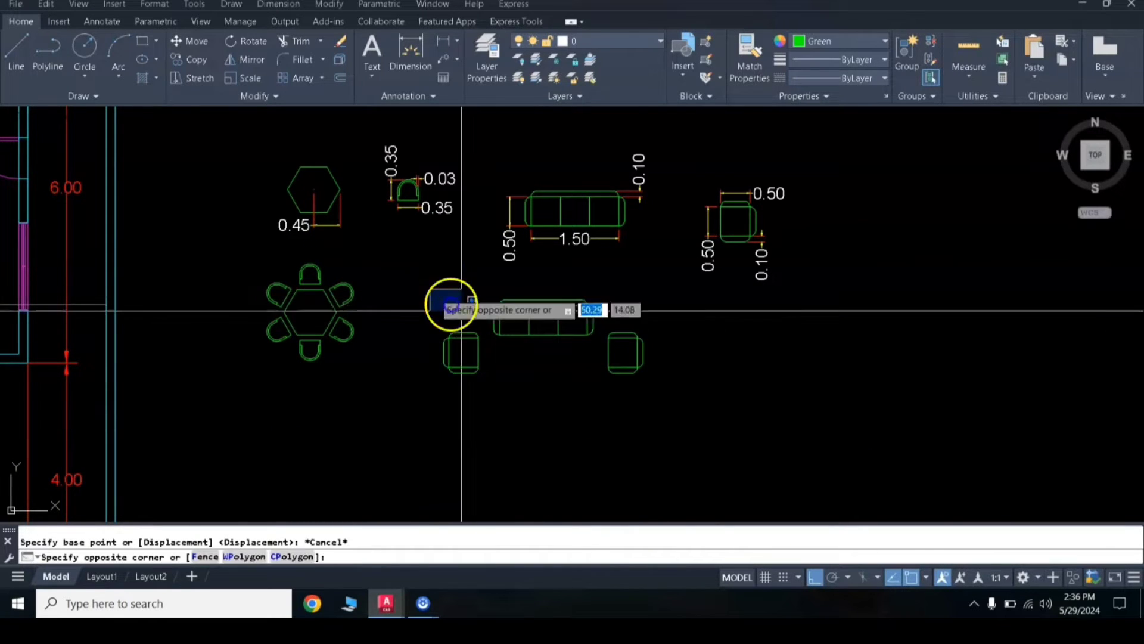
{"action": "left_click", "coordinate": [662, 398]}
{"action": "type", "text": "co"}
{"action": "key", "text": "Return"}
{"action": "left_click", "coordinate": [547, 362]}
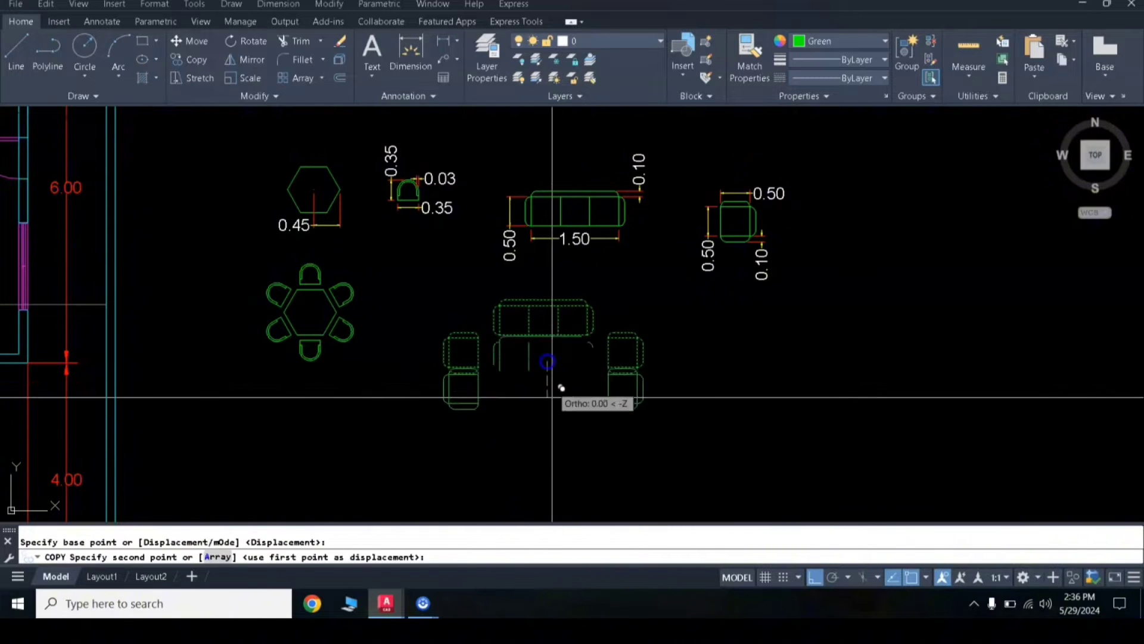
{"action": "scroll", "coordinate": [557, 474], "scroll_direction": "down", "scroll_amount": 4}
{"action": "middle_click_drag", "start_coordinate": [557, 477], "coordinate": [565, 388]}
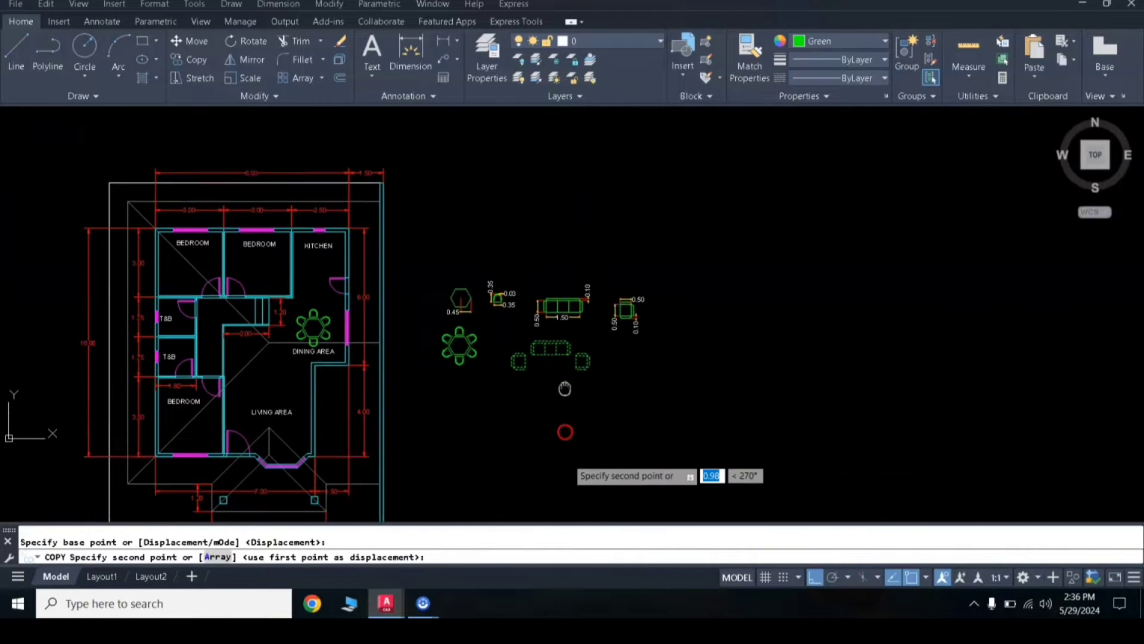
{"action": "left_click", "coordinate": [552, 416]}
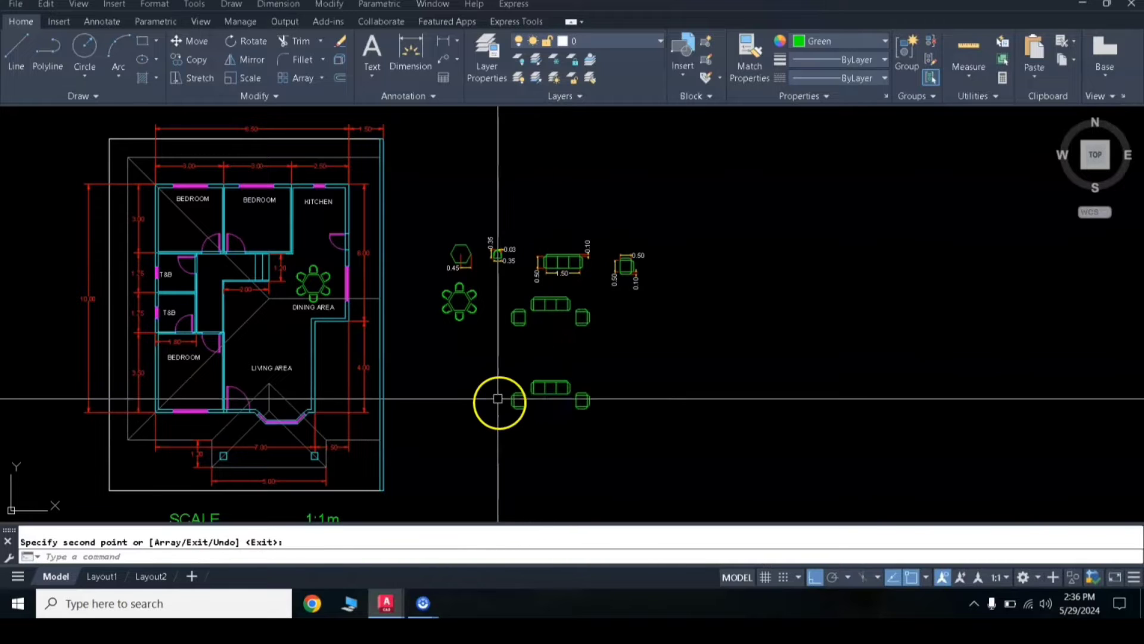
Rotate the copied sofa set 90 degrees clockwise and move it into the living area with the sofa's back toward the right wall.
{"action": "scroll", "coordinate": [498, 399], "scroll_direction": "up", "scroll_amount": 5}
{"action": "key", "text": "Escape"}
{"action": "left_click", "coordinate": [485, 341]}
{"action": "left_click", "coordinate": [778, 476]}
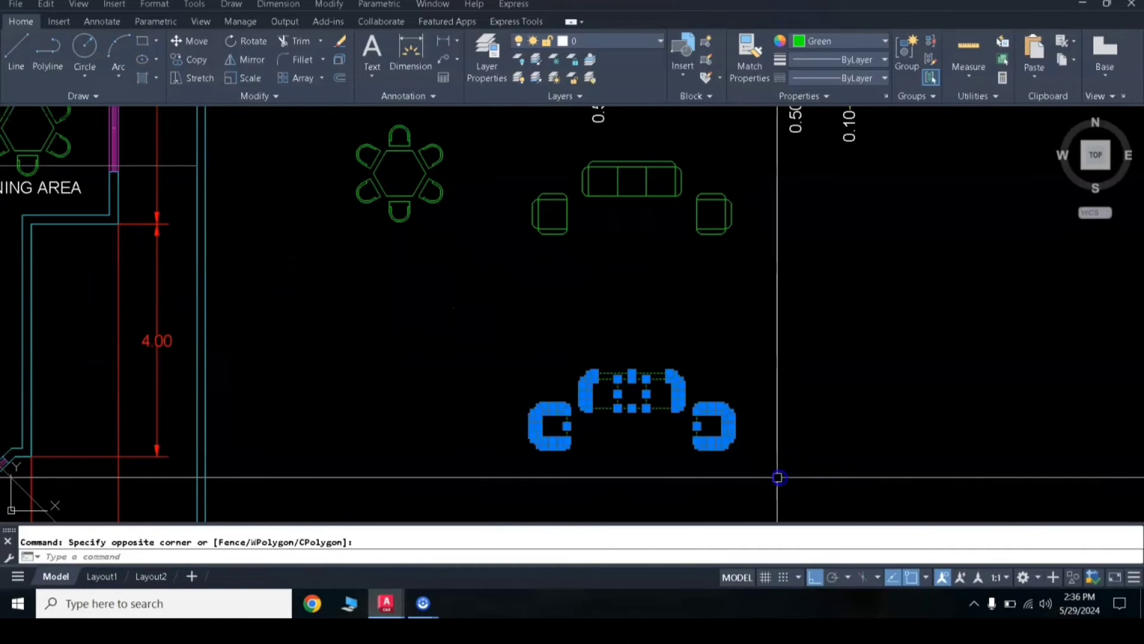
{"action": "type", "text": "ro"}
{"action": "key", "text": "Return"}
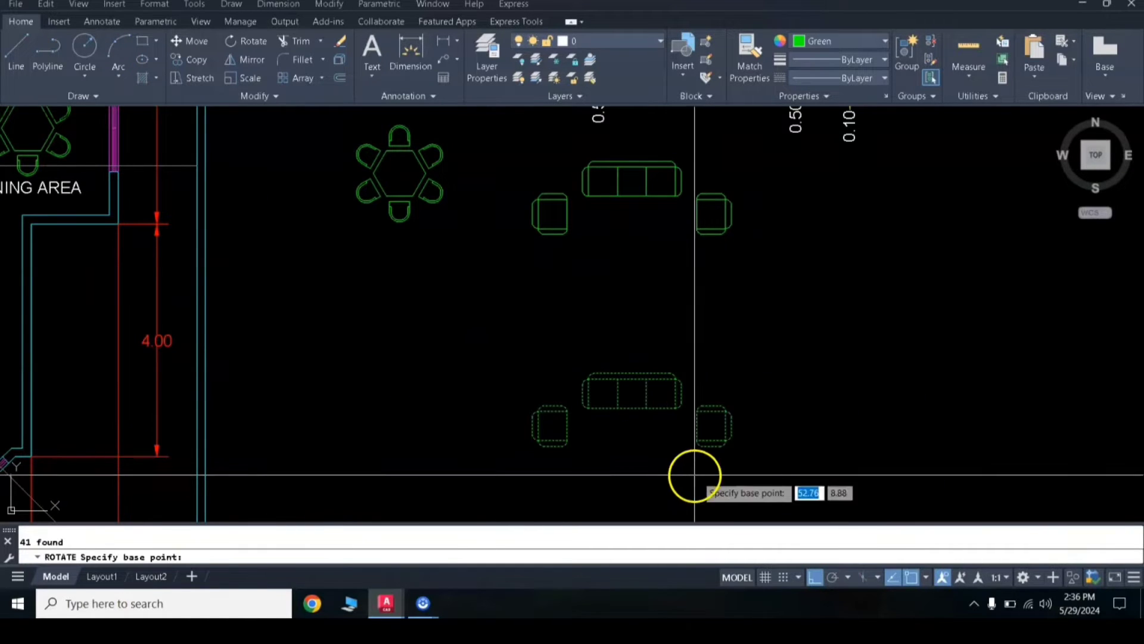
{"action": "left_click", "coordinate": [638, 424]}
{"action": "left_click", "coordinate": [638, 471]}
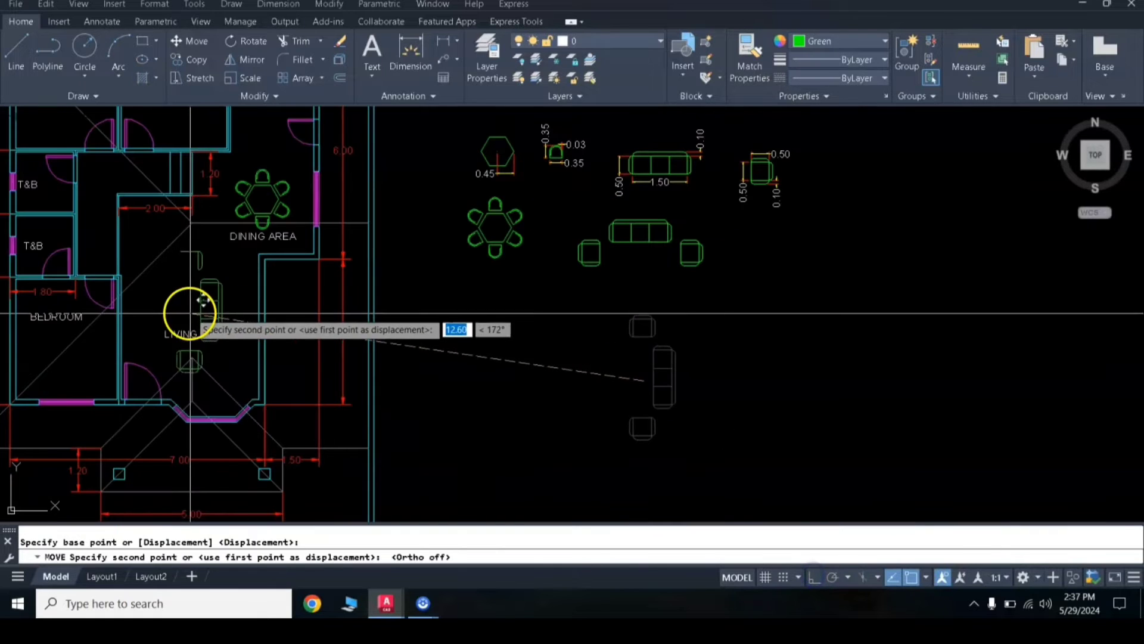
{"action": "left_click", "coordinate": [227, 323]}
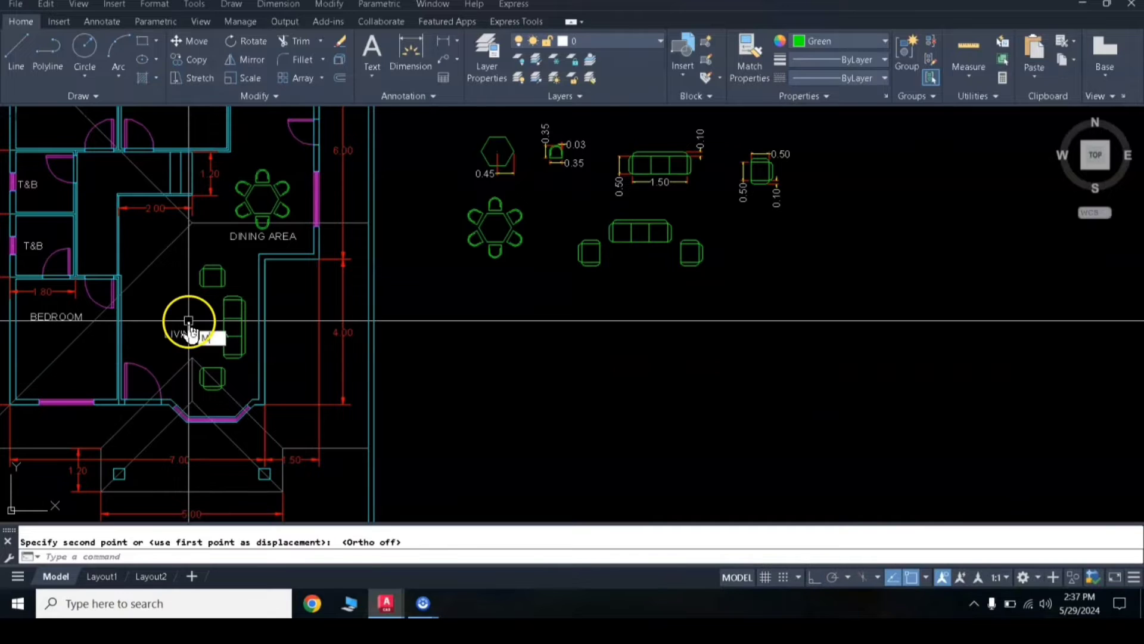
Move the LIVING AREA label left and slightly up so it sits clear of the sofa.
{"action": "key", "text": "Return"}
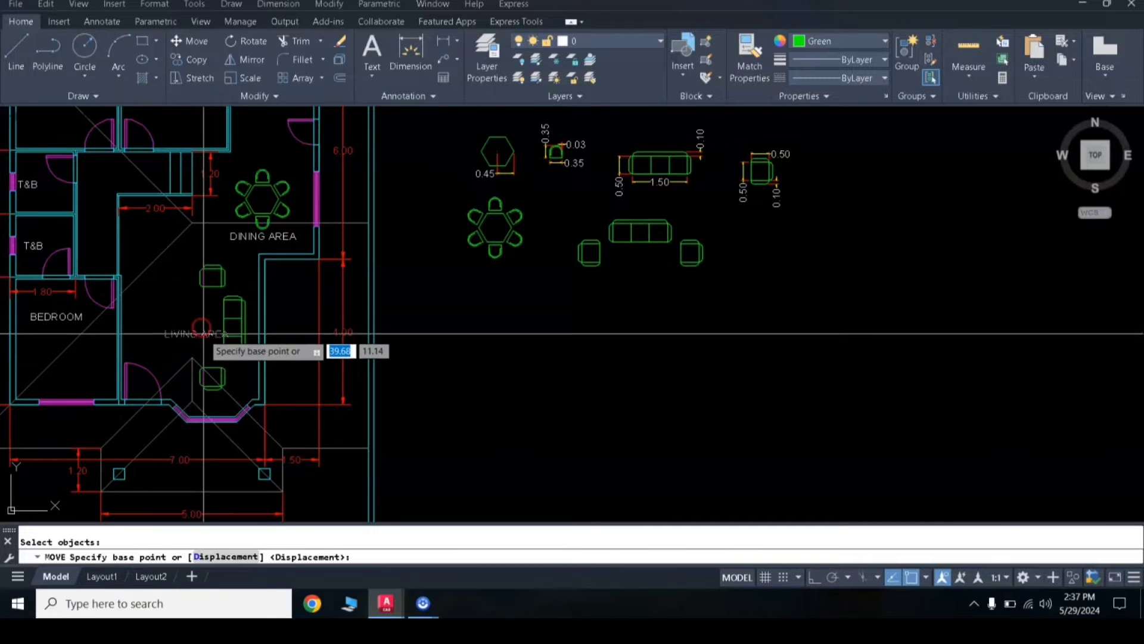
{"action": "left_click", "coordinate": [203, 332]}
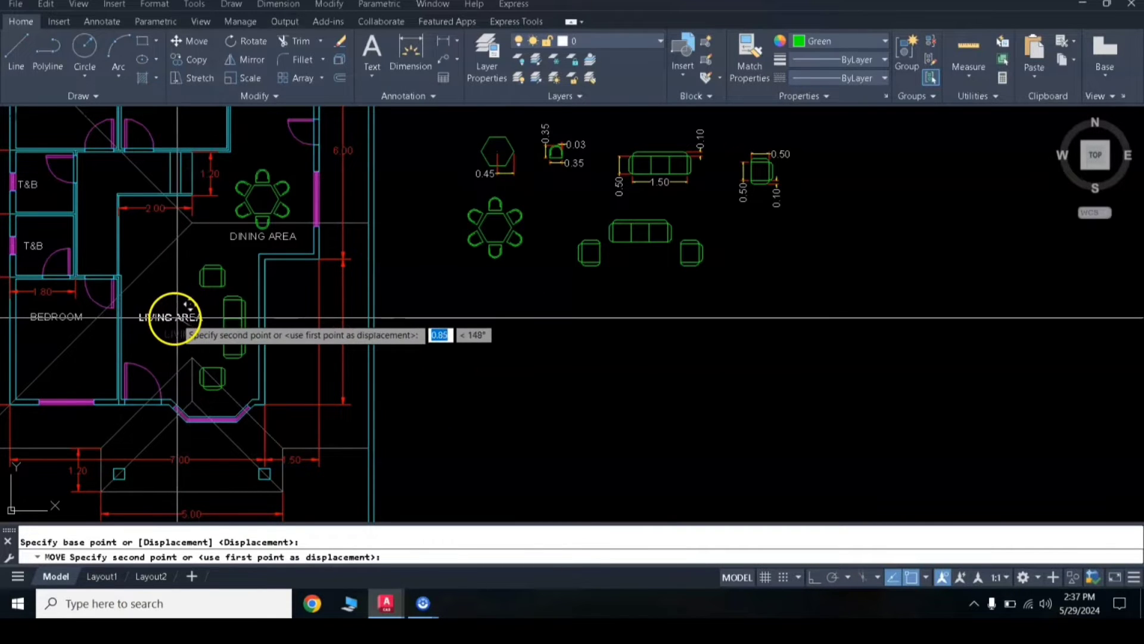
{"action": "left_click", "coordinate": [180, 322]}
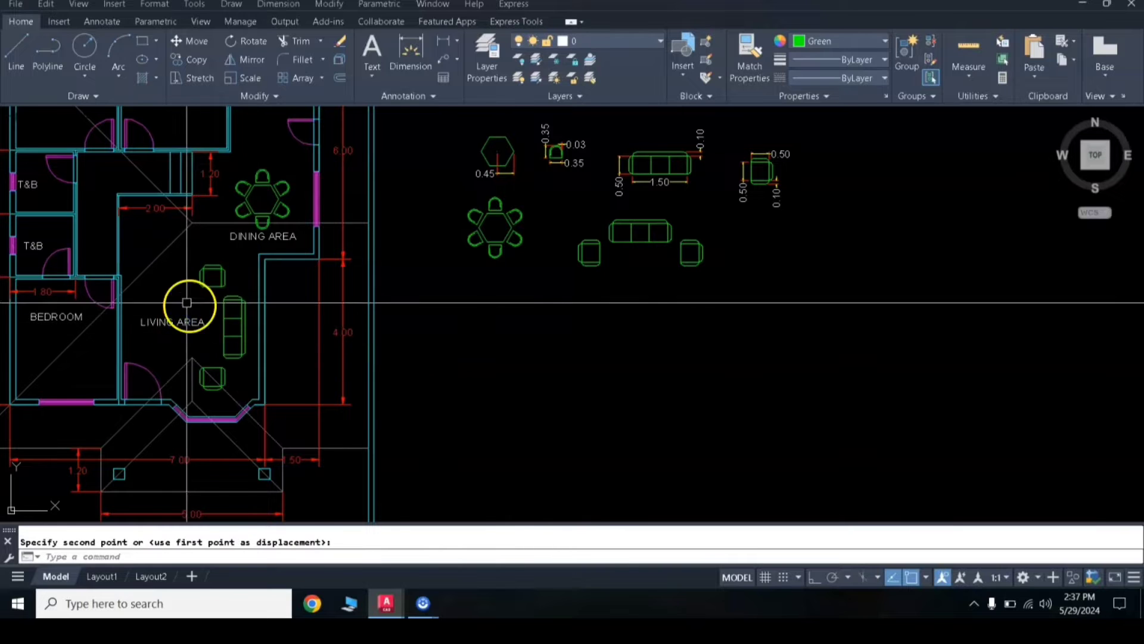
Examine the furnished floor plan and its bedrooms, and study the dimensioned single-bed reference with bedside tables.
{"action": "scroll", "coordinate": [177, 313], "scroll_direction": "up", "scroll_amount": 2}
{"action": "middle_click_drag", "start_coordinate": [173, 301], "coordinate": [282, 283]}
{"action": "scroll", "coordinate": [282, 283], "scroll_direction": "down", "scroll_amount": 2}
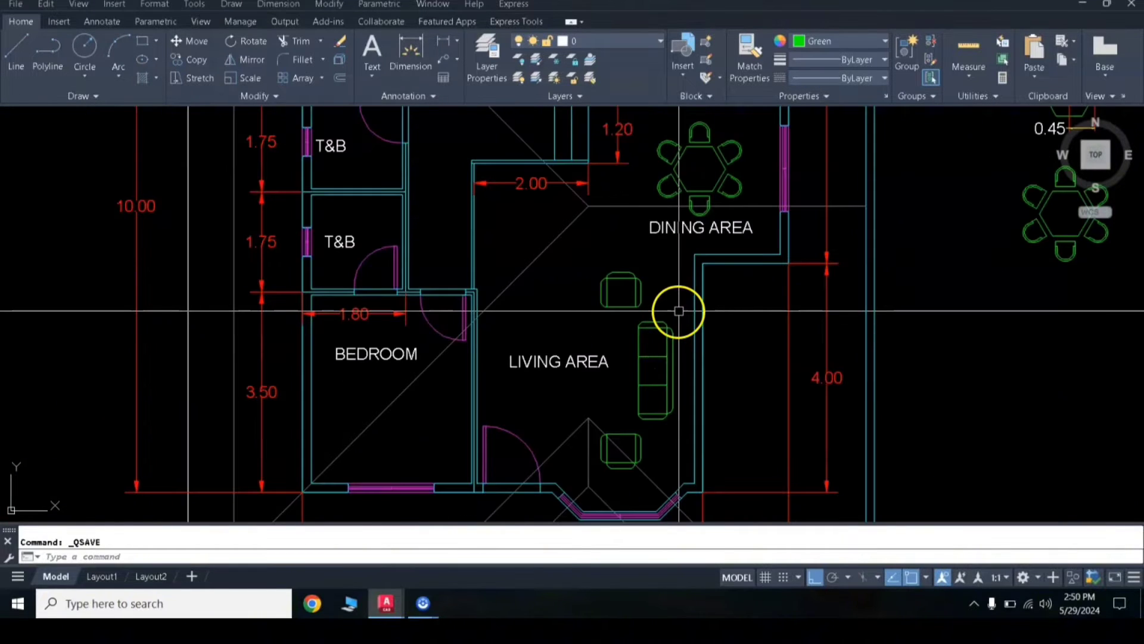
{"action": "scroll", "coordinate": [679, 310], "scroll_direction": "down", "scroll_amount": 3}
{"action": "scroll", "coordinate": [626, 320], "scroll_direction": "up", "scroll_amount": 5}
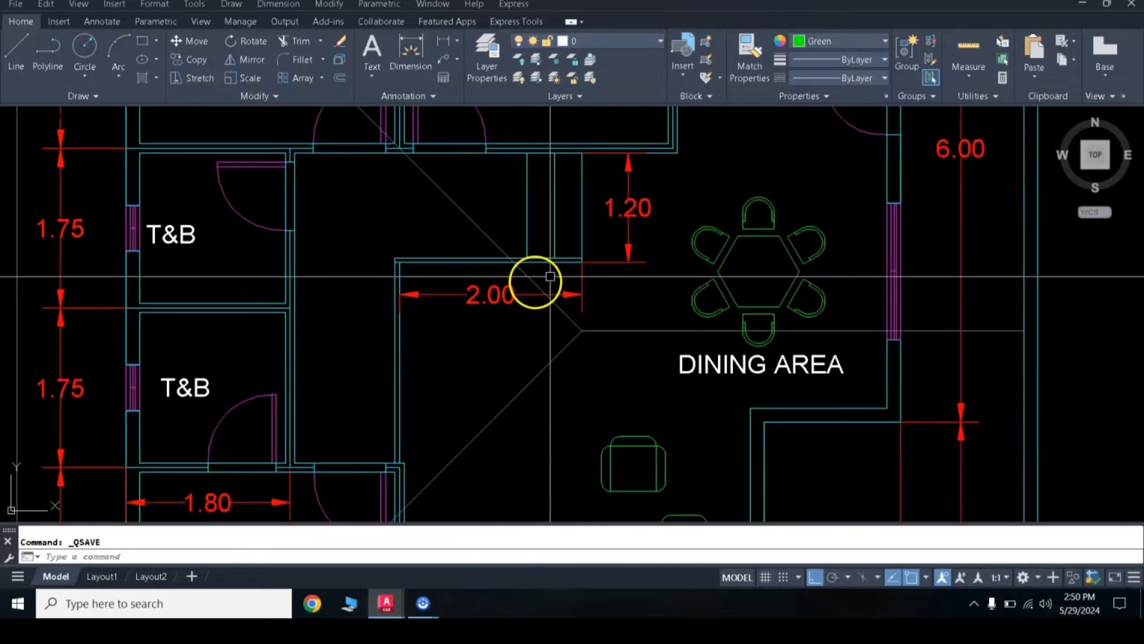
{"action": "scroll", "coordinate": [555, 268], "scroll_direction": "down", "scroll_amount": 3}
{"action": "middle_click_drag", "start_coordinate": [567, 245], "coordinate": [578, 302]}
{"action": "scroll", "coordinate": [518, 224], "scroll_direction": "up", "scroll_amount": 4}
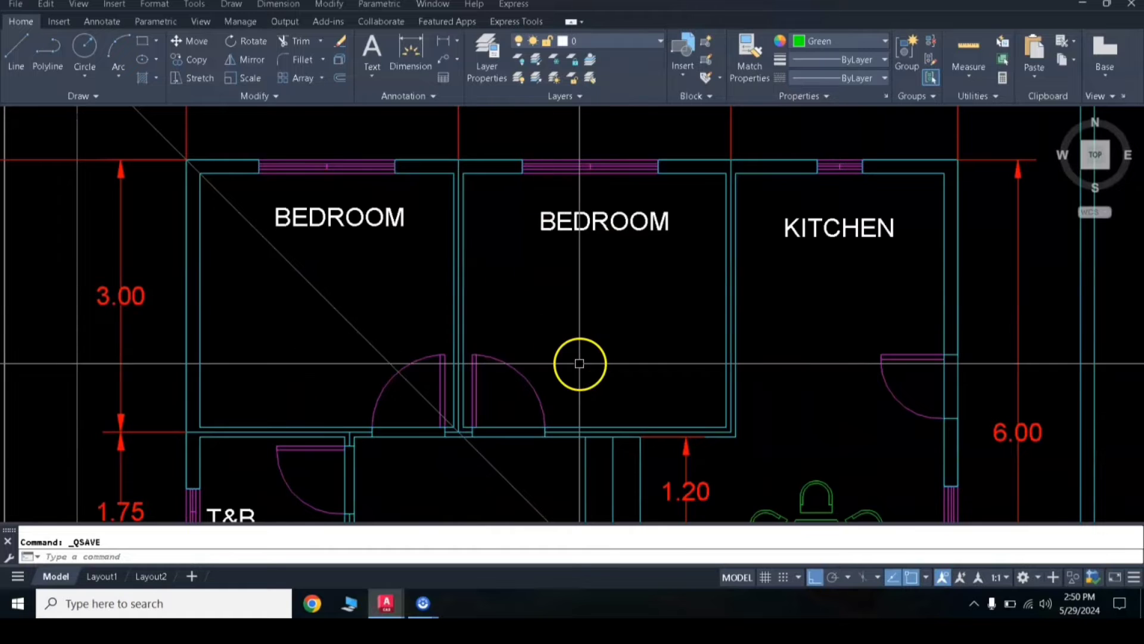
{"action": "scroll", "coordinate": [579, 363], "scroll_direction": "down", "scroll_amount": 3}
{"action": "middle_click_drag", "start_coordinate": [595, 383], "coordinate": [468, 246]}
{"action": "middle_click_drag", "start_coordinate": [735, 314], "coordinate": [740, 261]}
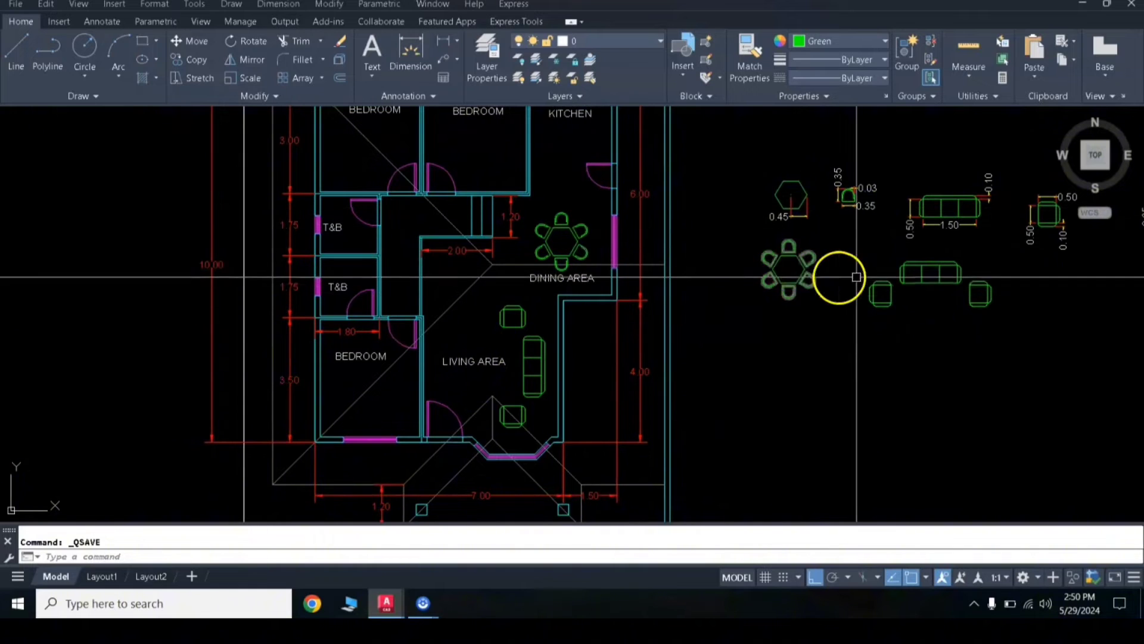
{"action": "middle_click_drag", "start_coordinate": [842, 276], "coordinate": [541, 276]}
{"action": "scroll", "coordinate": [924, 224], "scroll_direction": "up", "scroll_amount": 4}
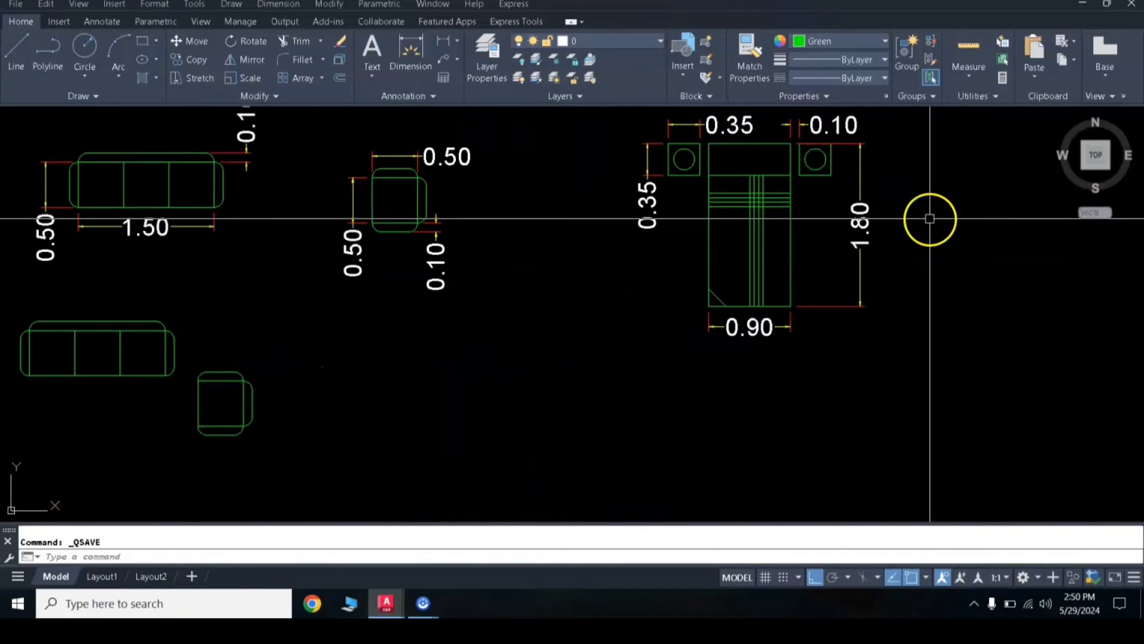
{"action": "middle_click_drag", "start_coordinate": [924, 224], "coordinate": [878, 237]}
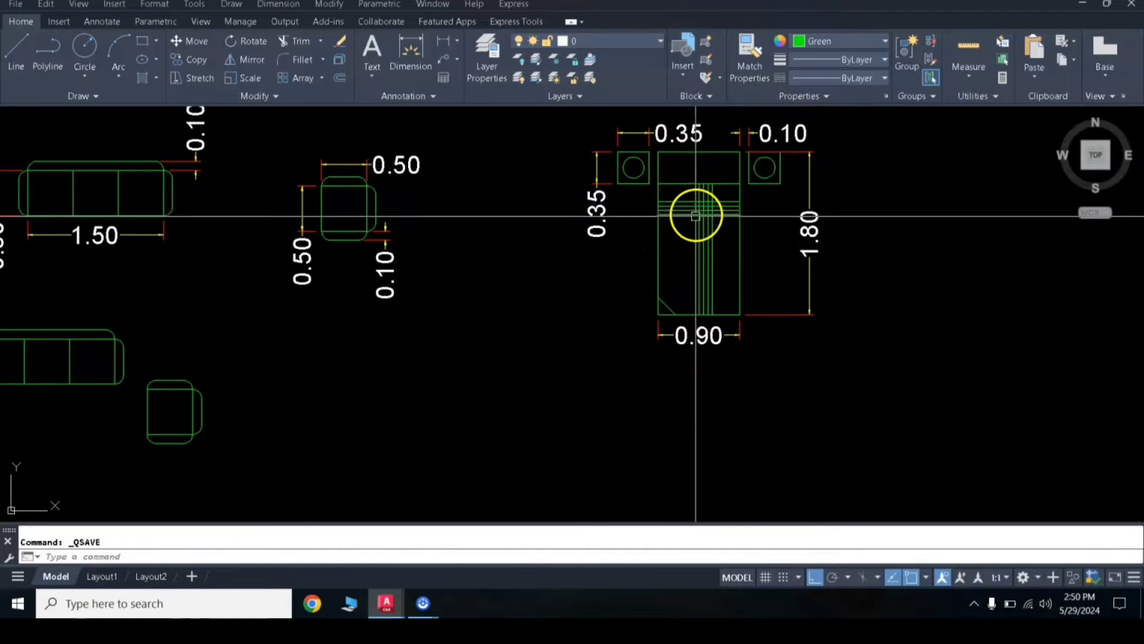
{"action": "mouse_move", "coordinate": [702, 268]}
{"action": "middle_mouse_down"}
{"action": "mouse_move", "coordinate": [501, 276]}
{"action": "mouse_move", "coordinate": [465, 260]}
{"action": "middle_mouse_up"}
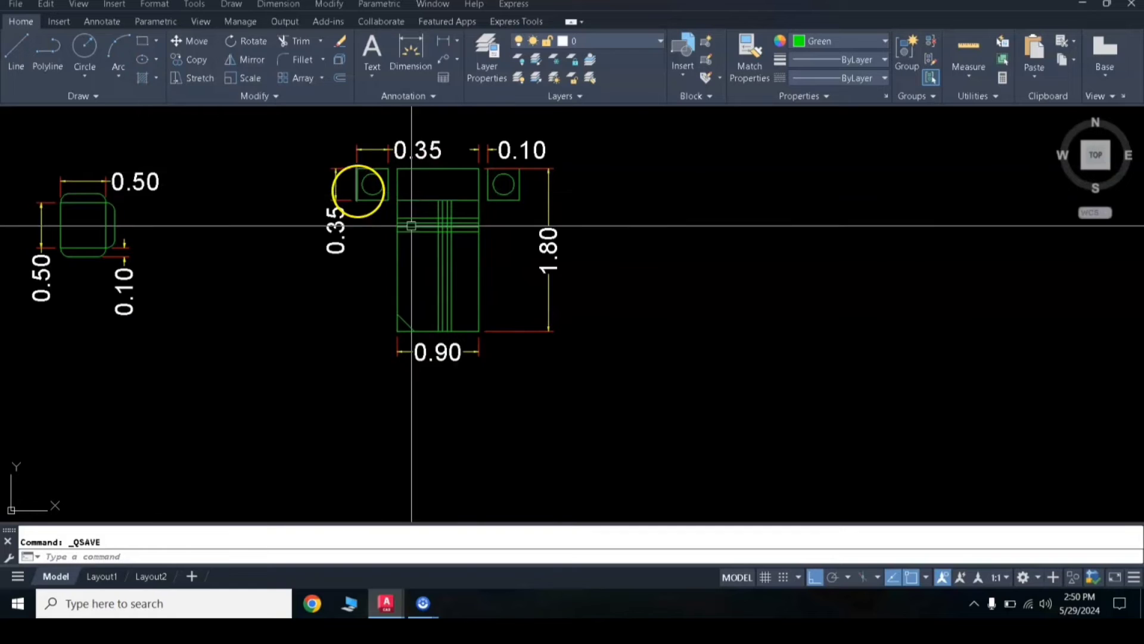
Draw the bed outline as a closed rectangle of lines, 0.90 wide and 1.80 high, beside the bed reference.
{"action": "left_click", "coordinate": [18, 59]}
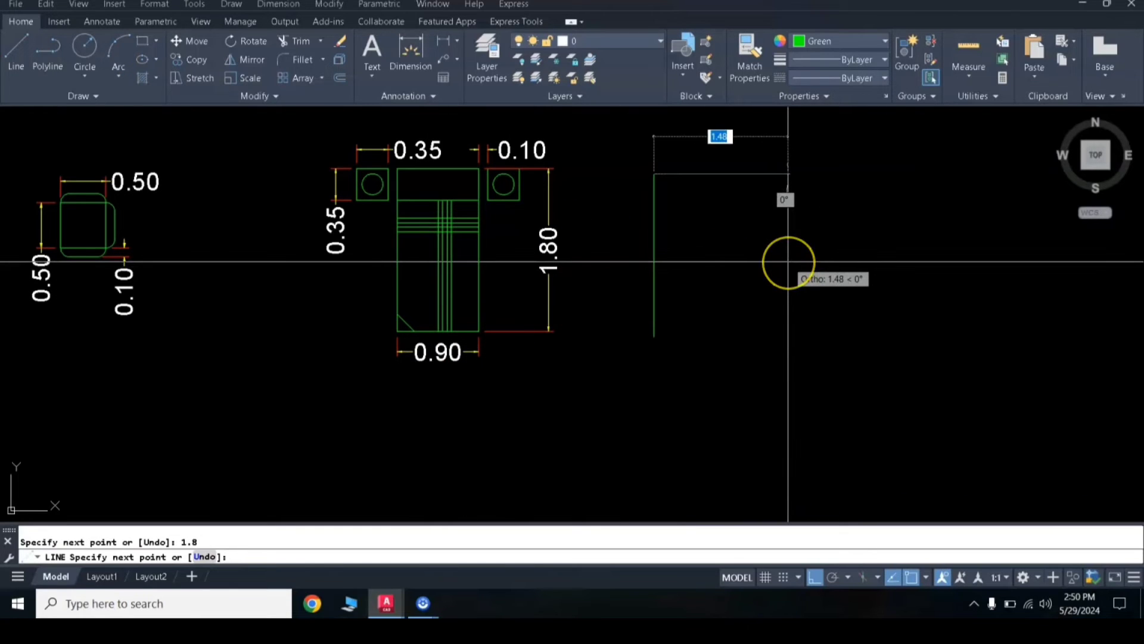
{"action": "type", "text": ".9"}
{"action": "key", "text": "Return"}
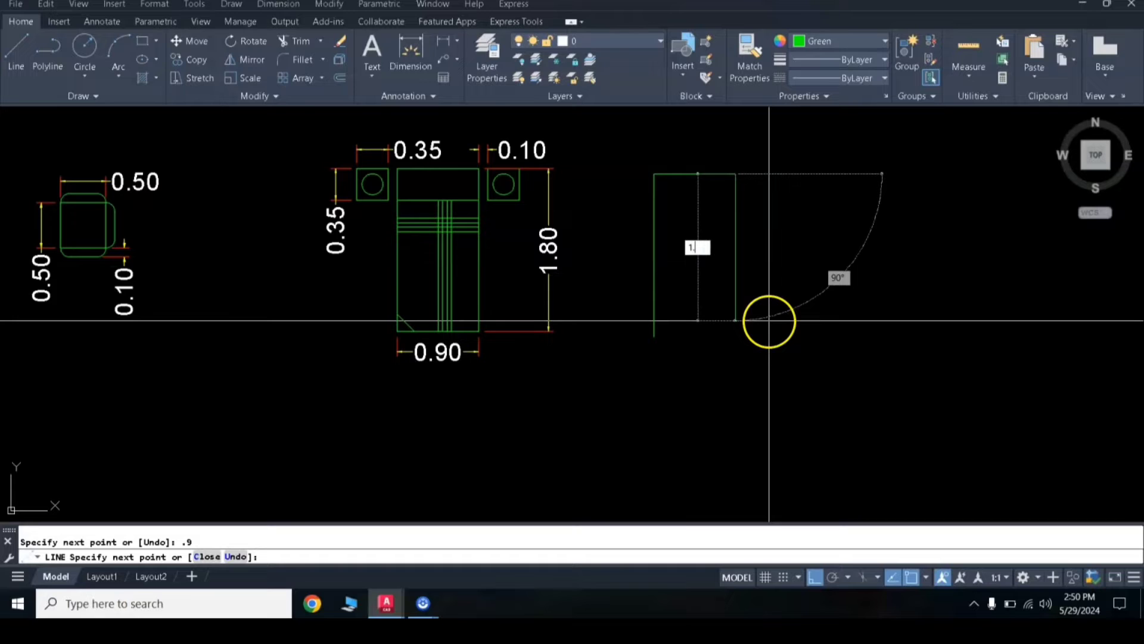
{"action": "key", "text": "Return"}
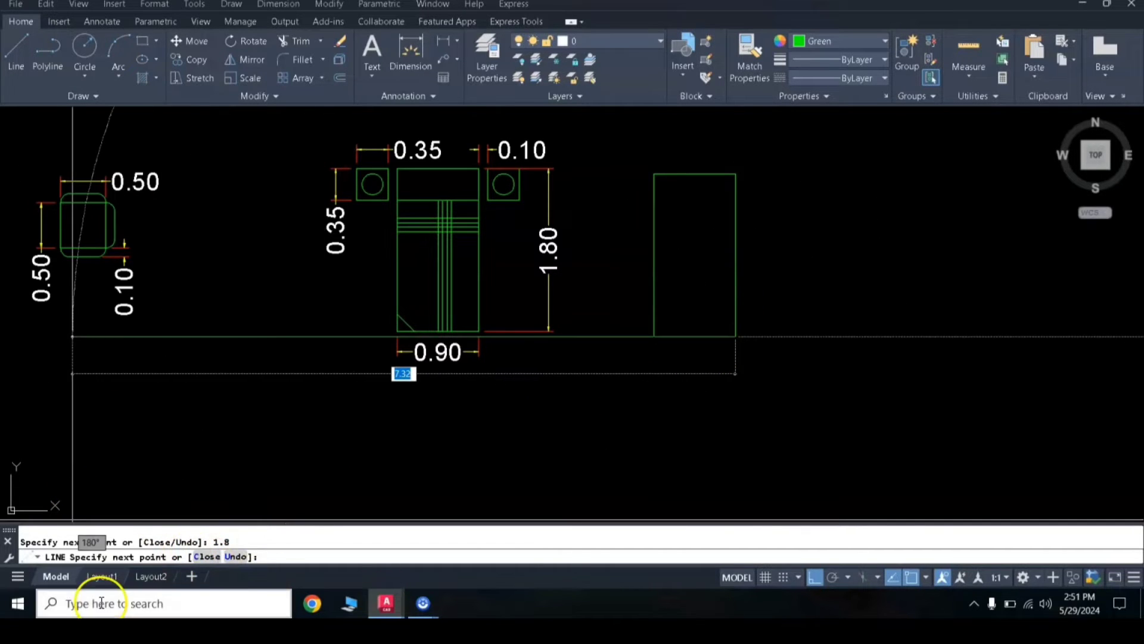
{"action": "left_click", "coordinate": [208, 558]}
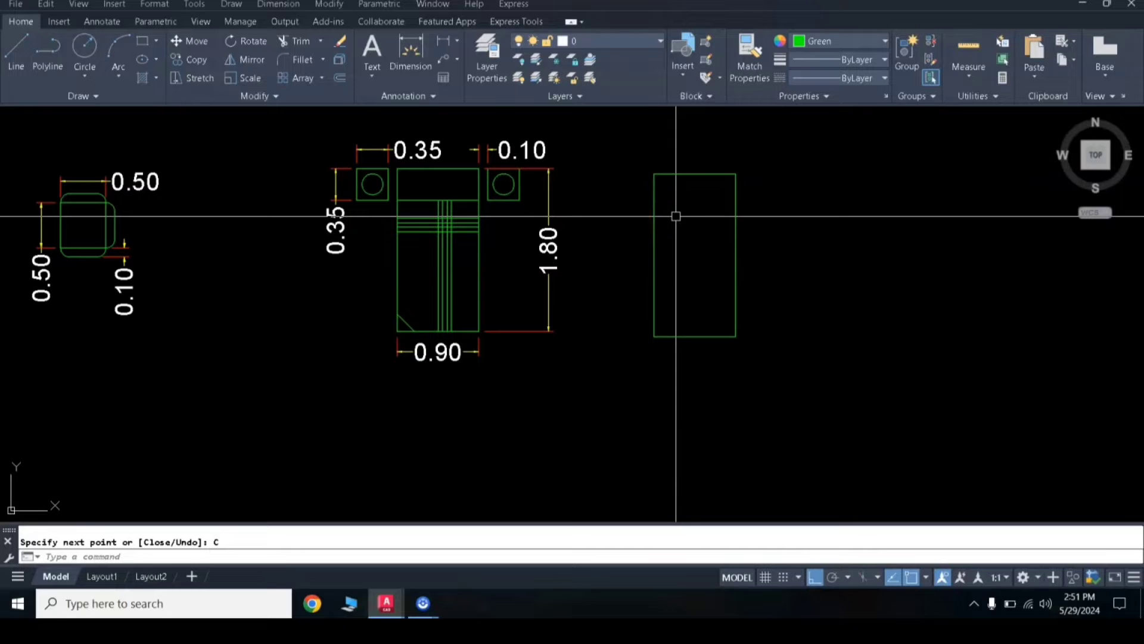
Offset the bed's top edge and the resulting line 0.35 downward, and its right edge 0.35 inward.
{"action": "key", "text": "Return"}
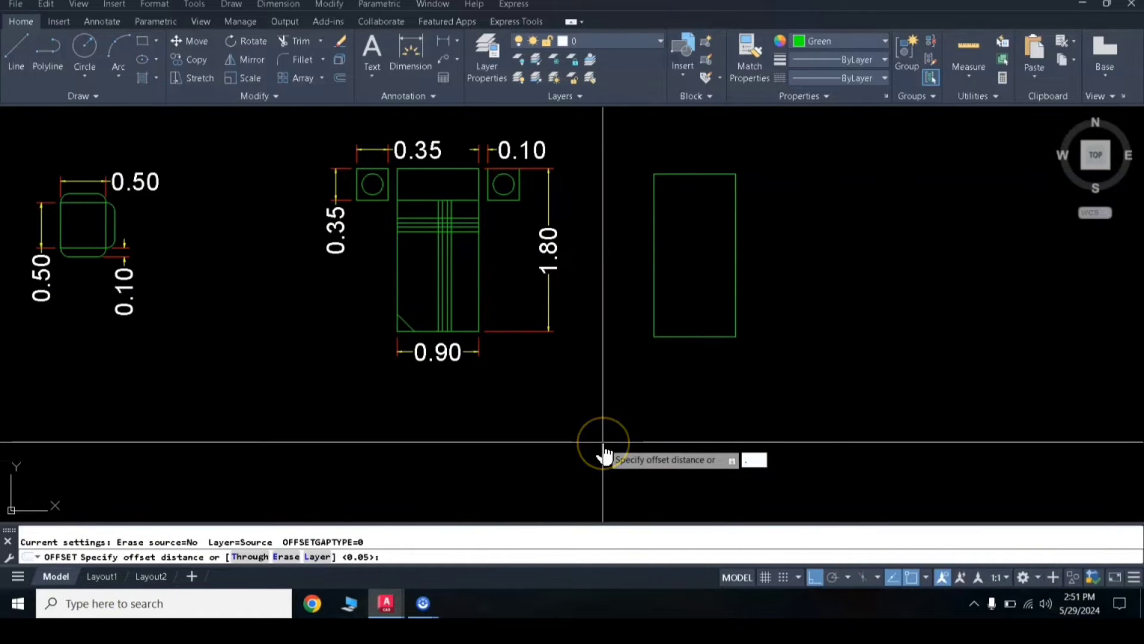
{"action": "key", "text": "Return"}
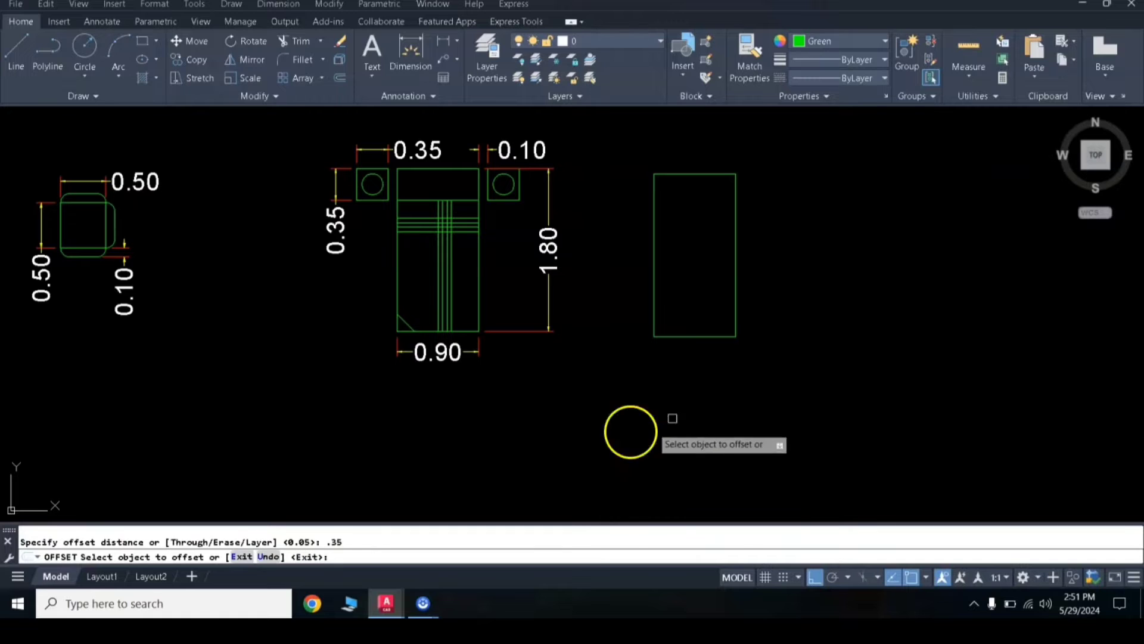
{"action": "left_click", "coordinate": [689, 178]}
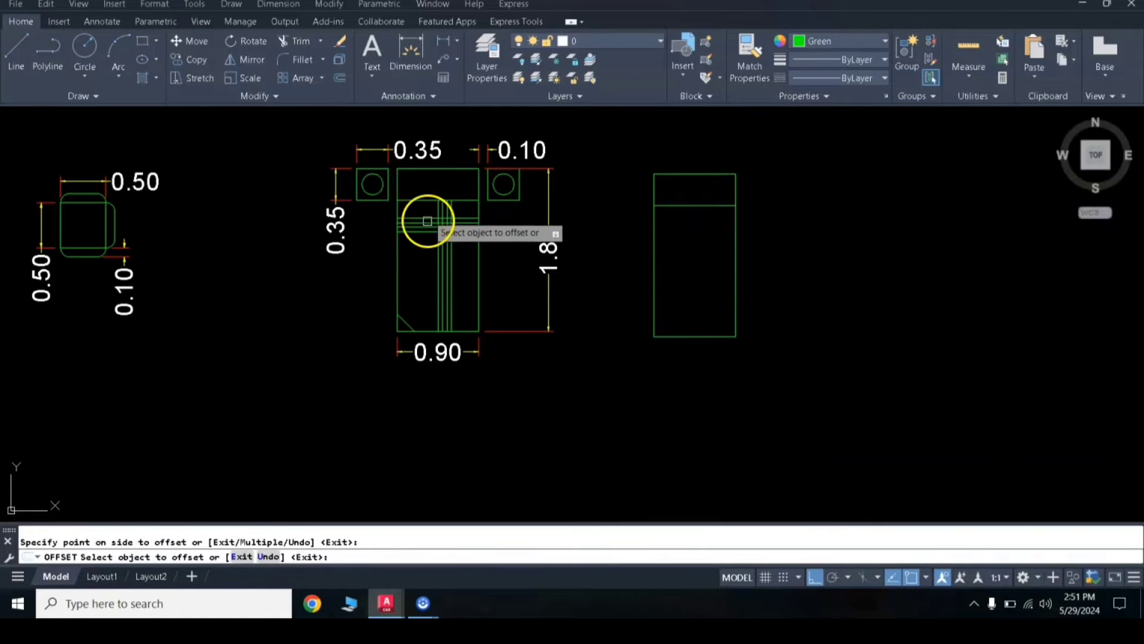
{"action": "left_click", "coordinate": [735, 233]}
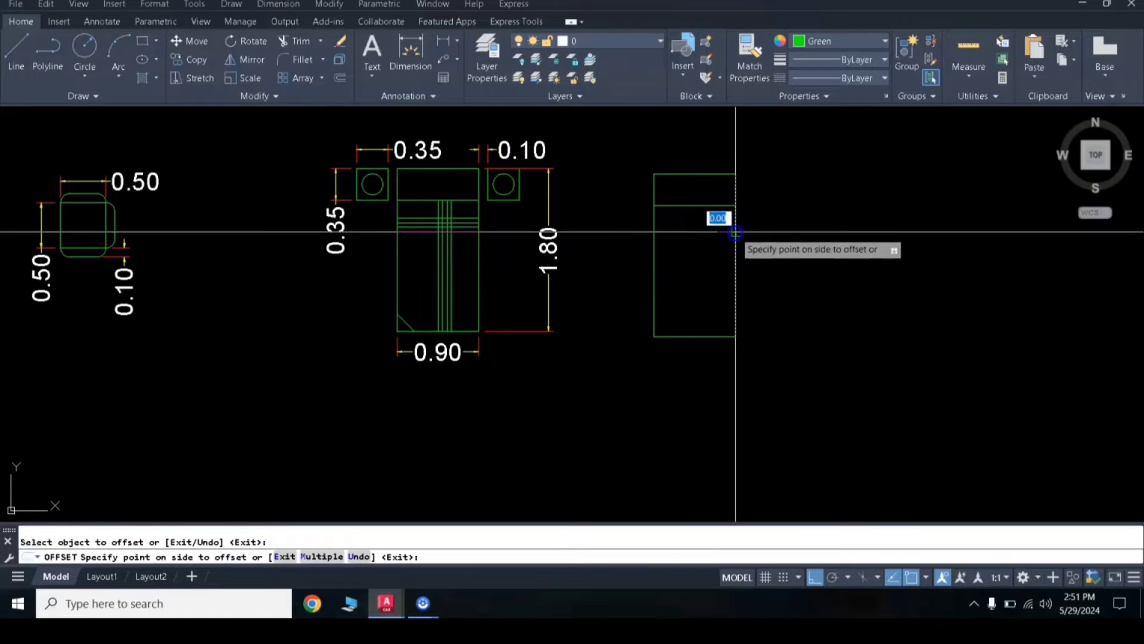
{"action": "left_click", "coordinate": [693, 240]}
{"action": "left_click", "coordinate": [676, 208]}
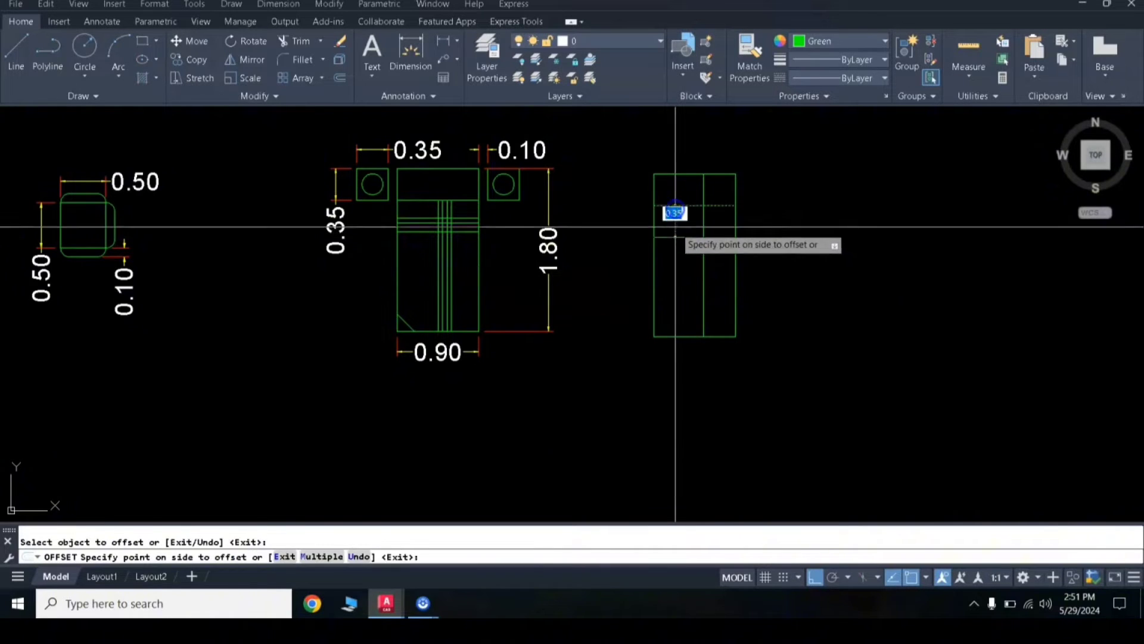
{"action": "left_click", "coordinate": [675, 230]}
{"action": "right_click", "coordinate": [713, 198]}
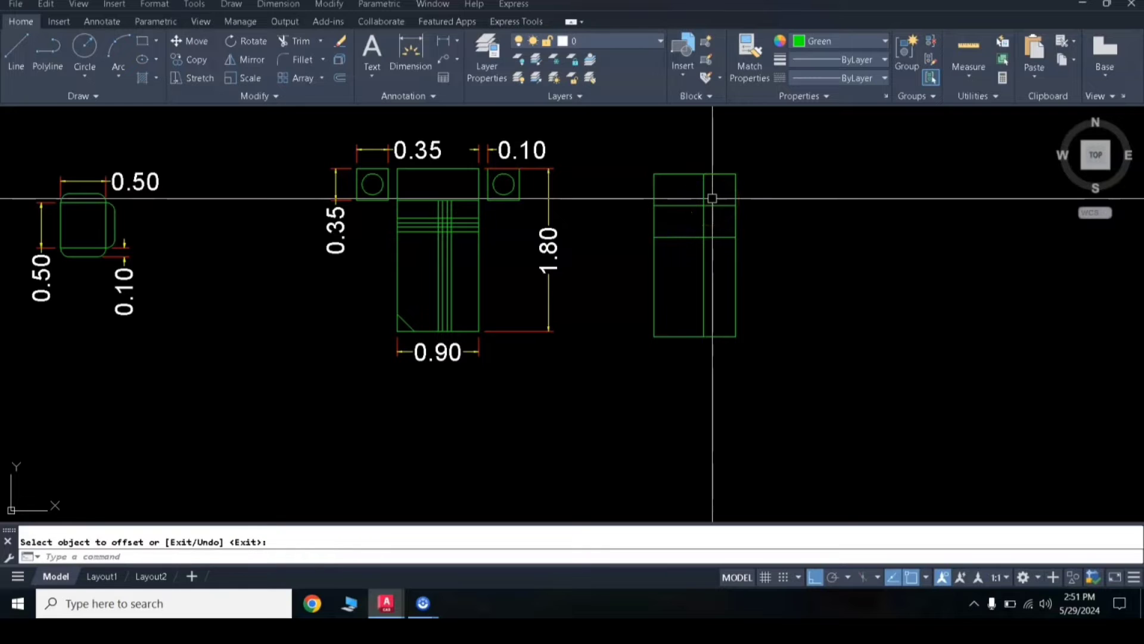
Trim the part of the inner vertical line that crosses the bed's pillow area.
{"action": "type", "text": "TR"}
{"action": "key", "text": "Return"}
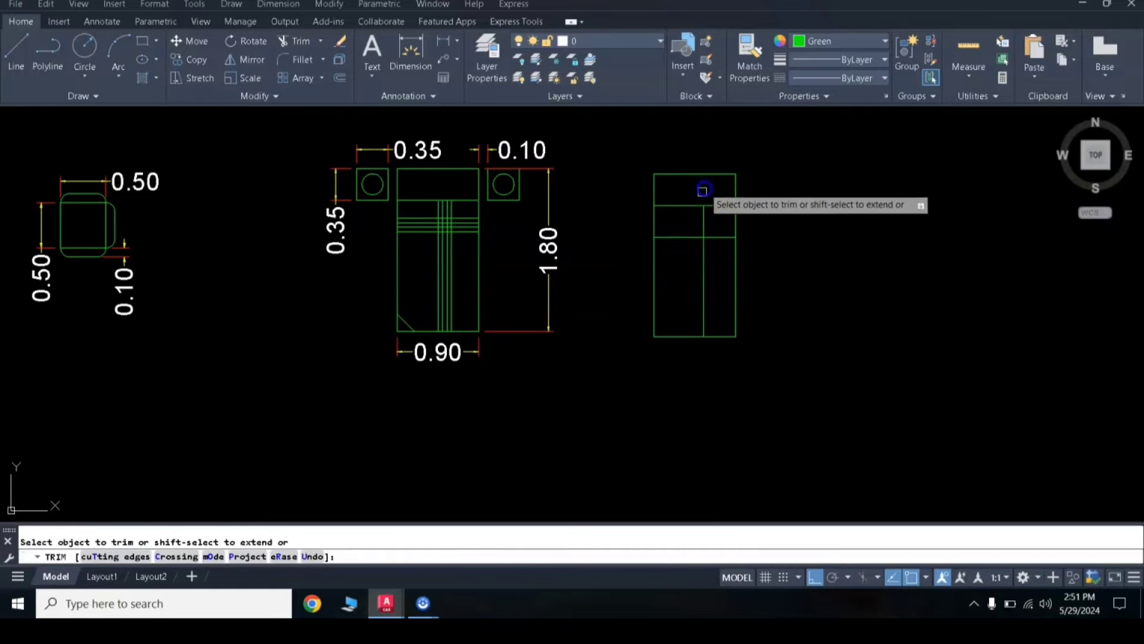
{"action": "right_click", "coordinate": [702, 192]}
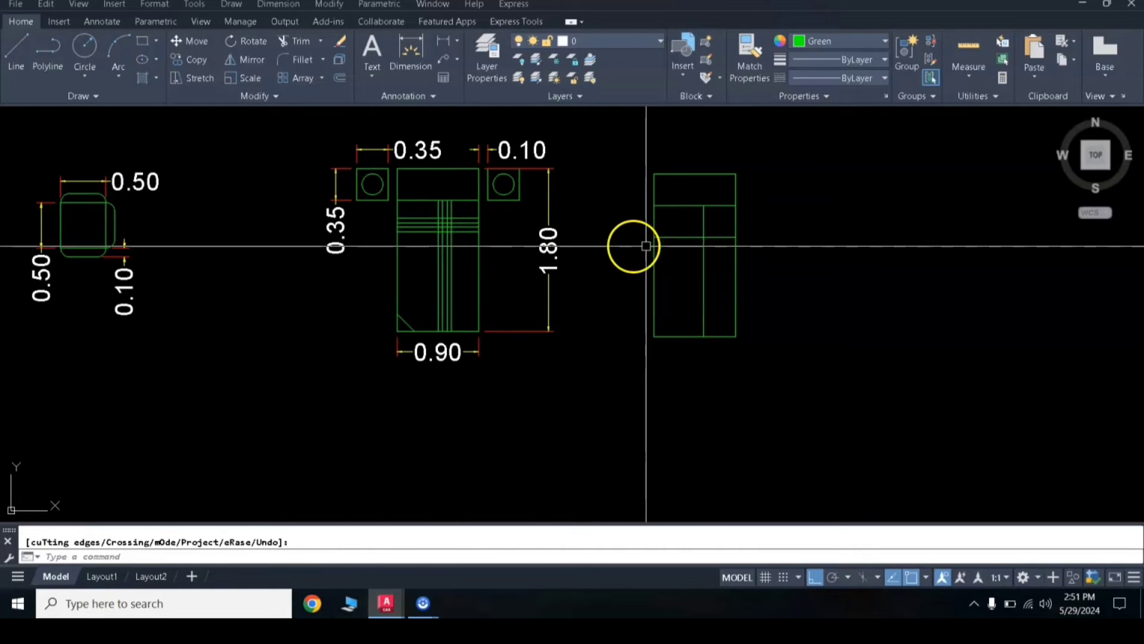
Offset the inner vertical and lower horizontal lines at 0.05 spacing to form four blanket stripes in each direction.
{"action": "key", "text": "Return"}
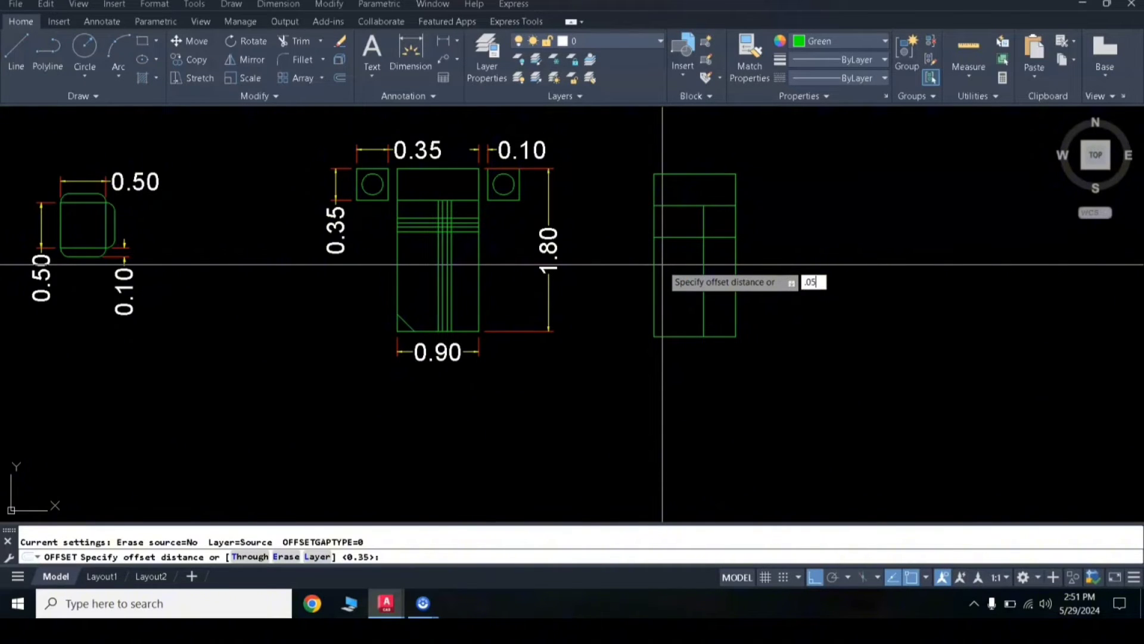
{"action": "right_click", "coordinate": [673, 268]}
{"action": "left_click", "coordinate": [700, 267]}
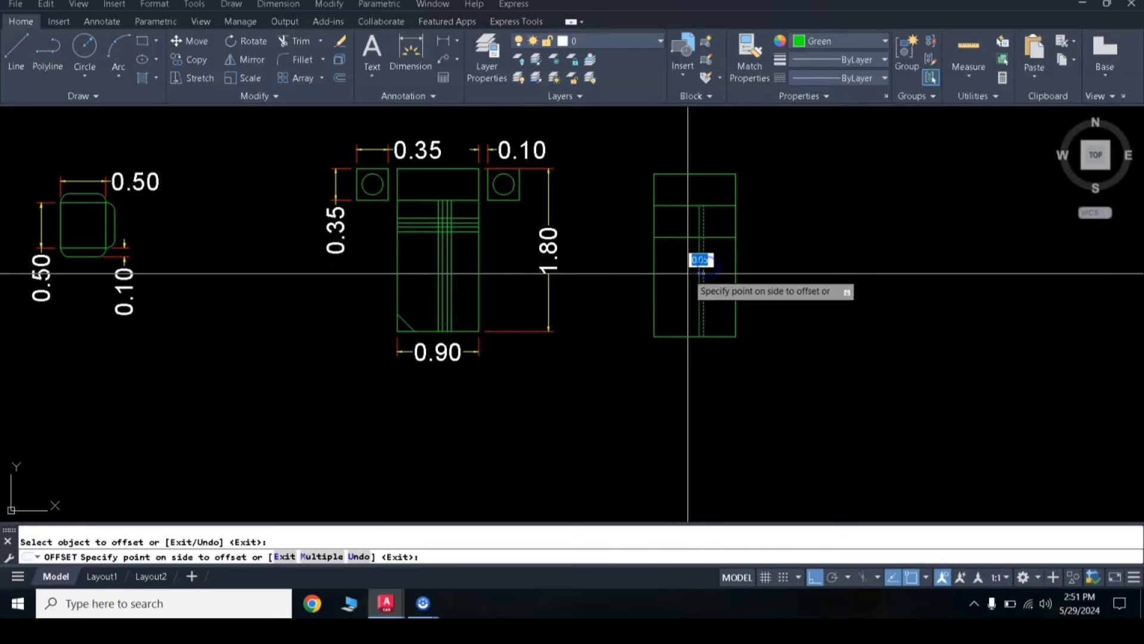
{"action": "left_click", "coordinate": [690, 270]}
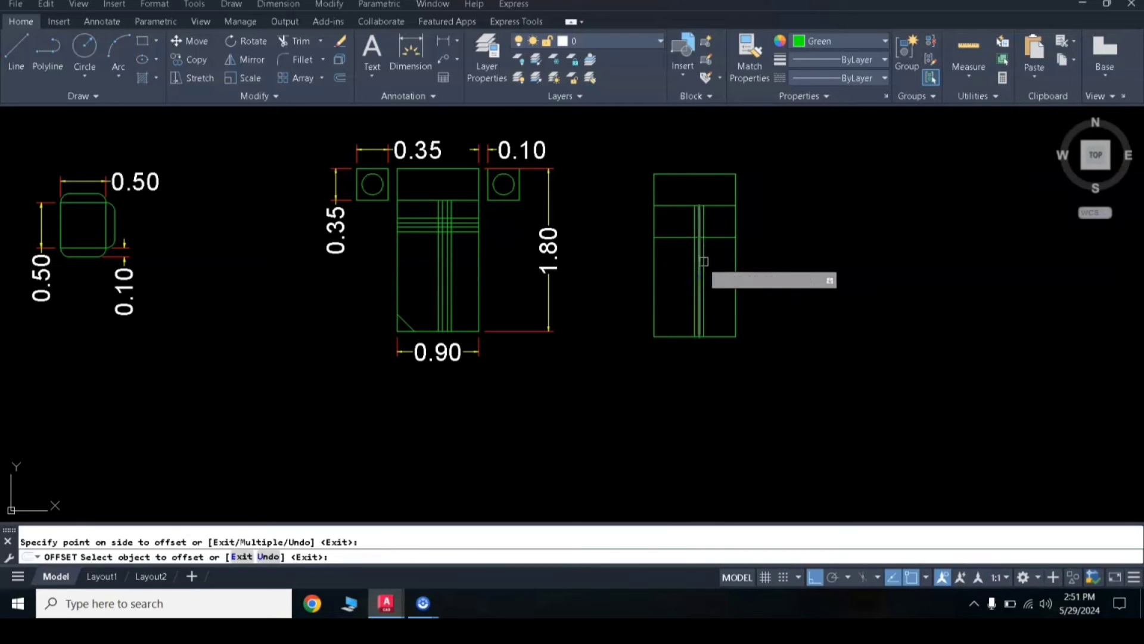
{"action": "left_click", "coordinate": [704, 261]}
{"action": "left_click", "coordinate": [720, 261]}
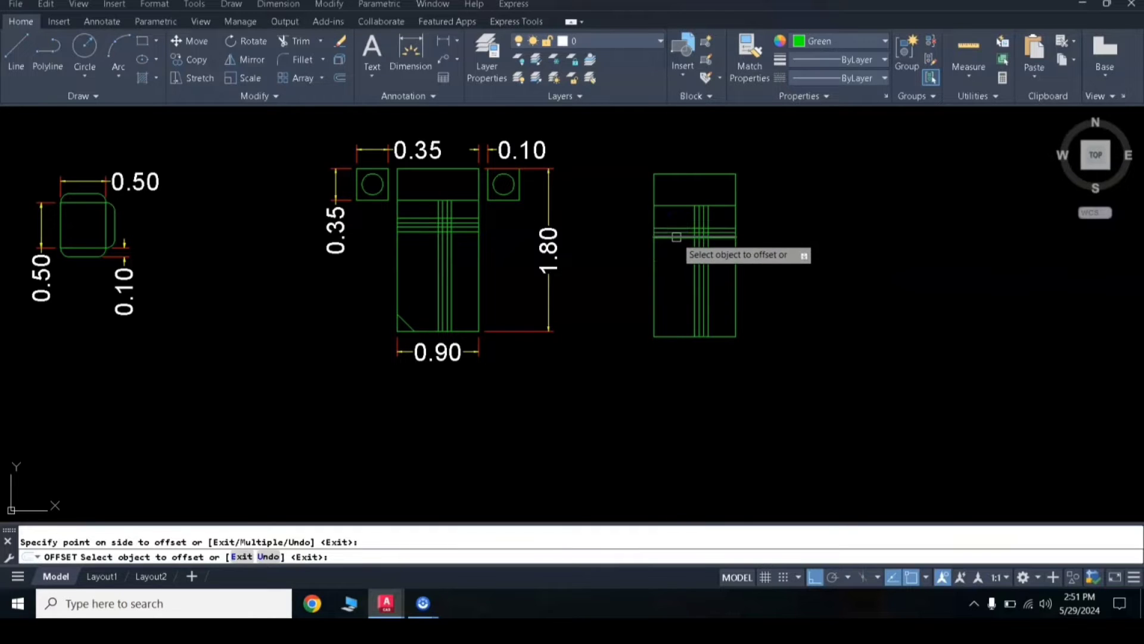
{"action": "left_click", "coordinate": [680, 226]}
{"action": "left_click", "coordinate": [651, 256]}
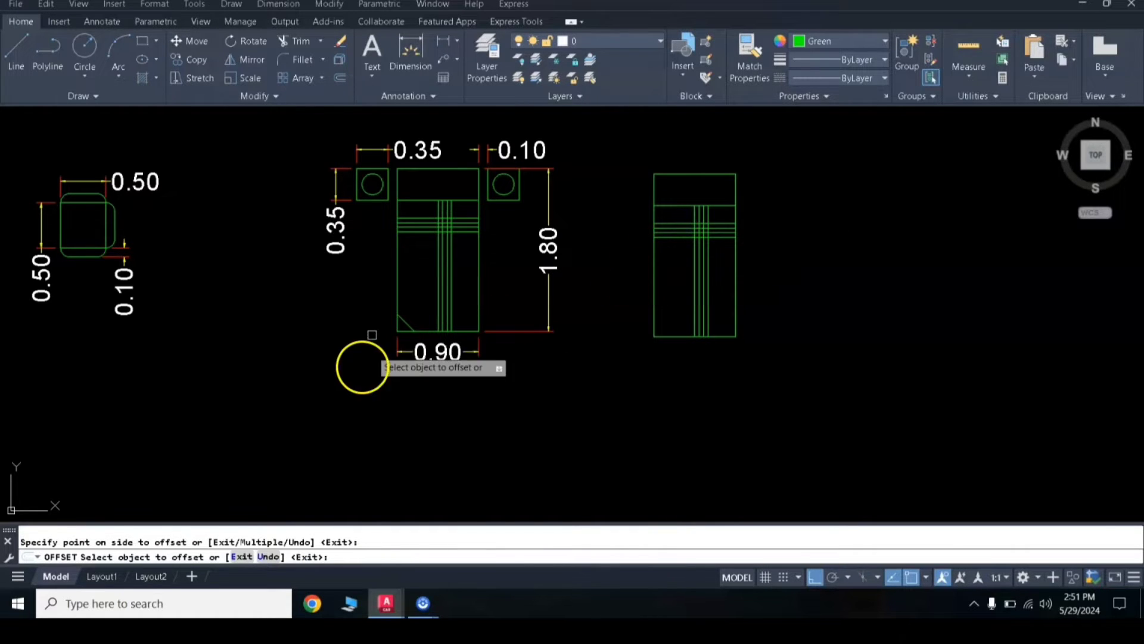
{"action": "key", "text": "Return"}
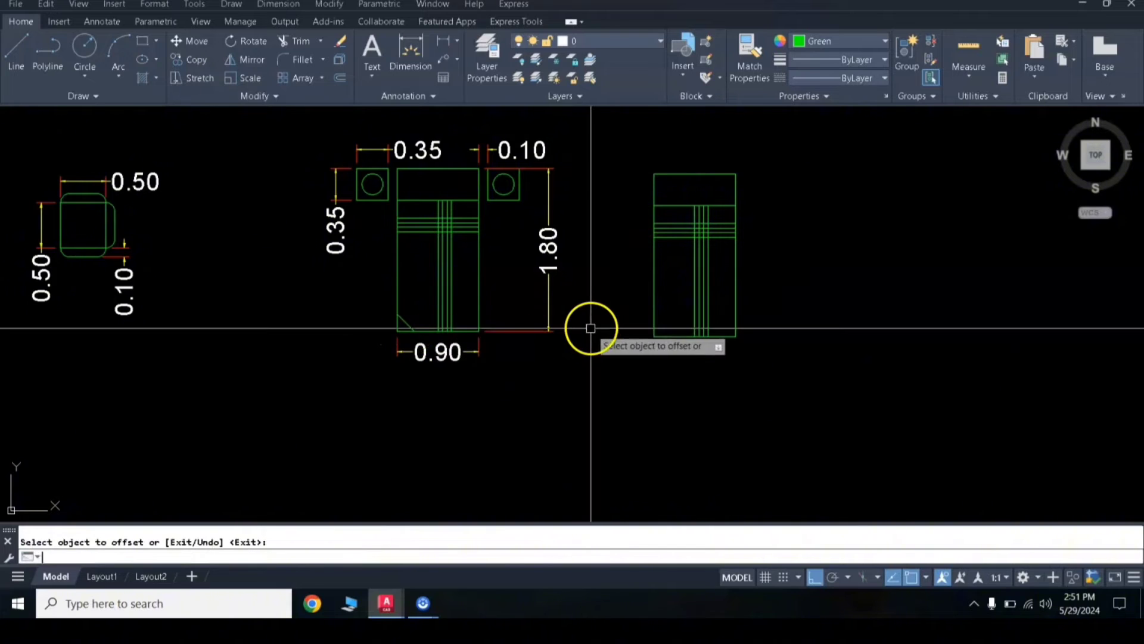
Draw a short diagonal fold line across the bed's lower-left corner.
{"action": "left_click", "coordinate": [12, 69]}
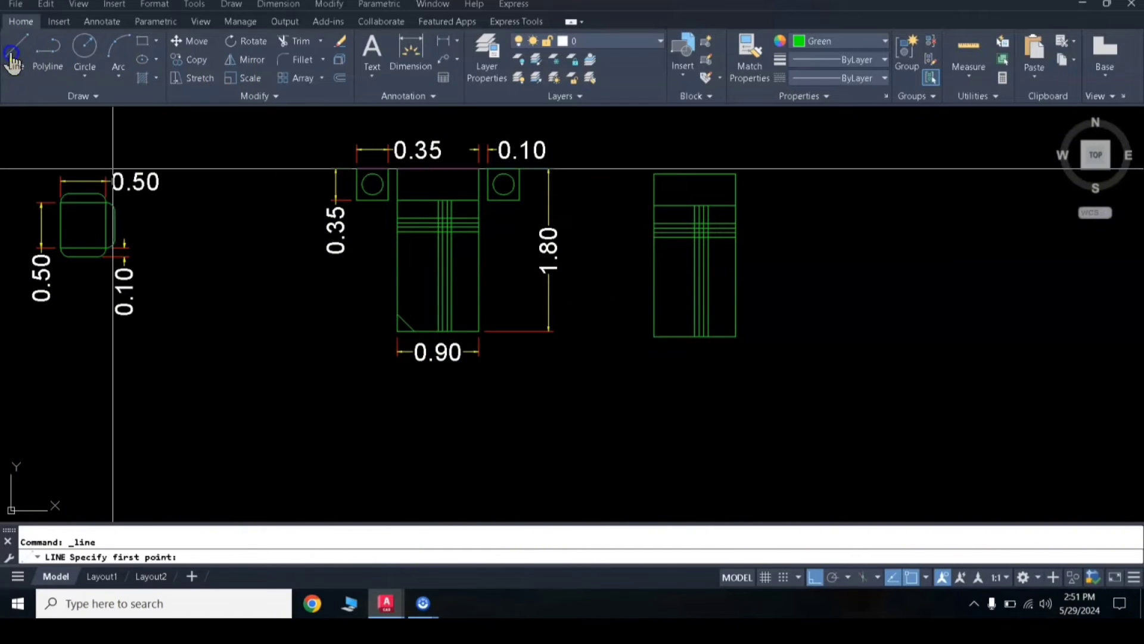
{"action": "left_click", "coordinate": [655, 325]}
{"action": "left_click", "coordinate": [672, 338]}
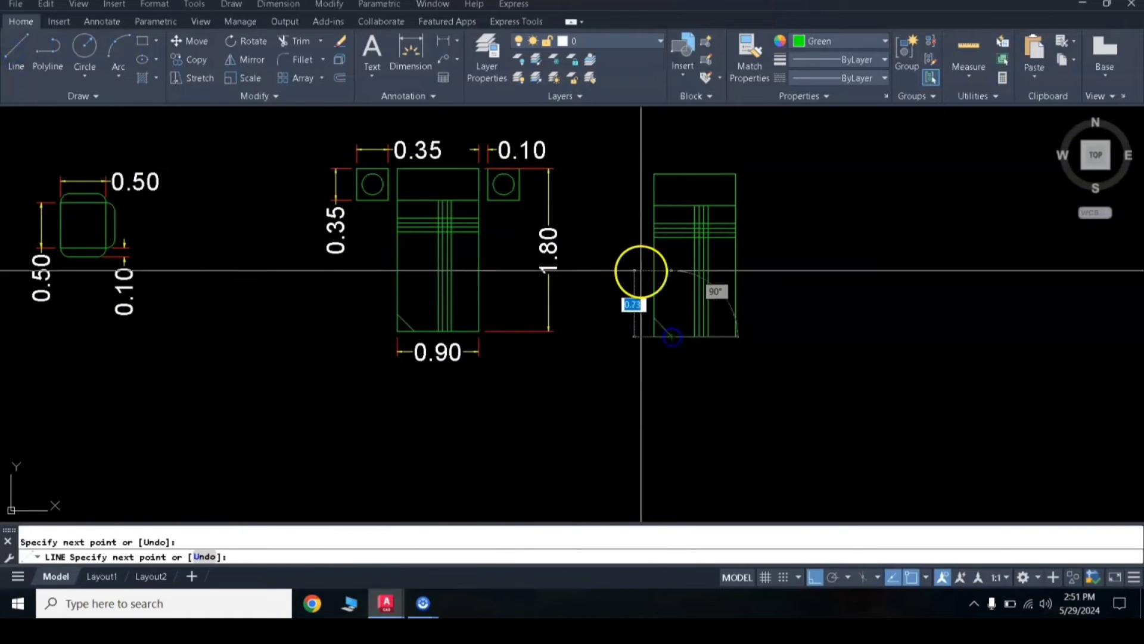
{"action": "key", "text": "Return"}
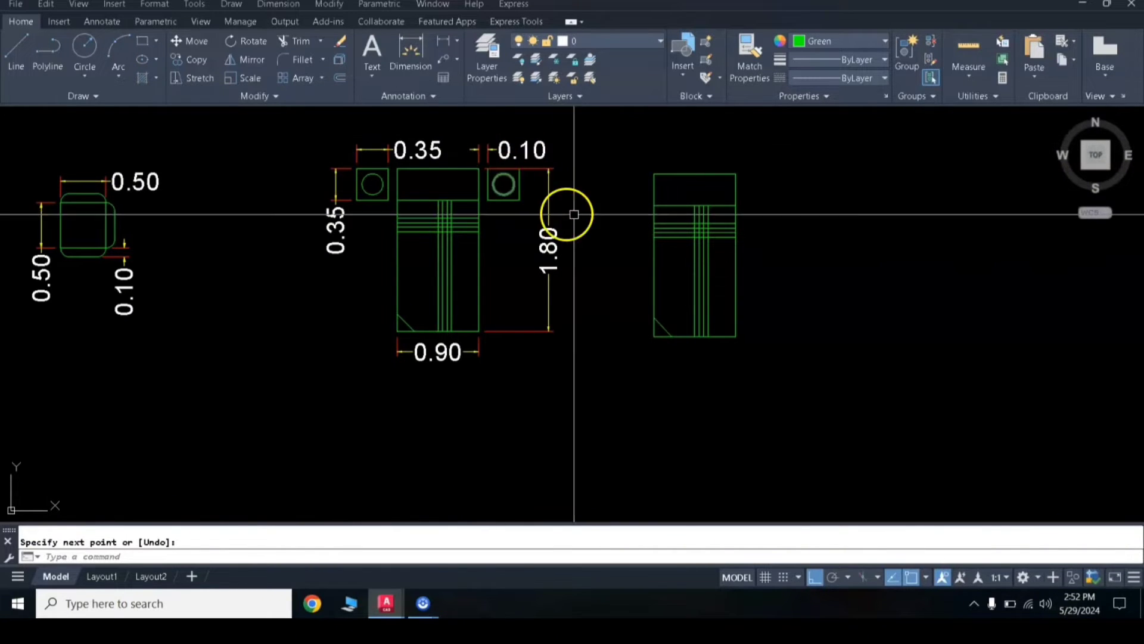
Draw a 0.35 by 0.35 square bedside table 0.10 to the left of the bed, aligned with its top edge.
{"action": "scroll", "coordinate": [649, 179], "scroll_direction": "up", "scroll_amount": 2}
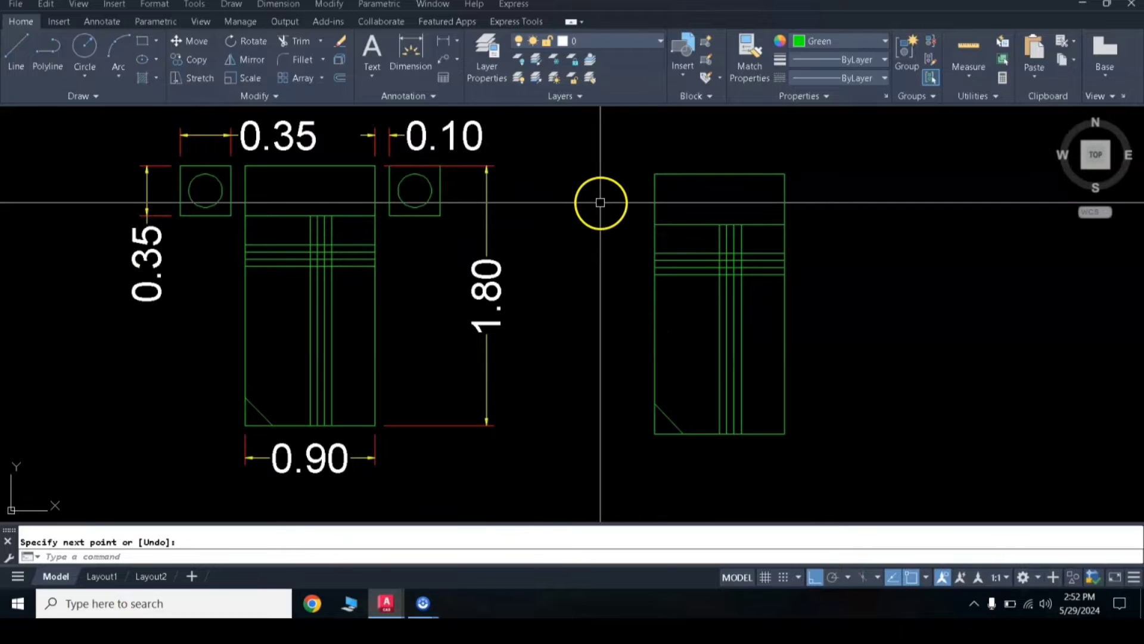
{"action": "key", "text": "Return"}
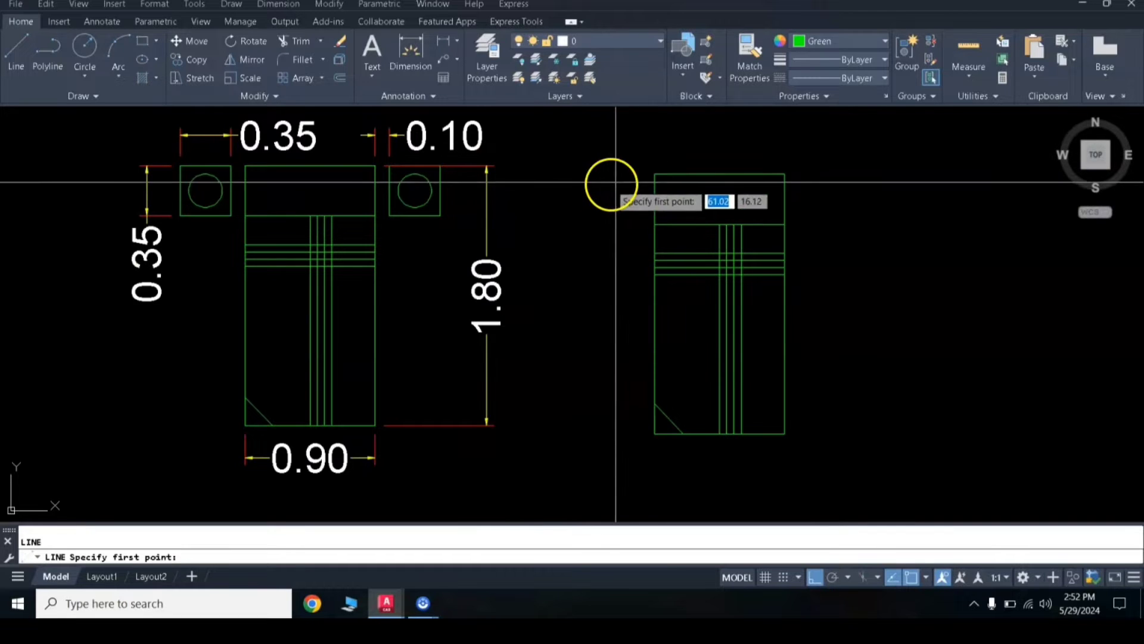
{"action": "left_click", "coordinate": [655, 174]}
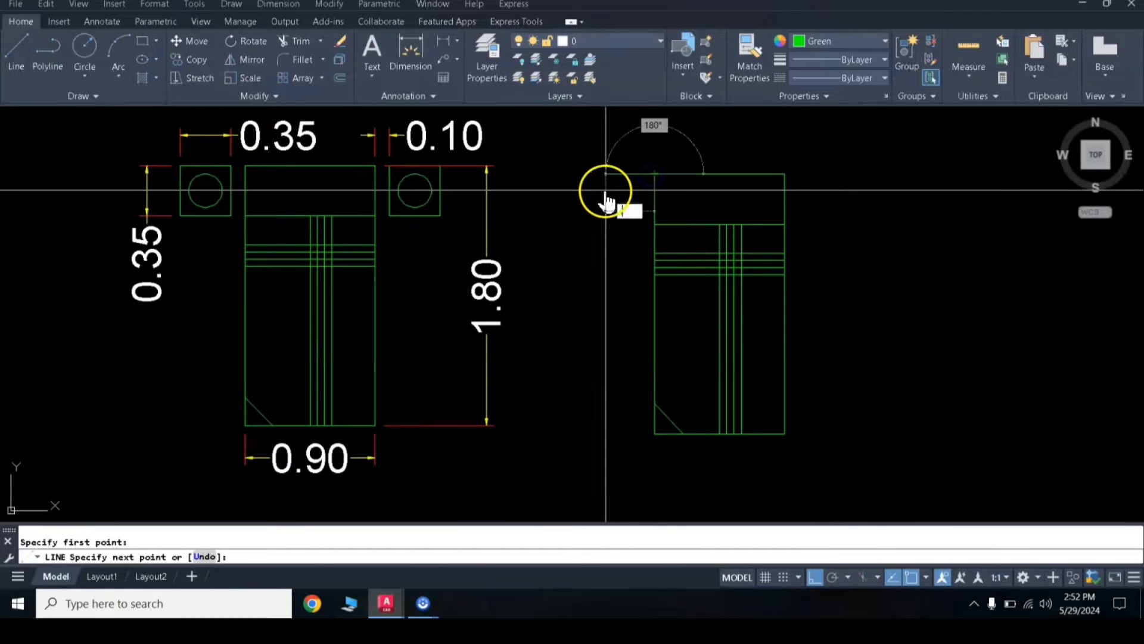
{"action": "type", "text": ".1"}
{"action": "key", "text": "Return"}
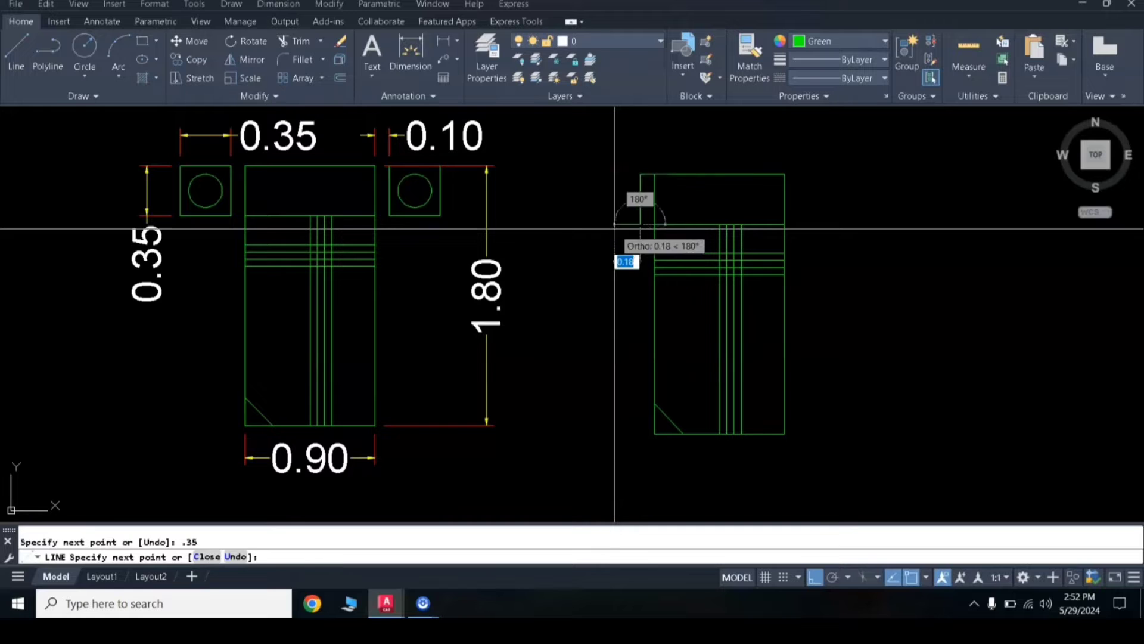
{"action": "left_click", "coordinate": [580, 240]}
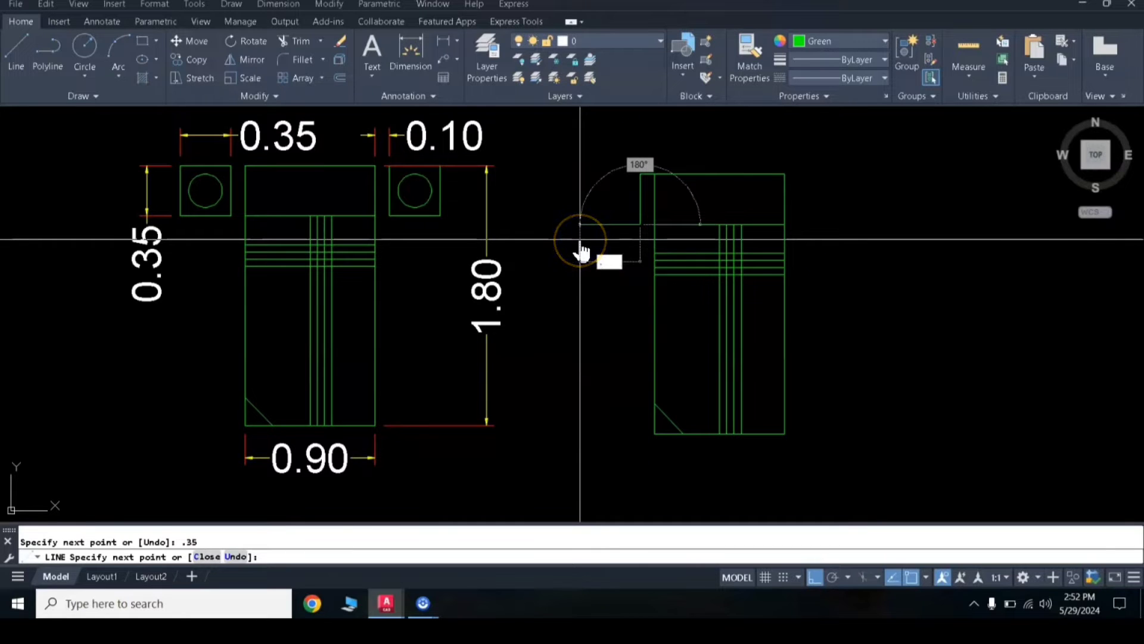
{"action": "left_click", "coordinate": [580, 184]}
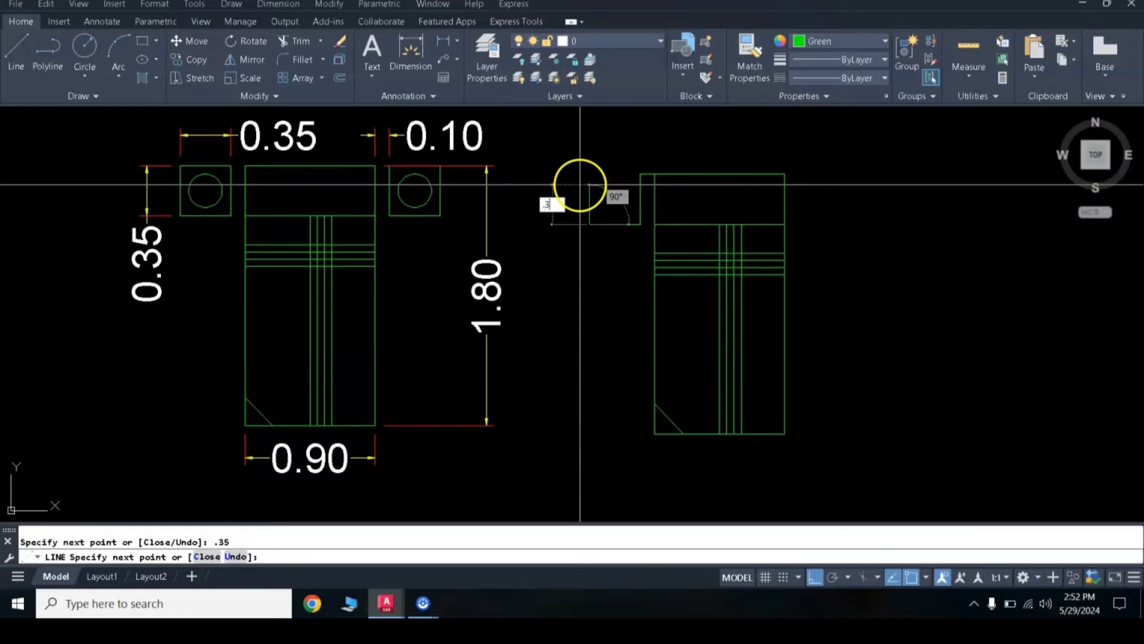
{"action": "key", "text": "Return"}
Erase the short connector line between the bedside table and the bed, and draw a lamp circle centred in the table.
{"action": "left_click", "coordinate": [630, 162]}
{"action": "left_click", "coordinate": [666, 190]}
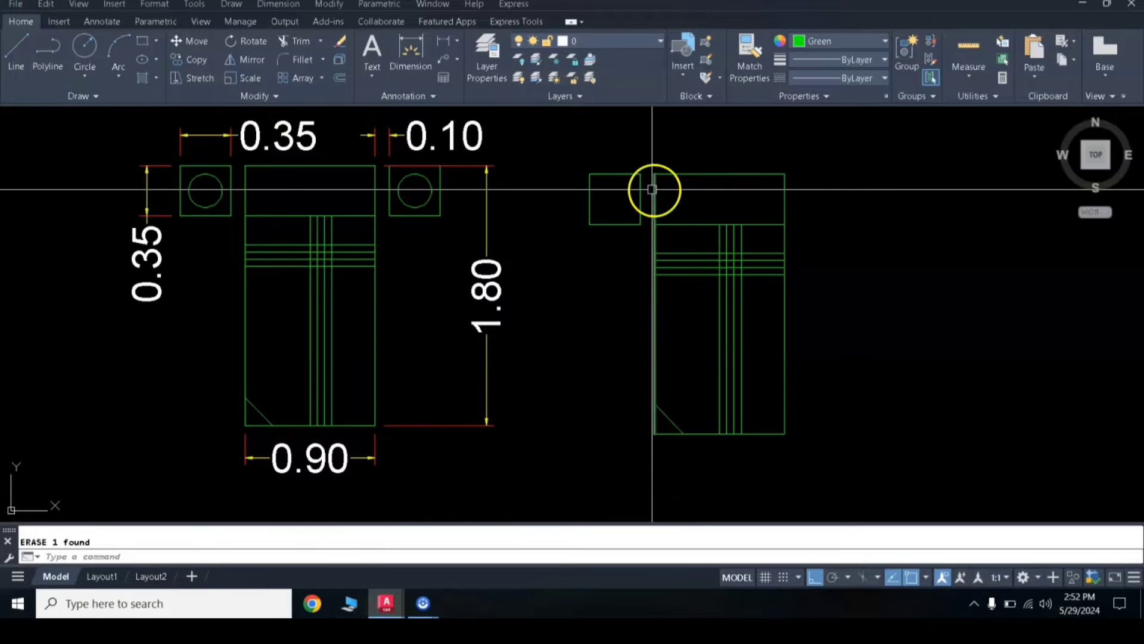
{"action": "left_click", "coordinate": [85, 48]}
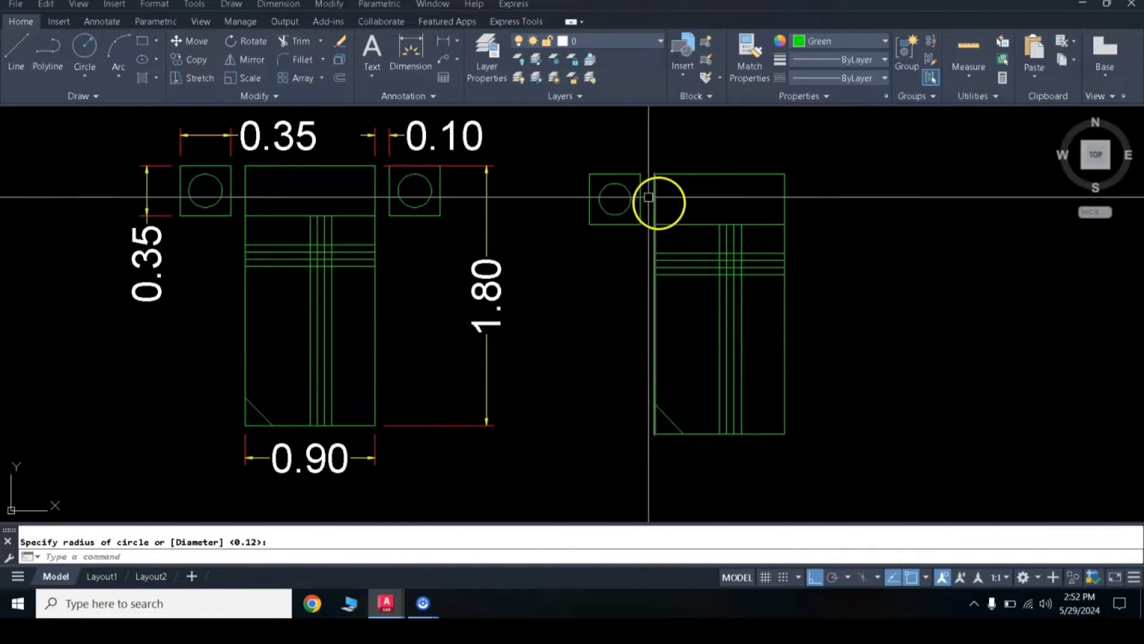
Mirror the bedside table and its lamp circle about the bed's vertical centre line, keeping the original.
{"action": "left_click", "coordinate": [571, 152]}
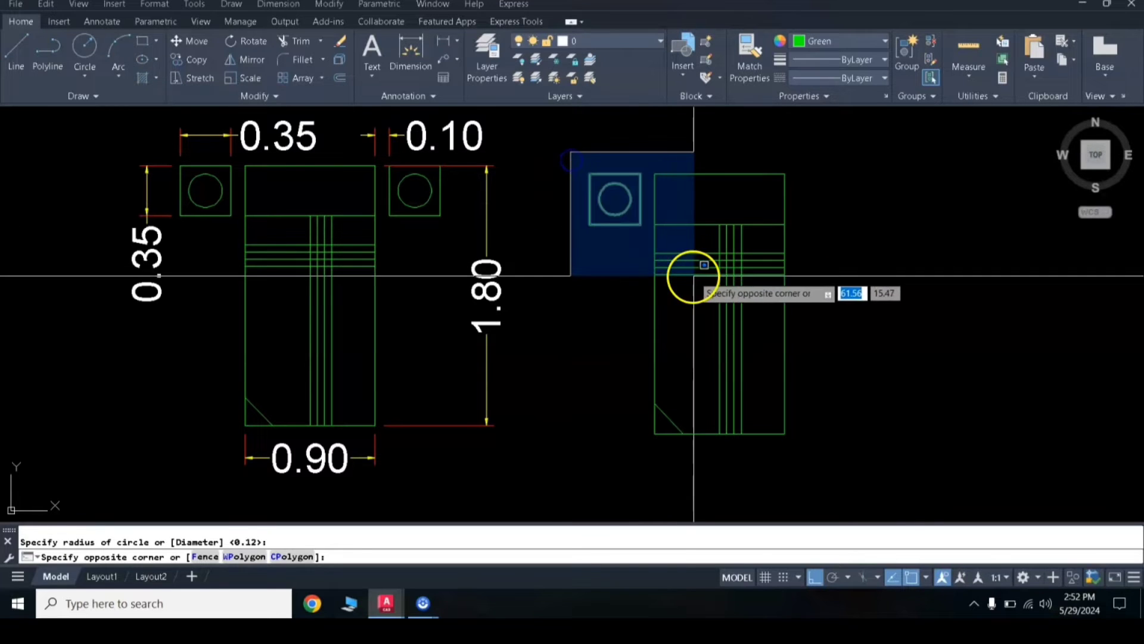
{"action": "left_click", "coordinate": [676, 241]}
{"action": "type", "text": "mi"}
{"action": "key", "text": "Return"}
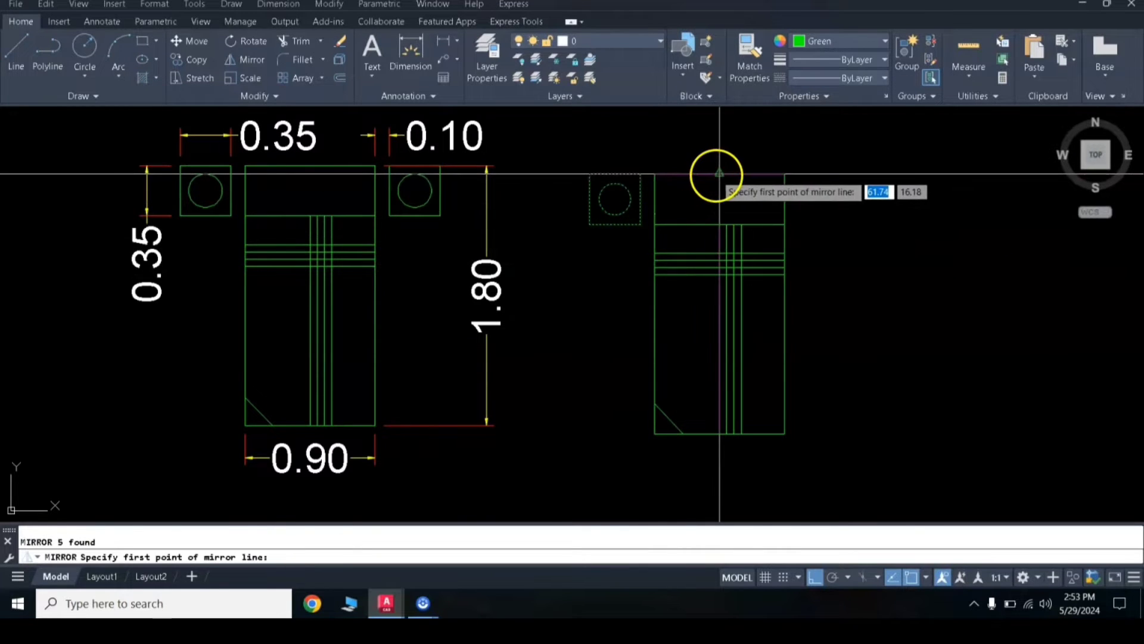
{"action": "left_click", "coordinate": [719, 174]}
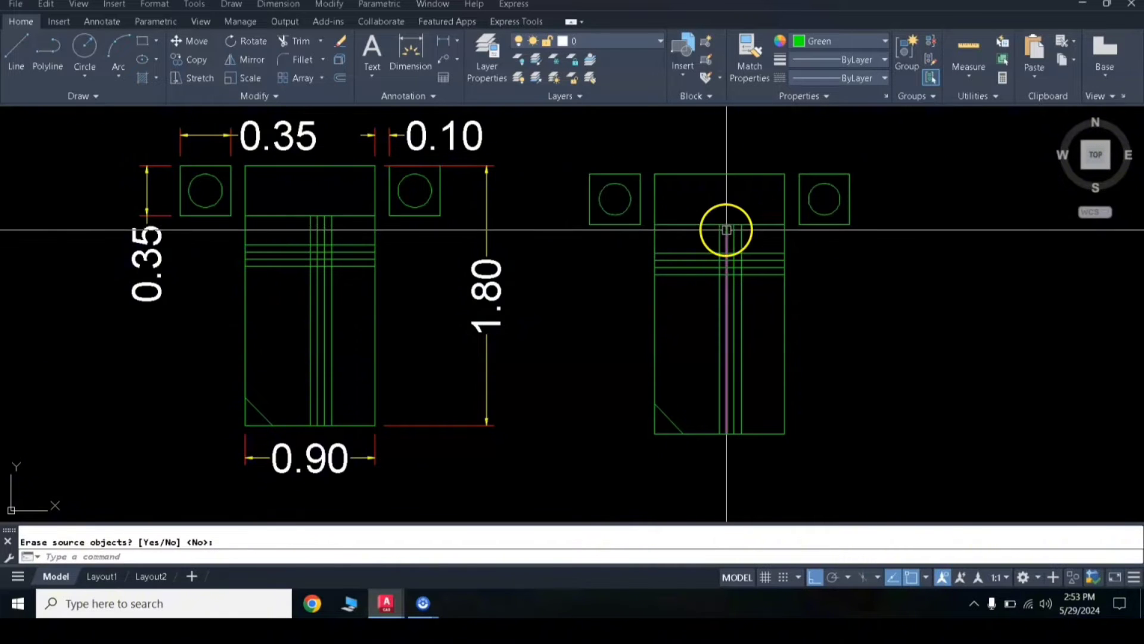
Copy the bed with both bedside tables to the empty area below the sofa set, with Ortho off.
{"action": "scroll", "coordinate": [726, 230], "scroll_direction": "down", "scroll_amount": 4}
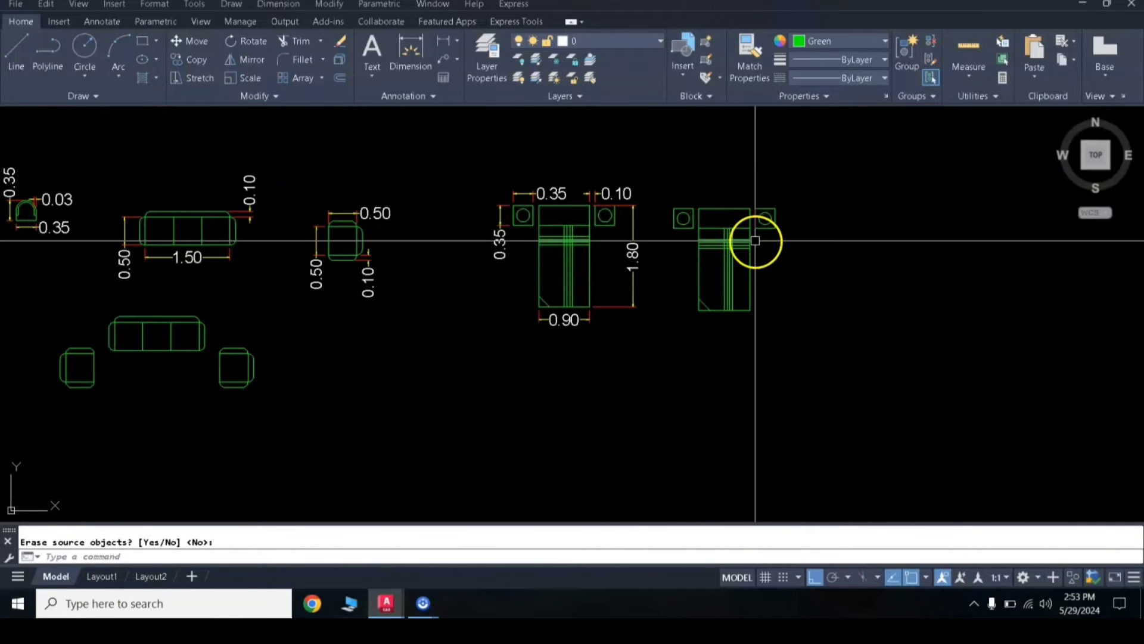
{"action": "middle_click_drag", "start_coordinate": [724, 264], "coordinate": [700, 244]}
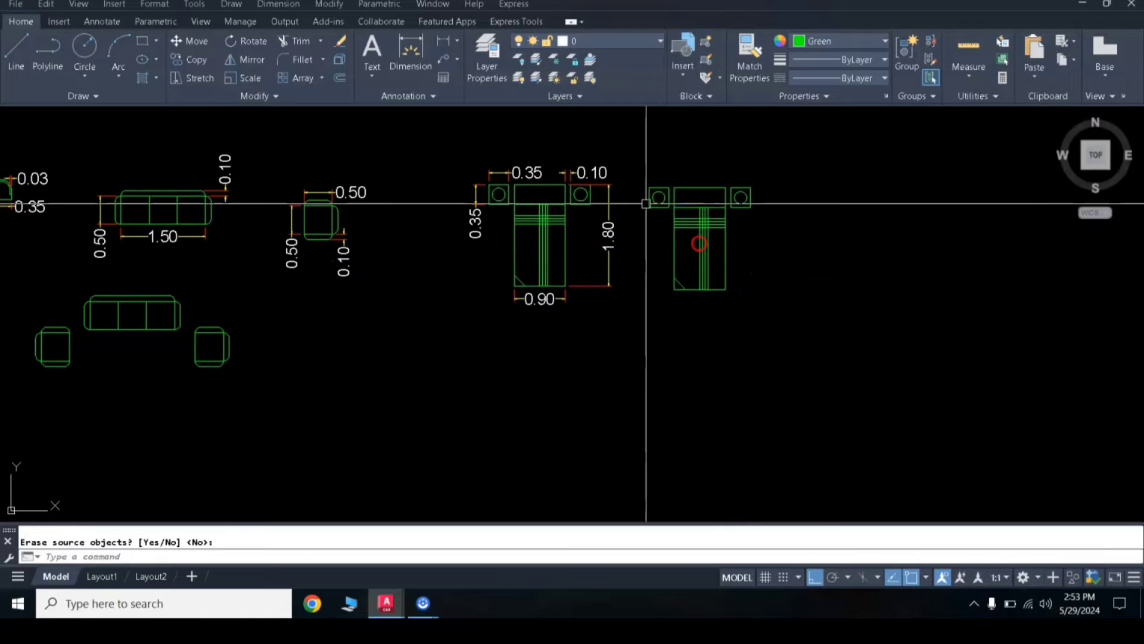
{"action": "left_click", "coordinate": [636, 159]}
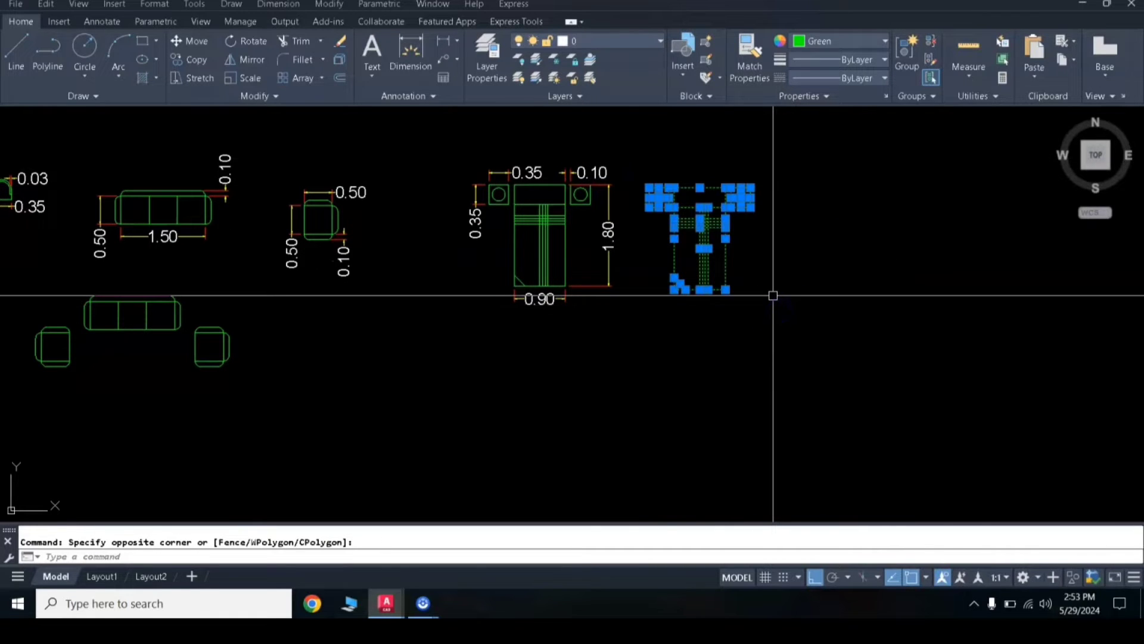
{"action": "type", "text": "o"}
{"action": "key", "text": "Return"}
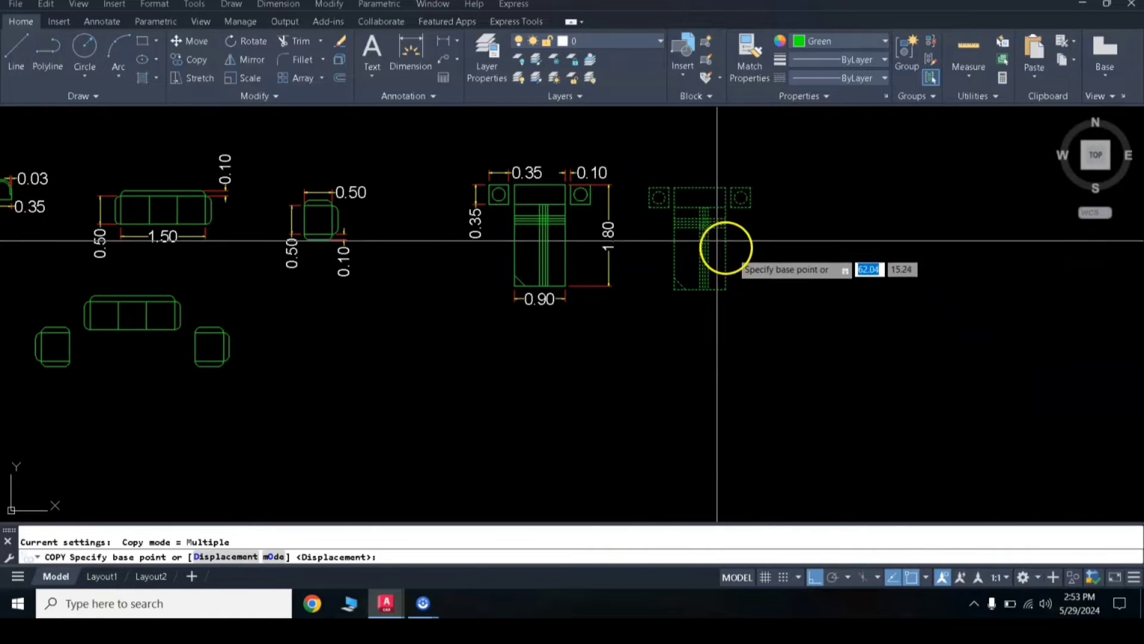
{"action": "left_click", "coordinate": [704, 227]}
{"action": "scroll", "coordinate": [718, 426], "scroll_direction": "down", "scroll_amount": 5}
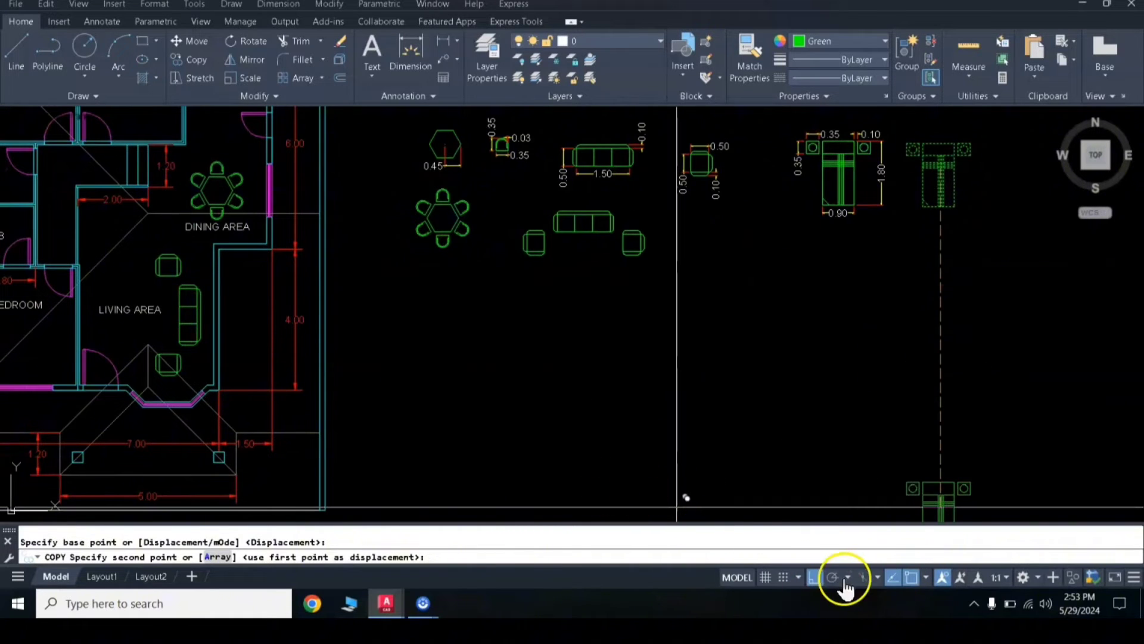
{"action": "left_click", "coordinate": [817, 577]}
{"action": "left_click", "coordinate": [504, 388]}
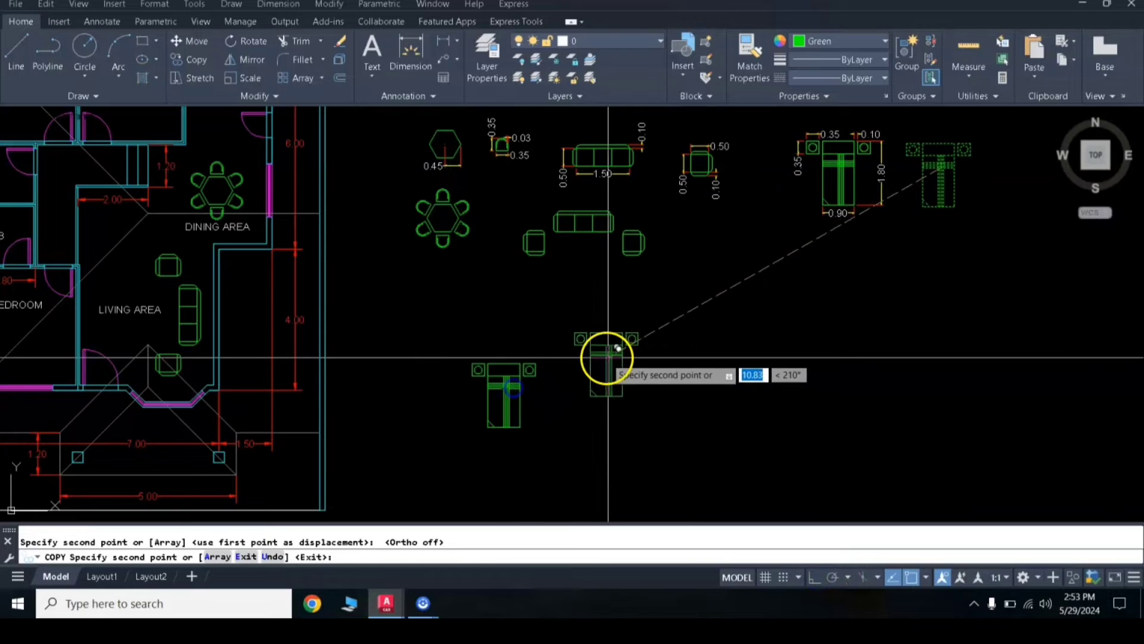
{"action": "key", "text": "Return"}
Rotate the copied bed set 270° with Ortho on, so that its head end faces right.
{"action": "scroll", "coordinate": [158, 217], "scroll_direction": "down", "scroll_amount": 3}
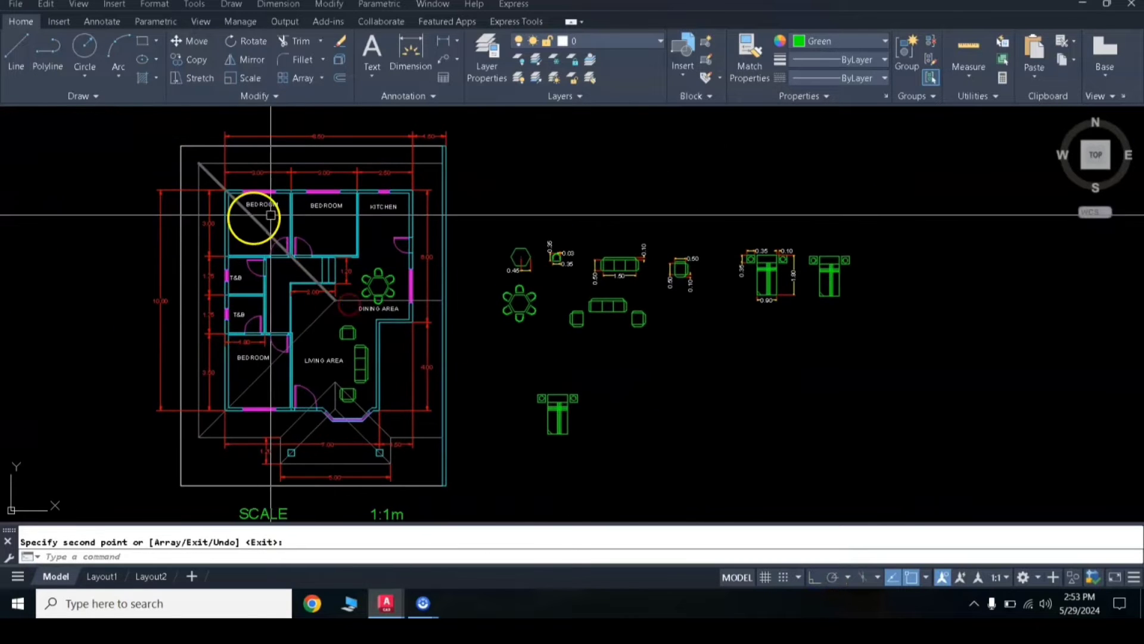
{"action": "left_click", "coordinate": [534, 378]}
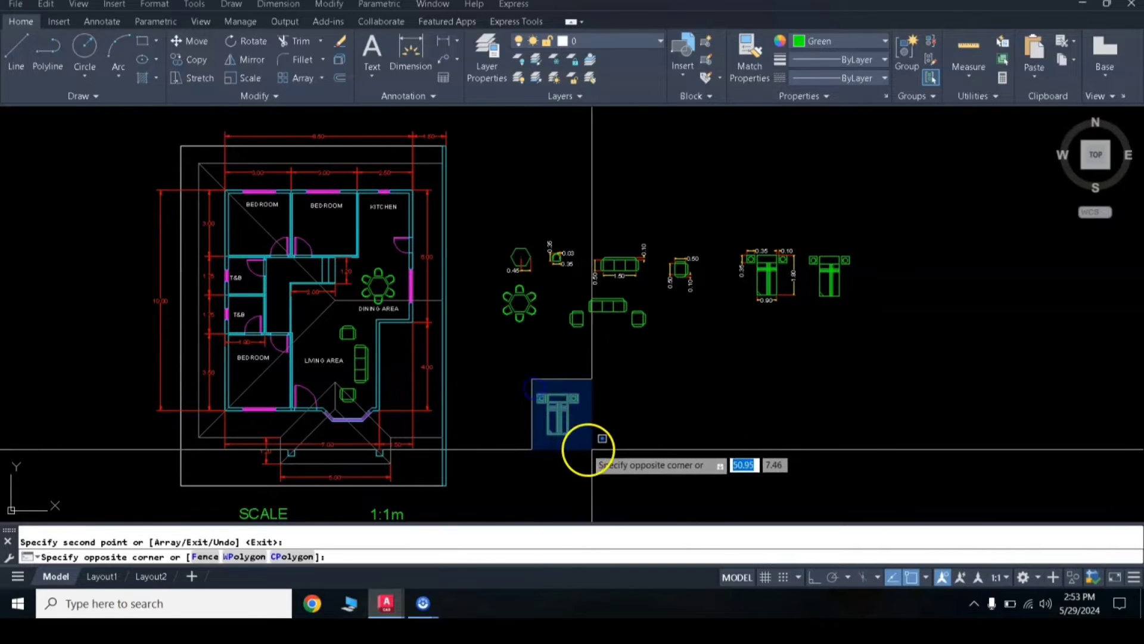
{"action": "type", "text": "R"}
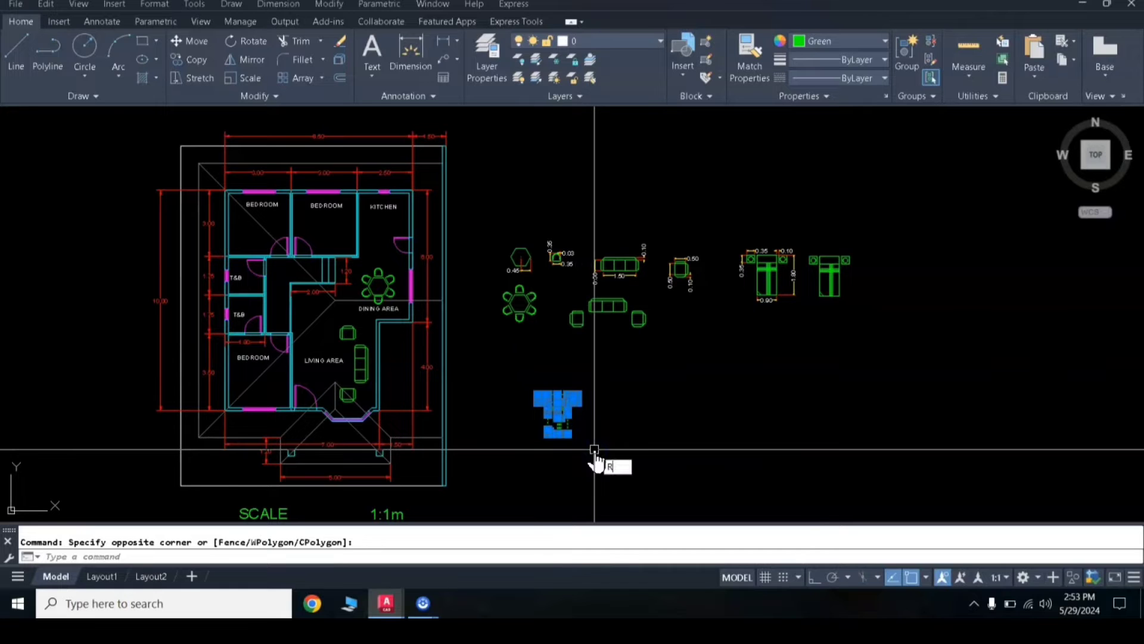
{"action": "type", "text": "O"}
{"action": "key", "text": "Return"}
{"action": "left_click", "coordinate": [561, 410]}
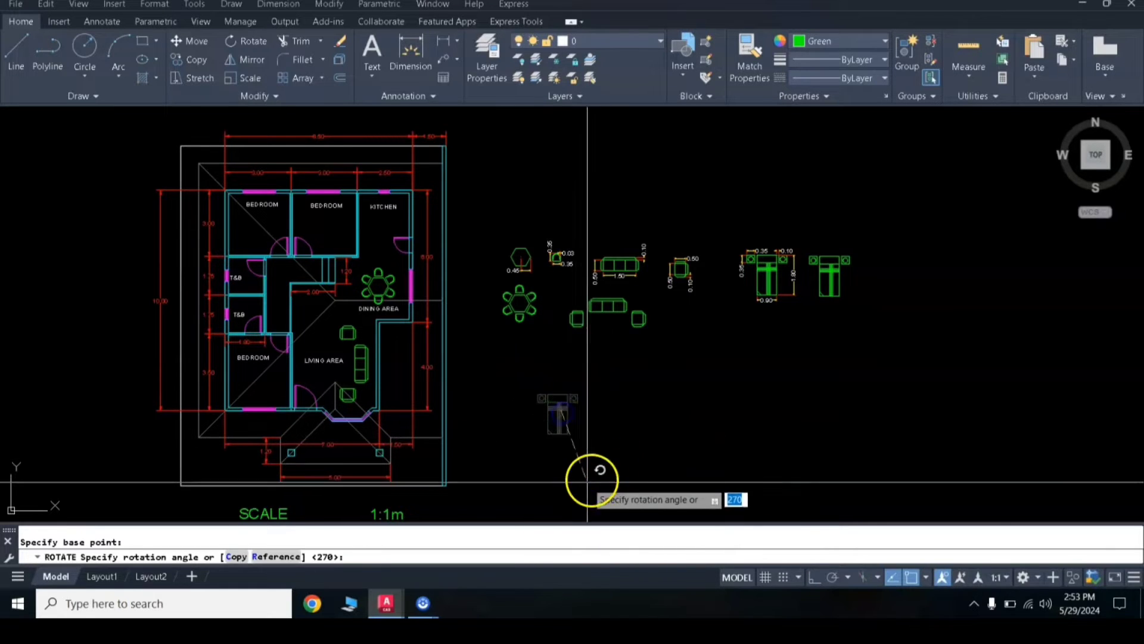
{"action": "left_click", "coordinate": [815, 578]}
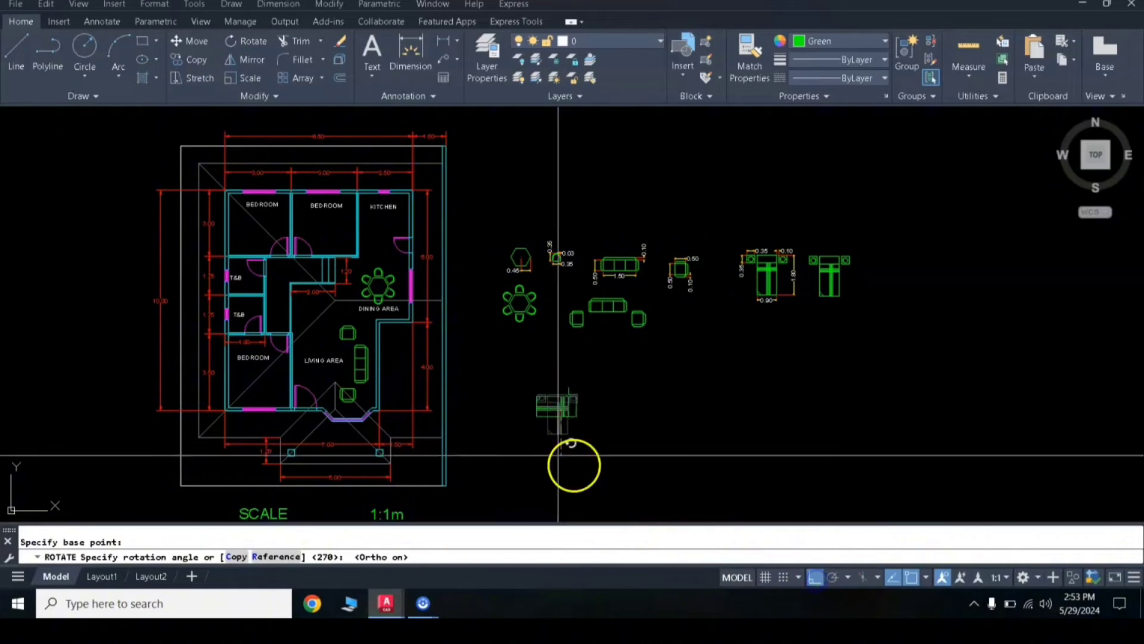
{"action": "left_click", "coordinate": [547, 455]}
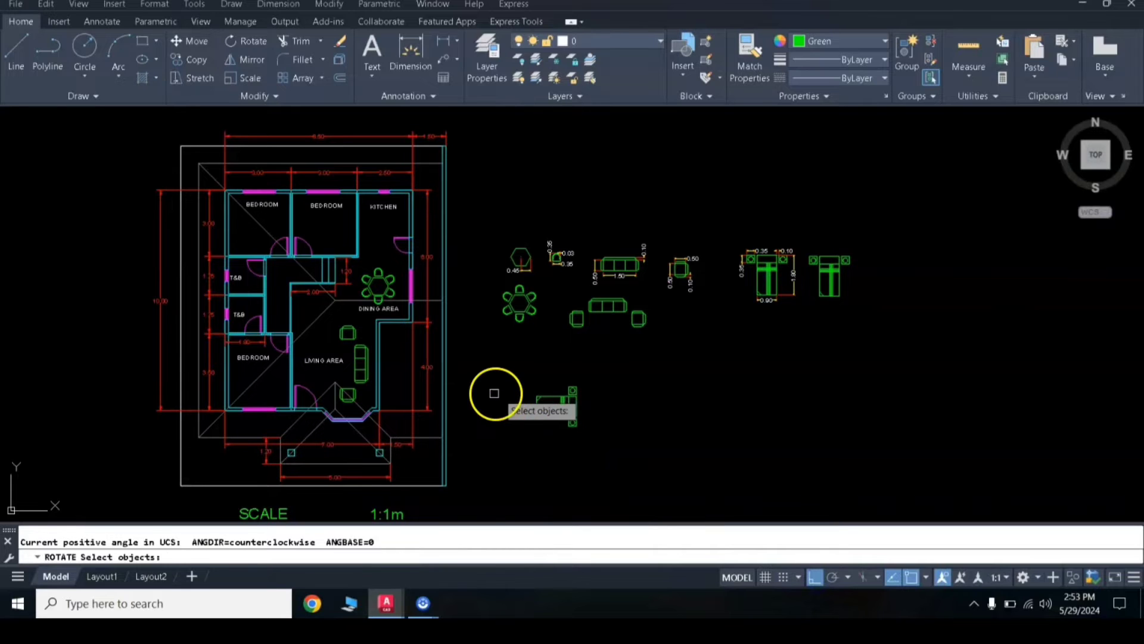
{"action": "key", "text": "Return"}
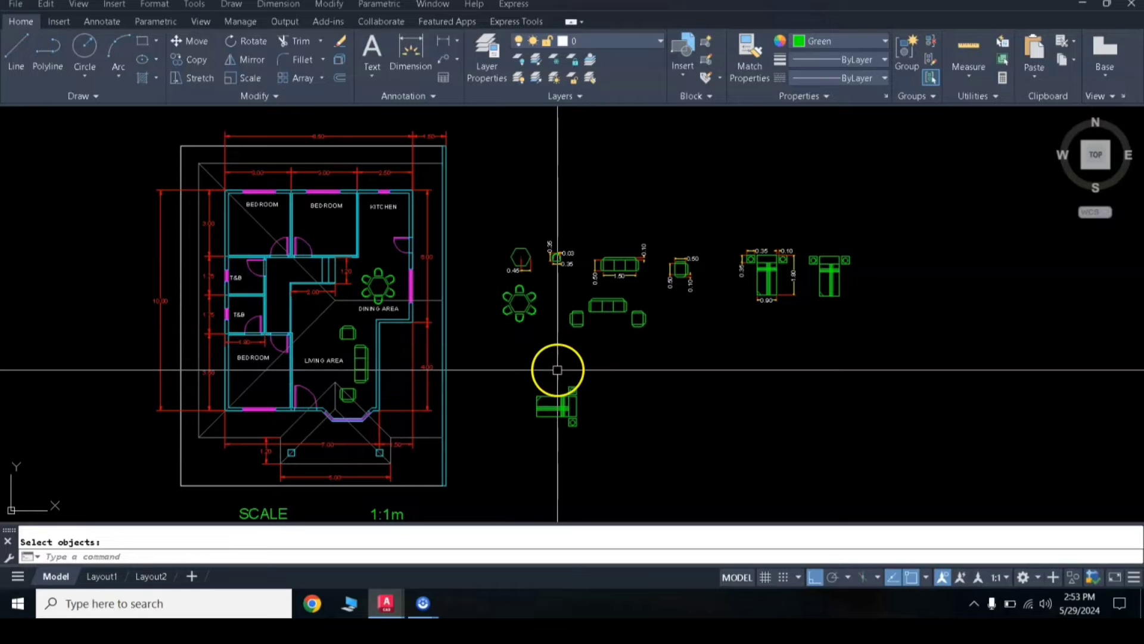
Move the rotated bed set into the upper middle bedroom with its head end beside the kitchen wall, with Ortho off.
{"action": "left_click", "coordinate": [514, 375]}
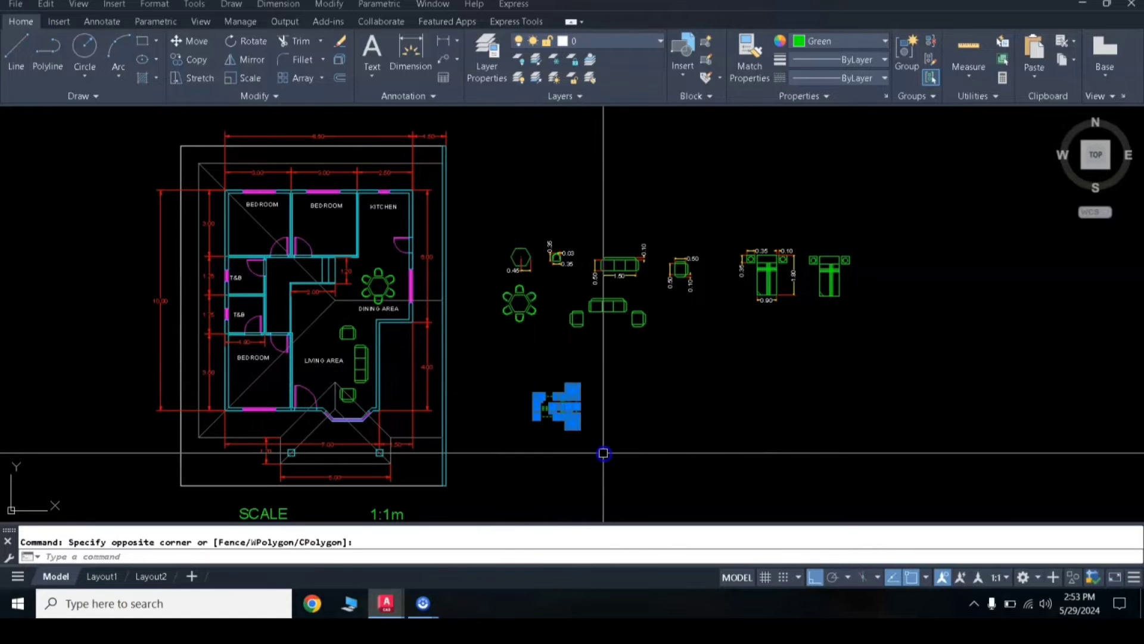
{"action": "key", "text": "Return"}
{"action": "left_click", "coordinate": [554, 406]}
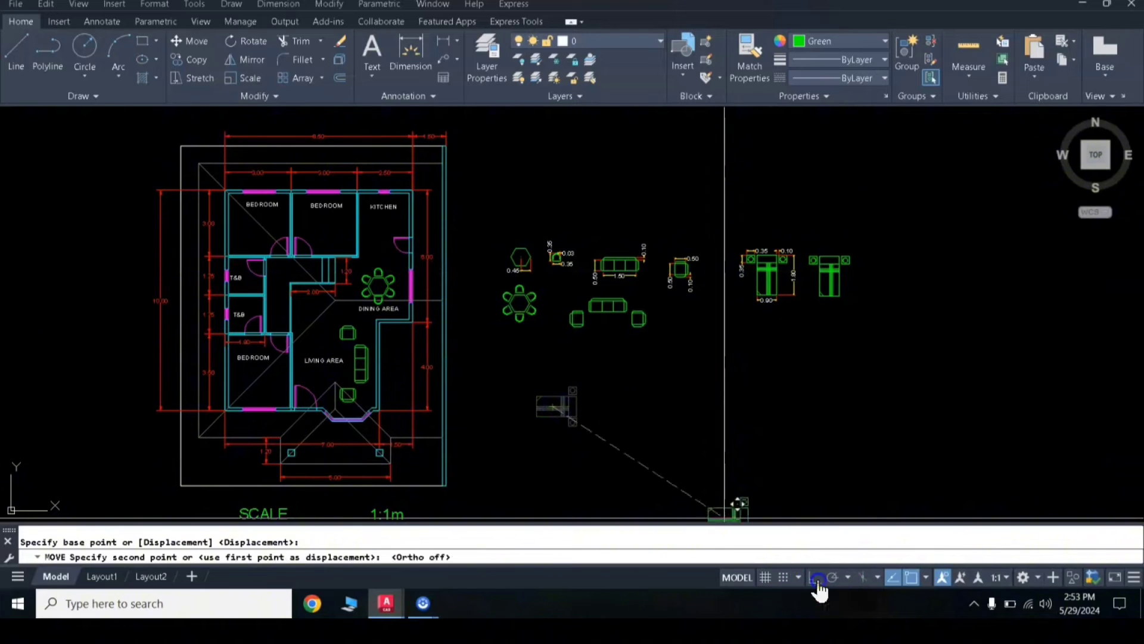
{"action": "scroll", "coordinate": [315, 256], "scroll_direction": "up", "scroll_amount": 4}
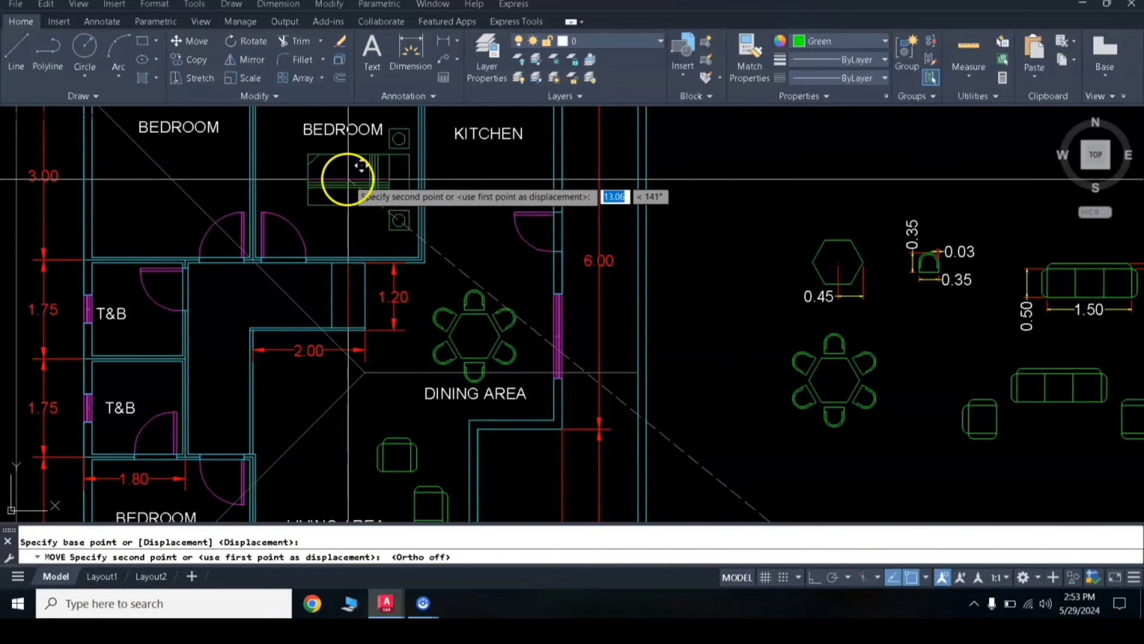
{"action": "left_click", "coordinate": [351, 171]}
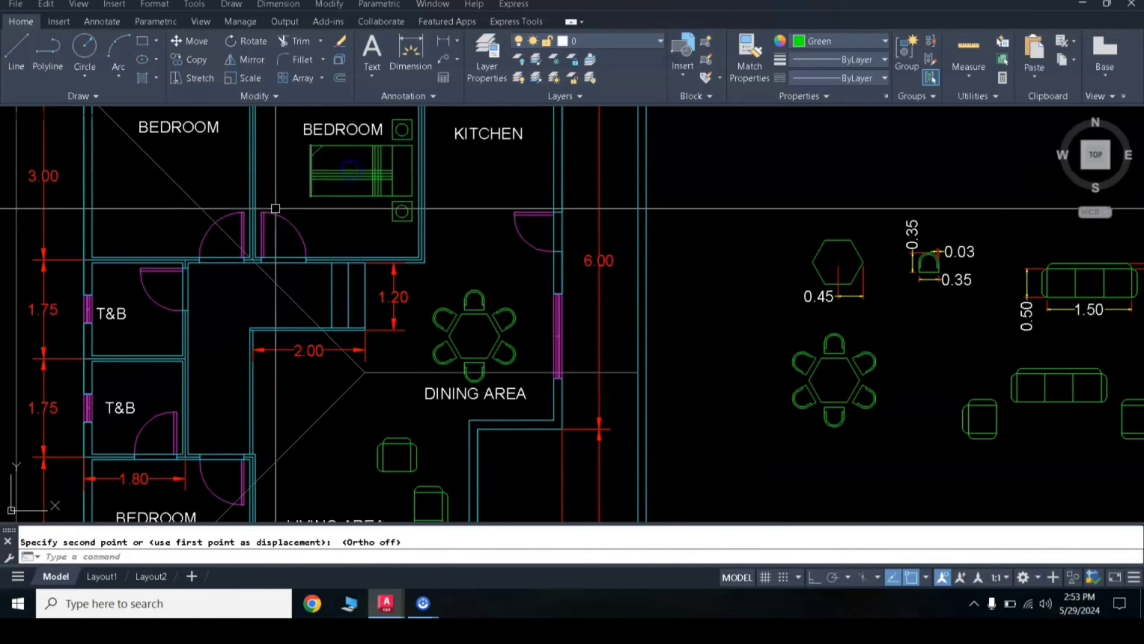
Mirror the bed and both bedside tables about the wall between the two upper bedrooms, keeping the original.
{"action": "middle_click_drag", "start_coordinate": [275, 208], "coordinate": [386, 282]}
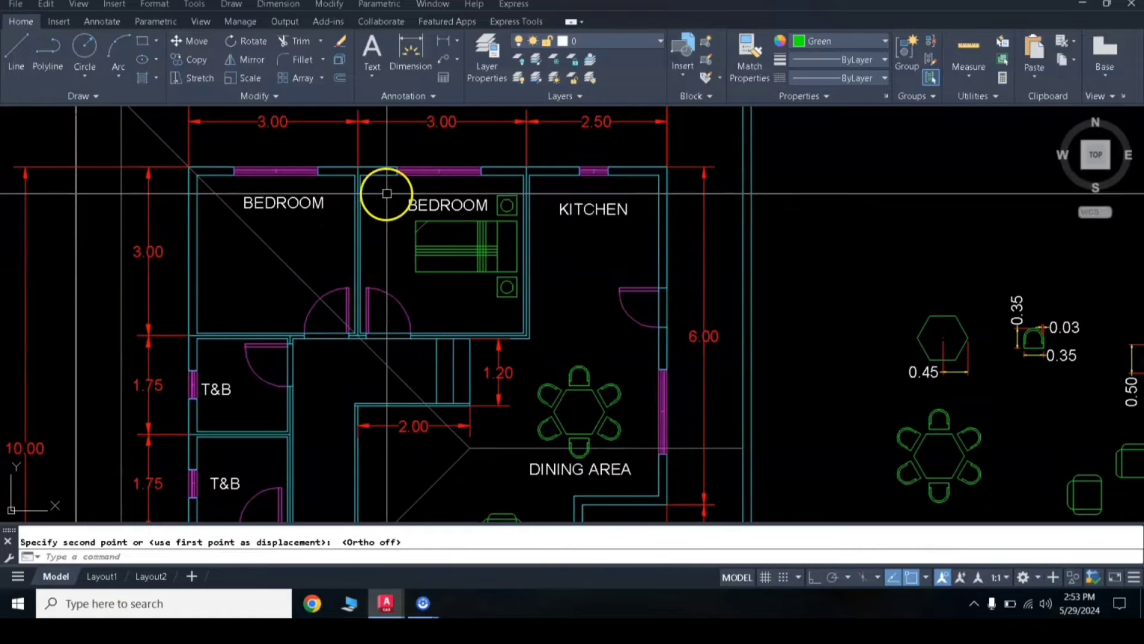
{"action": "left_click", "coordinate": [464, 189]}
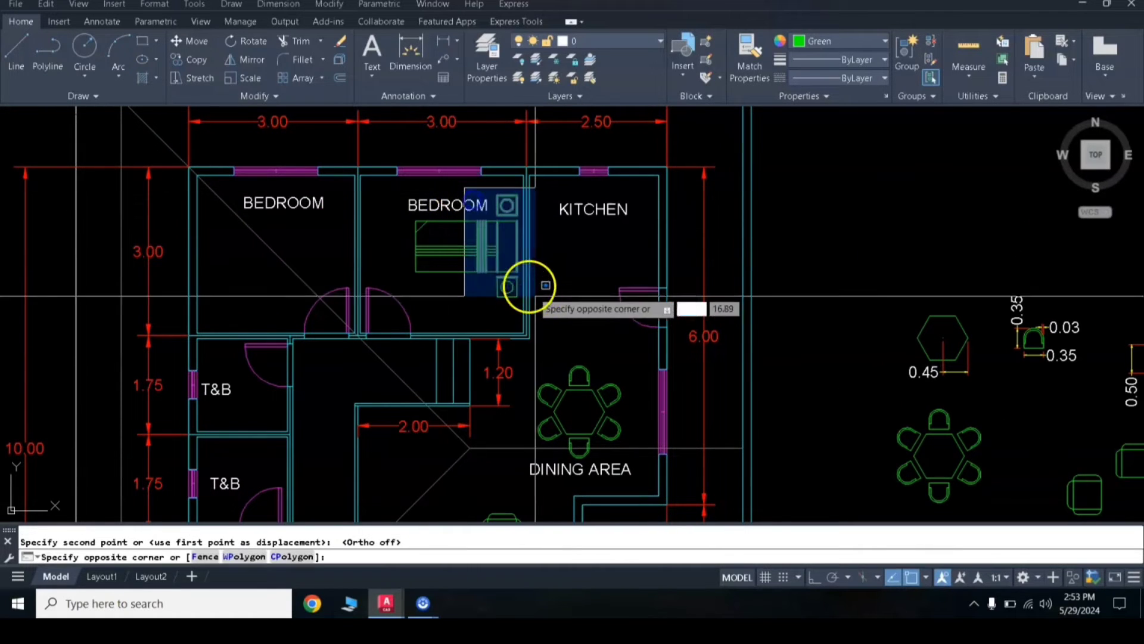
{"action": "left_click", "coordinate": [528, 286]}
{"action": "left_click", "coordinate": [396, 210]}
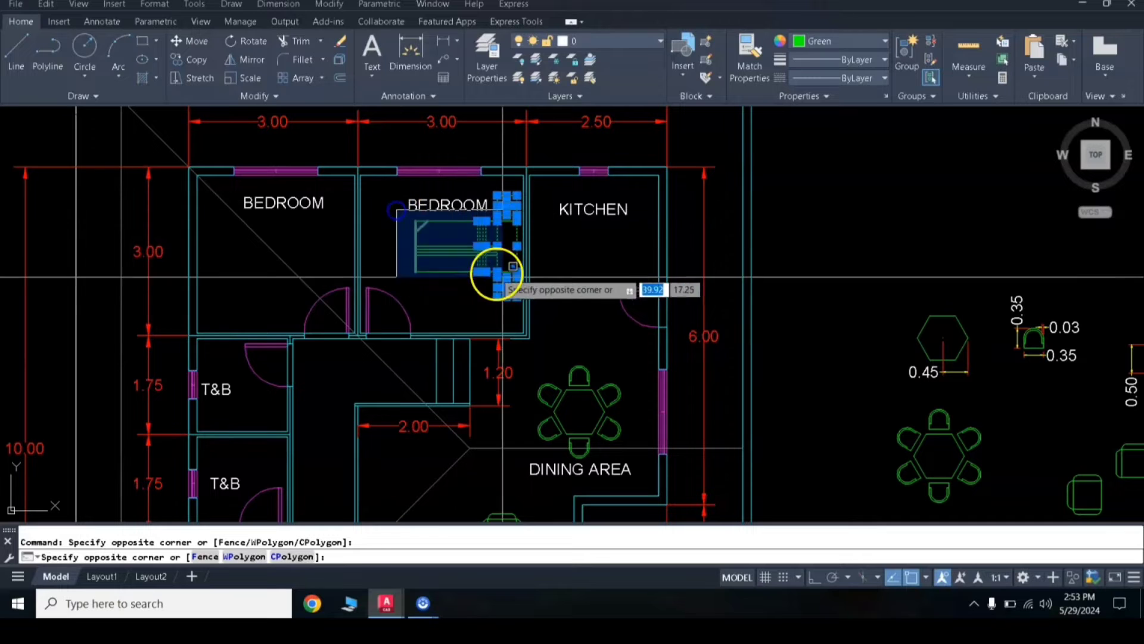
{"action": "left_click", "coordinate": [524, 277]}
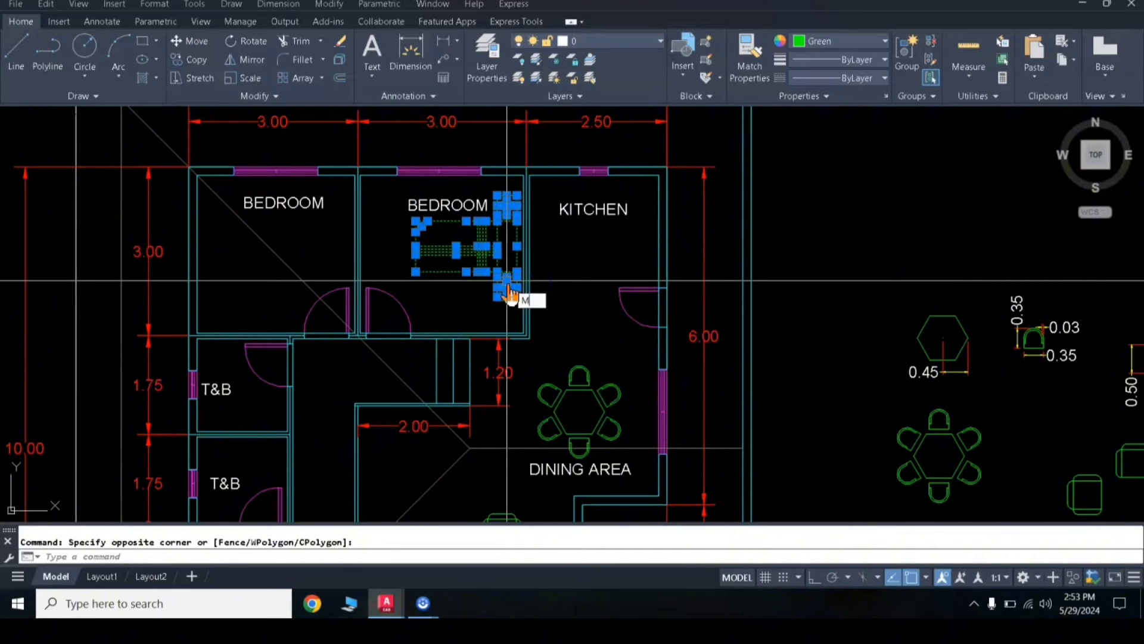
{"action": "key", "text": "Return"}
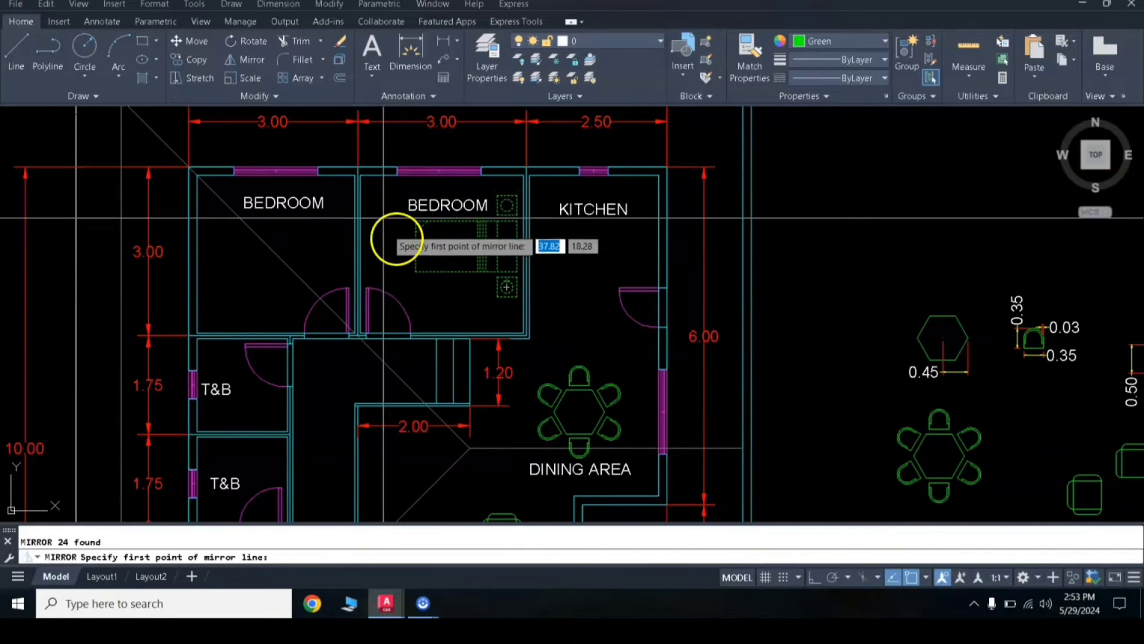
{"action": "left_click", "coordinate": [361, 158]}
{"action": "middle_click_drag", "start_coordinate": [377, 113], "coordinate": [373, 214]}
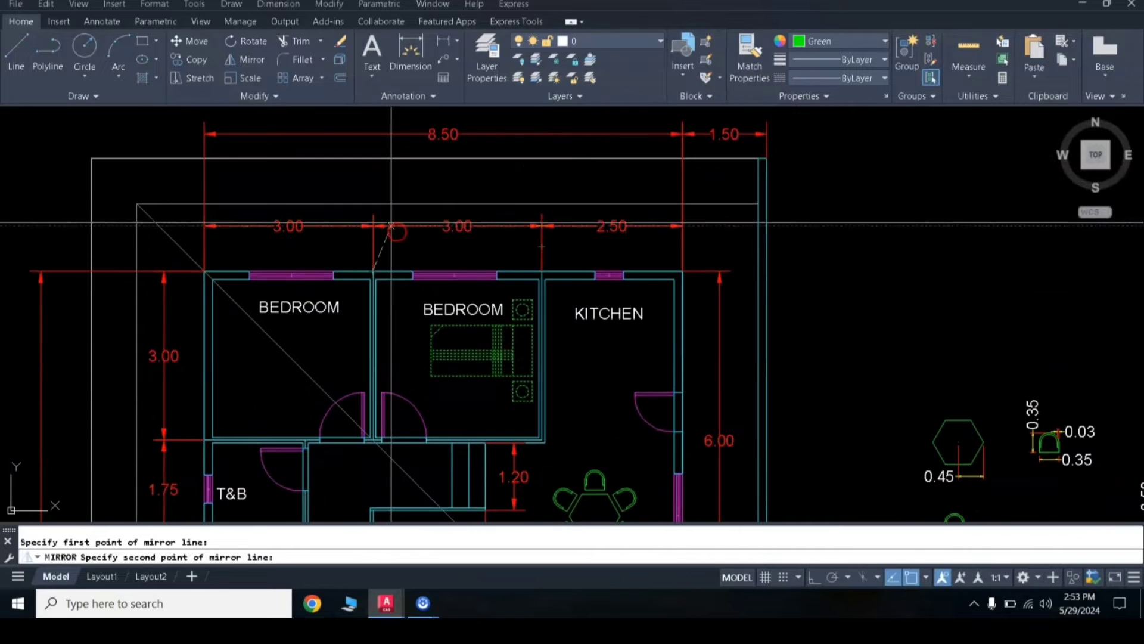
{"action": "left_click", "coordinate": [373, 214]}
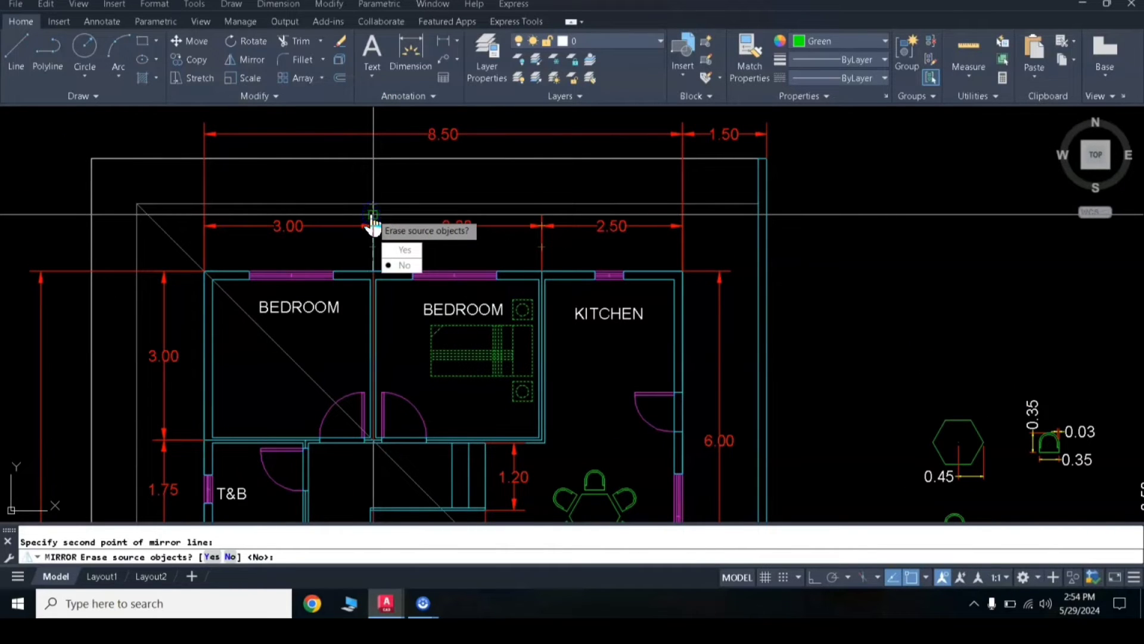
{"action": "key", "text": "Return"}
Move the mirrored bed set in the upper left bedroom slightly inward, away from the outer wall.
{"action": "scroll", "coordinate": [324, 352], "scroll_direction": "down", "scroll_amount": 2}
{"action": "mouse_move", "coordinate": [319, 358]}
{"action": "middle_mouse_down"}
{"action": "mouse_move", "coordinate": [305, 325]}
{"action": "mouse_move", "coordinate": [323, 233]}
{"action": "middle_mouse_up"}
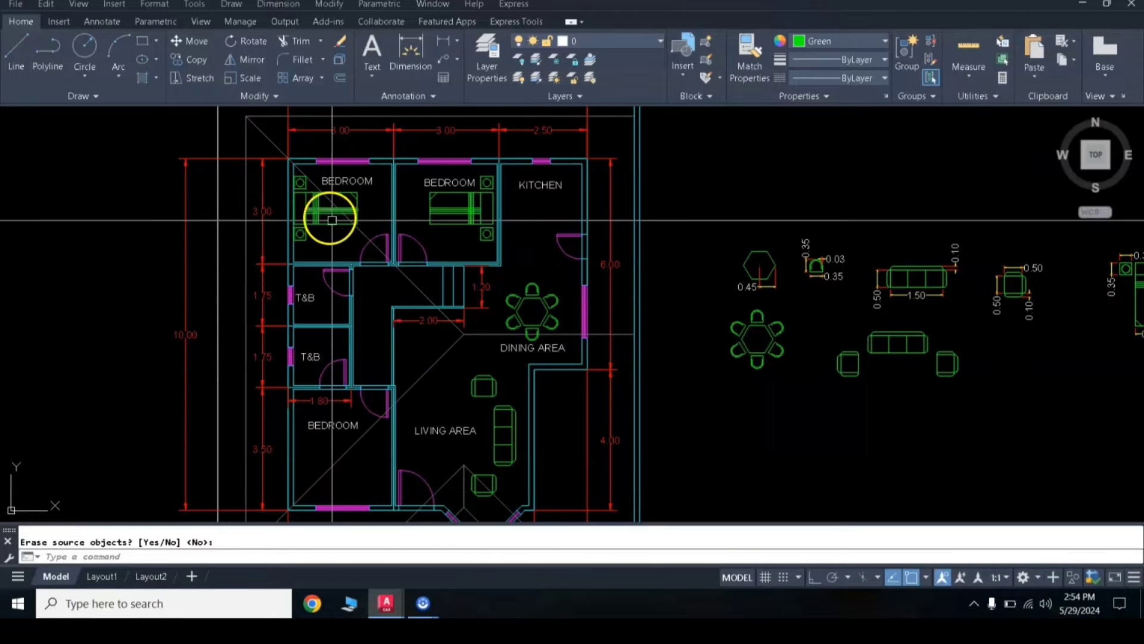
{"action": "middle_click_drag", "start_coordinate": [336, 242], "coordinate": [365, 219]}
{"action": "scroll", "coordinate": [308, 165], "scroll_direction": "up", "scroll_amount": 4}
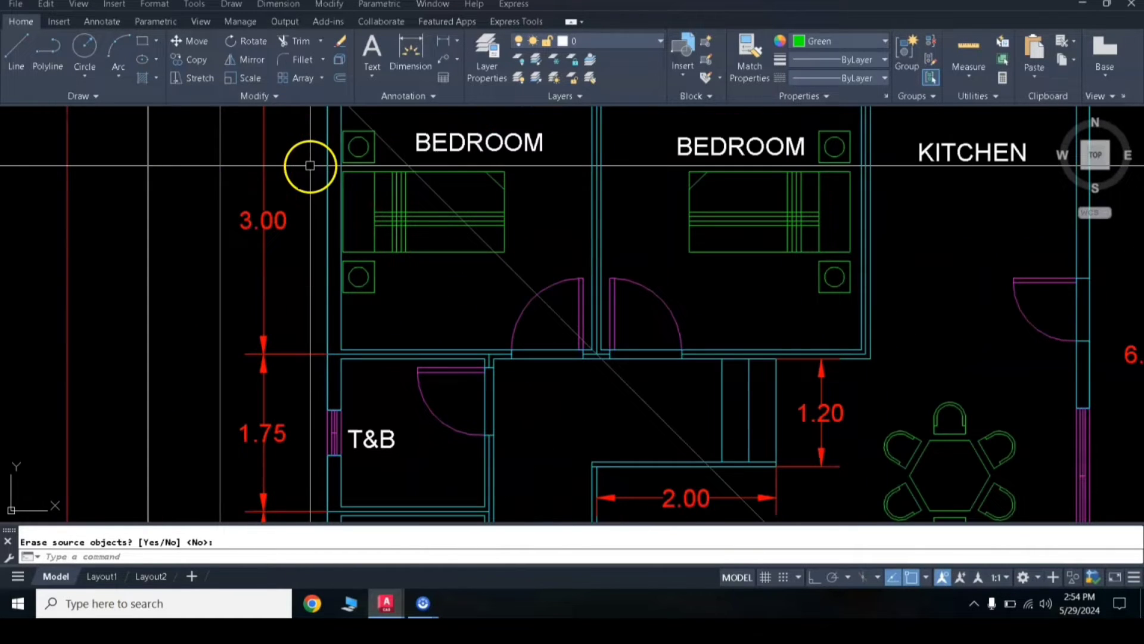
{"action": "left_click", "coordinate": [317, 114]}
{"action": "left_click", "coordinate": [428, 319]}
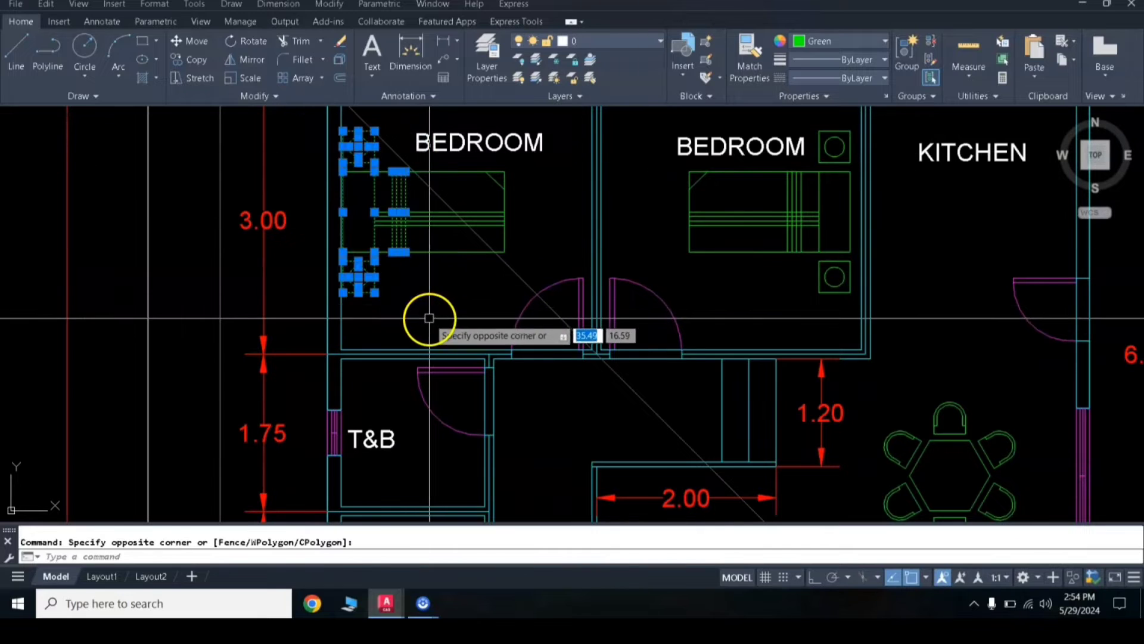
{"action": "left_click", "coordinate": [319, 154]}
{"action": "left_click", "coordinate": [524, 294]}
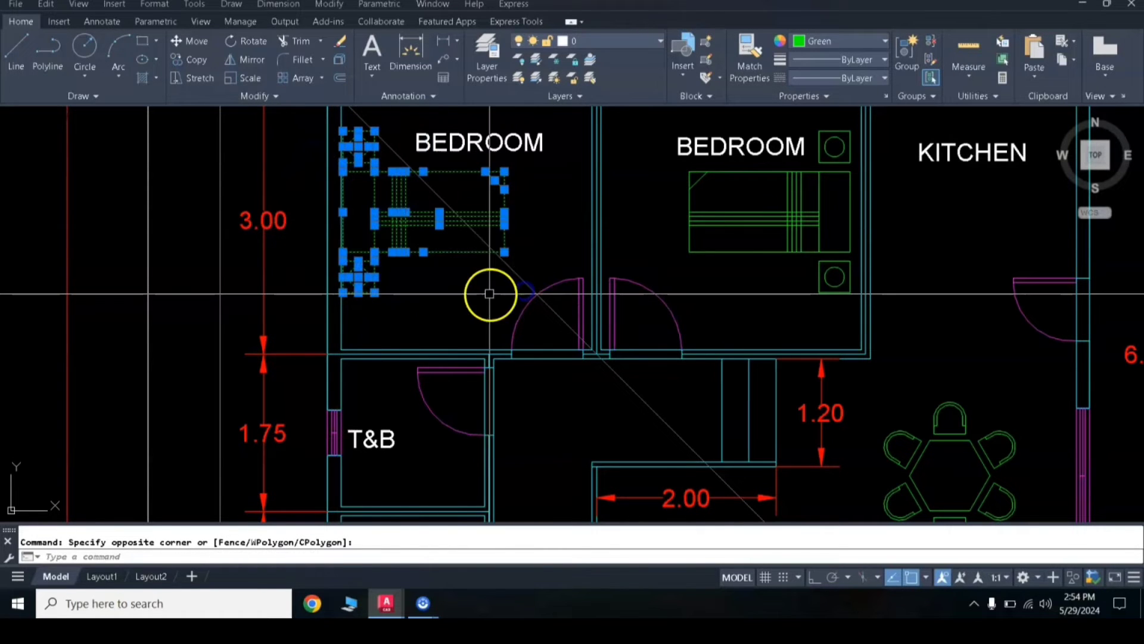
{"action": "type", "text": "m"}
{"action": "key", "text": "Return"}
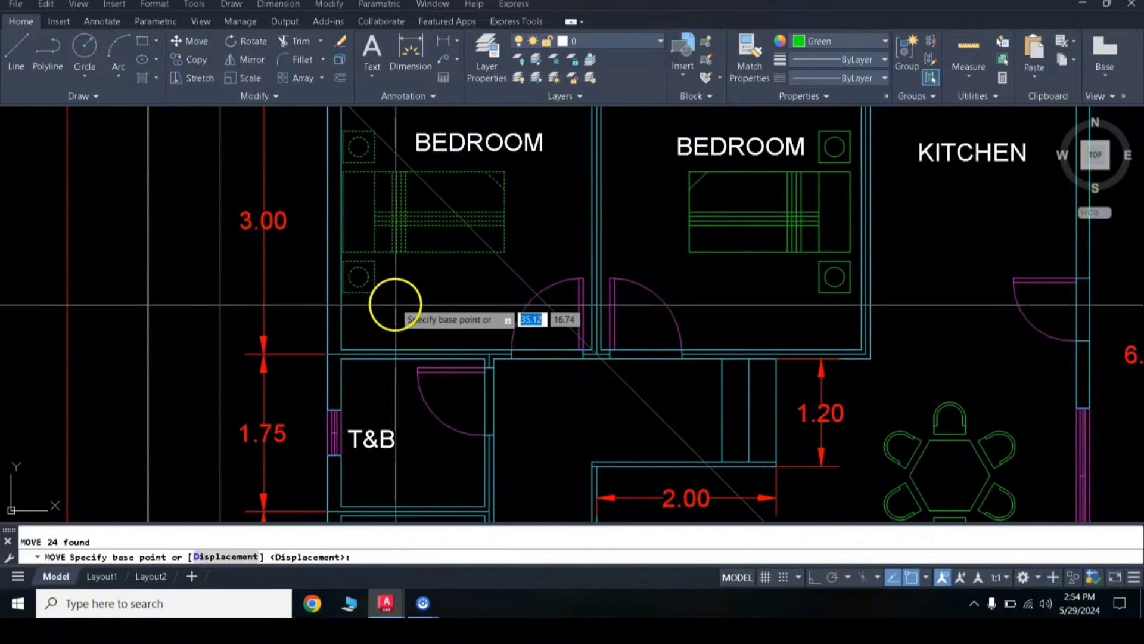
{"action": "left_click", "coordinate": [401, 303]}
{"action": "left_click", "coordinate": [417, 292]}
Copy the upper left bedroom's bed and bedside tables into the lower bedroom, with the head end toward the outer wall.
{"action": "left_click", "coordinate": [313, 119]}
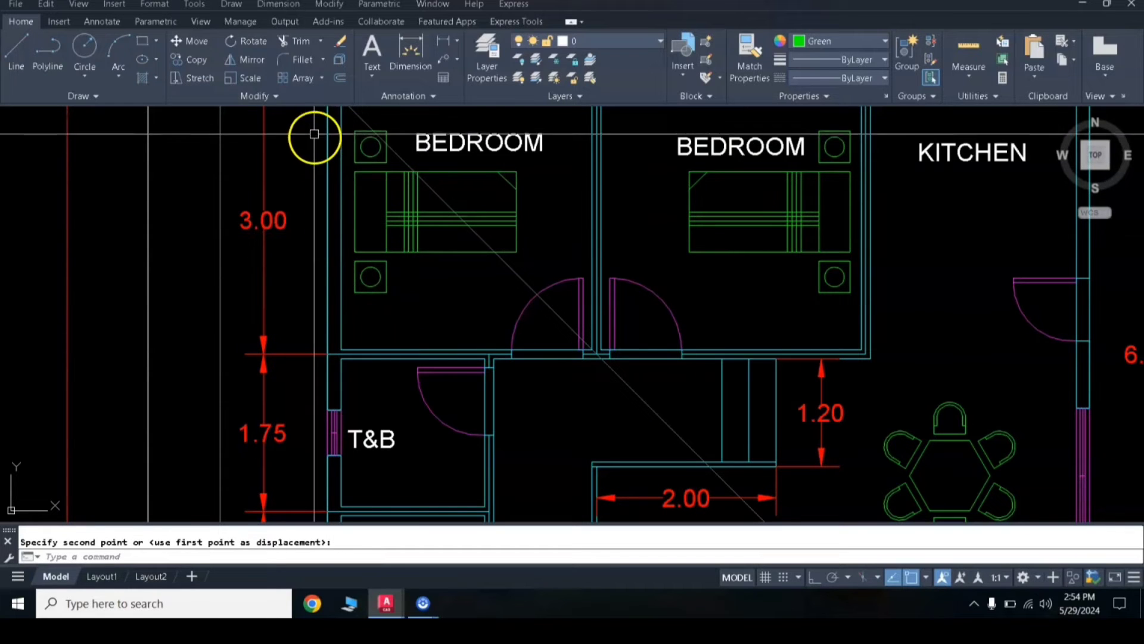
{"action": "left_click", "coordinate": [422, 309]}
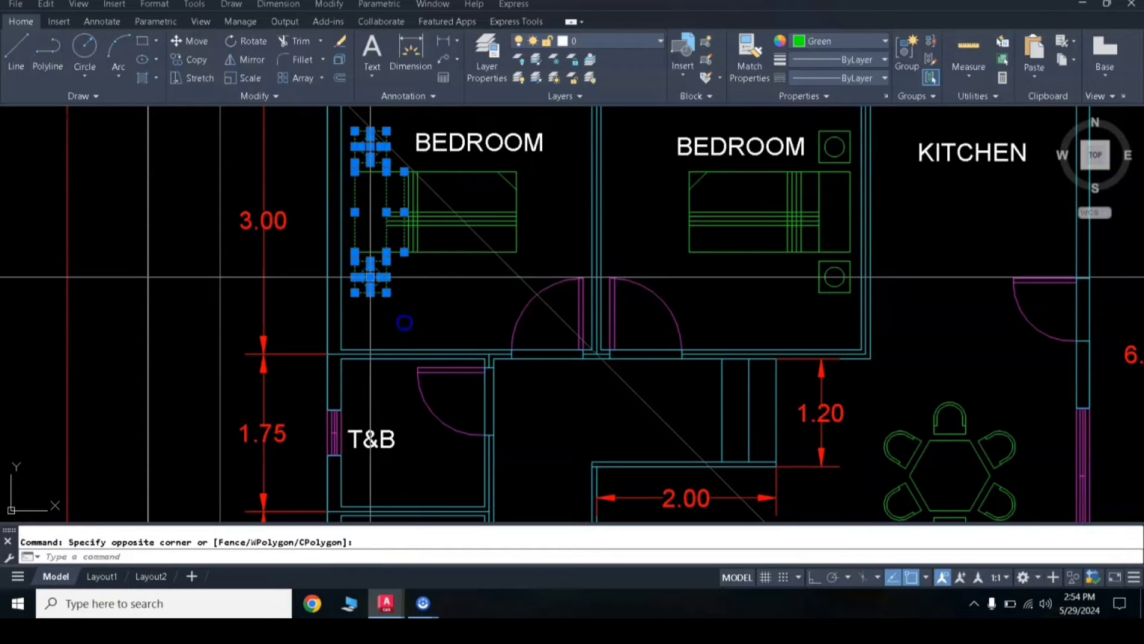
{"action": "left_click", "coordinate": [316, 160]}
{"action": "left_click", "coordinate": [528, 266]}
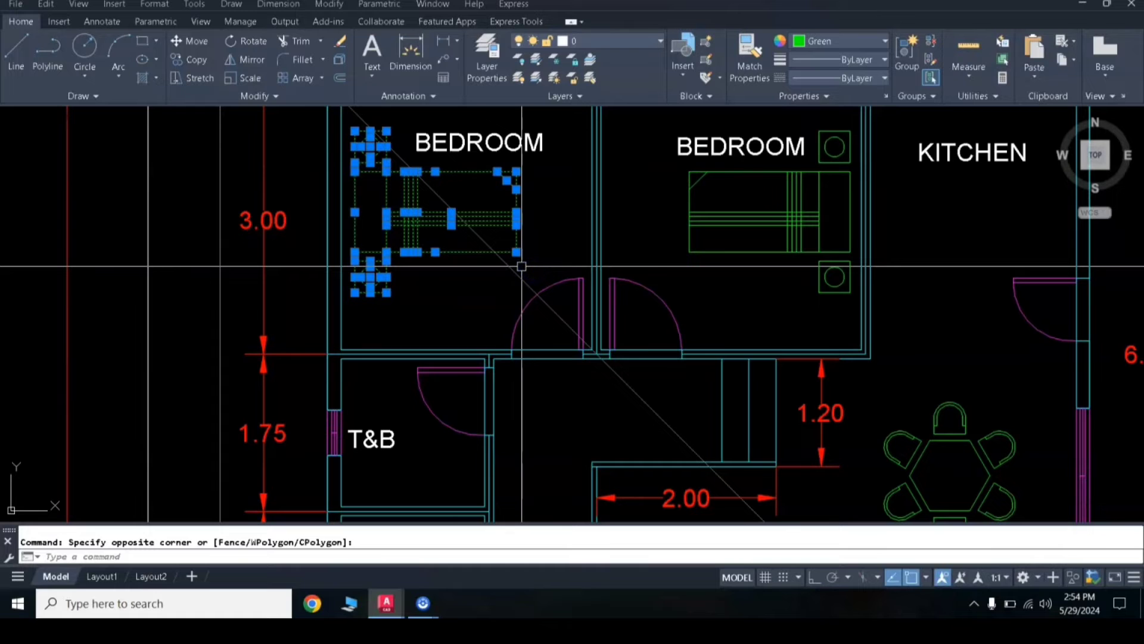
{"action": "type", "text": "co"}
{"action": "key", "text": "Return"}
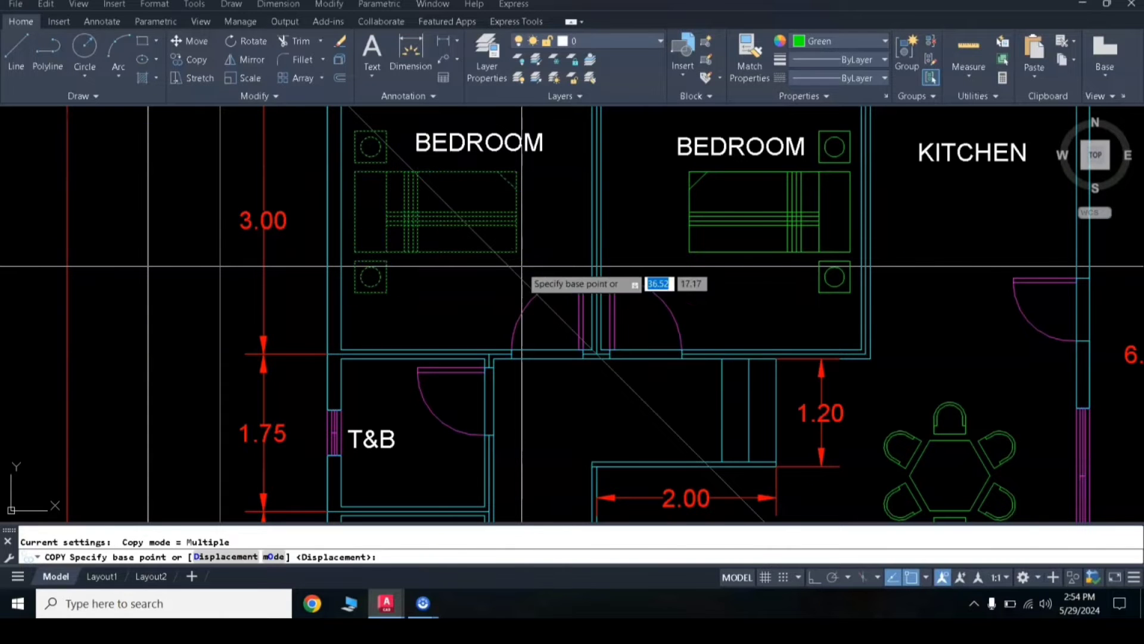
{"action": "left_click", "coordinate": [435, 210]}
{"action": "scroll", "coordinate": [459, 272], "scroll_direction": "down", "scroll_amount": 5}
{"action": "scroll", "coordinate": [434, 351], "scroll_direction": "up", "scroll_amount": 3}
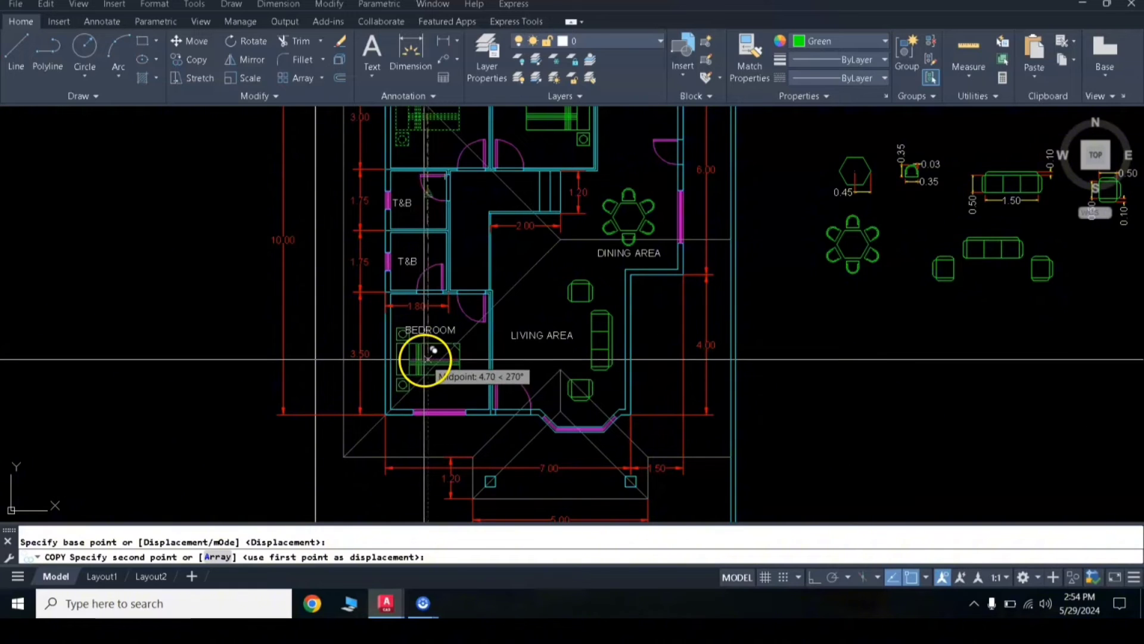
{"action": "left_click", "coordinate": [423, 360]}
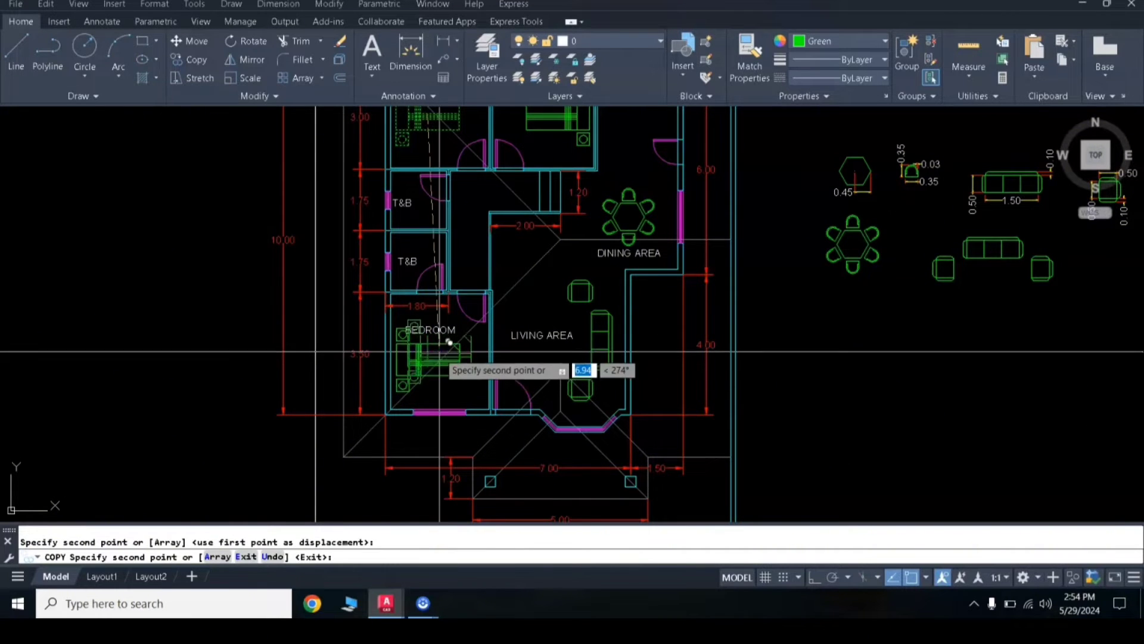
Move the lower bedroom's BEDROOM label up, clear of the bed and bedside table.
{"action": "scroll", "coordinate": [434, 325], "scroll_direction": "up", "scroll_amount": 3}
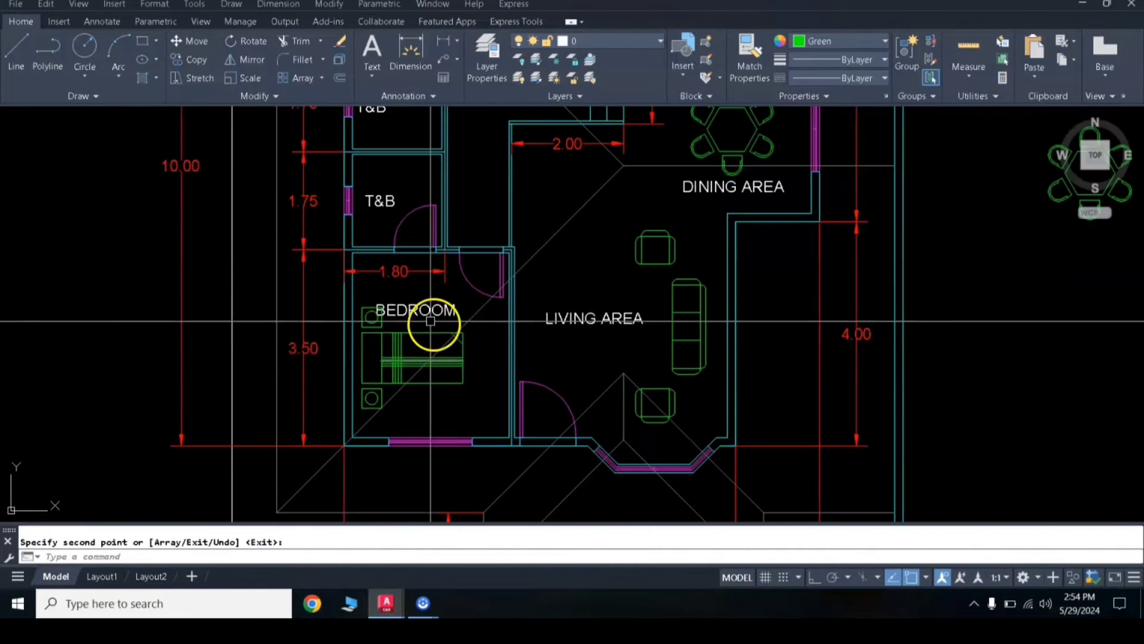
{"action": "type", "text": "m"}
{"action": "right_click", "coordinate": [415, 324]}
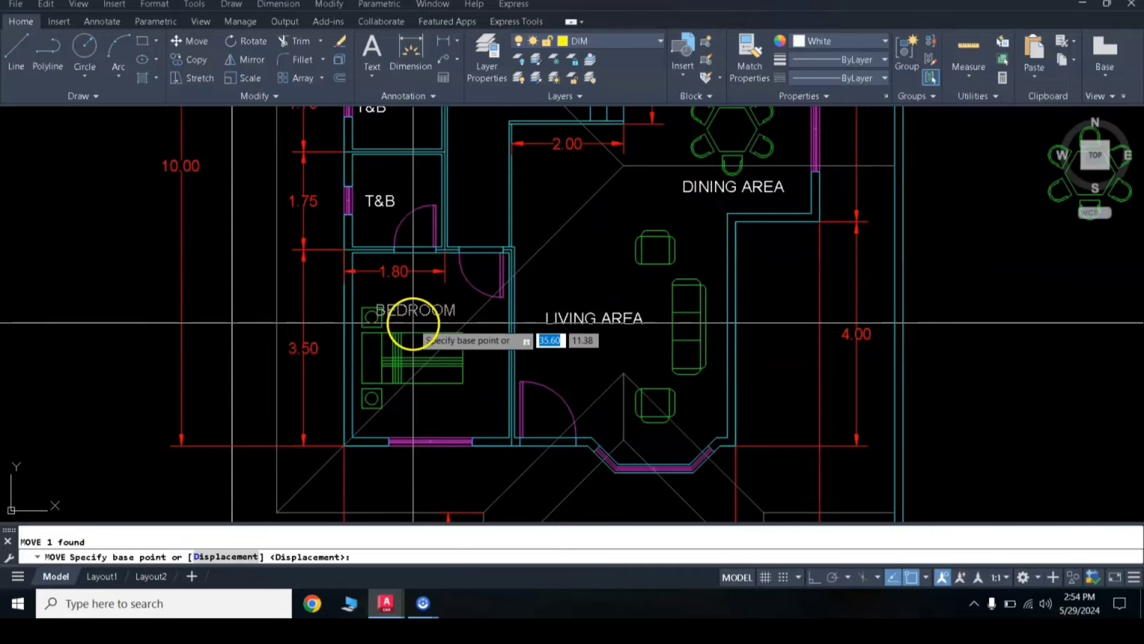
{"action": "left_click", "coordinate": [417, 316]}
{"action": "left_click", "coordinate": [423, 301]}
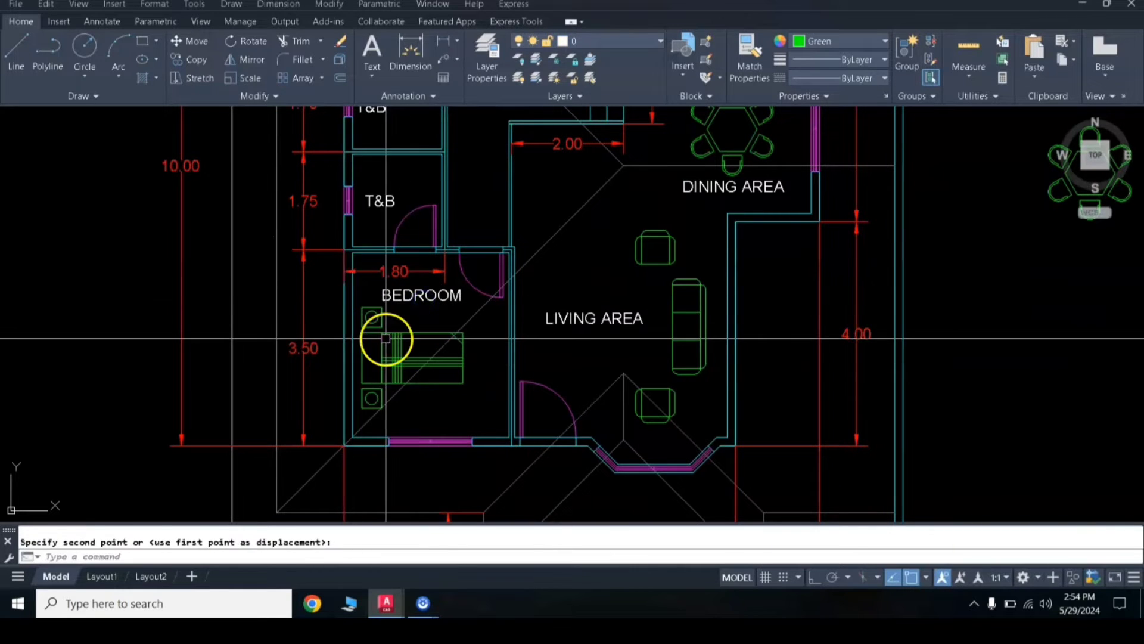
{"action": "scroll", "coordinate": [455, 281], "scroll_direction": "down", "scroll_amount": 4}
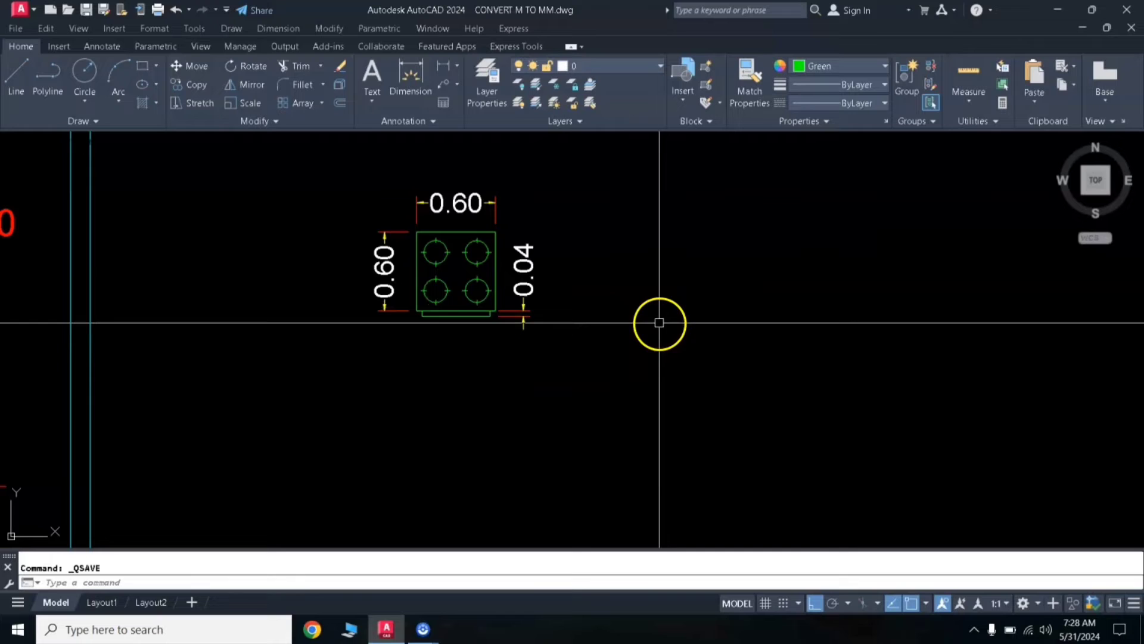
Draw a closed 0.60 by 0.60 square with the Line tool in the empty area below the dimensioned stove.
{"action": "middle_click_drag", "start_coordinate": [659, 322], "coordinate": [524, 298]}
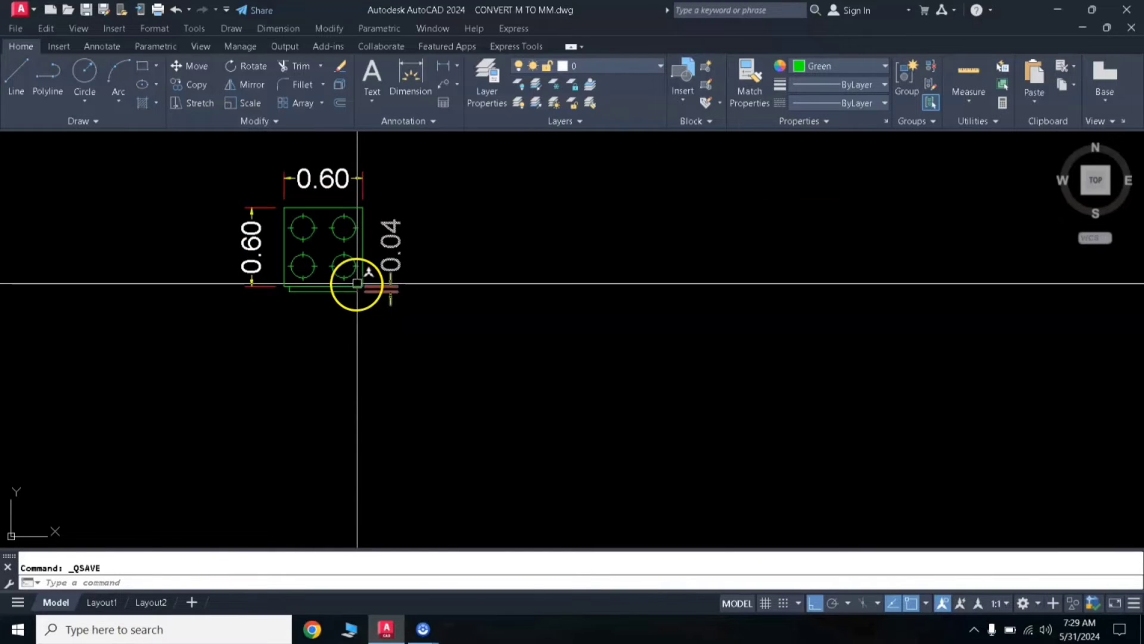
{"action": "scroll", "coordinate": [365, 358], "scroll_direction": "up", "scroll_amount": 3}
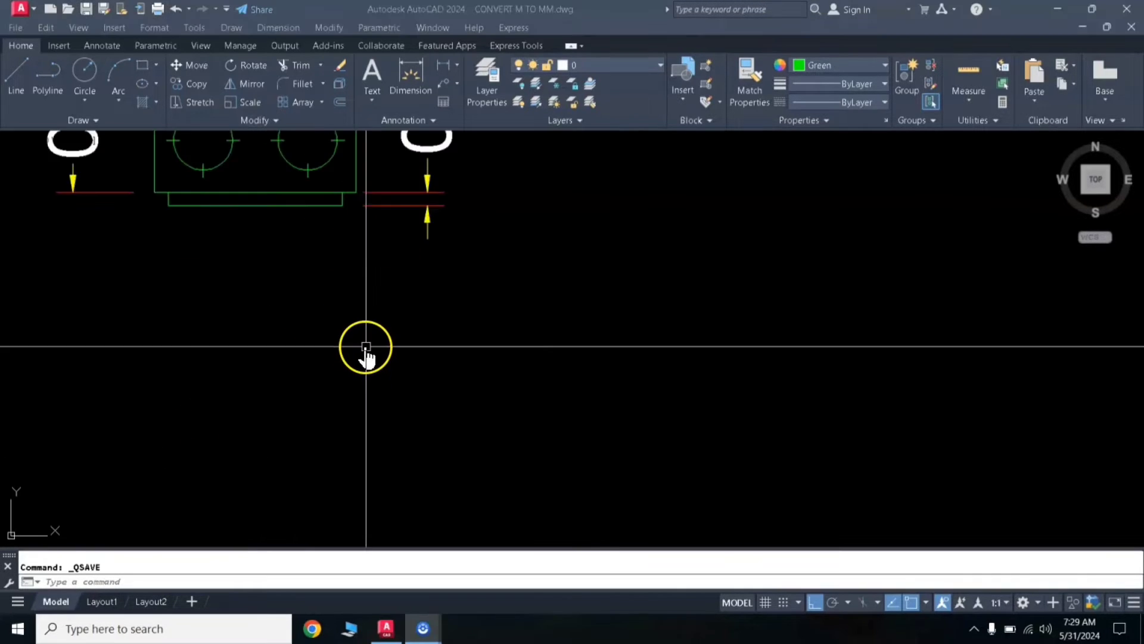
{"action": "scroll", "coordinate": [370, 340], "scroll_direction": "down", "scroll_amount": 3}
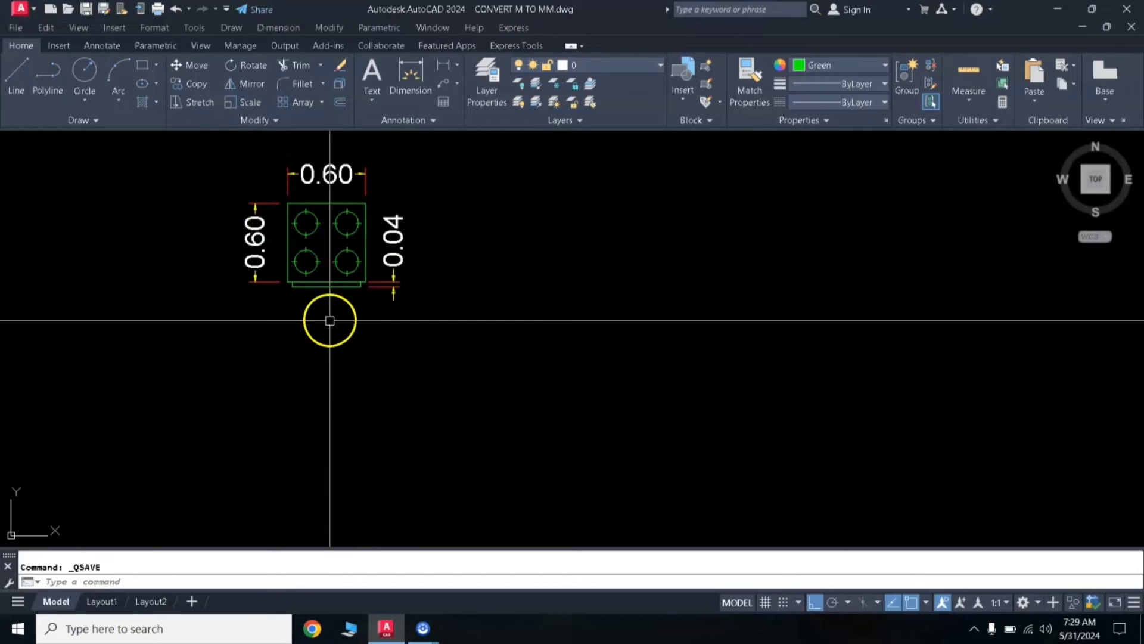
{"action": "left_click", "coordinate": [25, 77]}
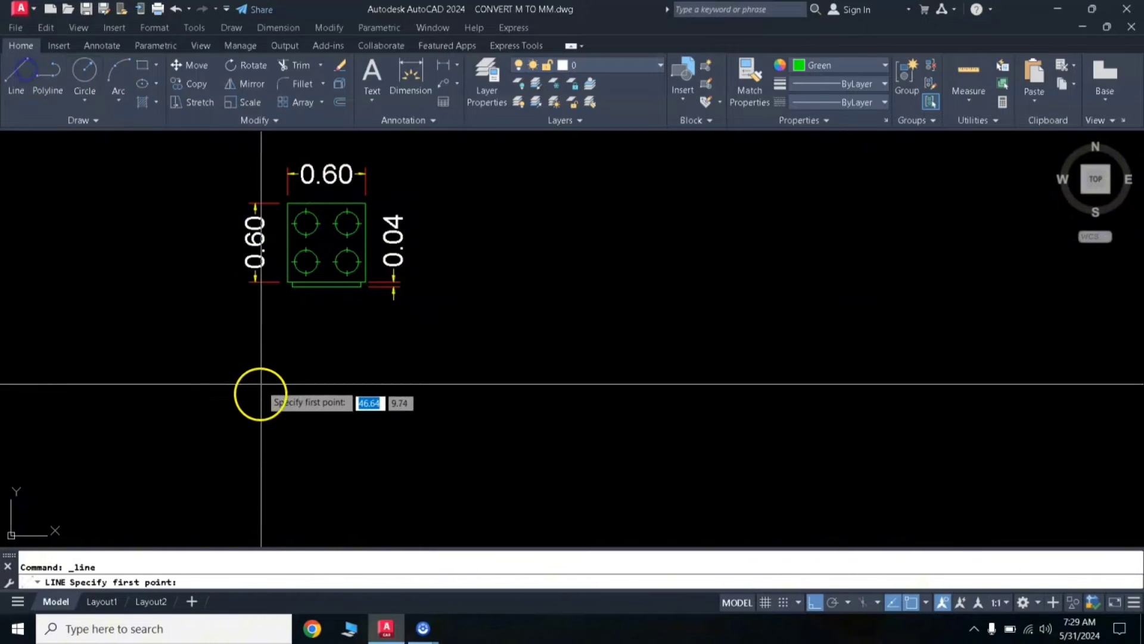
{"action": "left_click", "coordinate": [275, 361]}
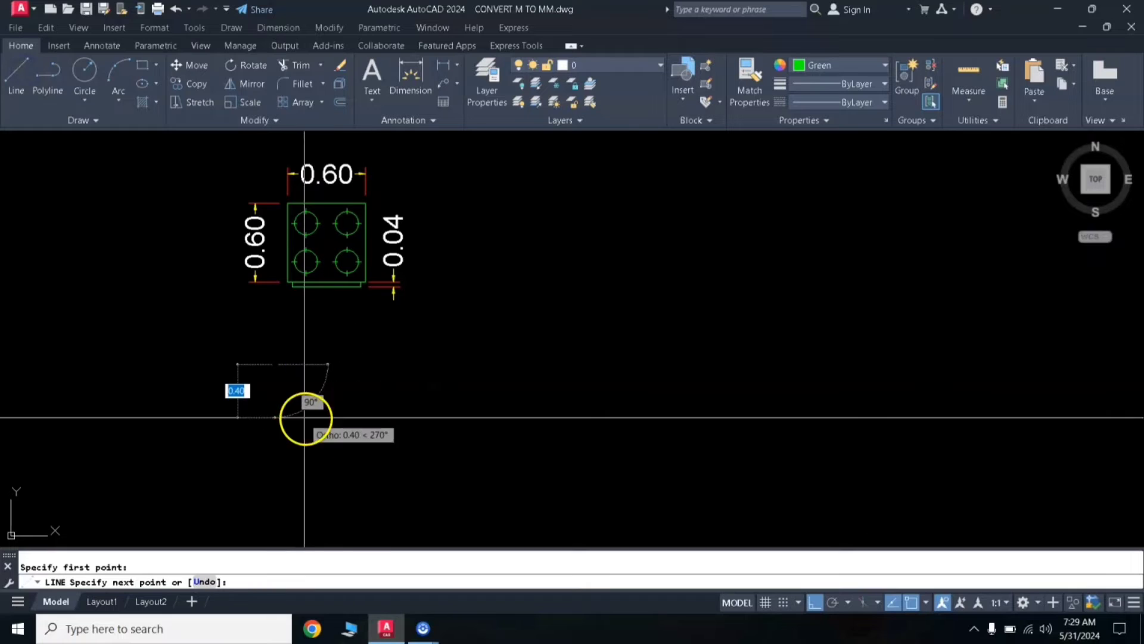
{"action": "left_click", "coordinate": [359, 426]}
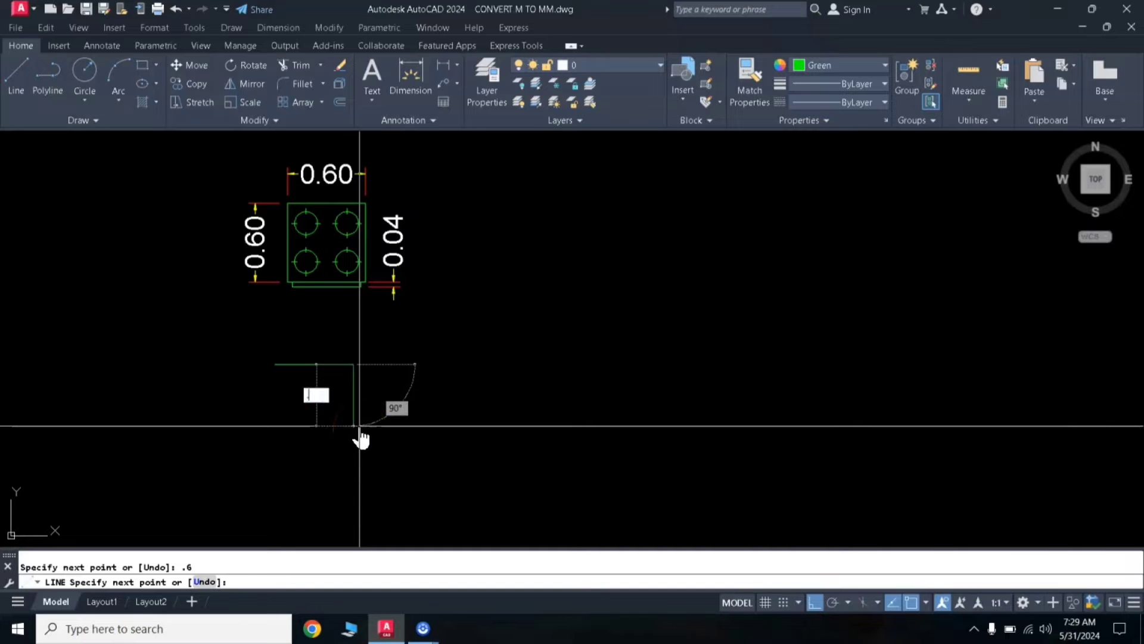
{"action": "left_click", "coordinate": [288, 440]}
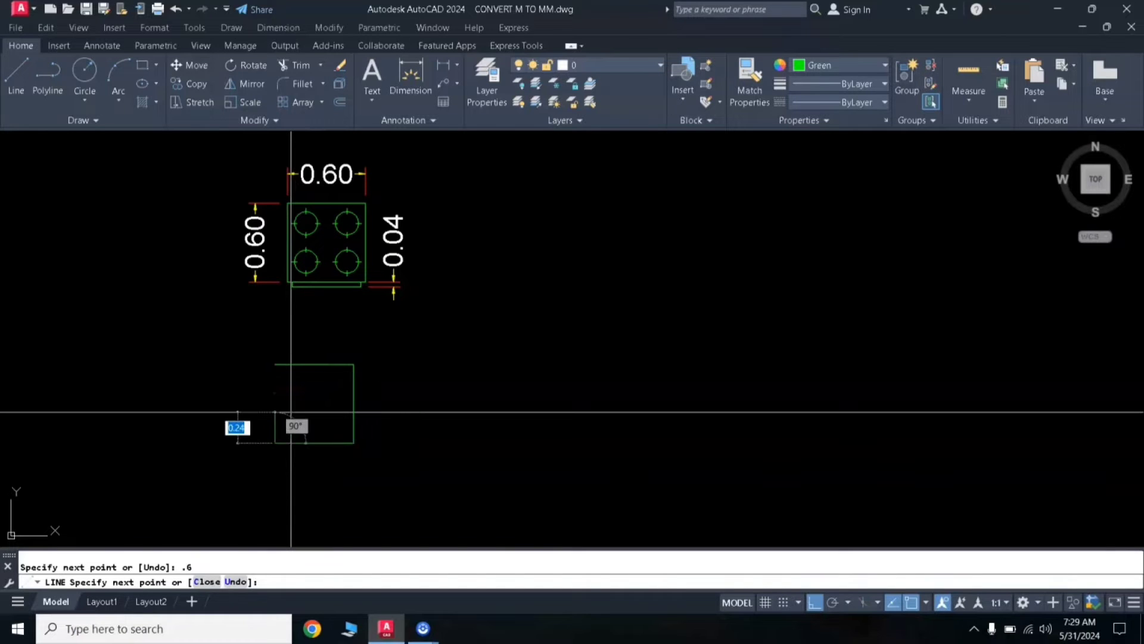
{"action": "left_click", "coordinate": [207, 581]}
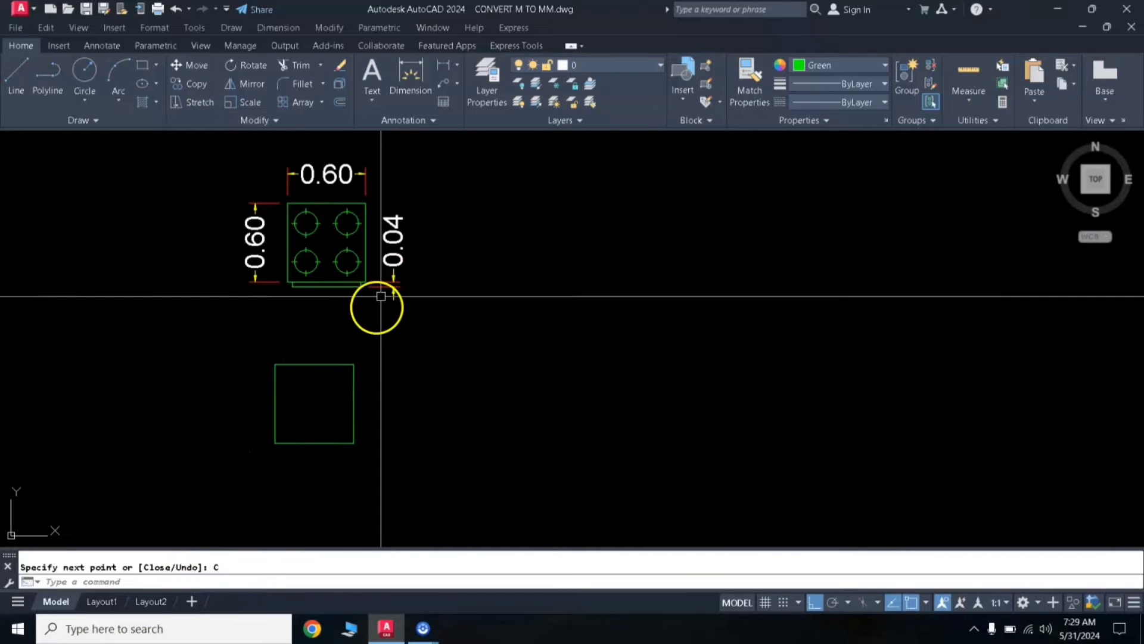
Offset the square's bottom edge 0.04 outward and its right and left edges 0.04 inward.
{"action": "scroll", "coordinate": [312, 455], "scroll_direction": "up", "scroll_amount": 2}
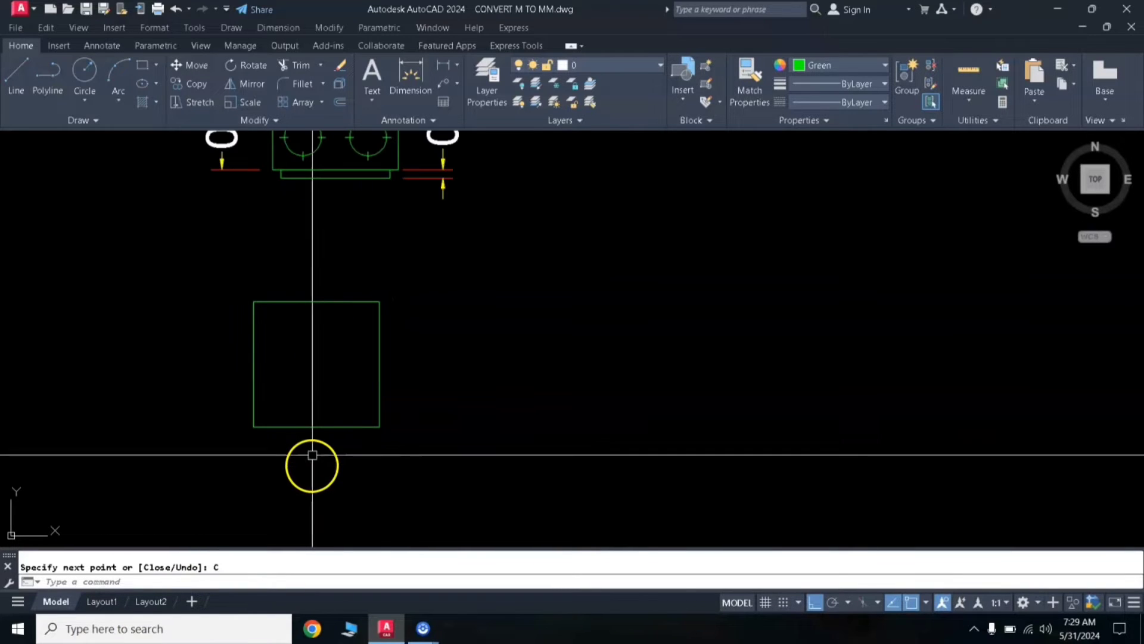
{"action": "key", "text": "Return"}
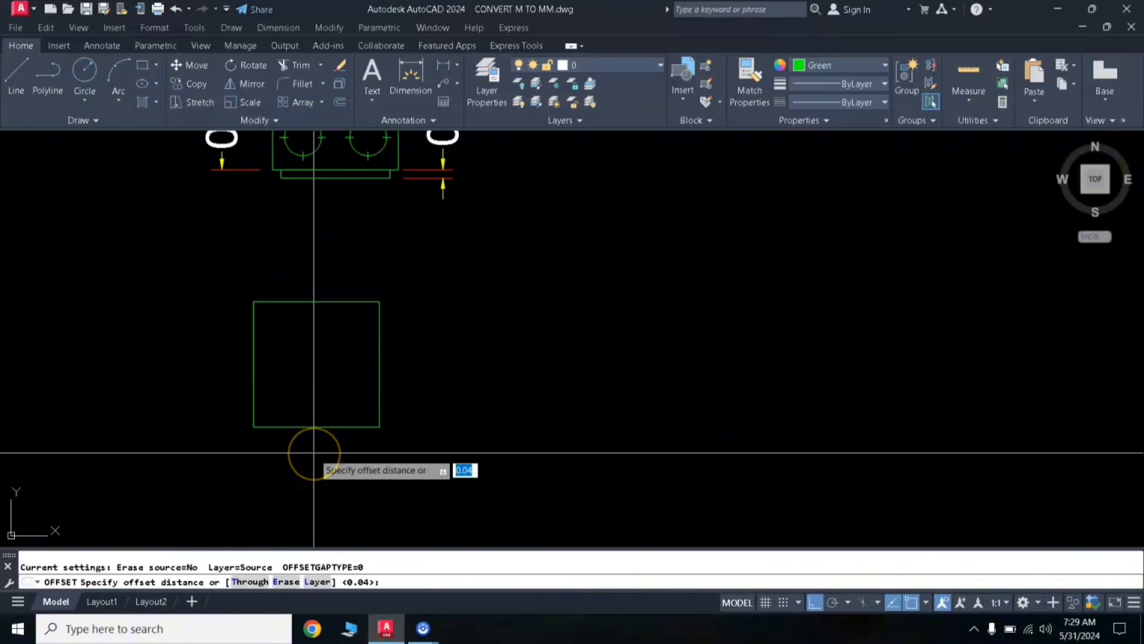
{"action": "key", "text": "Return"}
{"action": "left_click", "coordinate": [329, 425]}
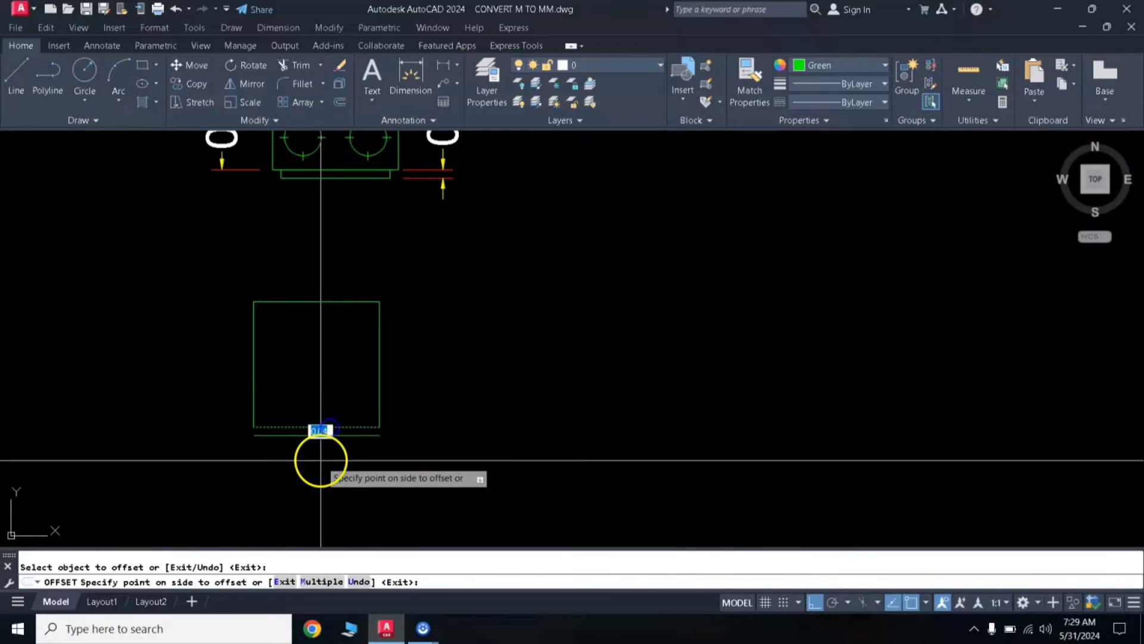
{"action": "left_click", "coordinate": [320, 460]}
{"action": "left_click", "coordinate": [377, 390]}
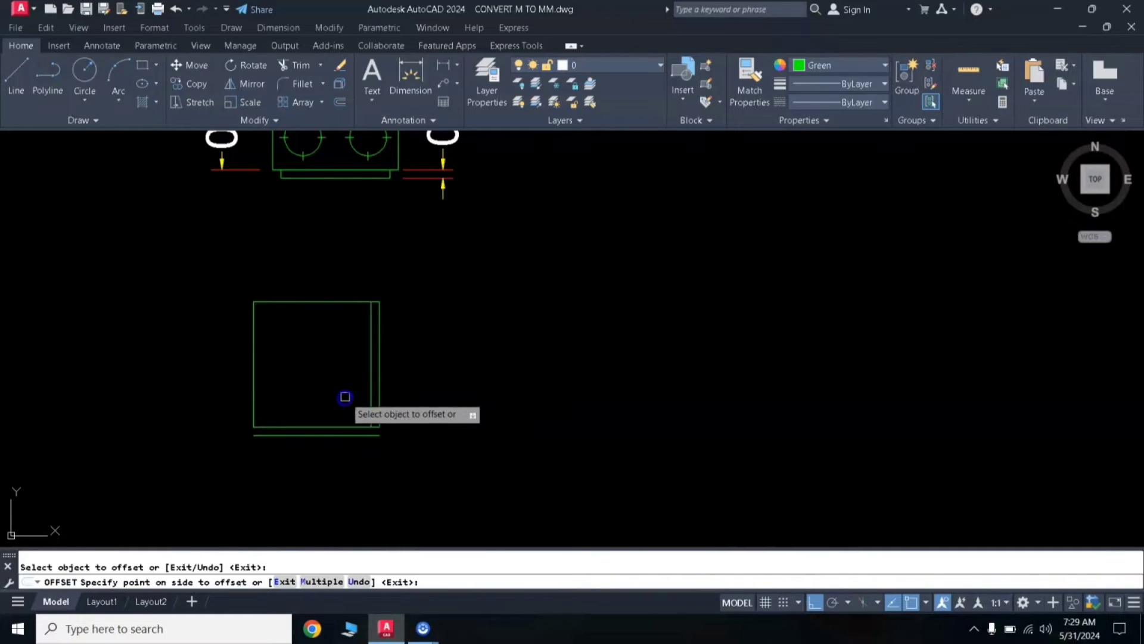
{"action": "left_click", "coordinate": [263, 396]}
{"action": "left_click", "coordinate": [256, 388]}
{"action": "left_click", "coordinate": [307, 395]}
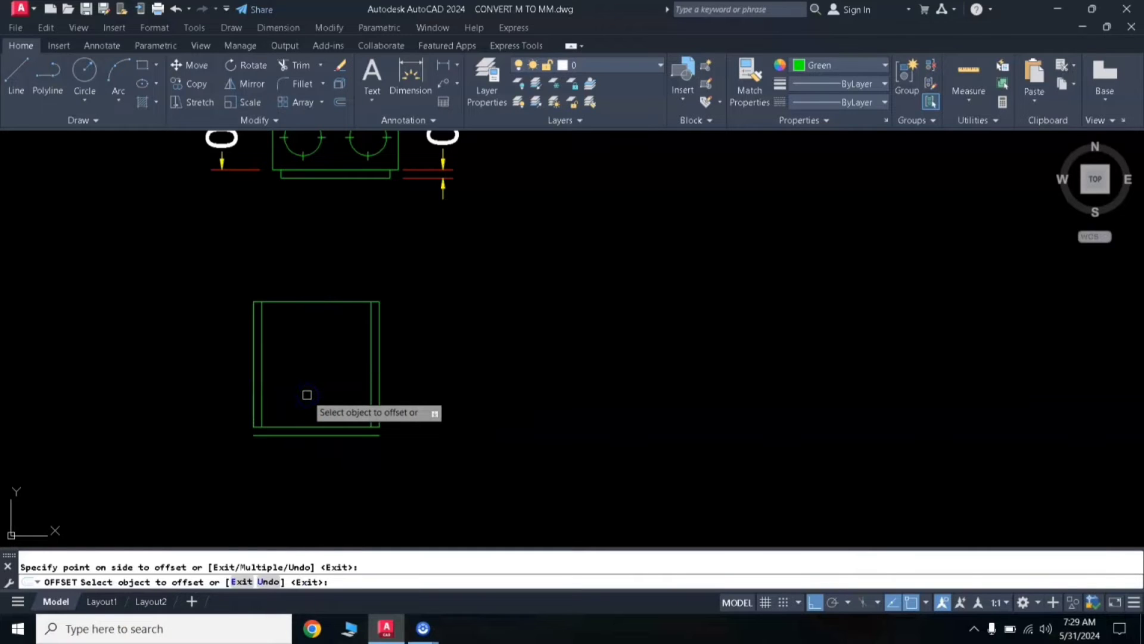
Extend the two inner vertical offset lines down to the offset line below the square.
{"action": "key", "text": "Return"}
{"action": "type", "text": "ex"}
{"action": "key", "text": "Return"}
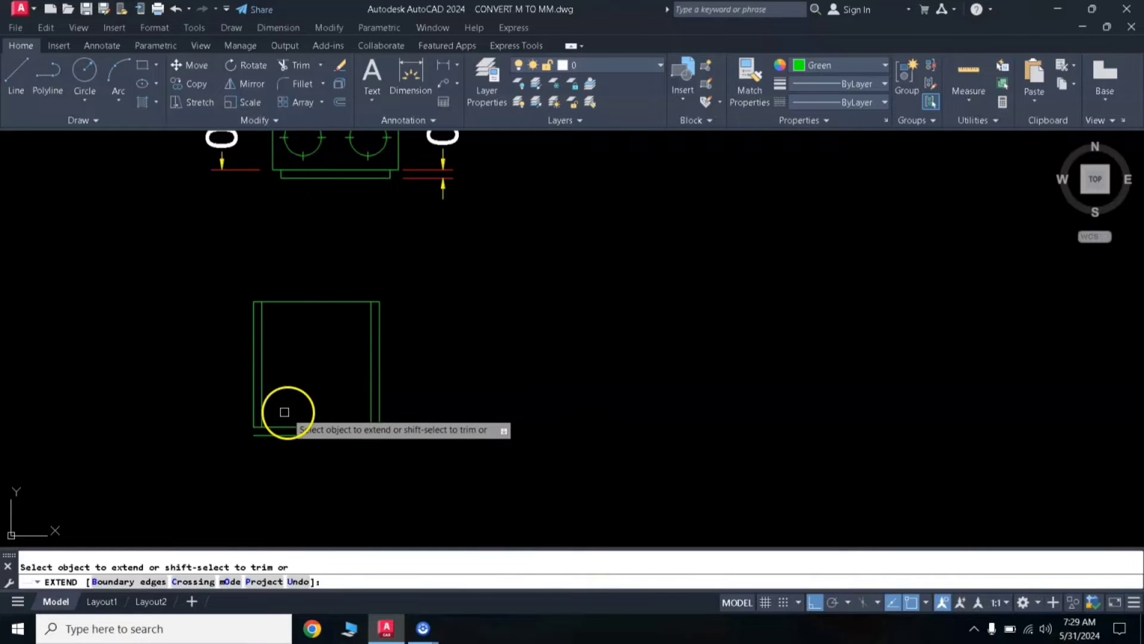
{"action": "left_click", "coordinate": [367, 407]}
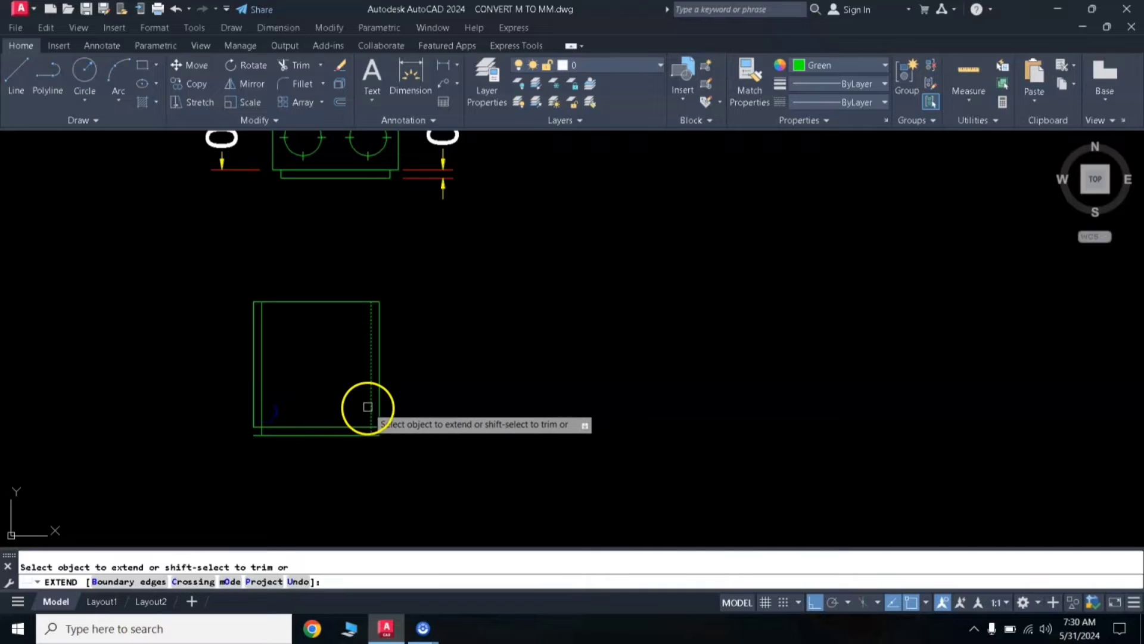
{"action": "right_click", "coordinate": [368, 407]}
Trim the inner vertical lines inside the square and the overhanging ends of the lower line to form the stove's narrow front strip.
{"action": "left_click", "coordinate": [336, 433]}
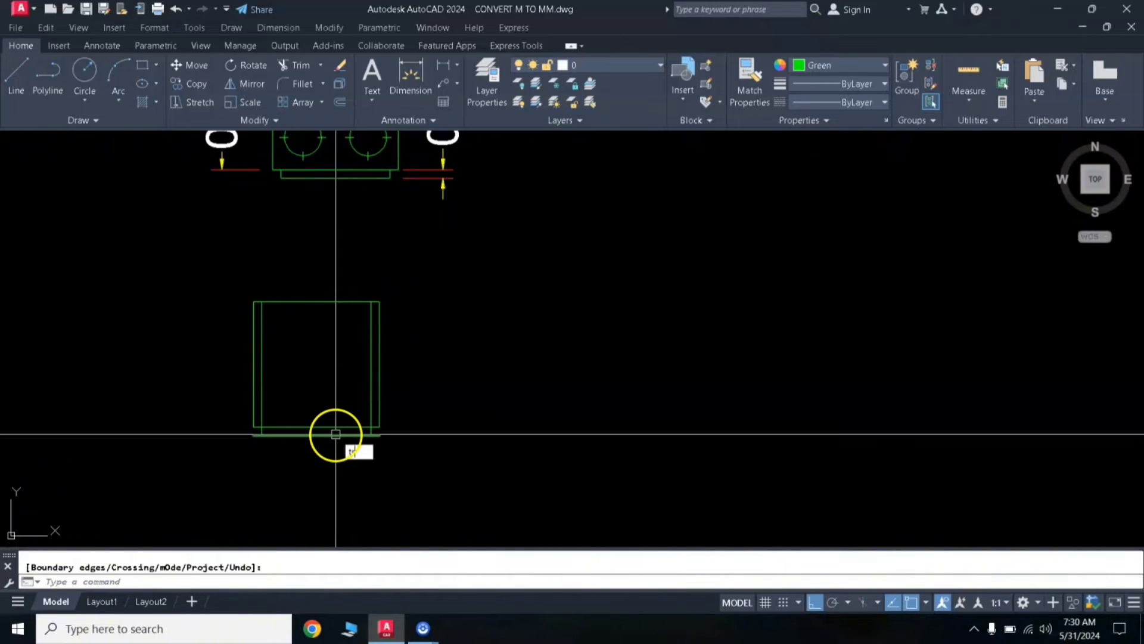
{"action": "key", "text": "Return"}
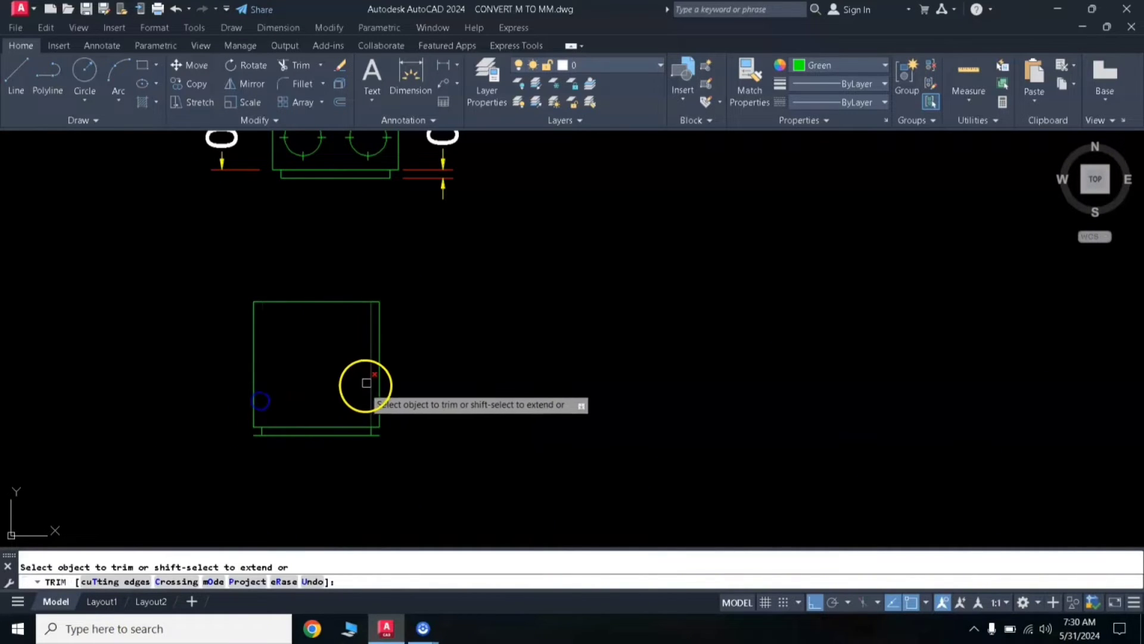
{"action": "left_click", "coordinate": [367, 381]}
{"action": "left_click", "coordinate": [286, 439]}
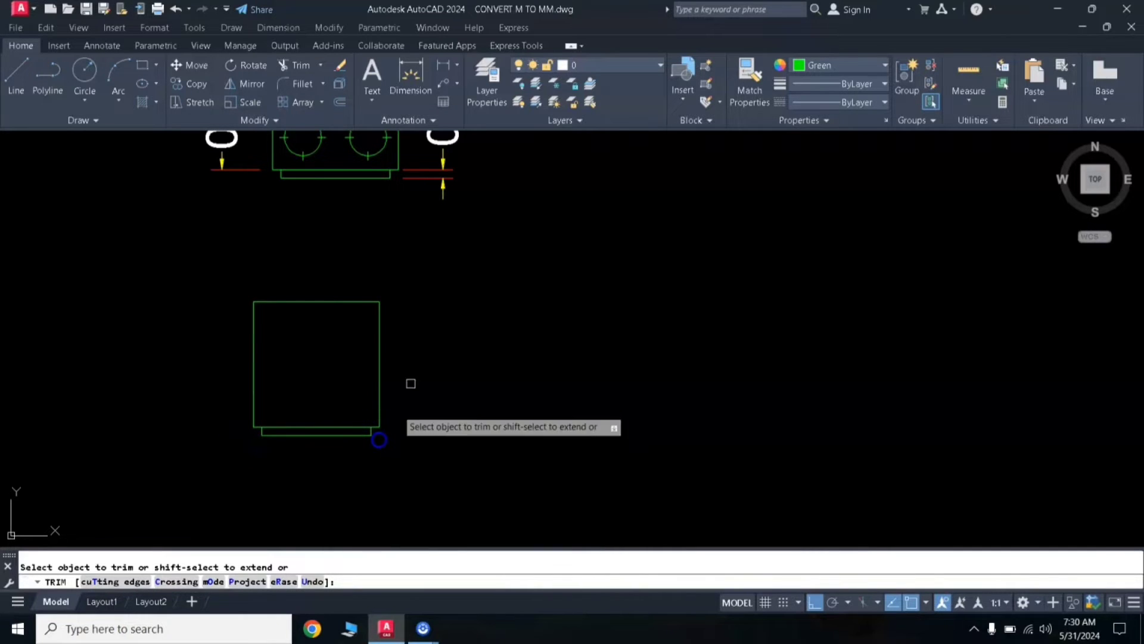
{"action": "right_click", "coordinate": [403, 322]}
{"action": "middle_click_drag", "start_coordinate": [388, 222], "coordinate": [407, 343]}
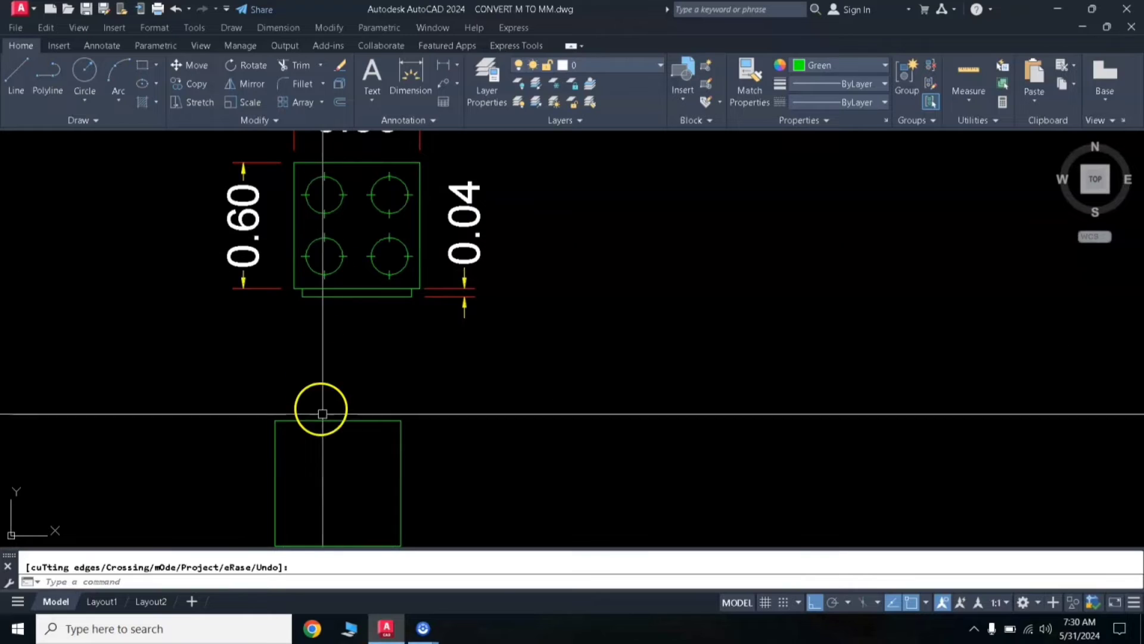
Draw a burner circle in the upper-left area of the undimensioned stove square and centre a short vertical tick on its top quadrant.
{"action": "scroll", "coordinate": [344, 358], "scroll_direction": "up", "scroll_amount": 5}
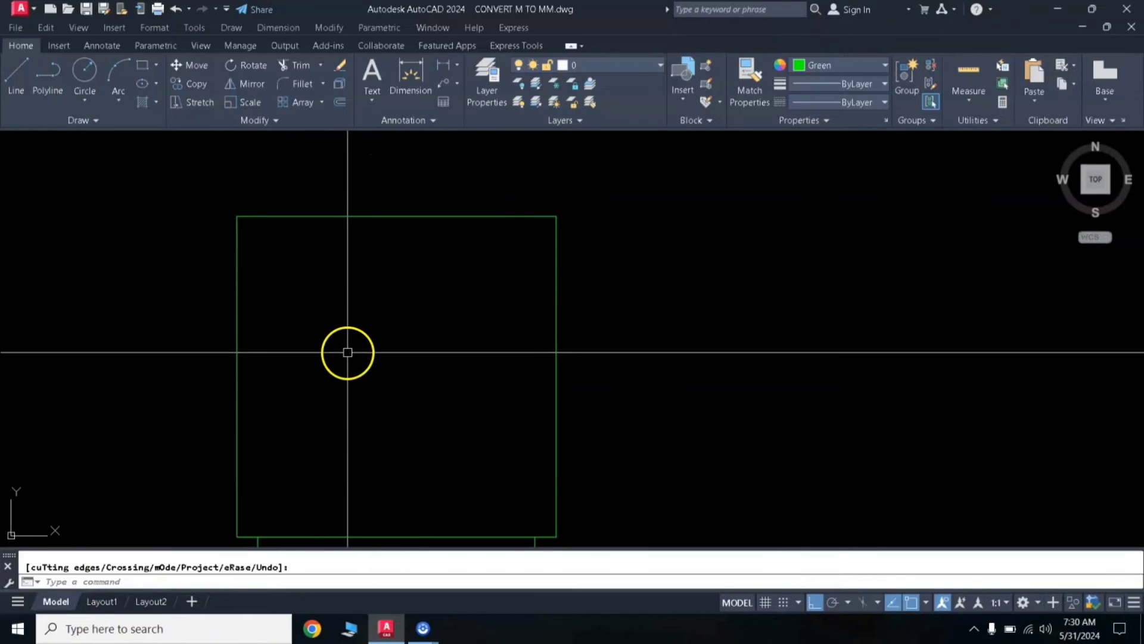
{"action": "key", "text": "Return"}
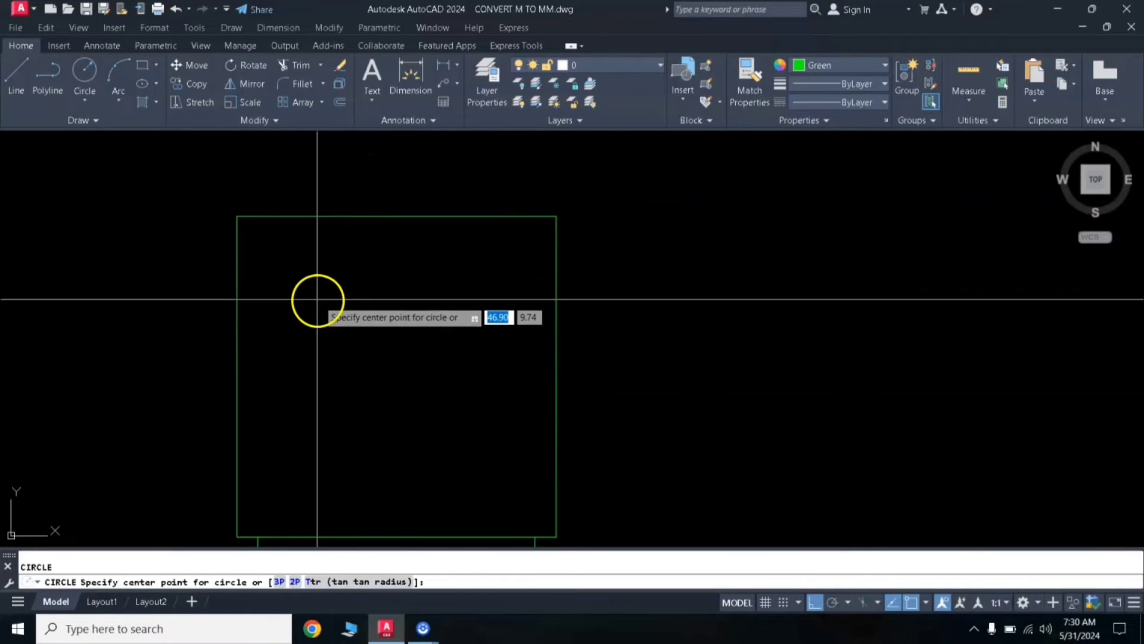
{"action": "left_click", "coordinate": [315, 296]}
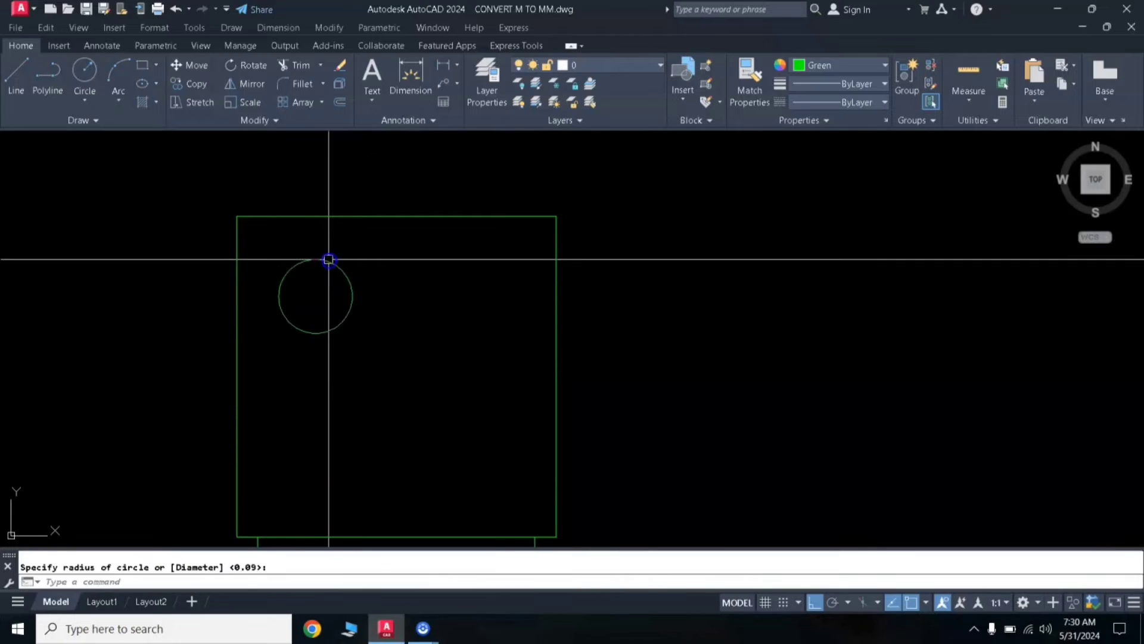
{"action": "left_click", "coordinate": [329, 260]}
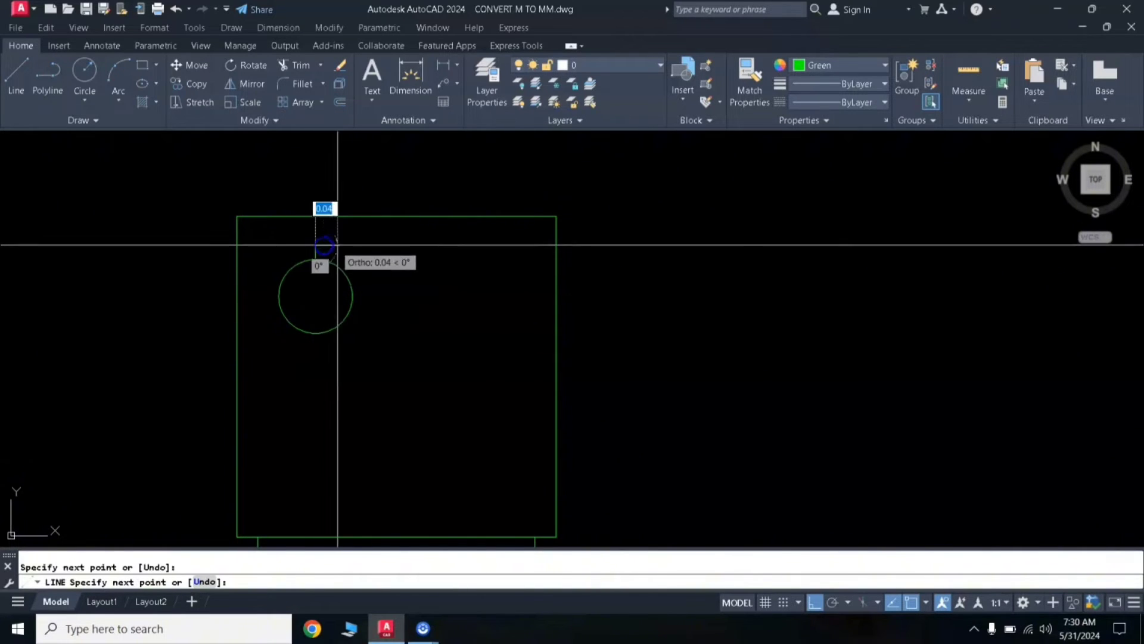
{"action": "key", "text": "Return"}
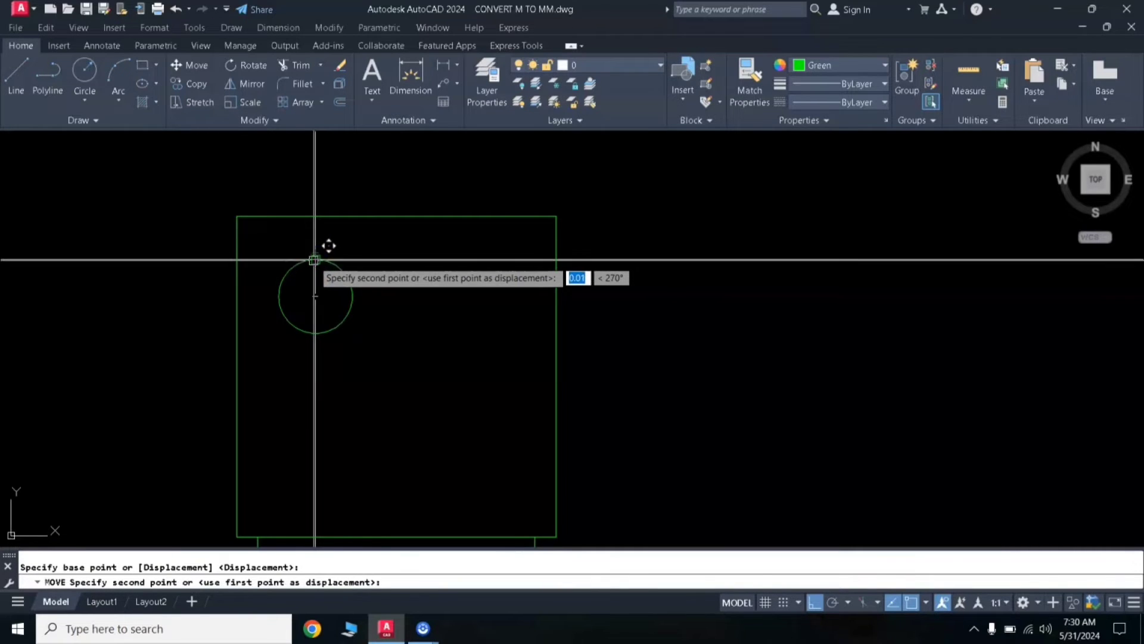
{"action": "left_click", "coordinate": [315, 259]}
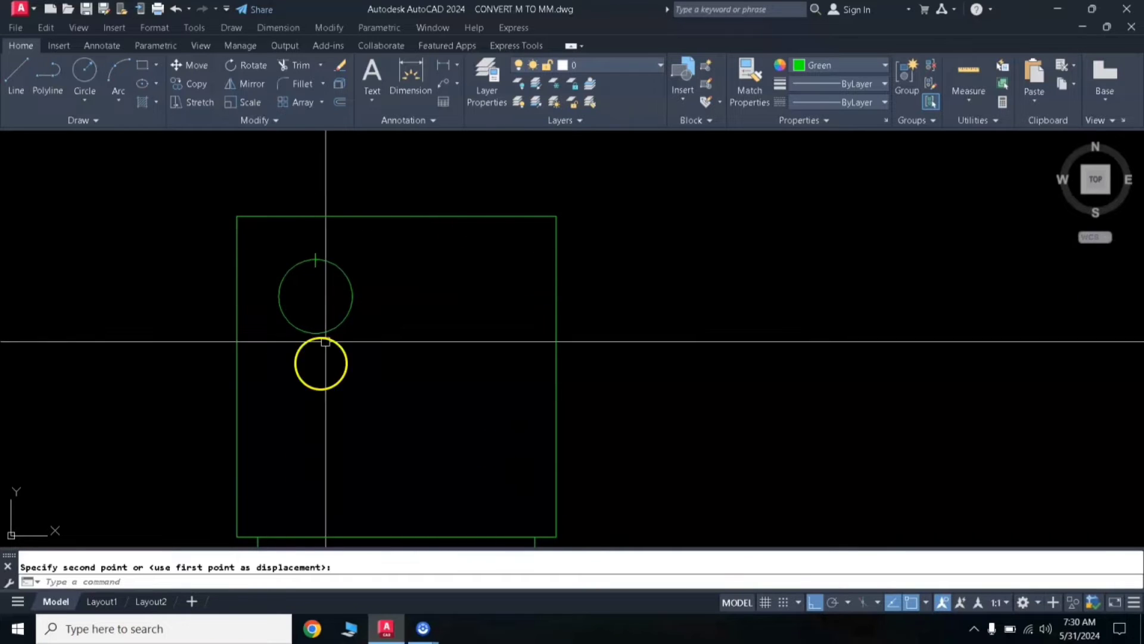
Create a polar array of the tick around the burner circle's centre with 4 items over 360 degrees.
{"action": "left_click", "coordinate": [295, 238]}
{"action": "left_click", "coordinate": [332, 287]}
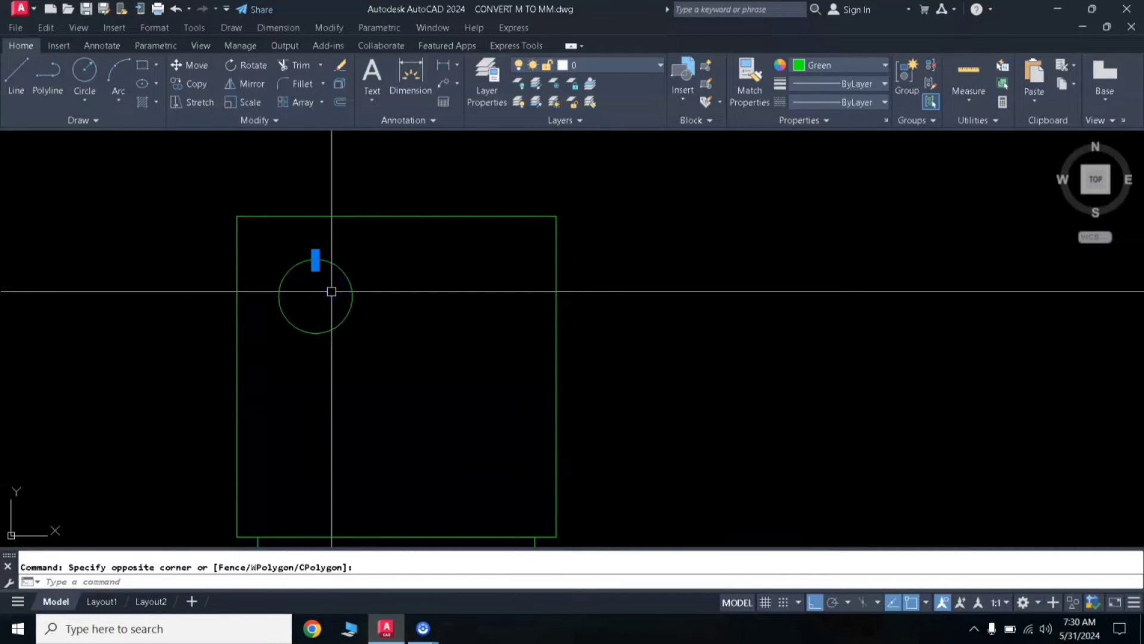
{"action": "type", "text": "ar"}
{"action": "key", "text": "Return"}
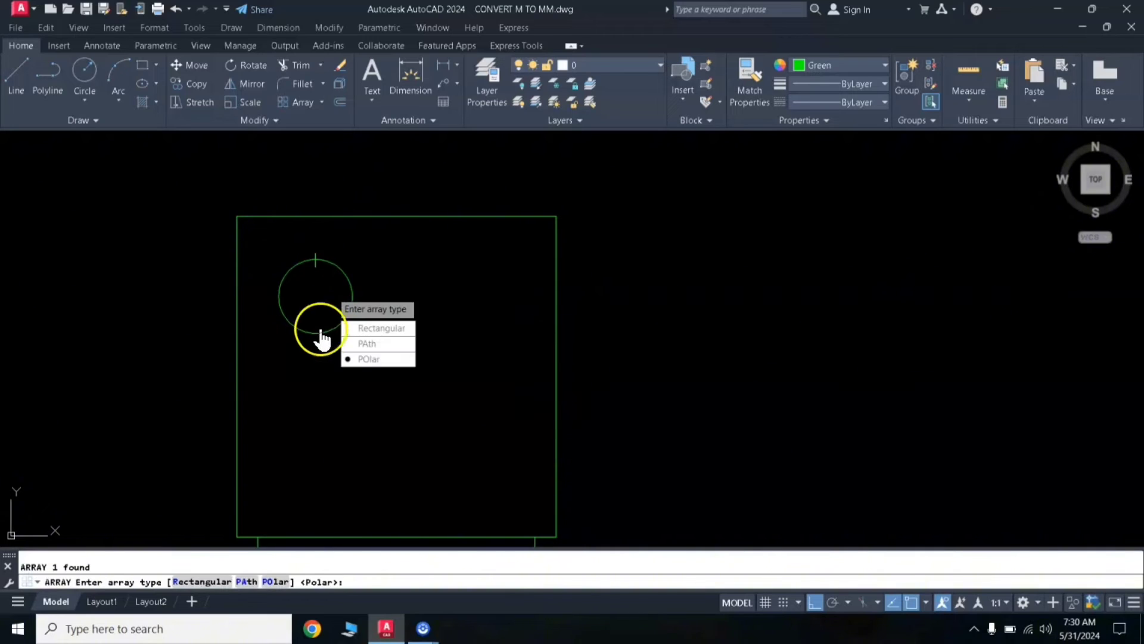
{"action": "left_click", "coordinate": [369, 358]}
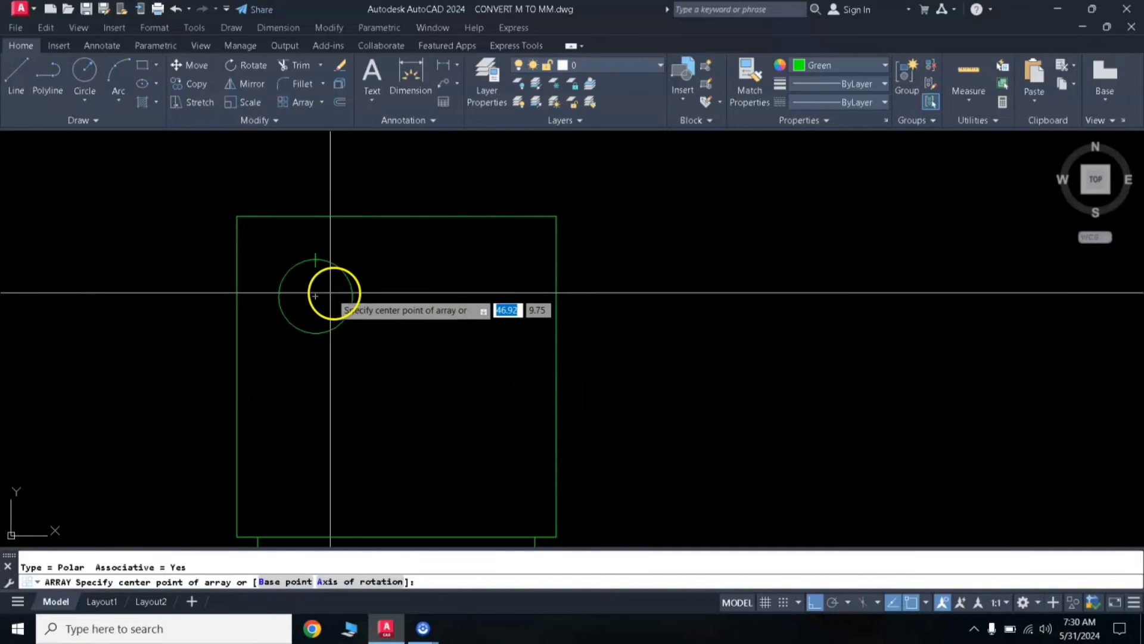
{"action": "left_click", "coordinate": [316, 297]}
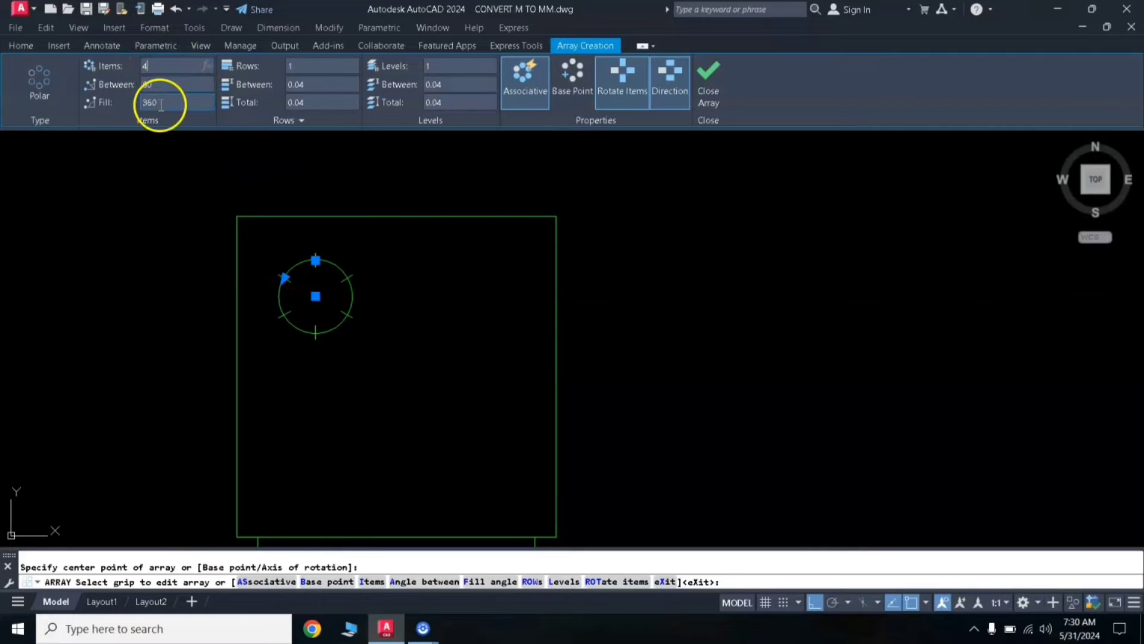
{"action": "key", "text": "Return"}
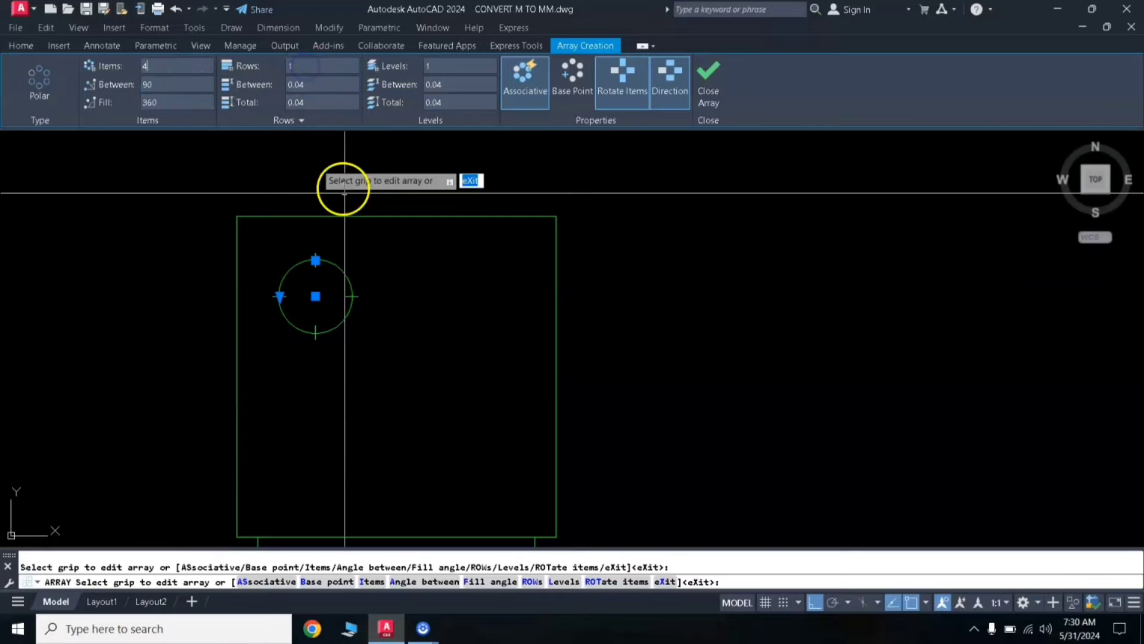
{"action": "key", "text": "Return"}
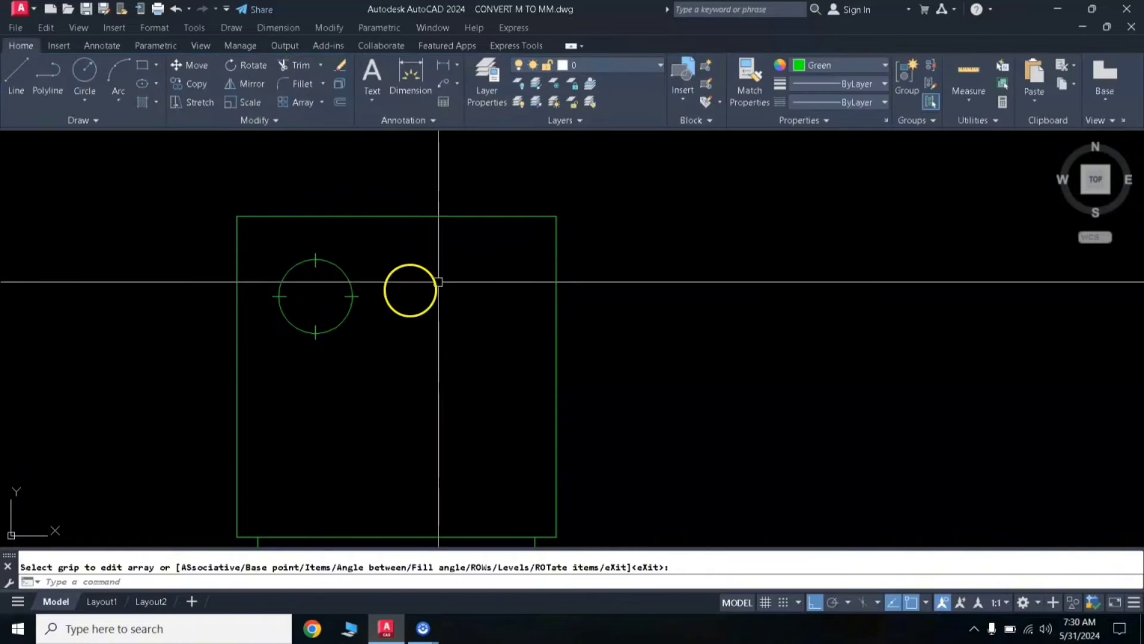
Mirror the burner circle and its ticks across the stove square's vertical centreline, keeping the original.
{"action": "scroll", "coordinate": [316, 302], "scroll_direction": "down", "scroll_amount": 4}
{"action": "middle_click_drag", "start_coordinate": [396, 217], "coordinate": [396, 350]}
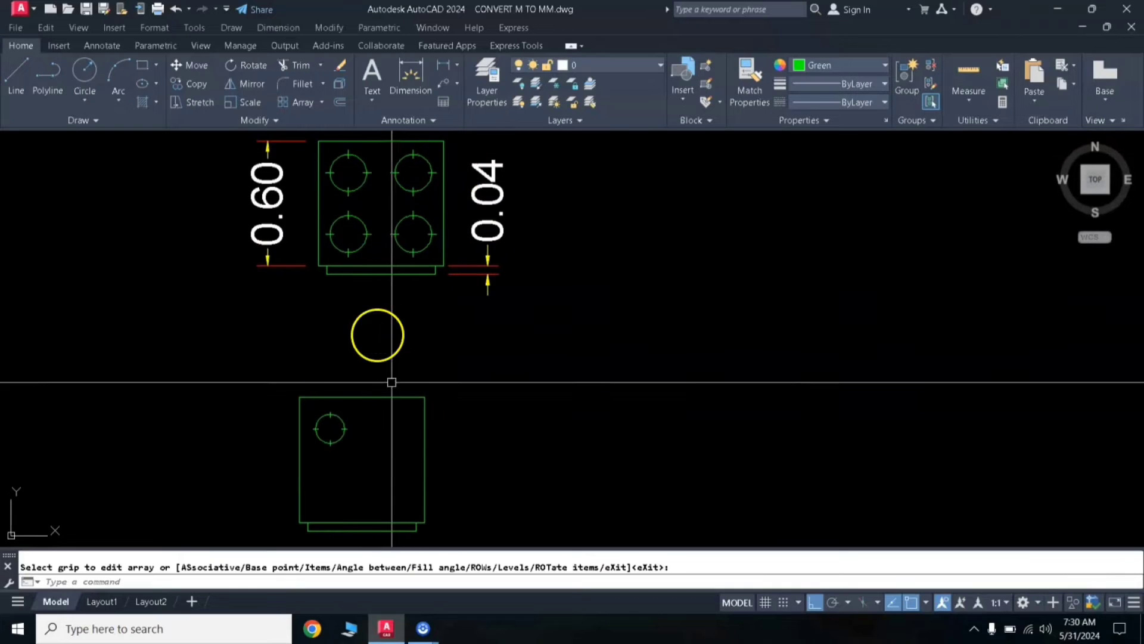
{"action": "middle_click_drag", "start_coordinate": [370, 490], "coordinate": [369, 401]}
{"action": "scroll", "coordinate": [360, 396], "scroll_direction": "up", "scroll_amount": 2}
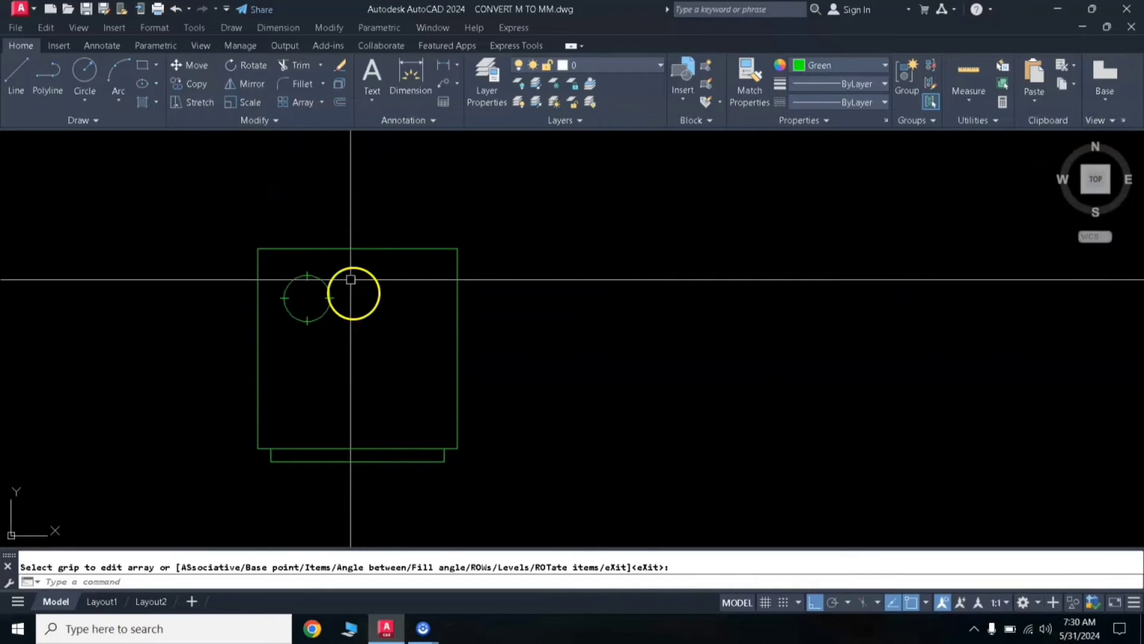
{"action": "left_click", "coordinate": [350, 263]}
{"action": "left_click", "coordinate": [286, 340]}
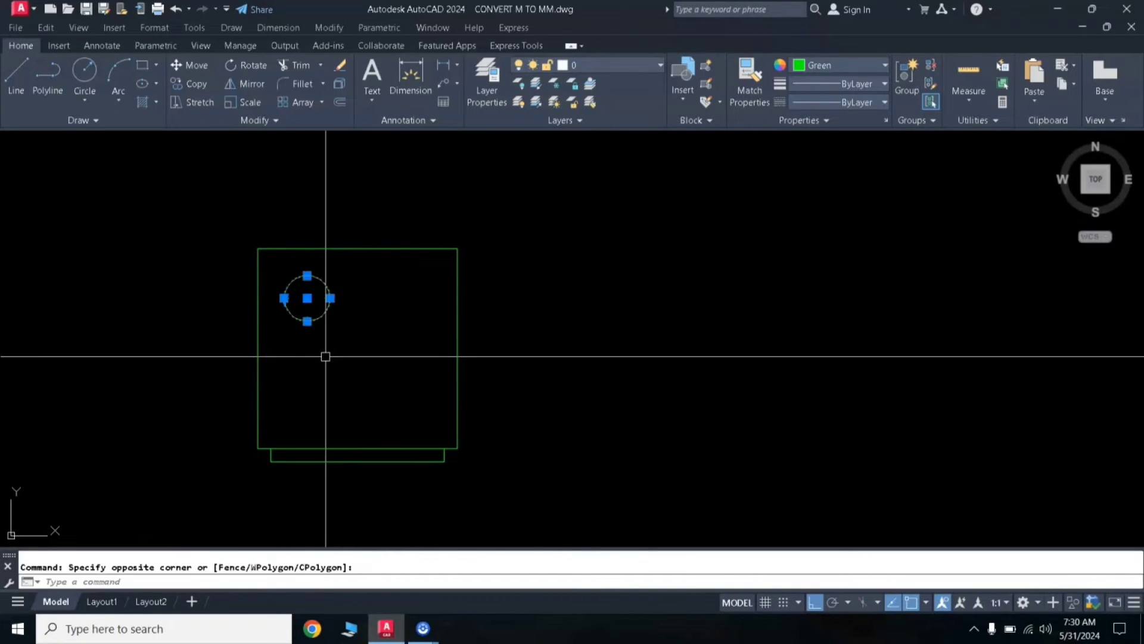
{"action": "key", "text": "Return"}
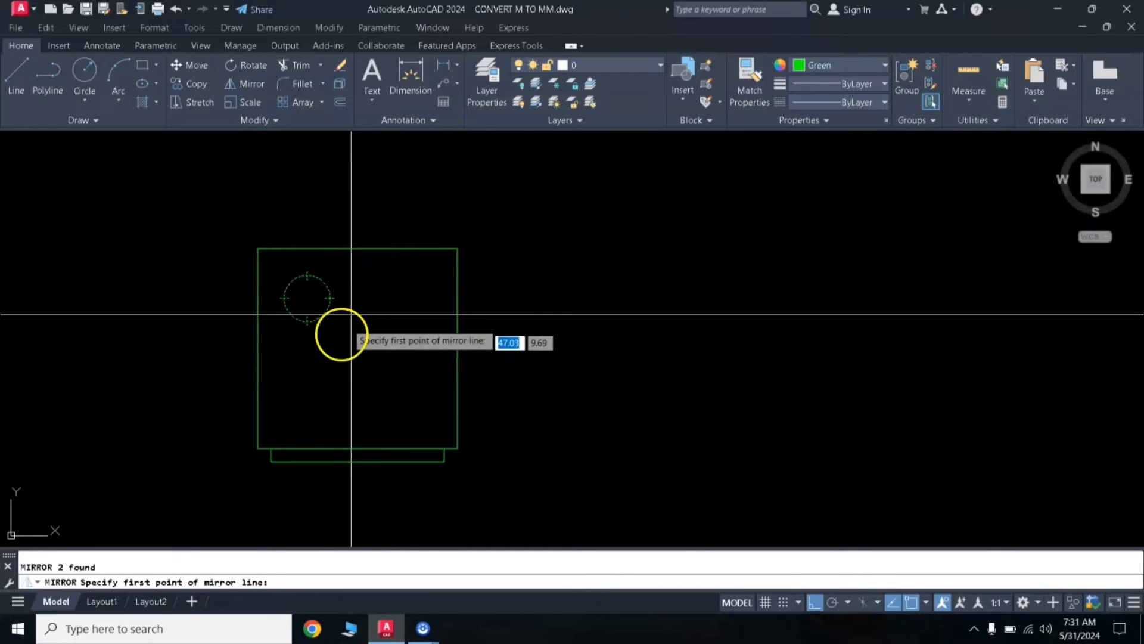
{"action": "left_click", "coordinate": [358, 249]}
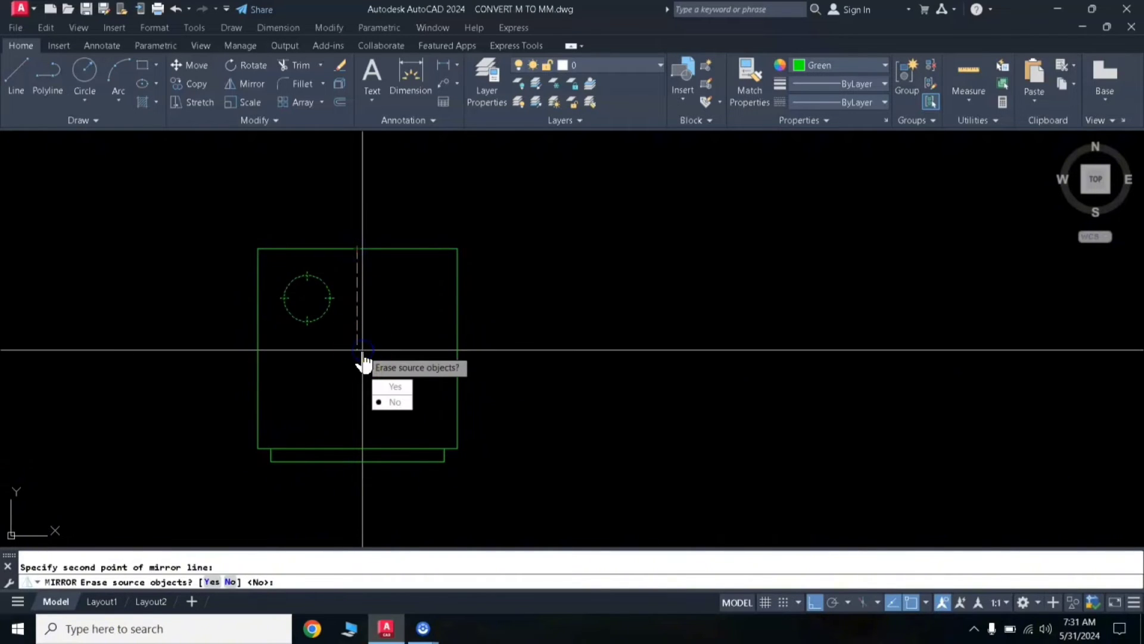
{"action": "key", "text": "Return"}
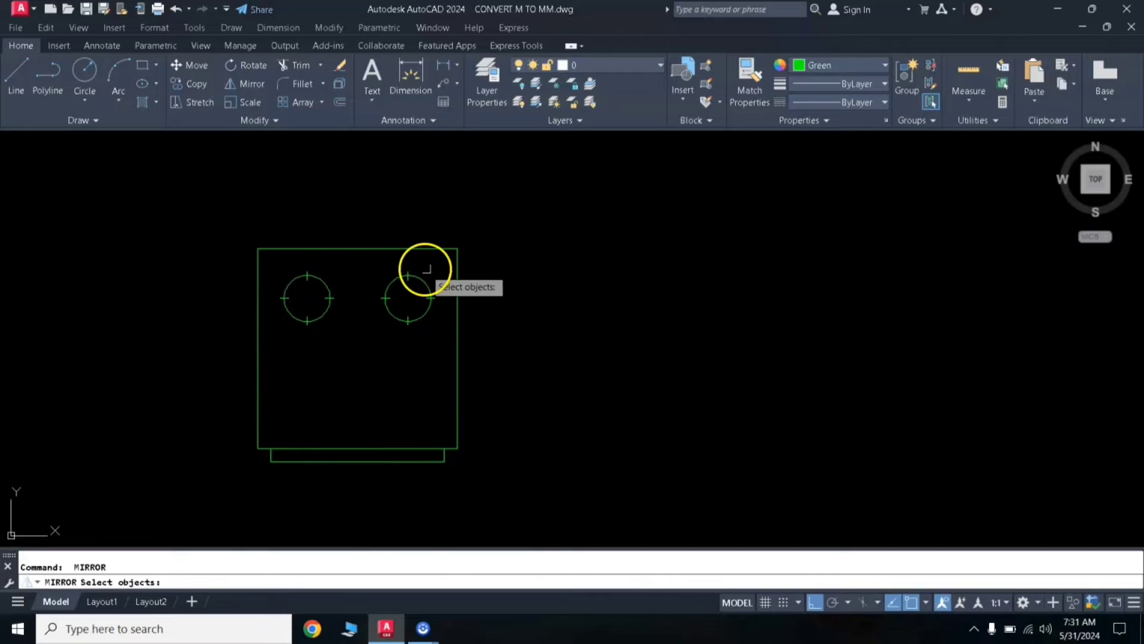
Mirror the two upper burners across the stove square's horizontal centreline, keeping the originals.
{"action": "left_click", "coordinate": [437, 263]}
{"action": "left_click", "coordinate": [274, 329]}
{"action": "key", "text": "Return"}
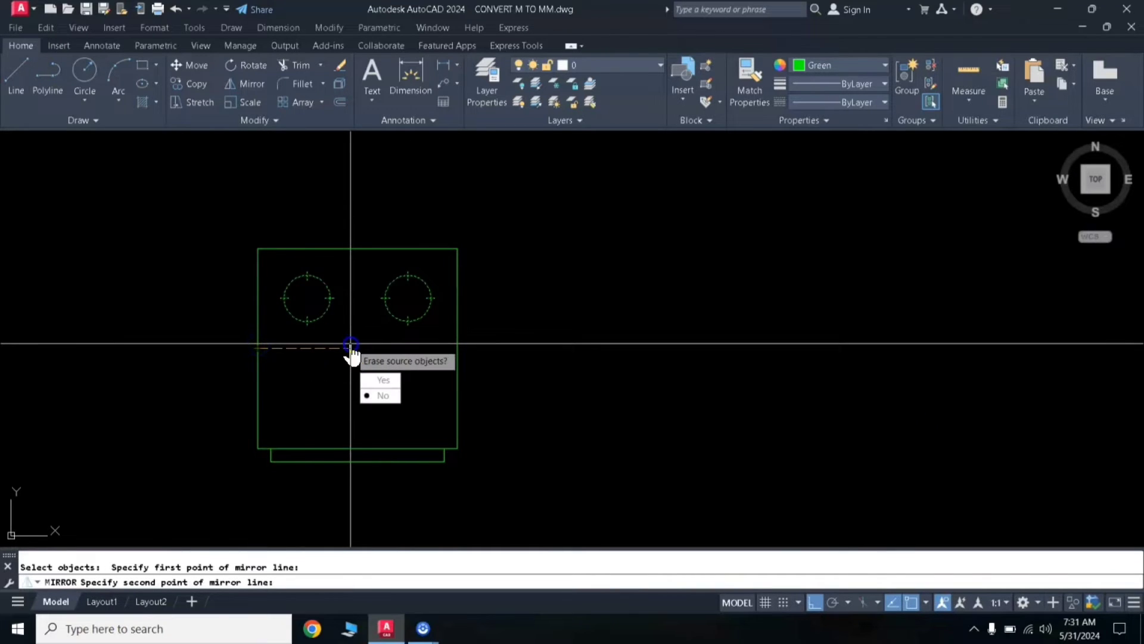
{"action": "scroll", "coordinate": [355, 337], "scroll_direction": "down", "scroll_amount": 2}
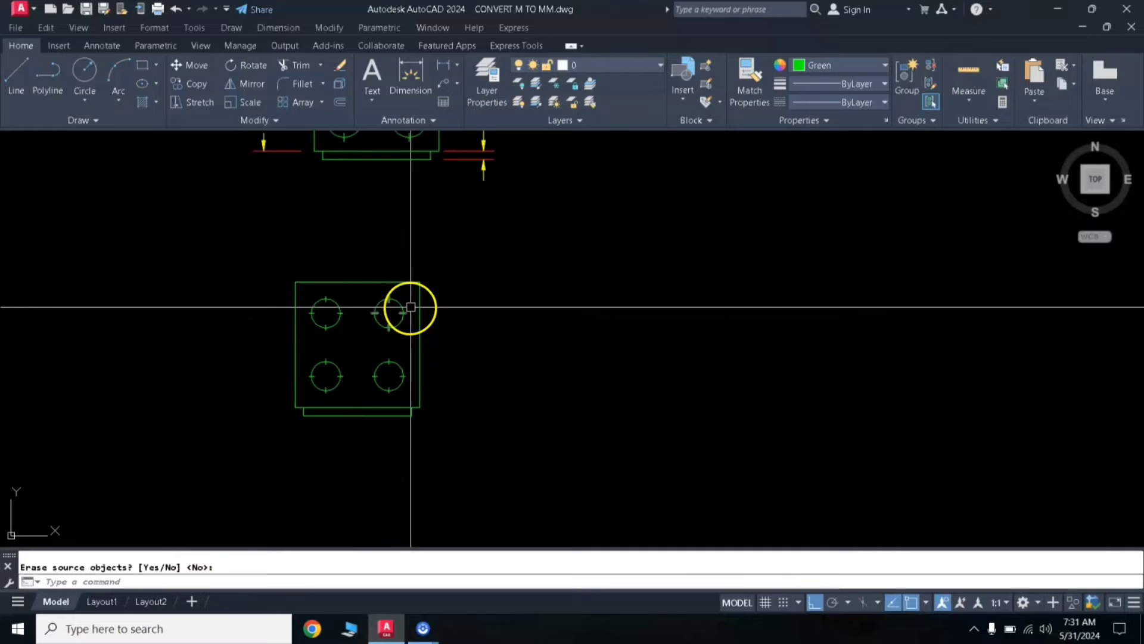
Copy the undimensioned four-burner stove into the floor plan's kitchen beside the bedroom wall, with Ortho turned off for placement.
{"action": "scroll", "coordinate": [411, 307], "scroll_direction": "down", "scroll_amount": 2}
{"action": "middle_click_drag", "start_coordinate": [425, 237], "coordinate": [429, 298]}
{"action": "scroll", "coordinate": [363, 349], "scroll_direction": "down", "scroll_amount": 4}
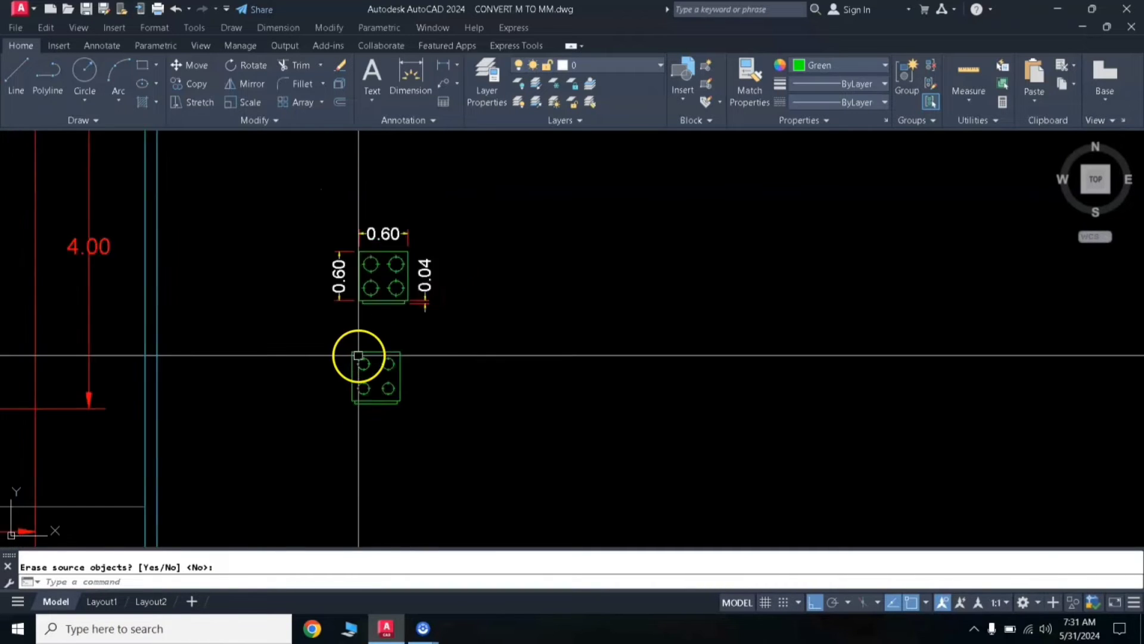
{"action": "middle_click_drag", "start_coordinate": [332, 299], "coordinate": [379, 324]}
{"action": "left_click", "coordinate": [455, 384]}
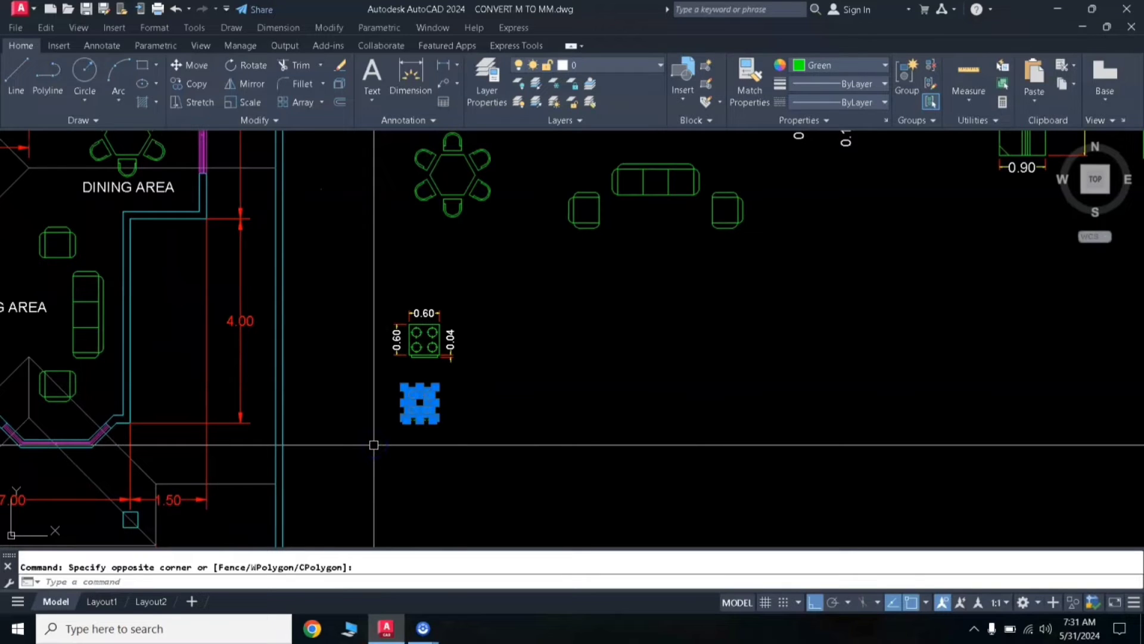
{"action": "type", "text": "o"}
{"action": "key", "text": "Return"}
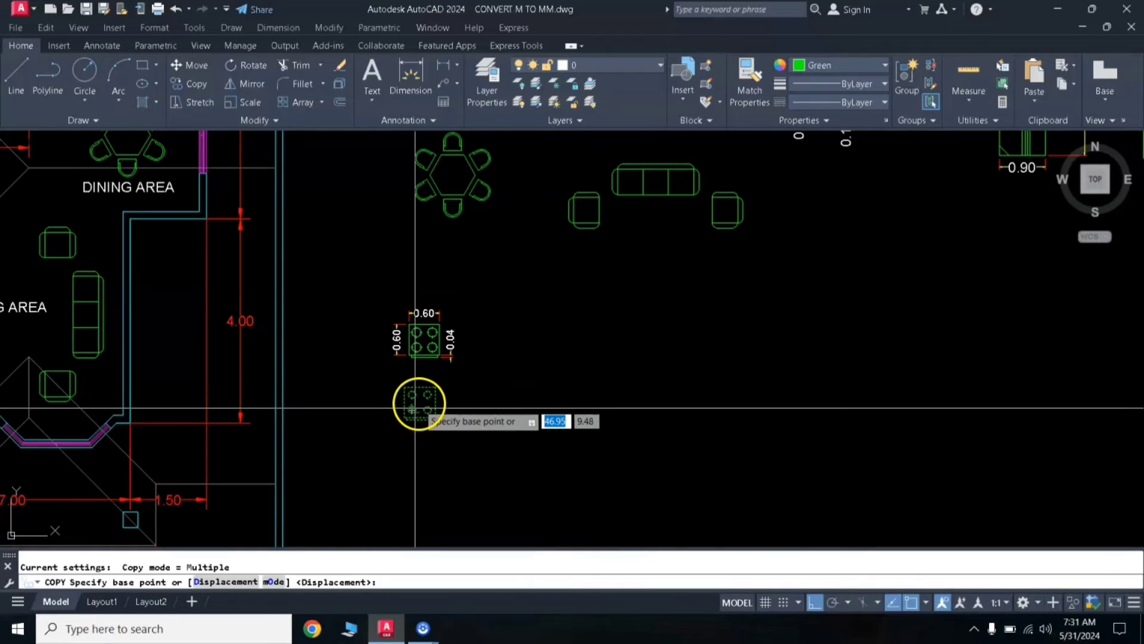
{"action": "left_click", "coordinate": [420, 403]}
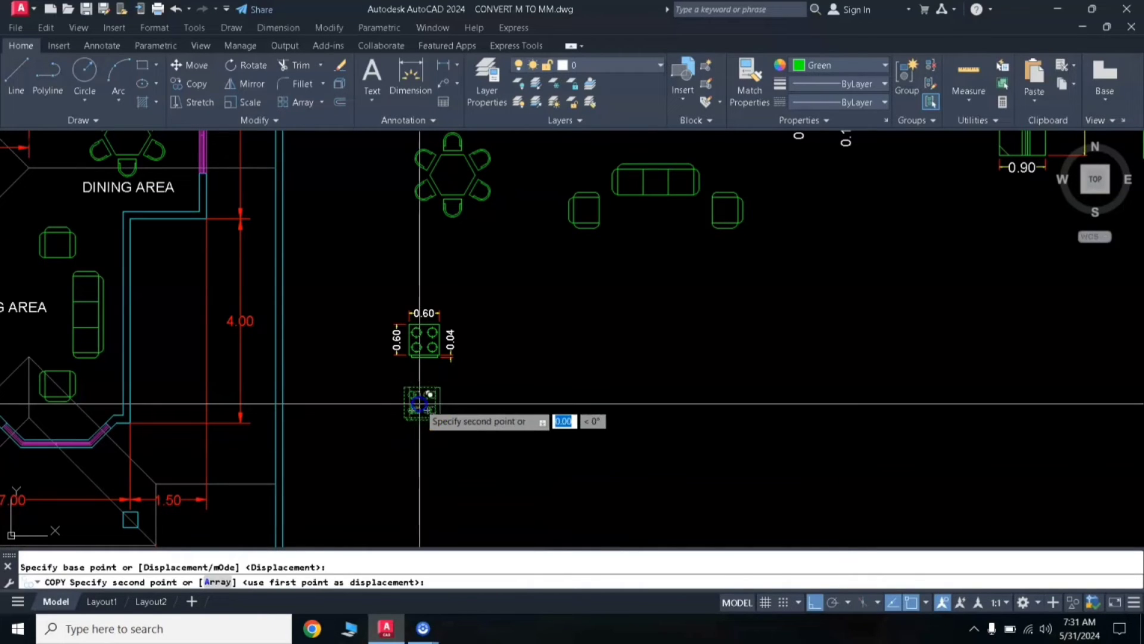
{"action": "left_click", "coordinate": [817, 604]}
{"action": "scroll", "coordinate": [473, 289], "scroll_direction": "down", "scroll_amount": 5}
{"action": "scroll", "coordinate": [381, 293], "scroll_direction": "up", "scroll_amount": 1}
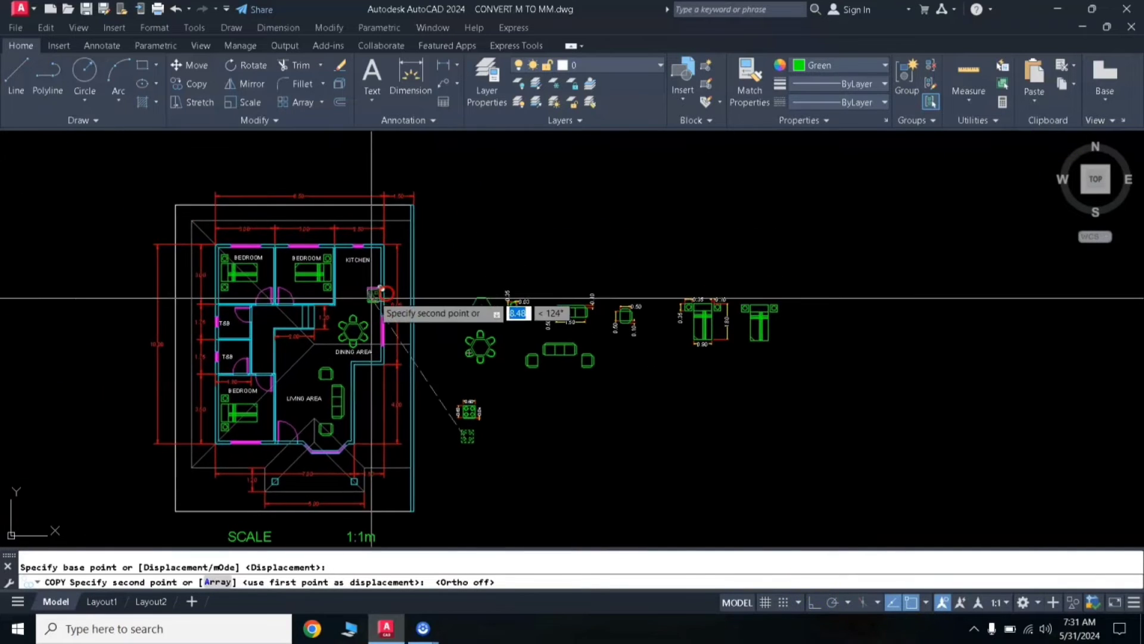
{"action": "scroll", "coordinate": [381, 293], "scroll_direction": "up", "scroll_amount": 6}
{"action": "middle_click_drag", "start_coordinate": [320, 231], "coordinate": [305, 293]}
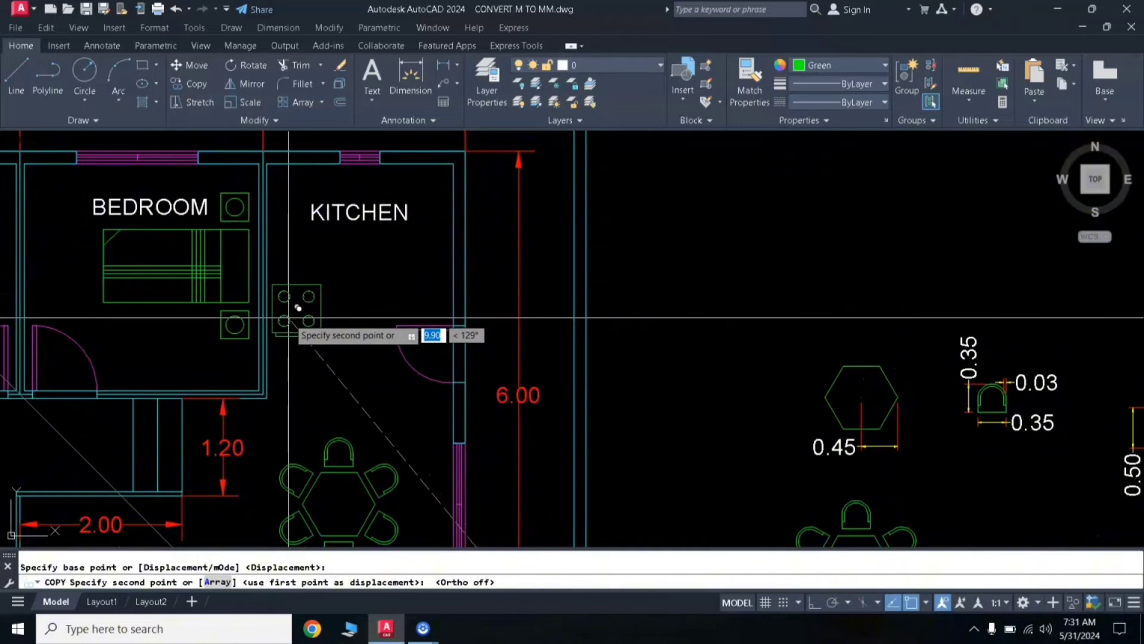
{"action": "left_click", "coordinate": [298, 308]}
{"action": "key", "text": "Return"}
Examine the dimensioned kitchen sink reference beside the stove, including its outline, basin and edge offset dimensions.
{"action": "scroll", "coordinate": [649, 401], "scroll_direction": "down", "scroll_amount": 4}
{"action": "middle_click_drag", "start_coordinate": [649, 401], "coordinate": [631, 292]}
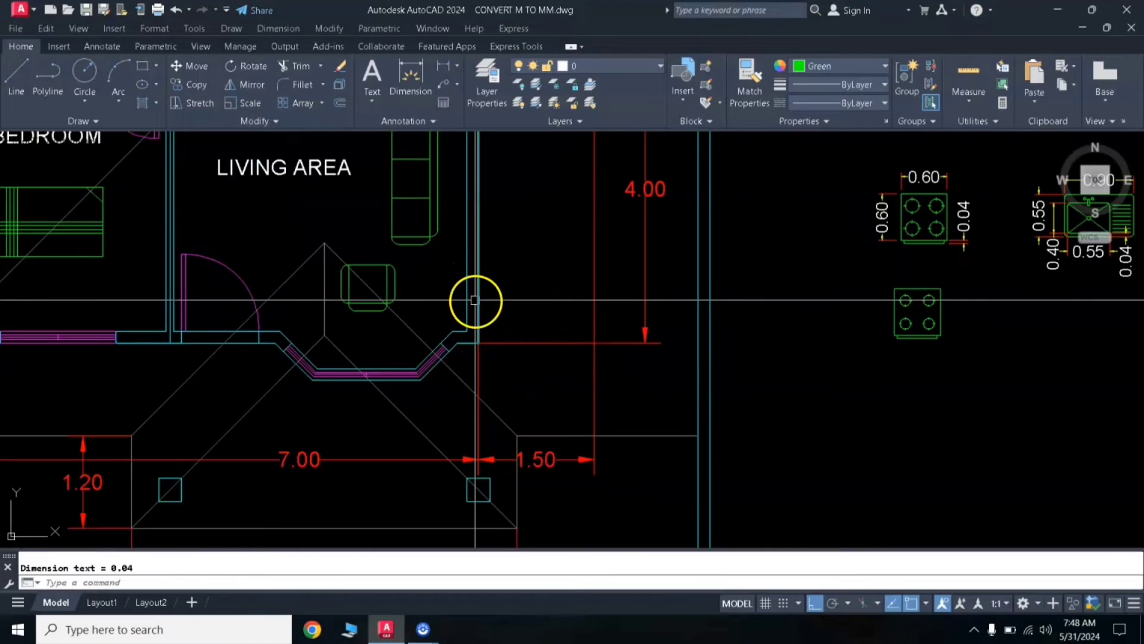
{"action": "scroll", "coordinate": [476, 302], "scroll_direction": "down", "scroll_amount": 2}
{"action": "middle_click_drag", "start_coordinate": [508, 269], "coordinate": [379, 280]}
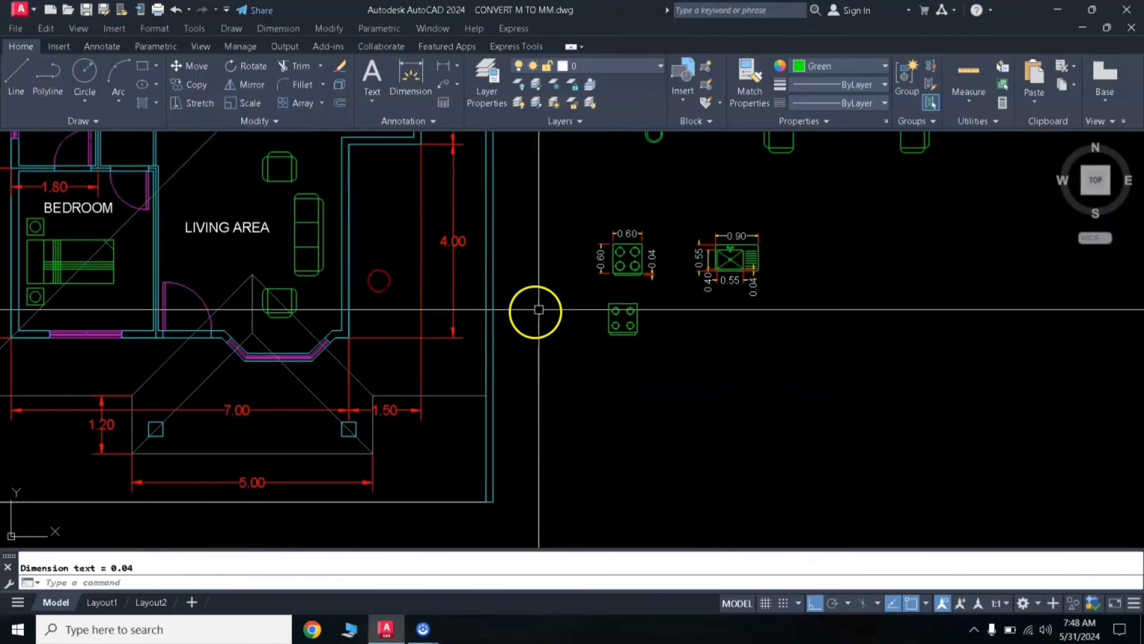
{"action": "scroll", "coordinate": [538, 307], "scroll_direction": "up", "scroll_amount": 2}
{"action": "middle_click_drag", "start_coordinate": [759, 266], "coordinate": [685, 285]}
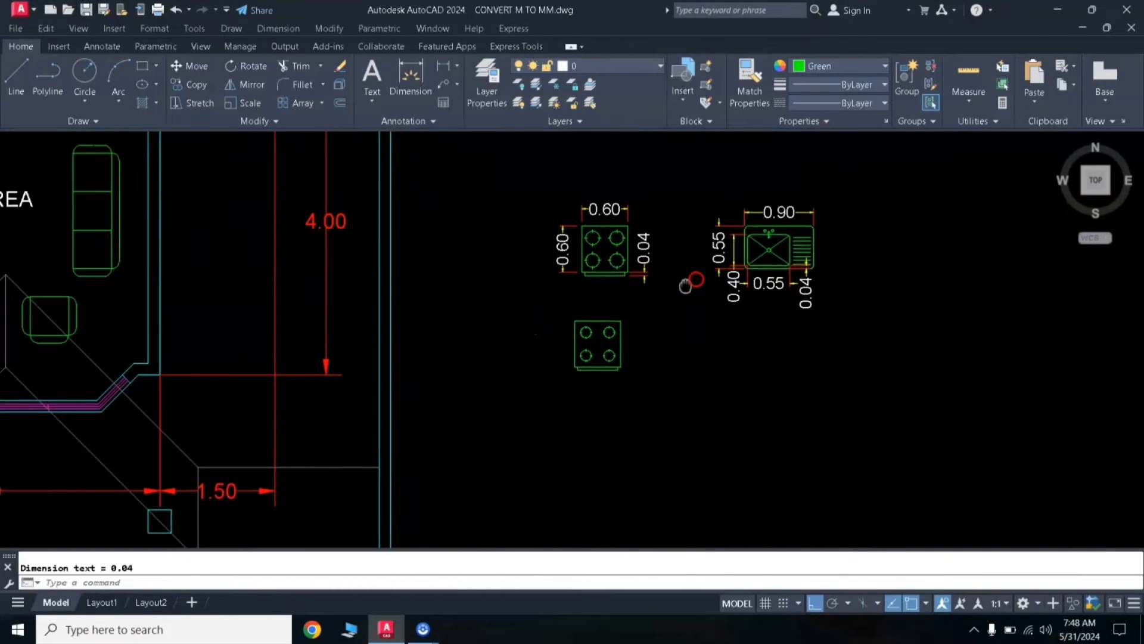
{"action": "scroll", "coordinate": [775, 301], "scroll_direction": "up", "scroll_amount": 4}
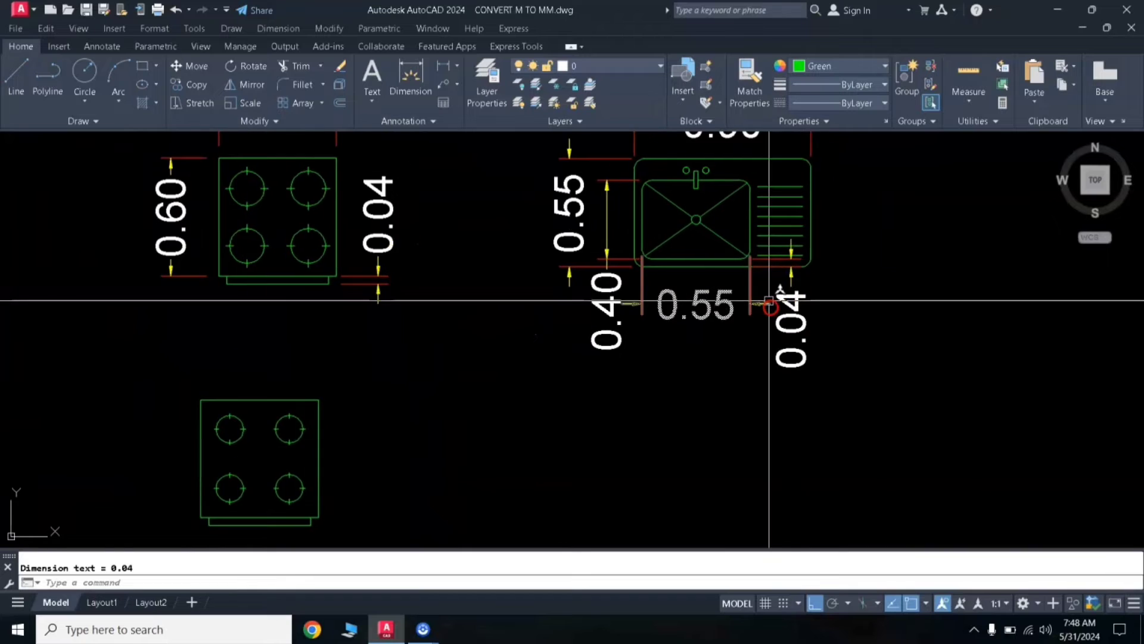
{"action": "scroll", "coordinate": [769, 301], "scroll_direction": "down", "scroll_amount": 3}
{"action": "middle_click_drag", "start_coordinate": [767, 299], "coordinate": [682, 258]}
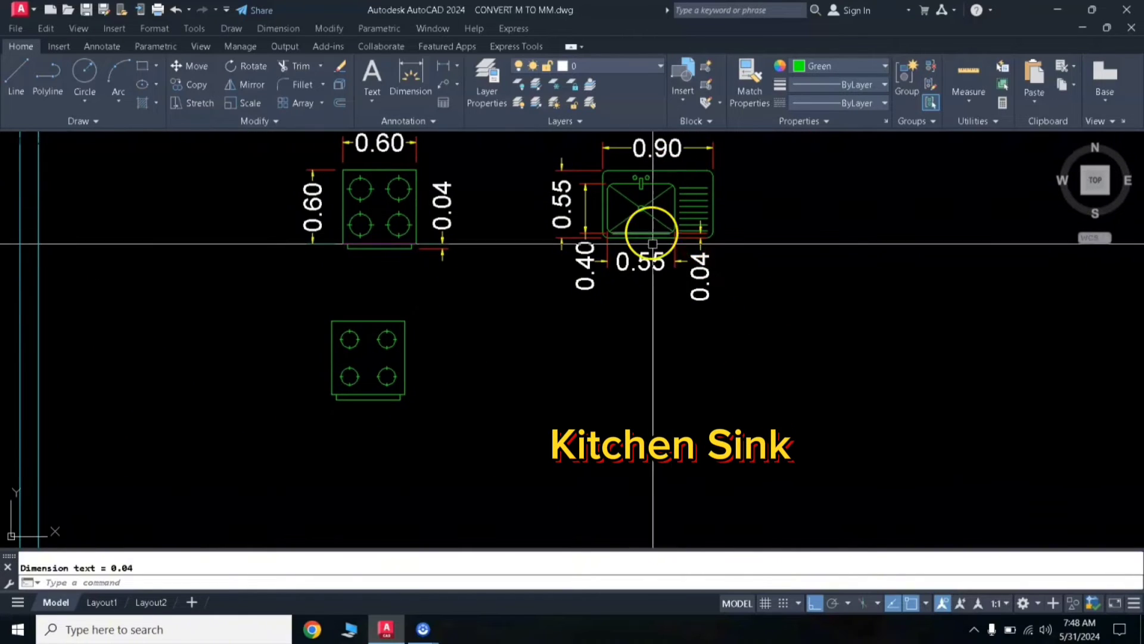
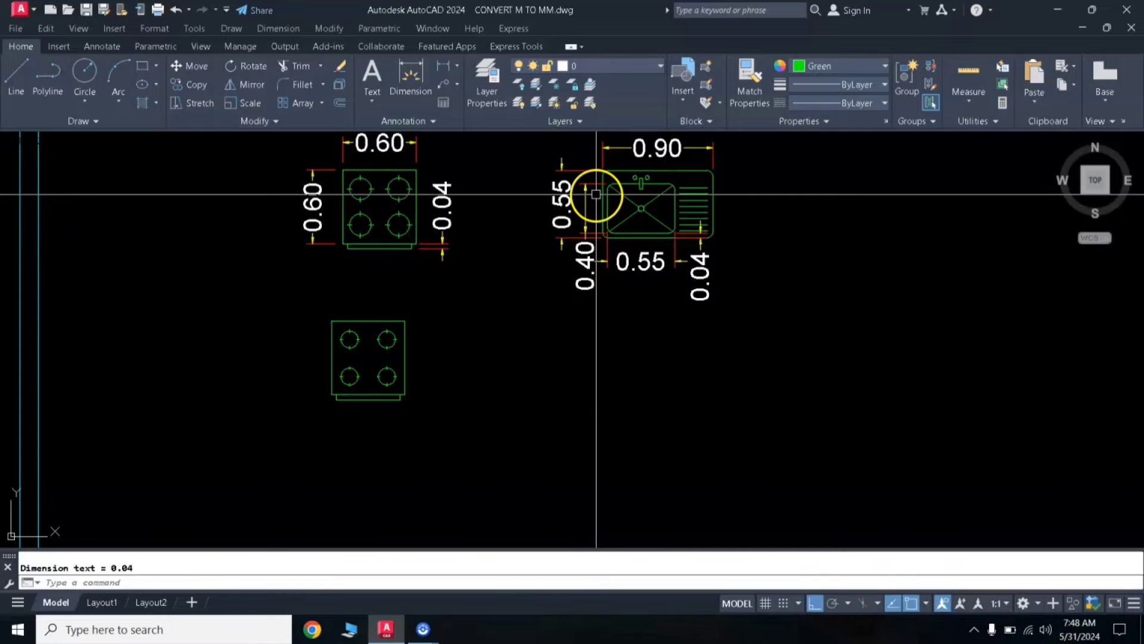
{"action": "scroll", "coordinate": [667, 242], "scroll_direction": "up", "scroll_amount": 4}
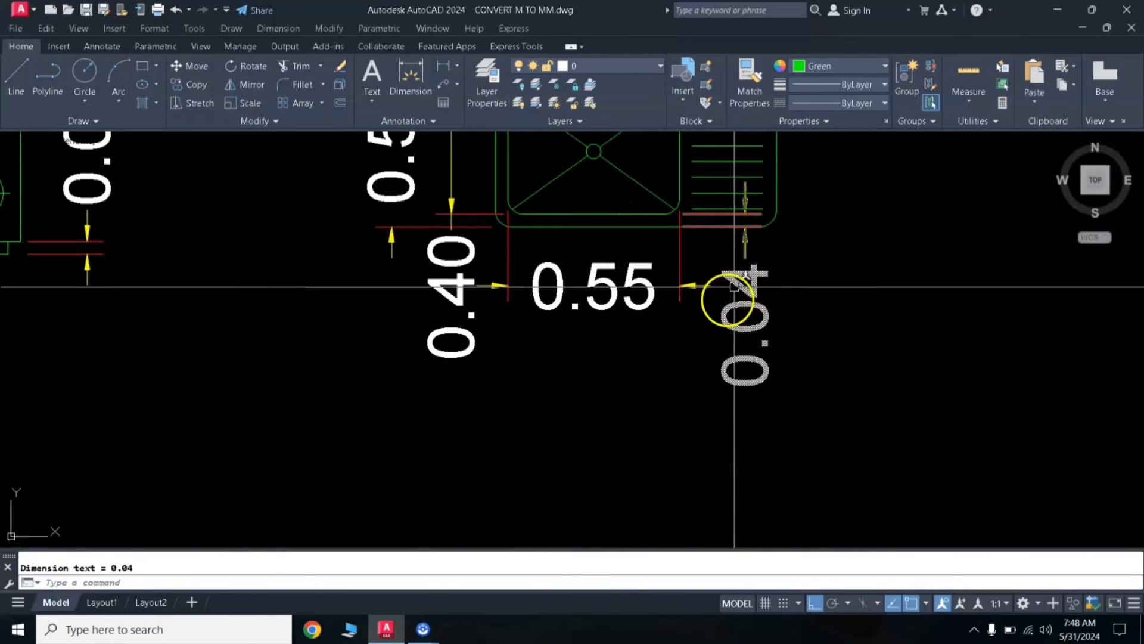
{"action": "scroll", "coordinate": [741, 298], "scroll_direction": "down", "scroll_amount": 2}
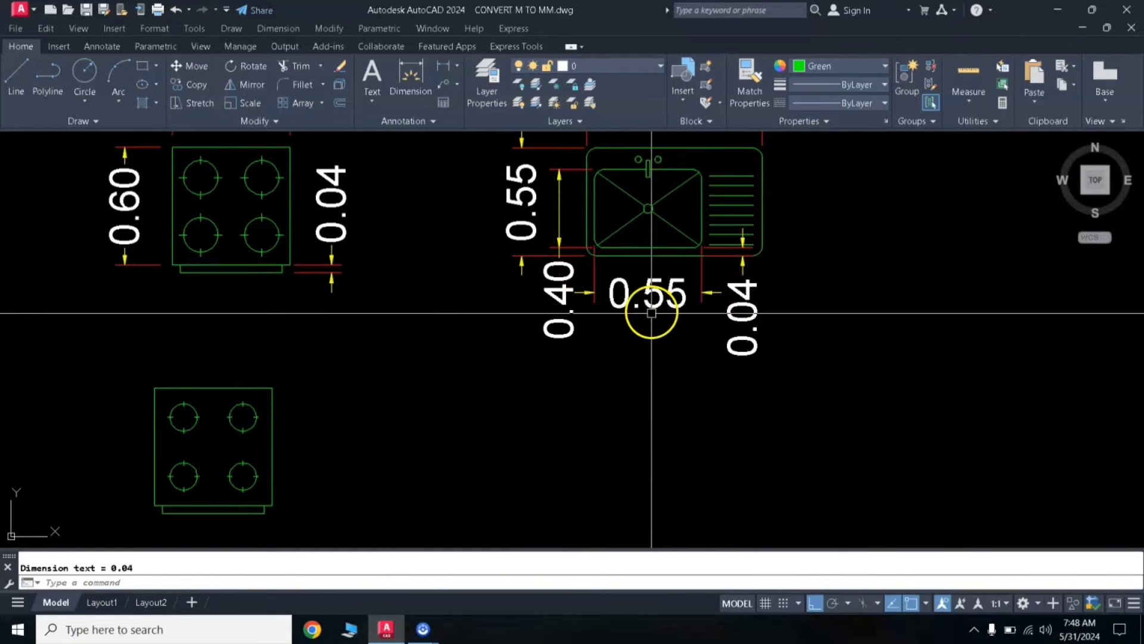
{"action": "scroll", "coordinate": [577, 338], "scroll_direction": "down", "scroll_amount": 2}
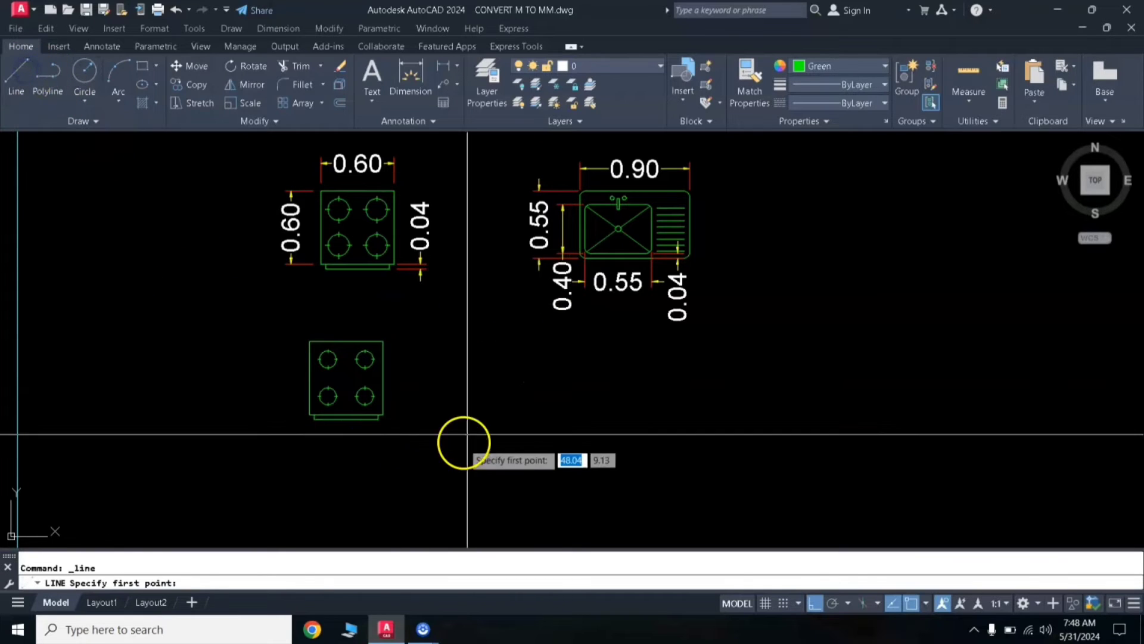
Draw the sink's outer outline as a closed 0.9 by 0.55 rectangle of lines below the sink reference.
{"action": "left_click", "coordinate": [510, 421]}
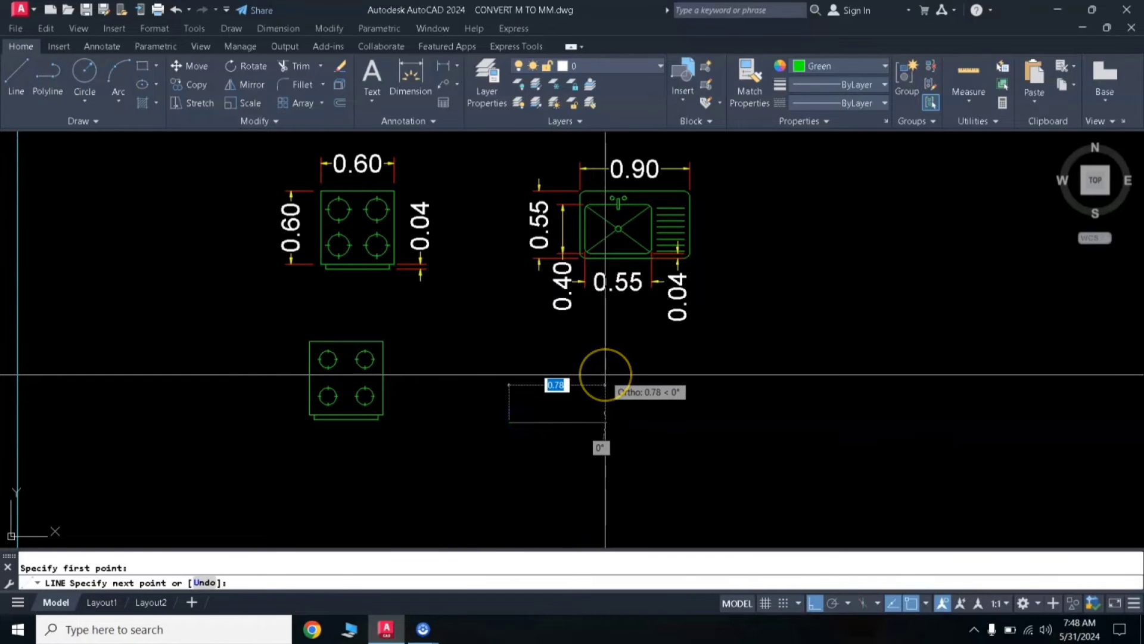
{"action": "type", "text": ".9"}
{"action": "key", "text": "Return"}
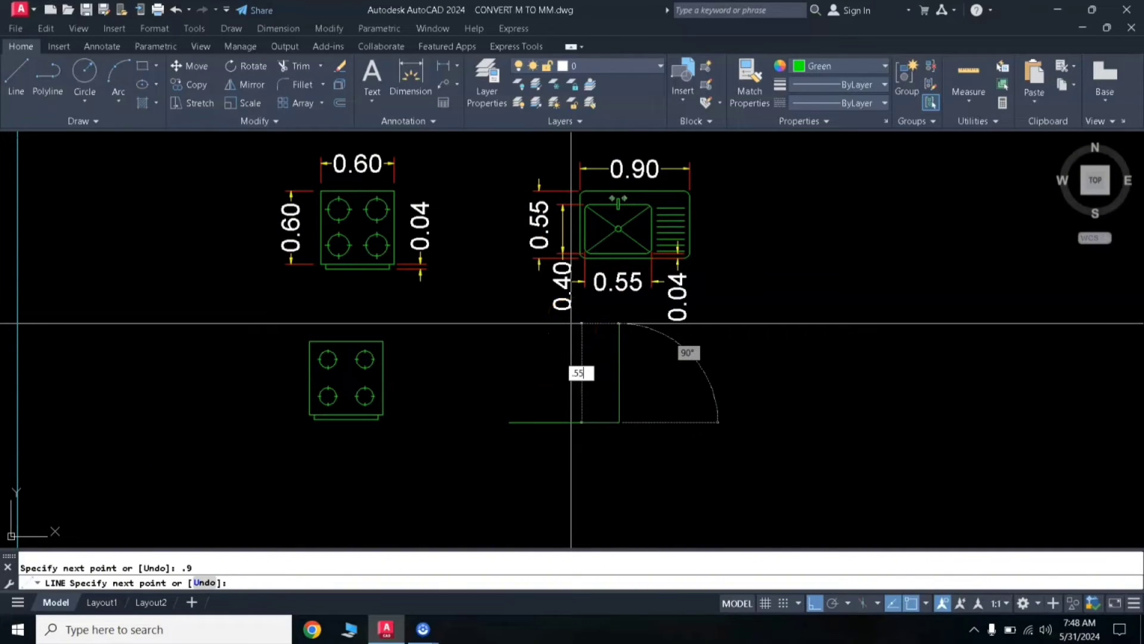
{"action": "key", "text": "Return"}
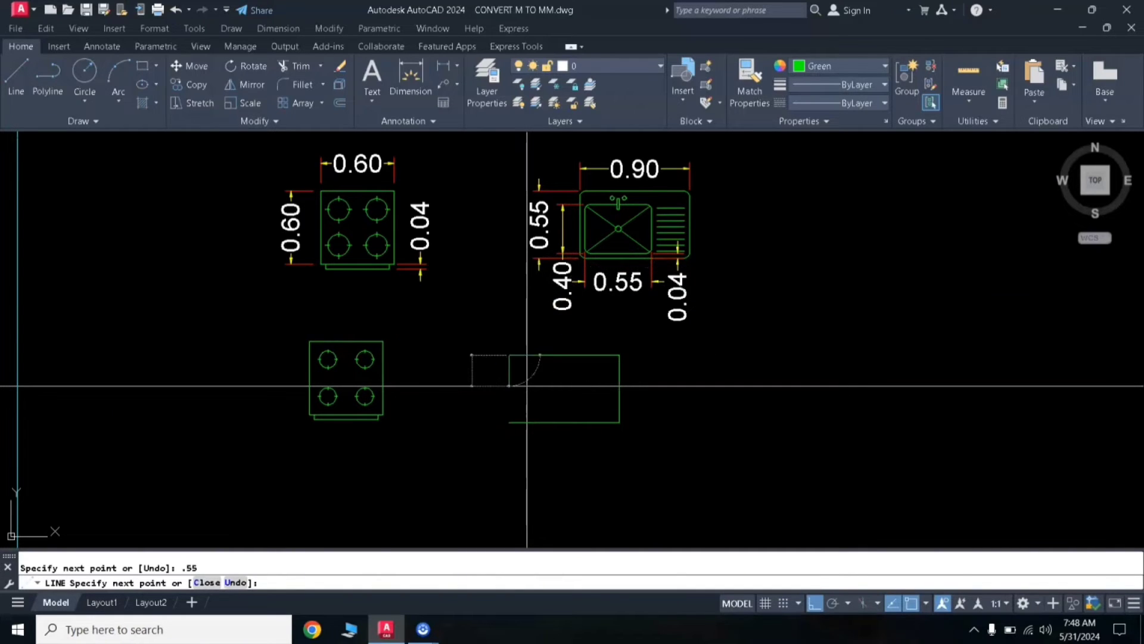
{"action": "type", "text": ".9"}
{"action": "key", "text": "Return"}
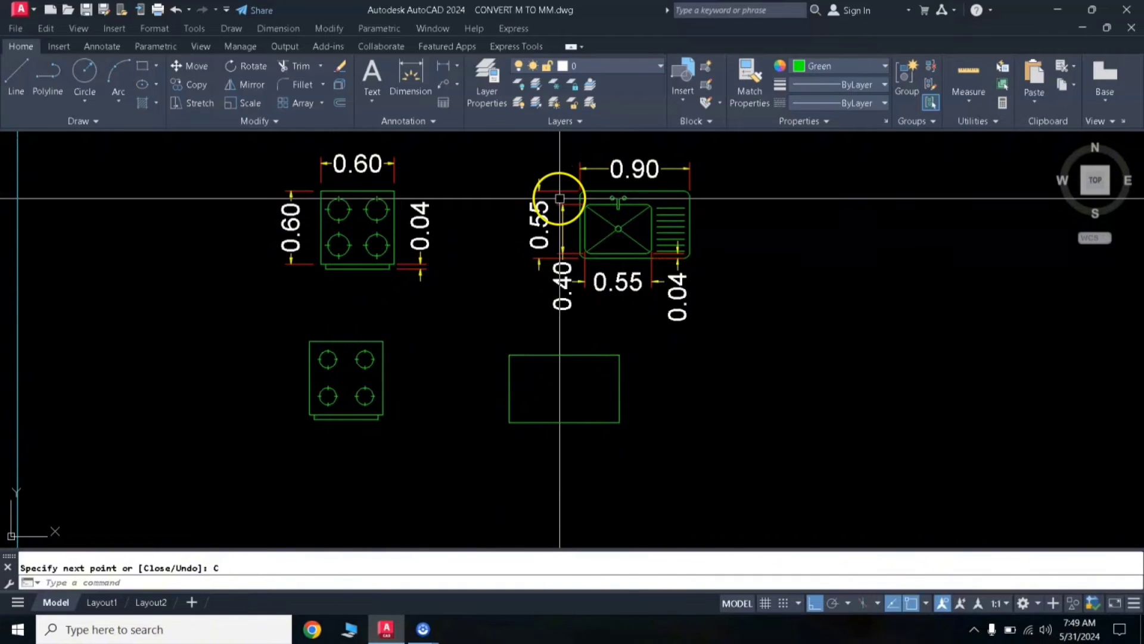
Offset the sink outline's bottom and left edges inward by 0.04.
{"action": "scroll", "coordinate": [566, 225], "scroll_direction": "up", "scroll_amount": 2}
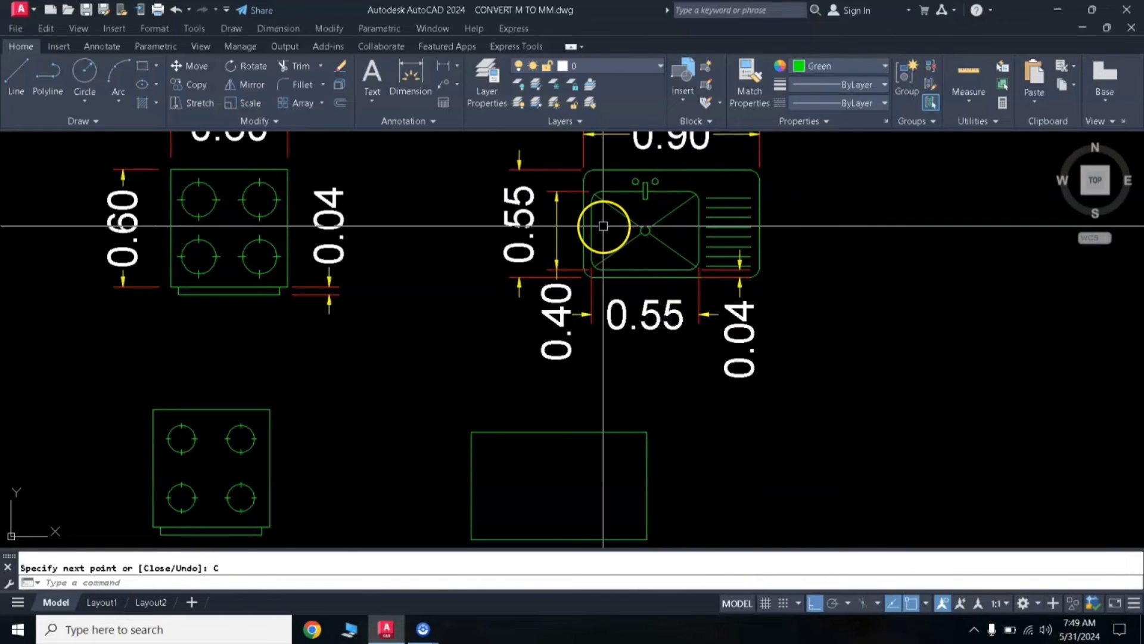
{"action": "key", "text": "Return"}
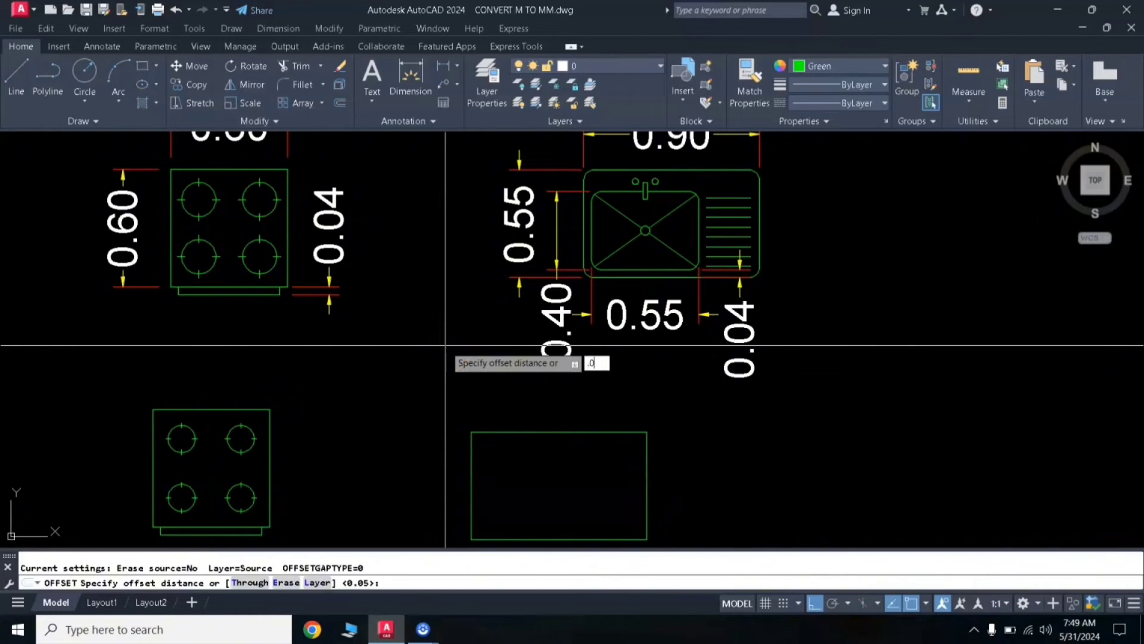
{"action": "type", "text": ".04"}
{"action": "key", "text": "Return"}
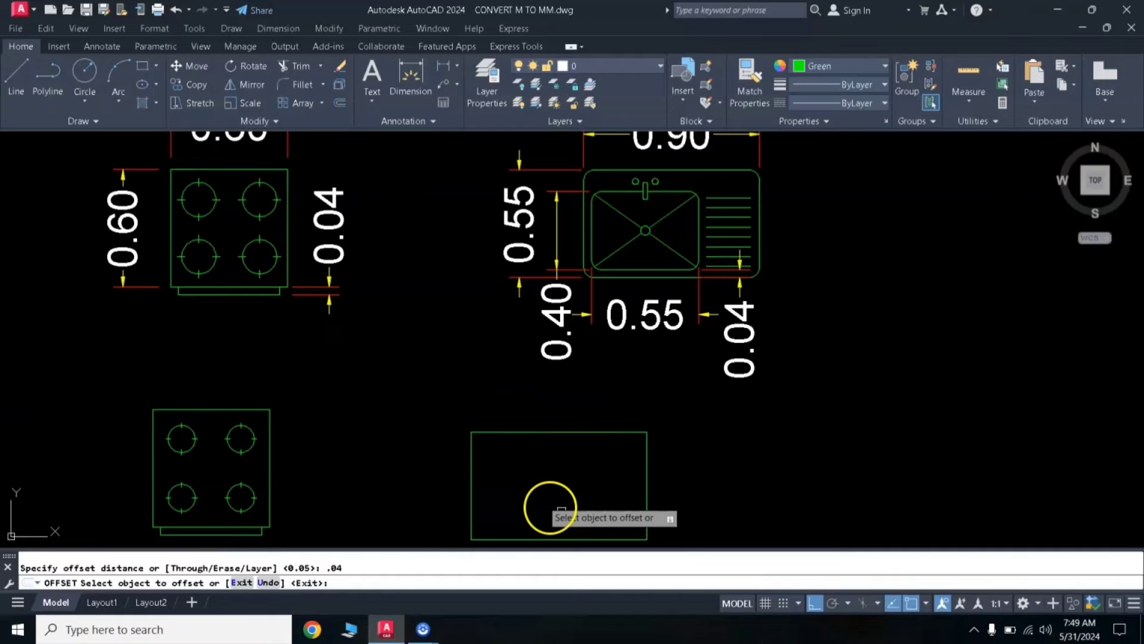
{"action": "left_click", "coordinate": [562, 539]}
{"action": "left_click", "coordinate": [470, 477]}
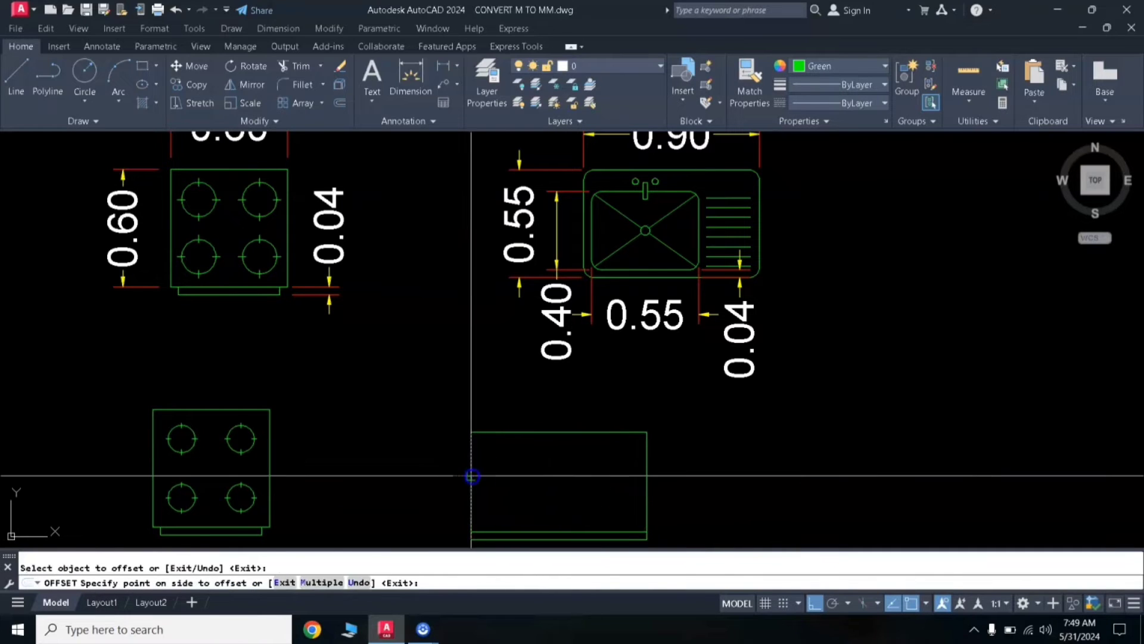
{"action": "left_click", "coordinate": [523, 477]}
{"action": "key", "text": "Return"}
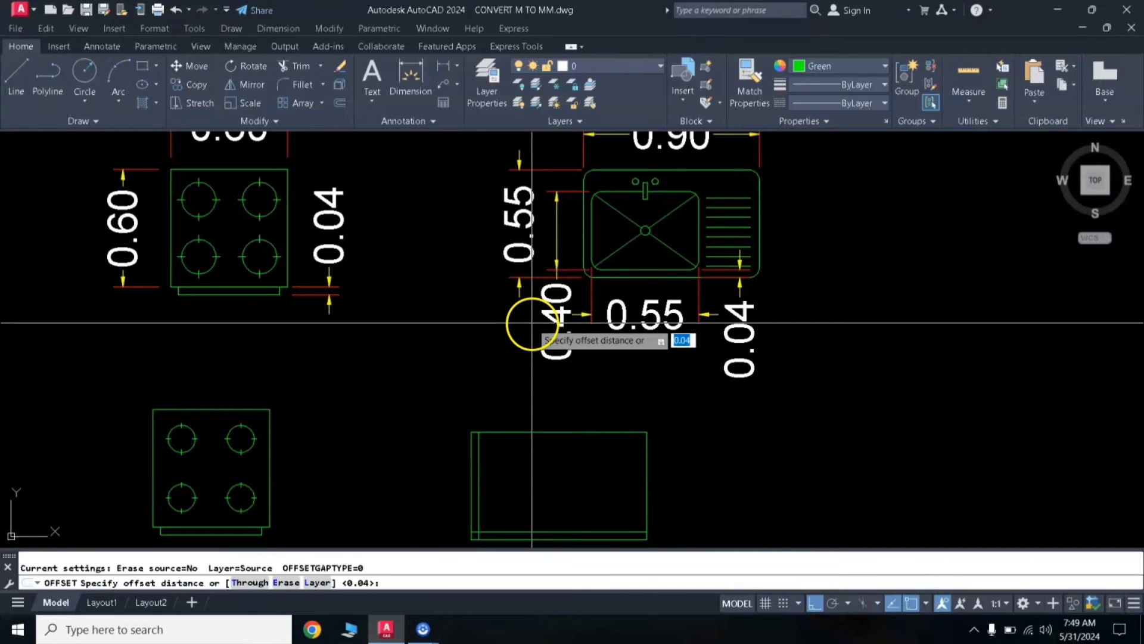
Offset the inner bottom line upward by 0.4 and the inner left line rightward by 0.55 to complete the basin.
{"action": "key", "text": "Return"}
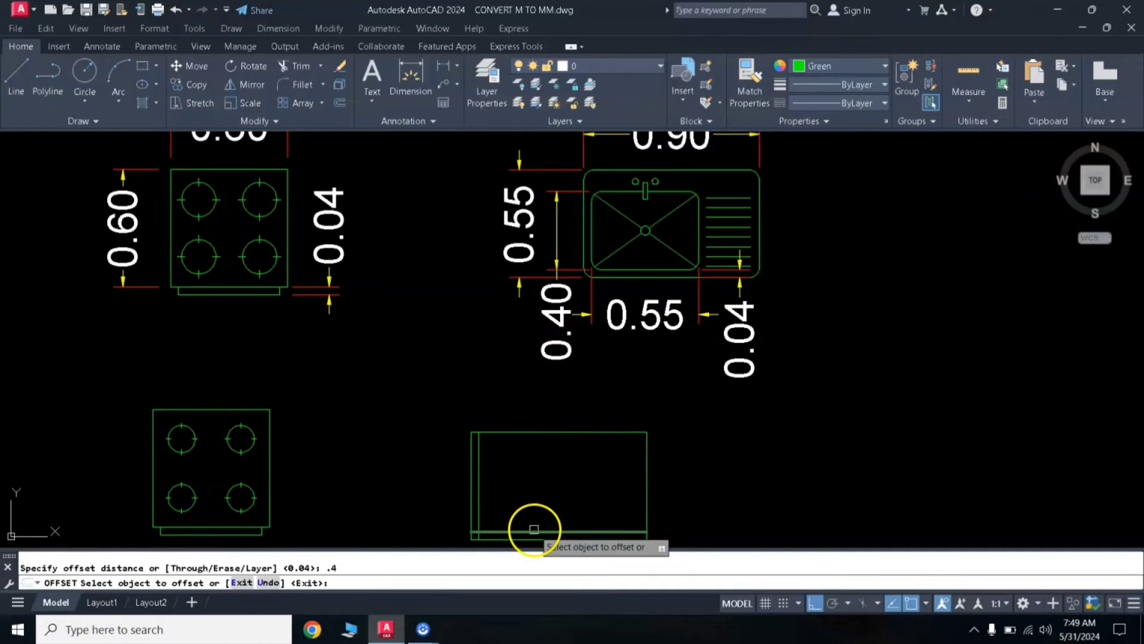
{"action": "left_click", "coordinate": [514, 533]}
{"action": "left_click", "coordinate": [551, 487]}
{"action": "key", "text": "Return"}
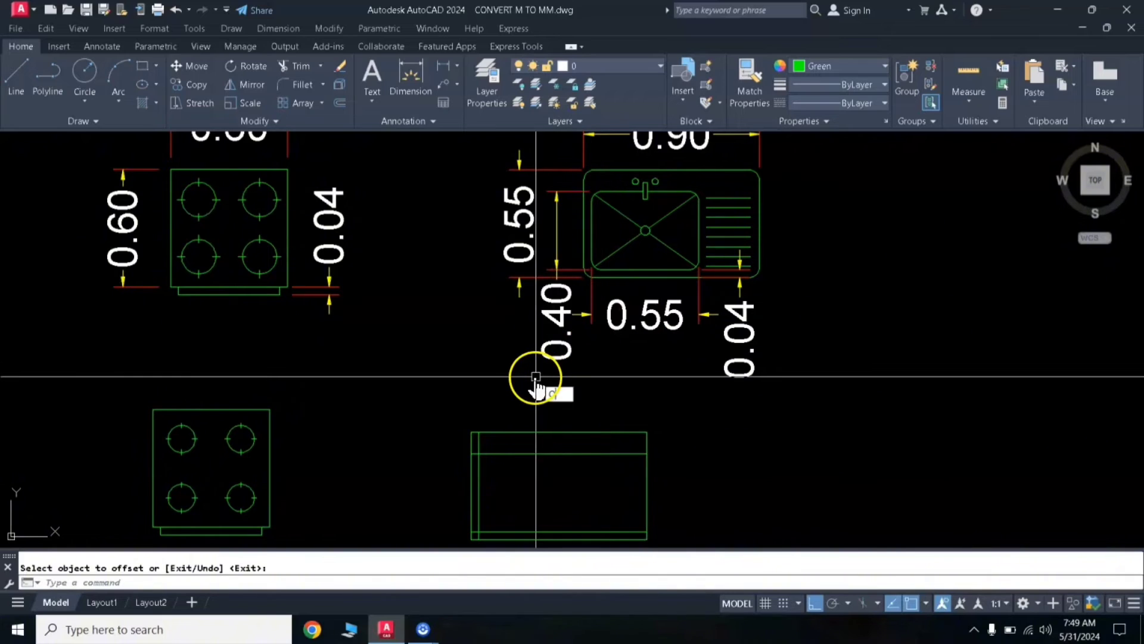
{"action": "key", "text": "Return"}
{"action": "key", "text": "Return"}
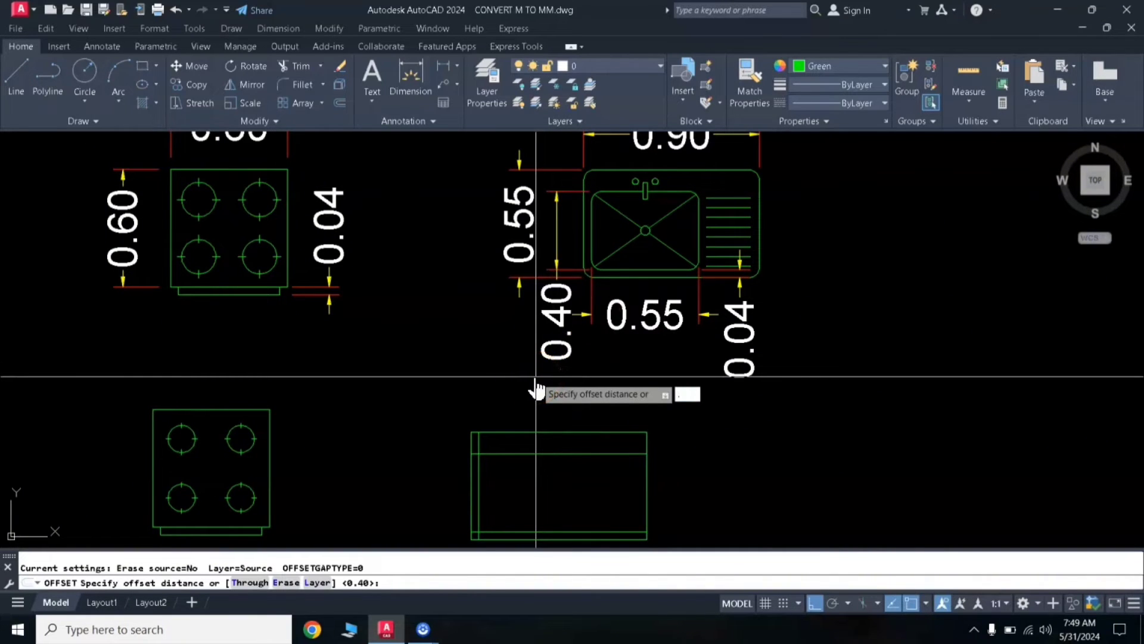
{"action": "left_click", "coordinate": [481, 477]}
{"action": "left_click", "coordinate": [555, 474]}
{"action": "key", "text": "Return"}
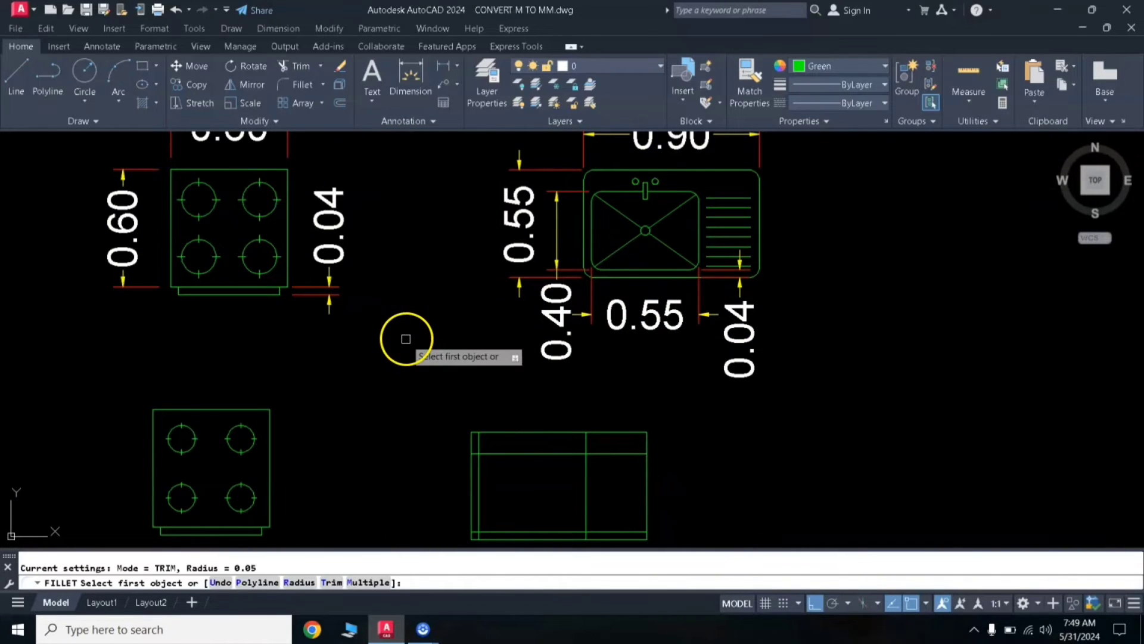
Fillet the four basin corners with radius 0.05, using the Multiple option.
{"action": "left_click", "coordinate": [307, 587]}
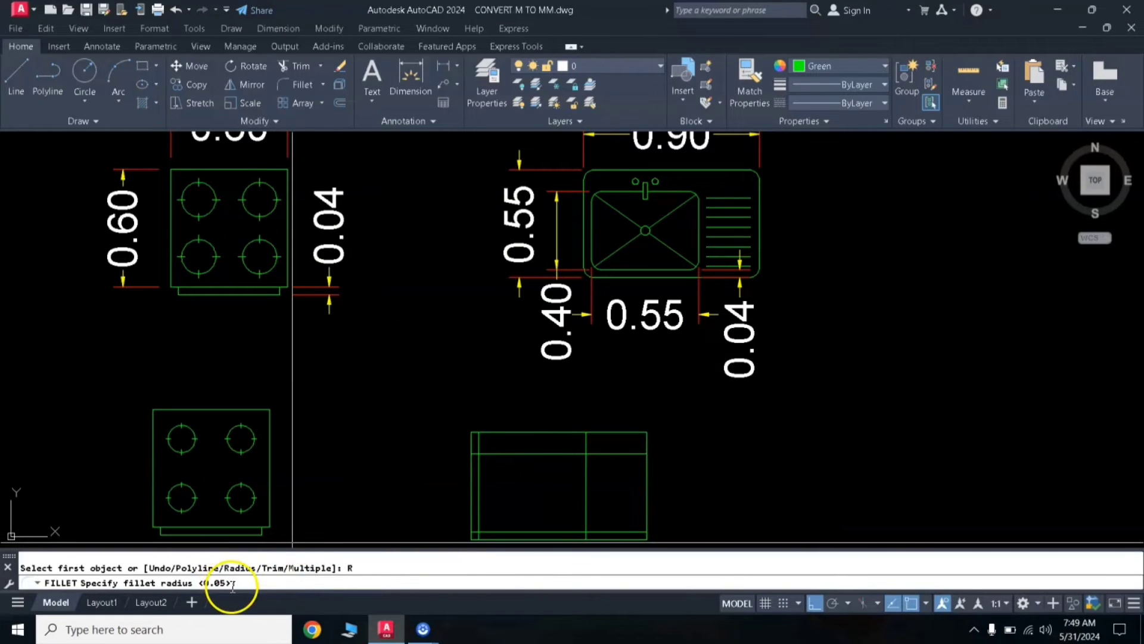
{"action": "key", "text": "Return"}
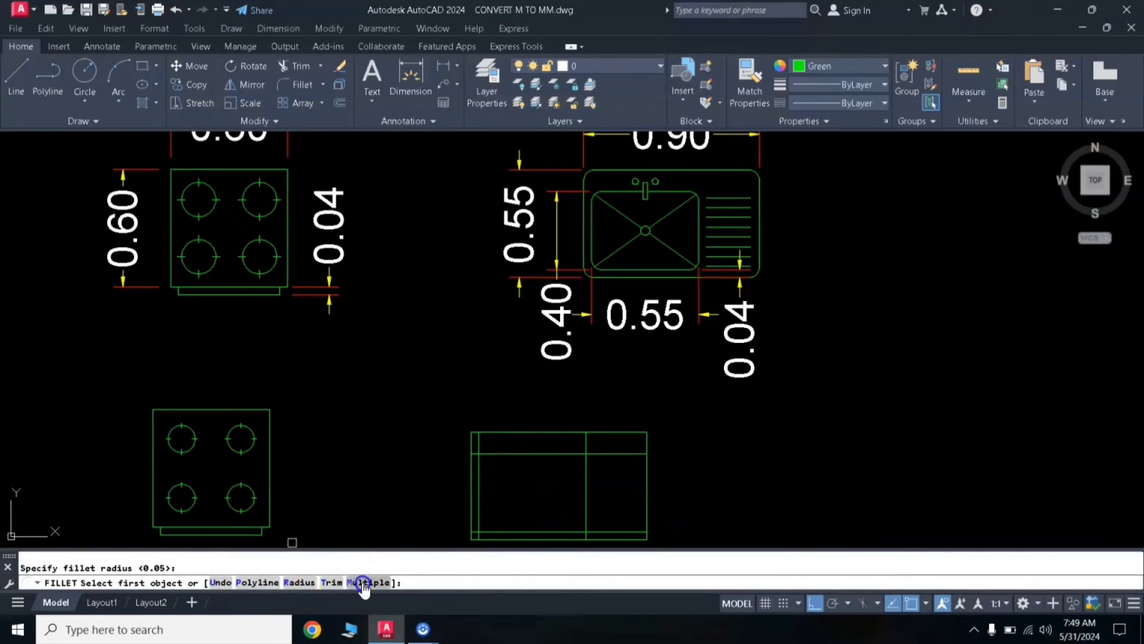
{"action": "middle_click_drag", "start_coordinate": [476, 424], "coordinate": [484, 393]}
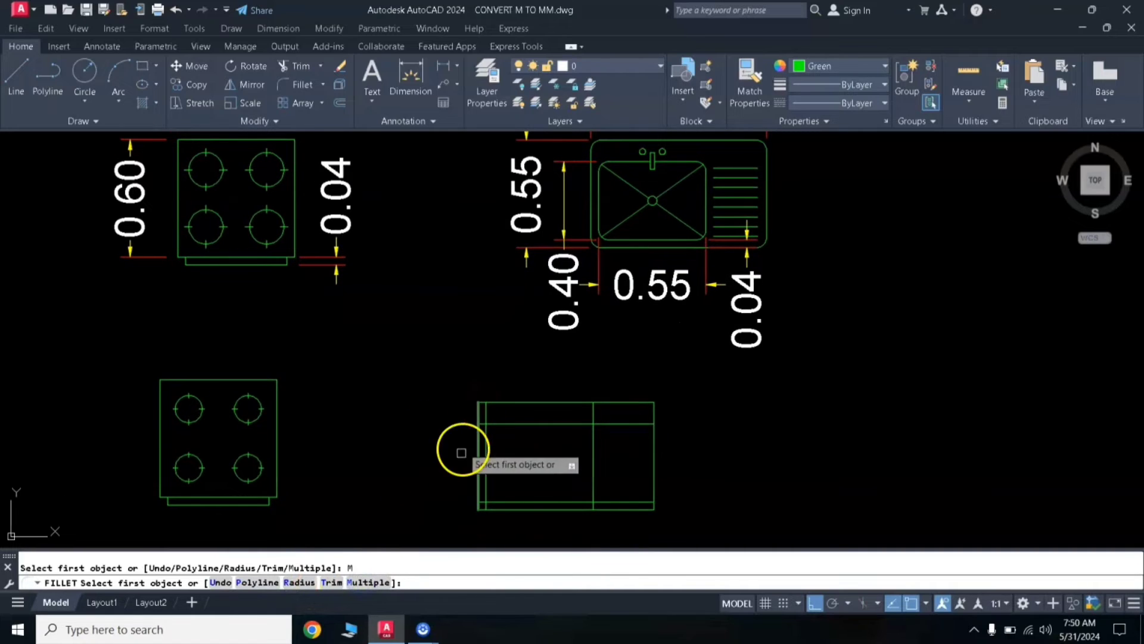
{"action": "left_click", "coordinate": [528, 500]}
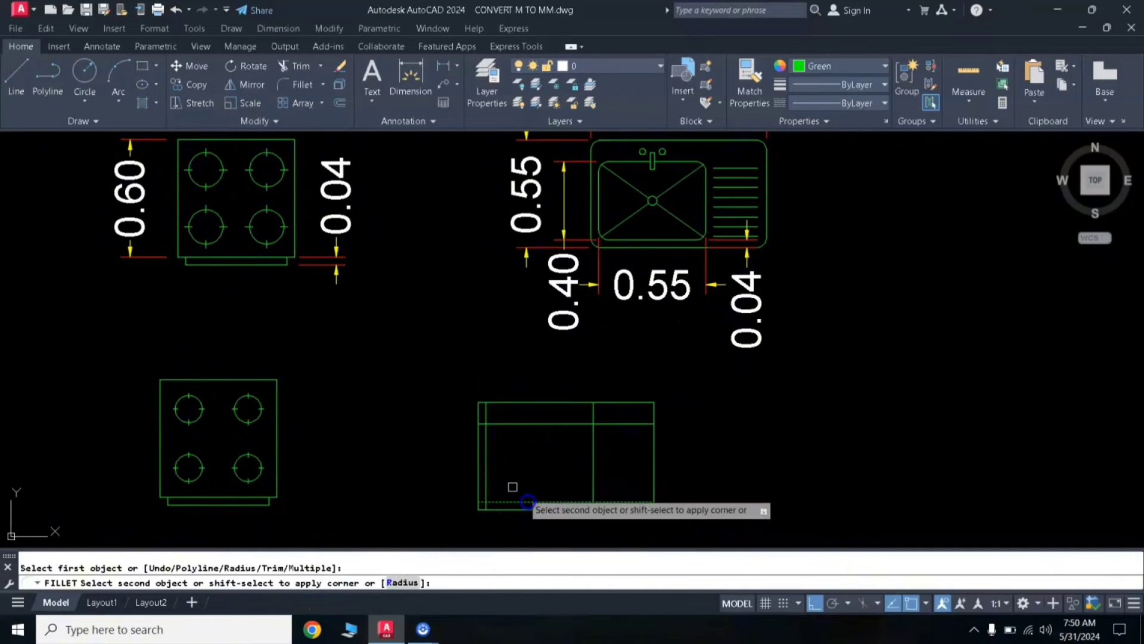
{"action": "left_click", "coordinate": [489, 461]}
{"action": "left_click", "coordinate": [488, 434]}
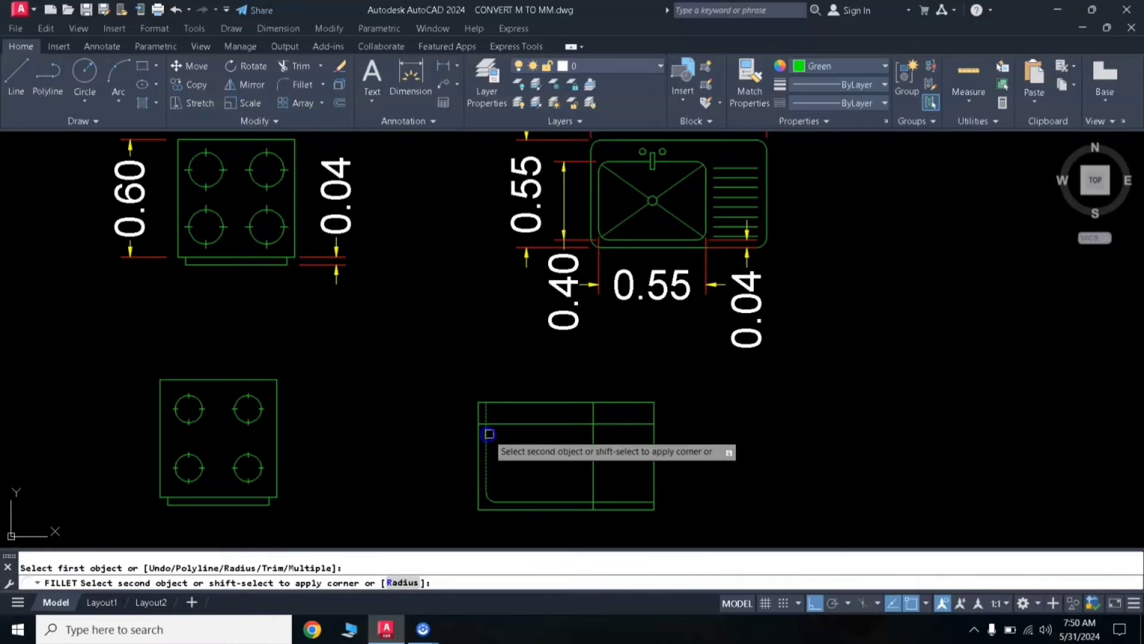
{"action": "left_click", "coordinate": [566, 425]}
{"action": "left_click", "coordinate": [578, 423]}
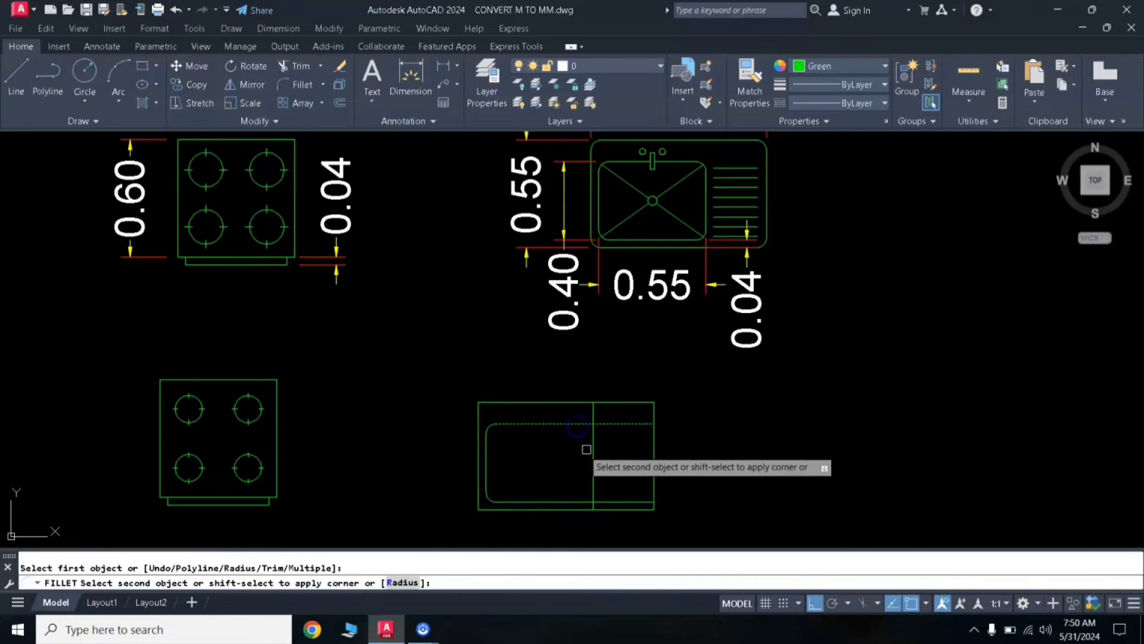
{"action": "left_click", "coordinate": [591, 449]}
{"action": "left_click", "coordinate": [591, 463]}
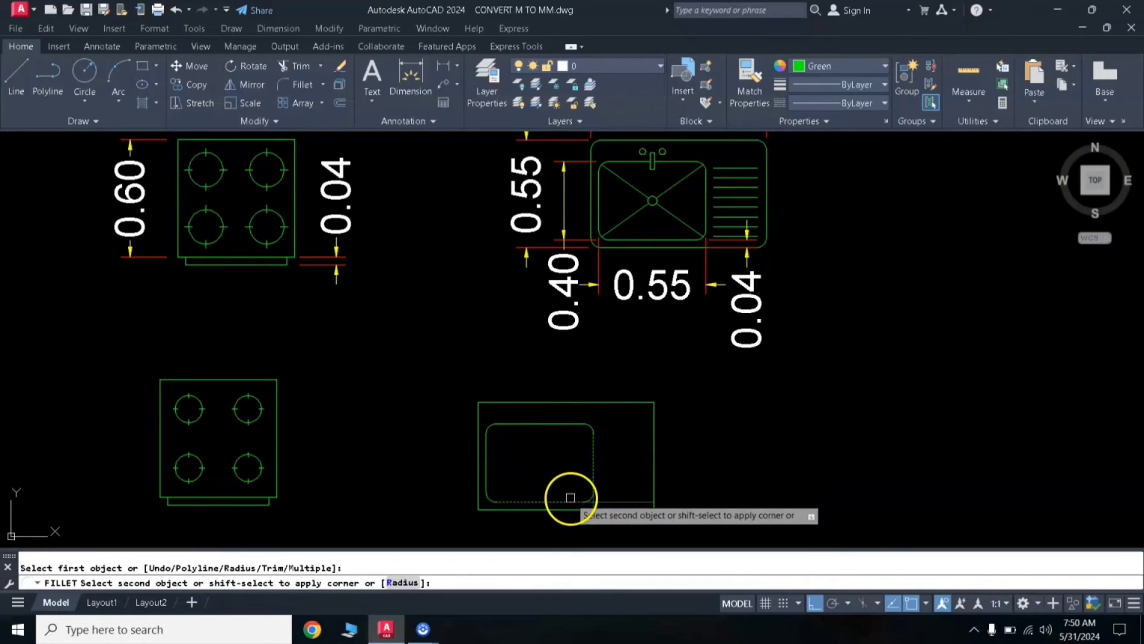
{"action": "left_click", "coordinate": [569, 500]}
Fillet the four corners of the sink's outer outline with the same 0.05 radius.
{"action": "left_click", "coordinate": [512, 511]}
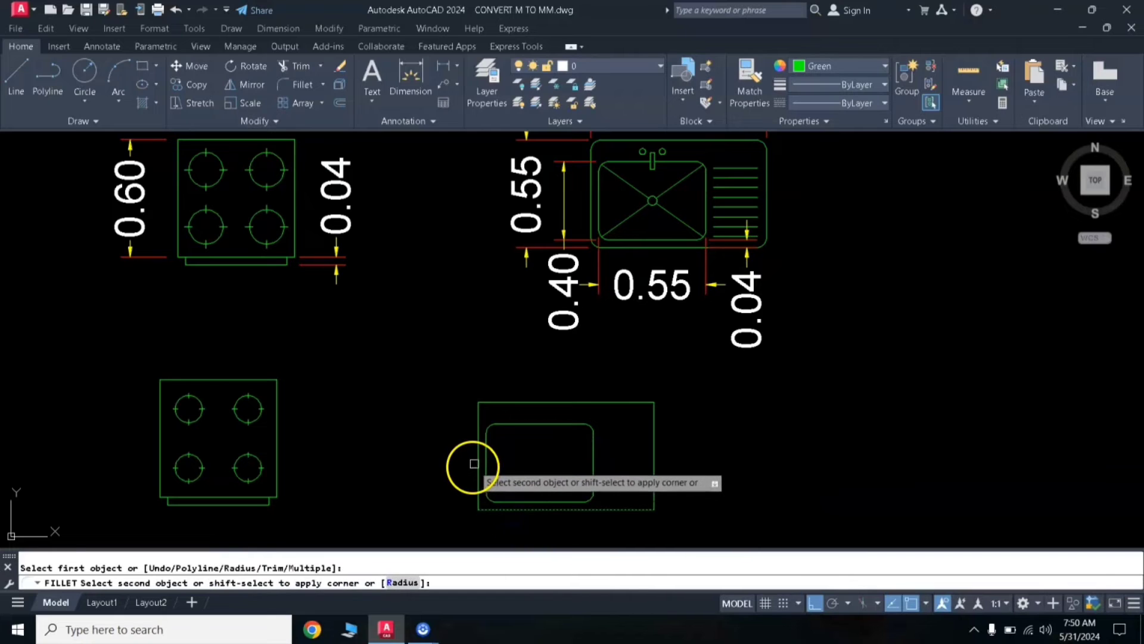
{"action": "left_click", "coordinate": [475, 463]}
{"action": "left_click", "coordinate": [479, 428]}
{"action": "left_click", "coordinate": [490, 404]}
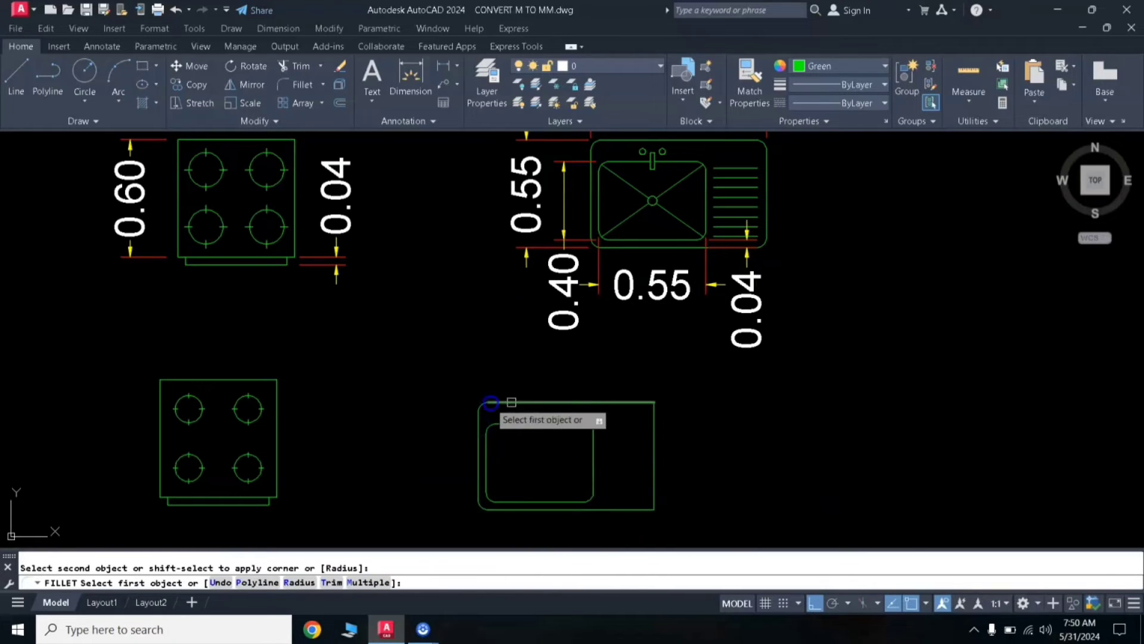
{"action": "left_click", "coordinate": [630, 406]}
{"action": "left_click", "coordinate": [652, 423]}
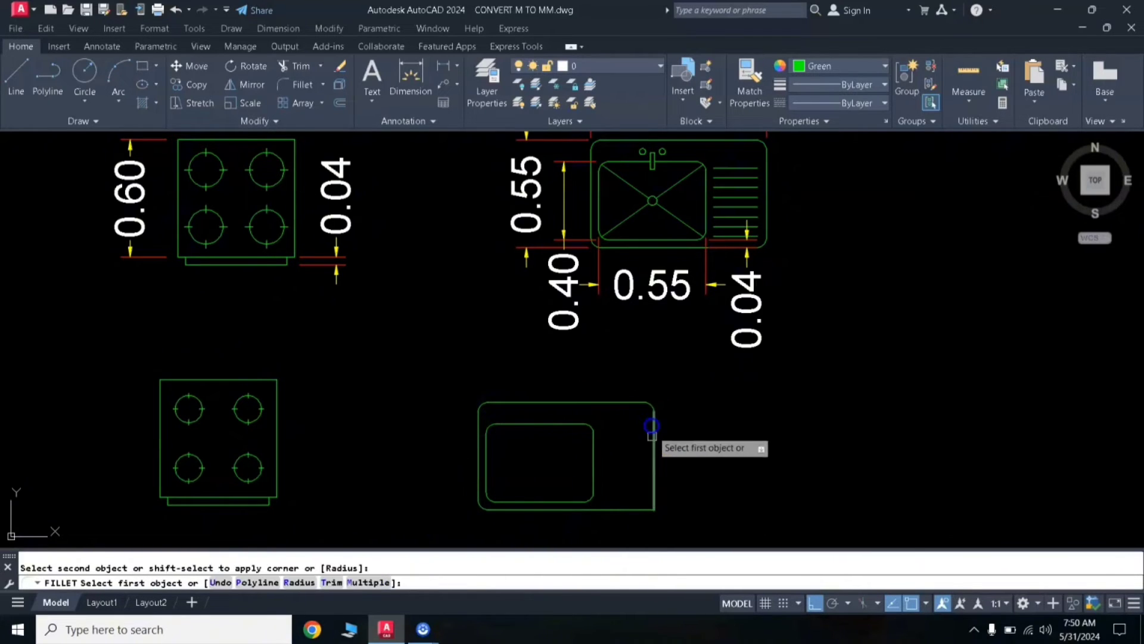
{"action": "left_click", "coordinate": [656, 470]}
{"action": "left_click", "coordinate": [616, 509]}
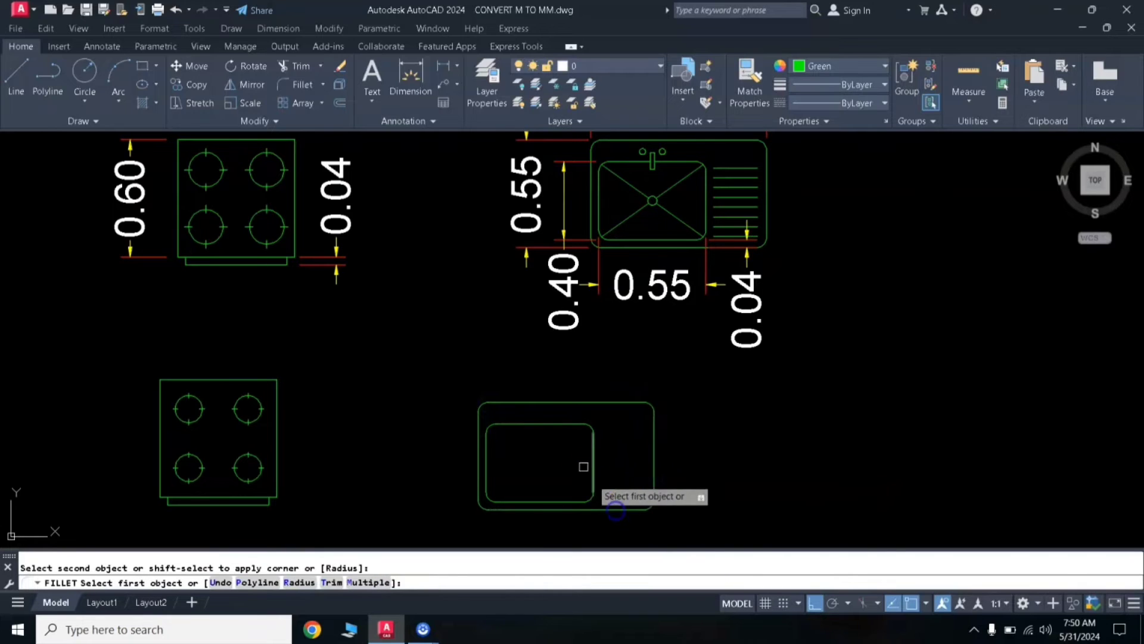
{"action": "key", "text": "Return"}
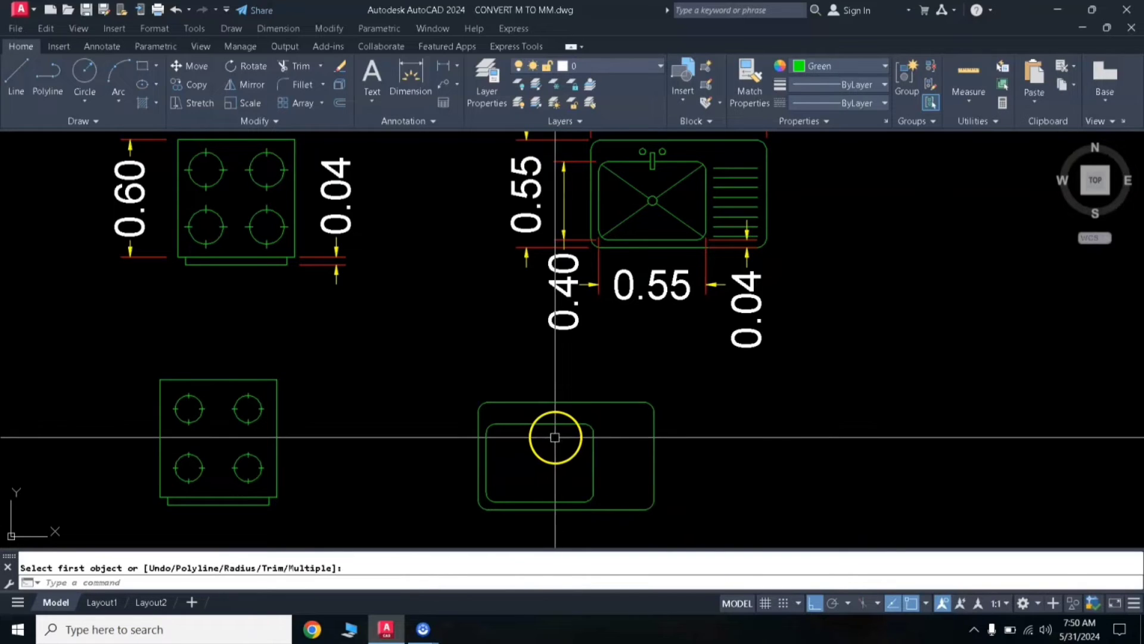
Draw two crossing diagonal lines between the midpoints of the basin's opposite corner arcs.
{"action": "middle_click_drag", "start_coordinate": [560, 420], "coordinate": [578, 427]}
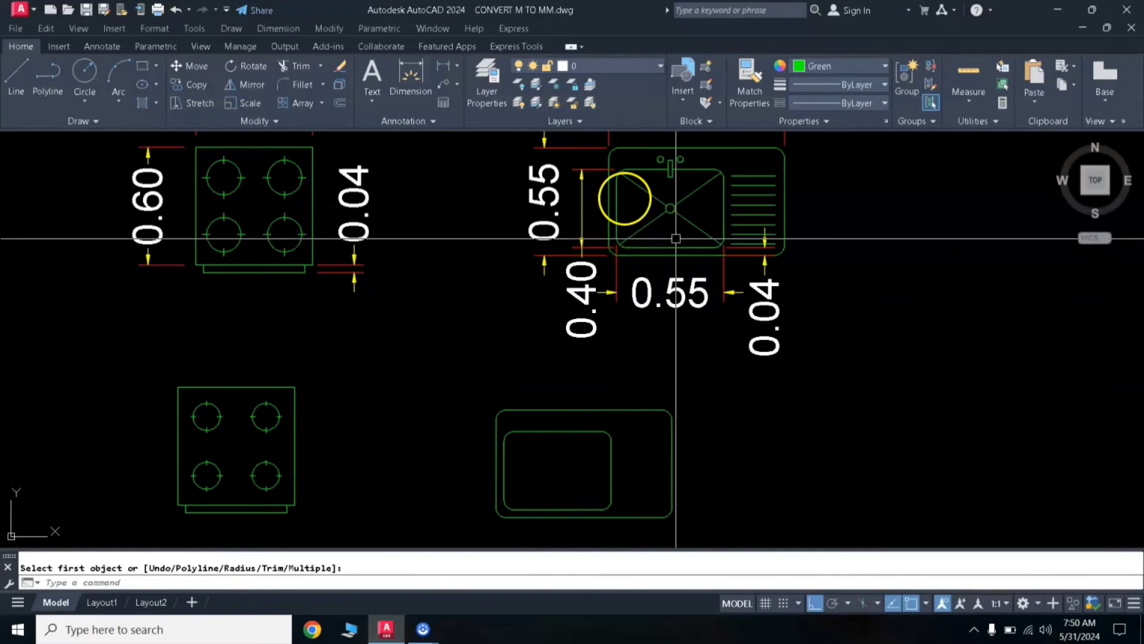
{"action": "scroll", "coordinate": [582, 414], "scroll_direction": "up", "scroll_amount": 4}
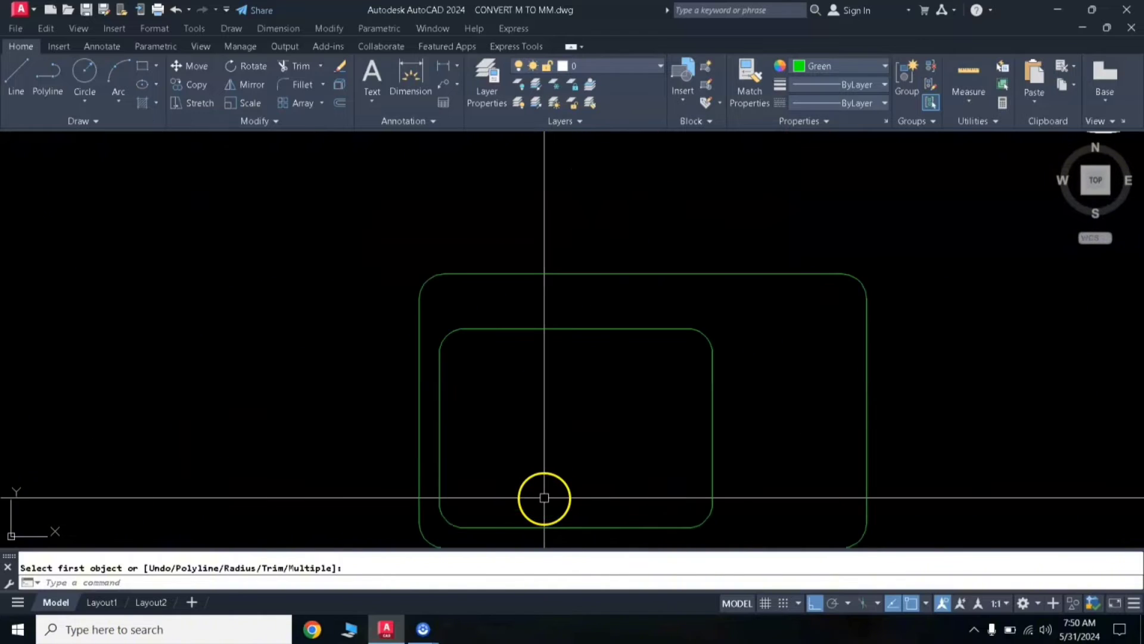
{"action": "left_click", "coordinate": [12, 74]}
{"action": "left_click", "coordinate": [442, 255]}
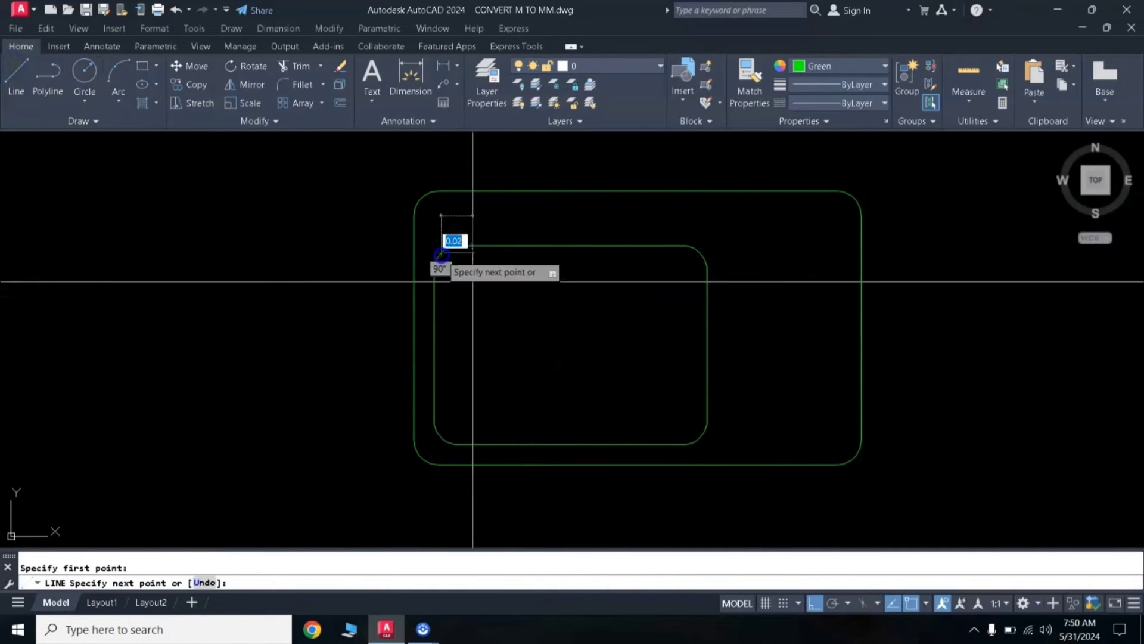
{"action": "left_click", "coordinate": [700, 437]}
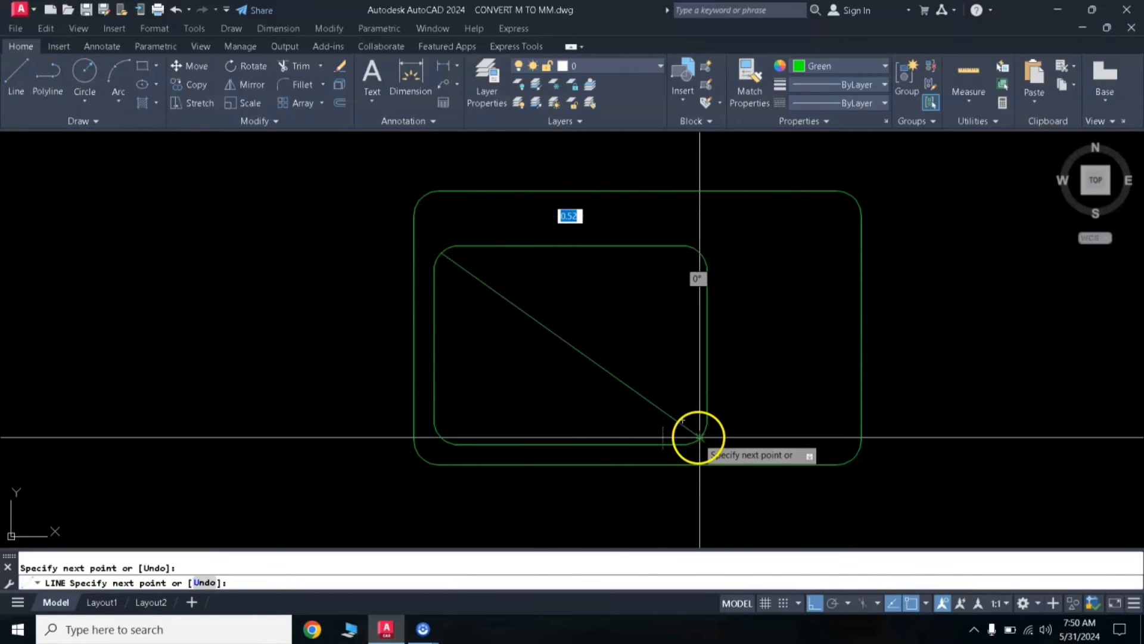
{"action": "key", "text": "Return"}
{"action": "key", "text": "Return"}
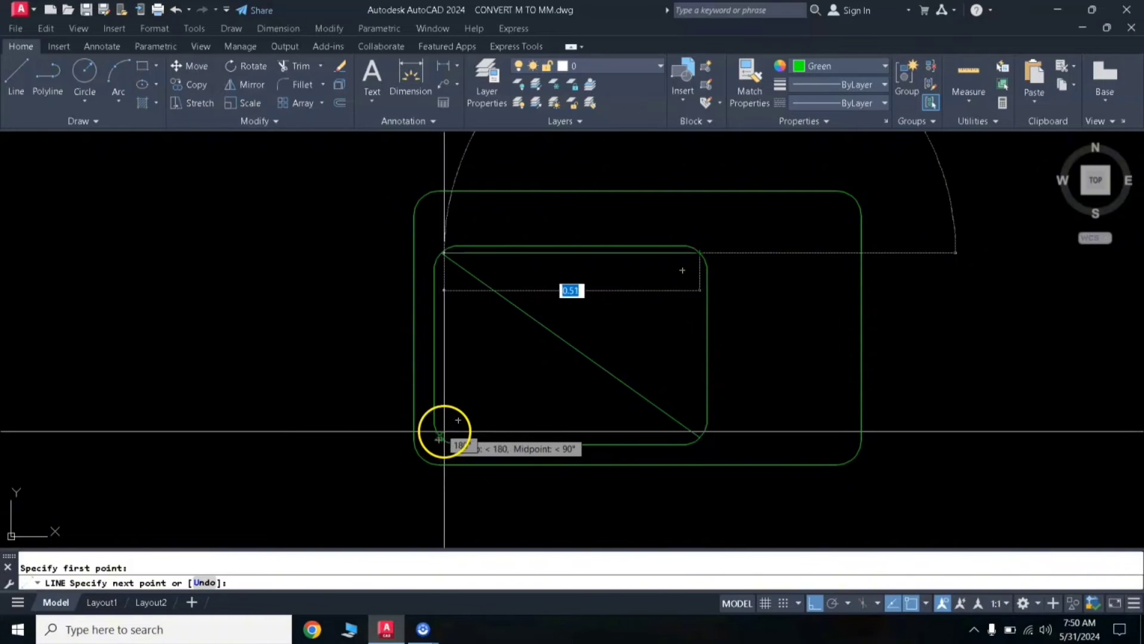
{"action": "left_click", "coordinate": [444, 431]}
{"action": "key", "text": "Return"}
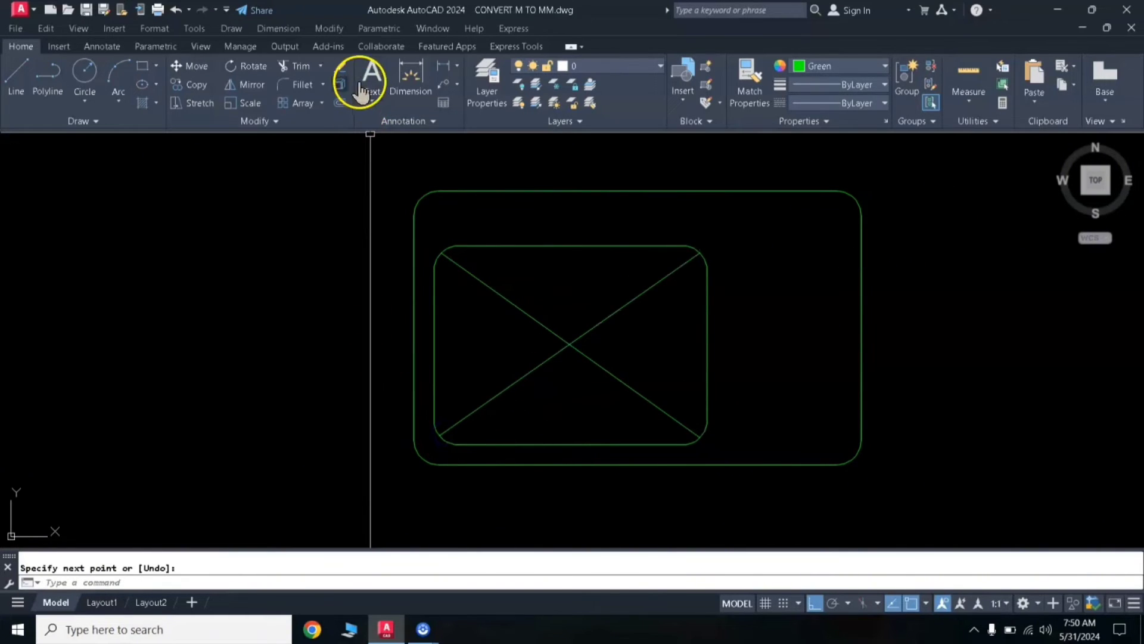
Draw a small drain circle centred where the basin diagonals cross and trim the diagonals inside it.
{"action": "left_click", "coordinate": [570, 344]}
{"action": "scroll", "coordinate": [571, 332], "scroll_direction": "up", "scroll_amount": 6}
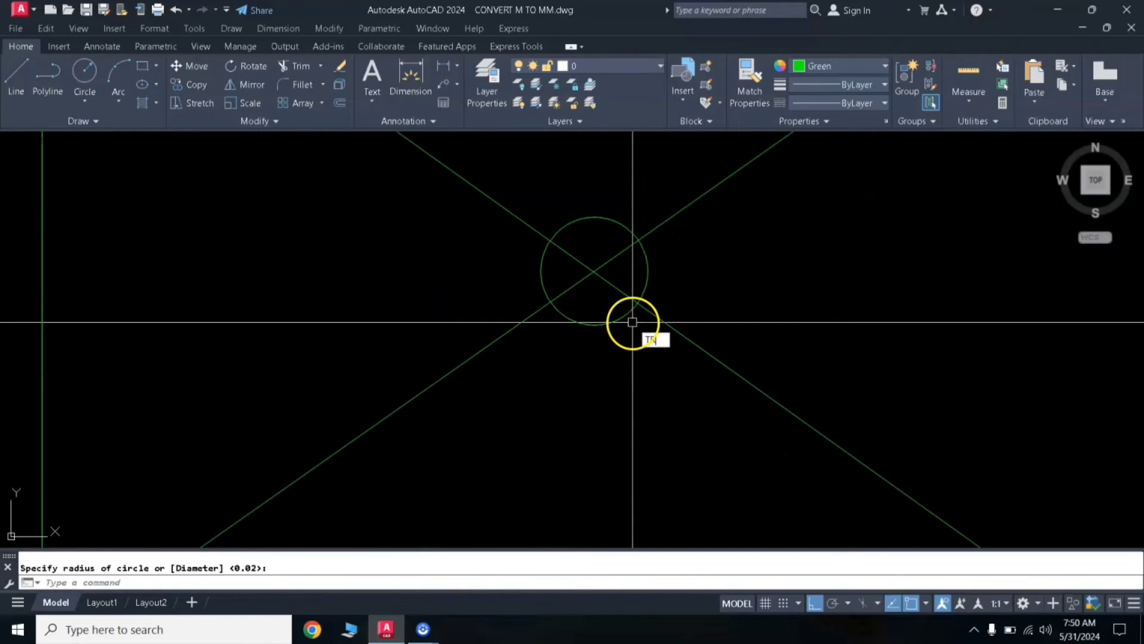
{"action": "key", "text": "Return"}
{"action": "left_click", "coordinate": [624, 254]}
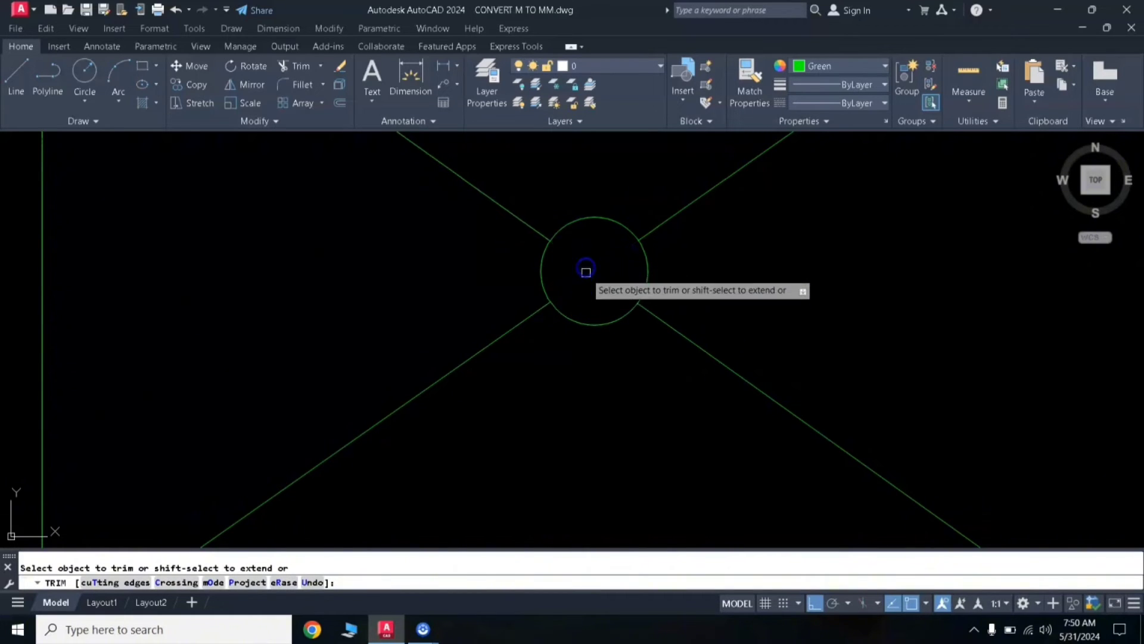
{"action": "key", "text": "Escape"}
Draw a short vertical centre line for the faucet through the midpoint of the basin's upper edge, extending above and below it.
{"action": "scroll", "coordinate": [586, 278], "scroll_direction": "down", "scroll_amount": 6}
{"action": "middle_click_drag", "start_coordinate": [626, 230], "coordinate": [614, 388]}
{"action": "middle_click_drag", "start_coordinate": [648, 207], "coordinate": [643, 232]}
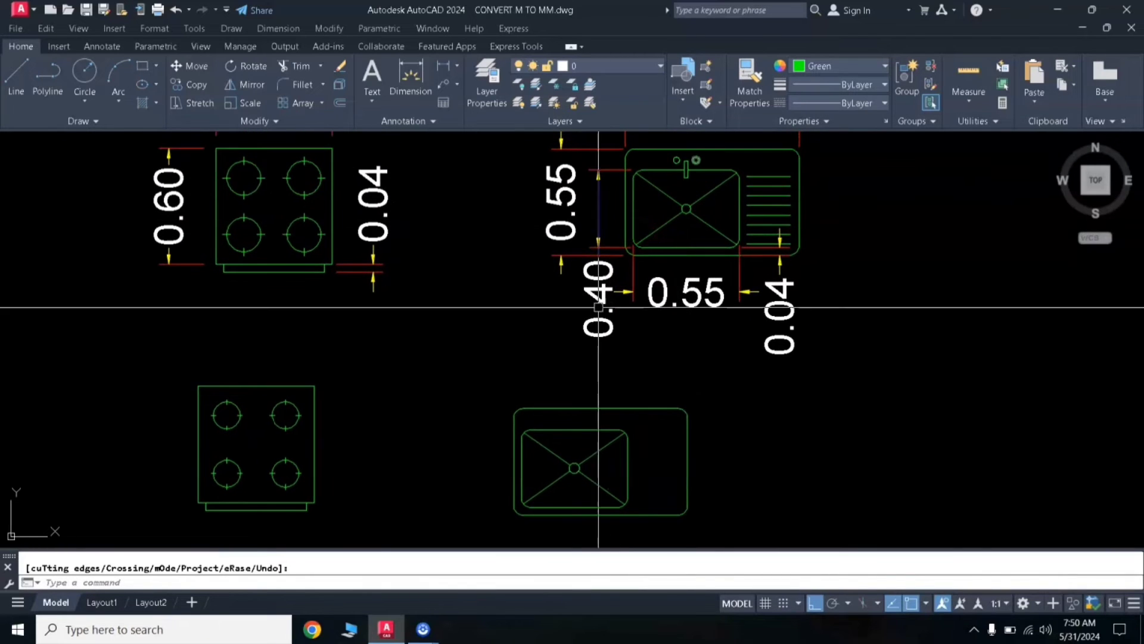
{"action": "scroll", "coordinate": [588, 427], "scroll_direction": "up", "scroll_amount": 6}
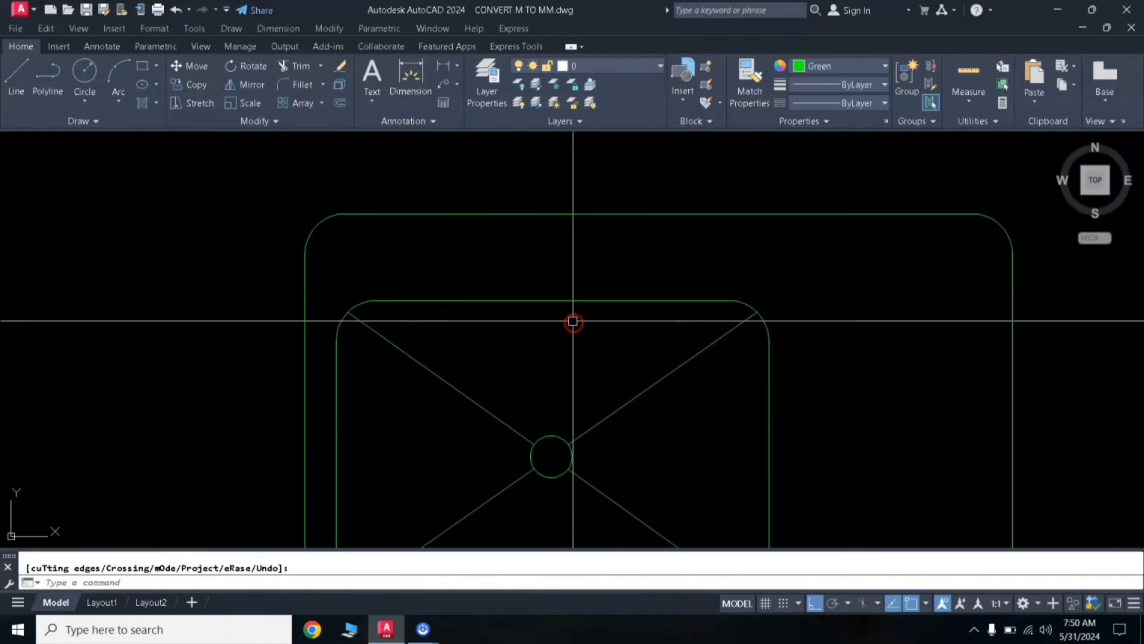
{"action": "left_click", "coordinate": [561, 301]}
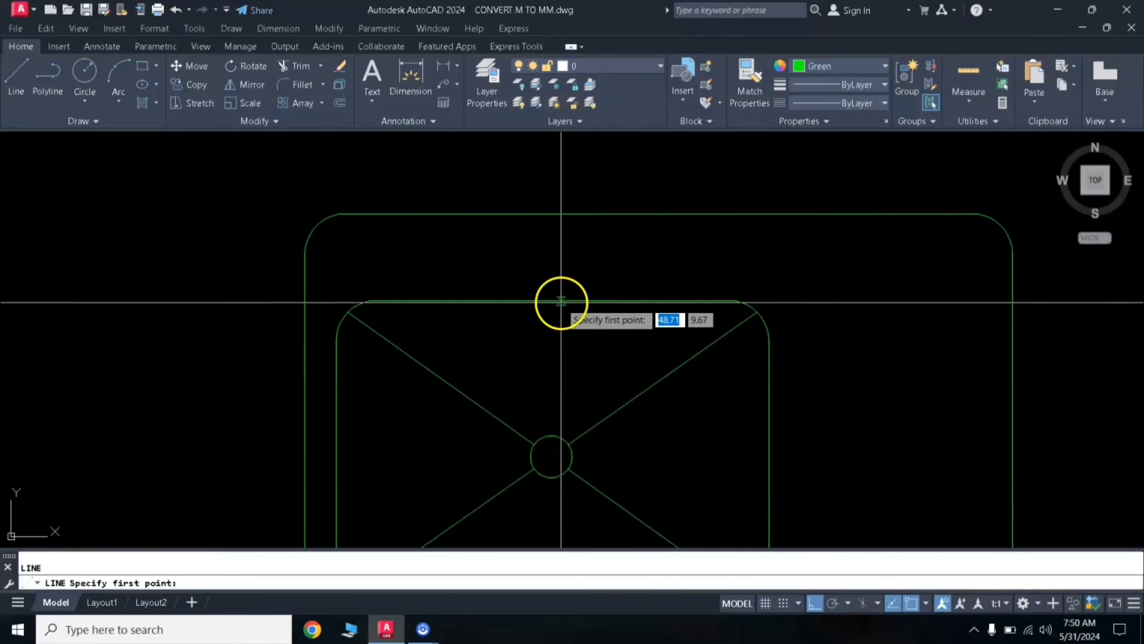
{"action": "left_click", "coordinate": [562, 277]}
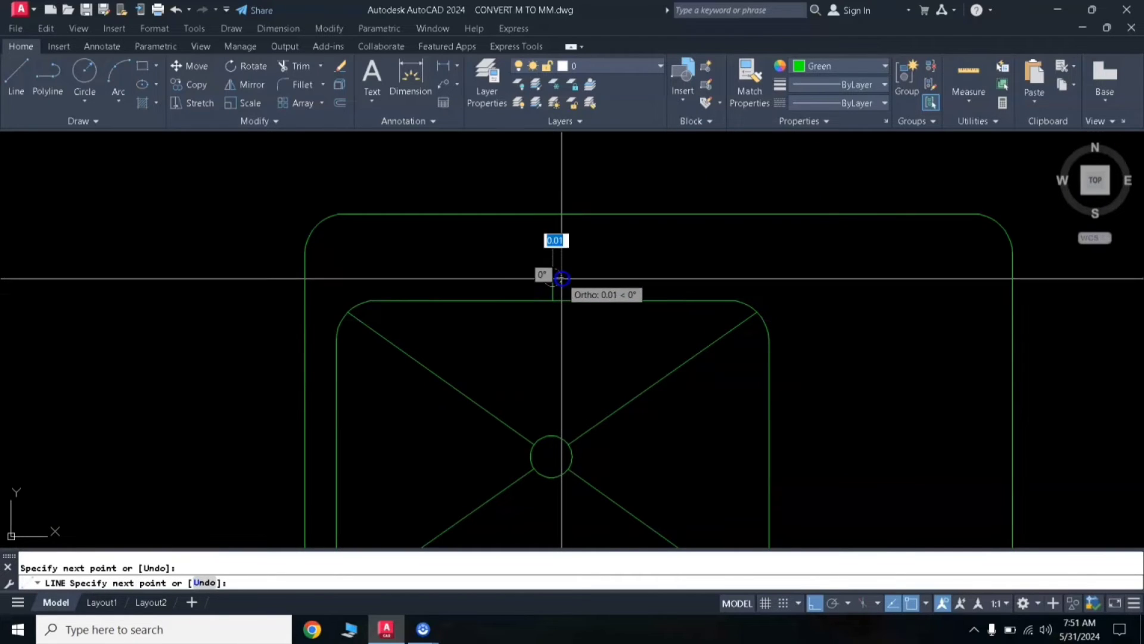
{"action": "left_click", "coordinate": [559, 330]}
Offset the faucet's vertical centre line by 0.01 to both sides.
{"action": "right_click", "coordinate": [518, 322]}
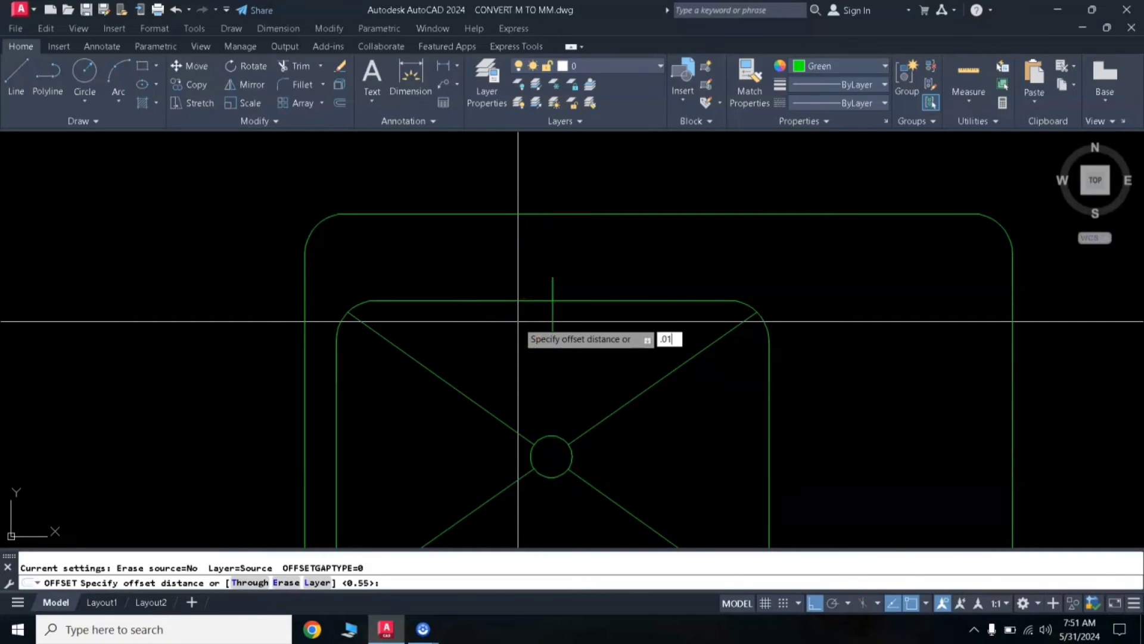
{"action": "left_click", "coordinate": [553, 325]}
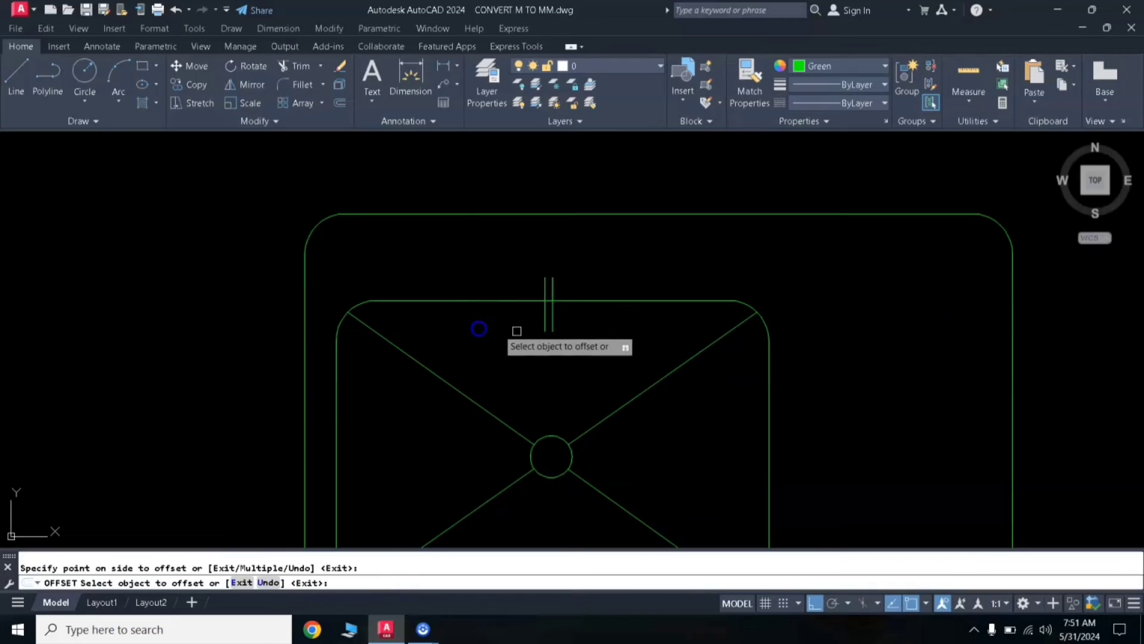
{"action": "left_click", "coordinate": [554, 316]}
{"action": "left_click", "coordinate": [558, 309]}
{"action": "left_click", "coordinate": [540, 279]}
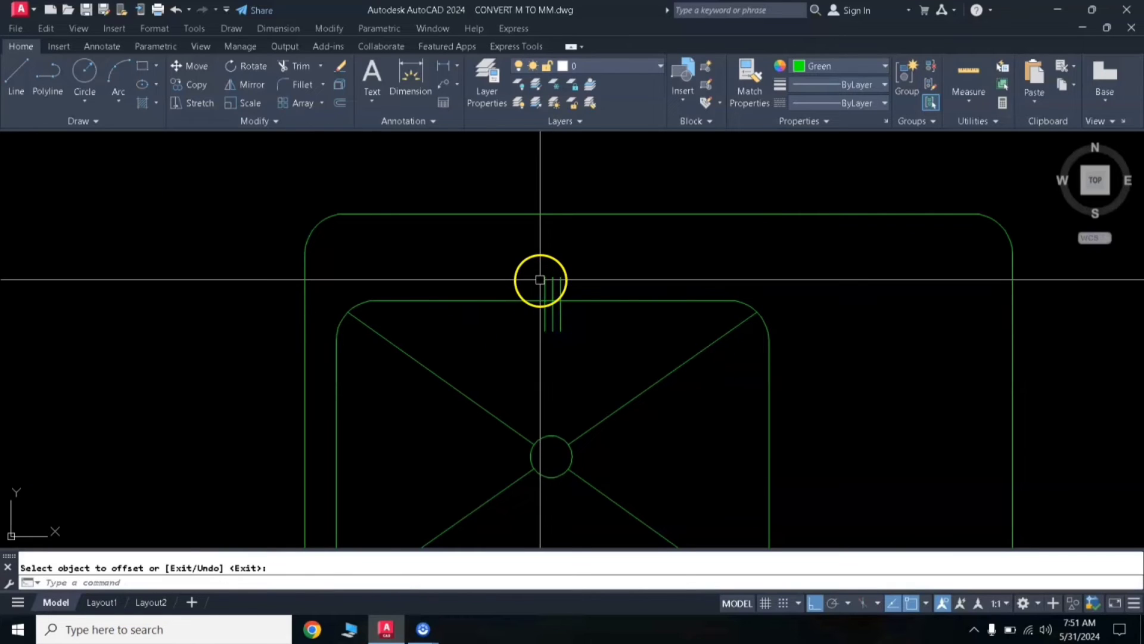
Draw short horizontal lines closing both ends of the offset faucet lines.
{"action": "left_click", "coordinate": [542, 278]}
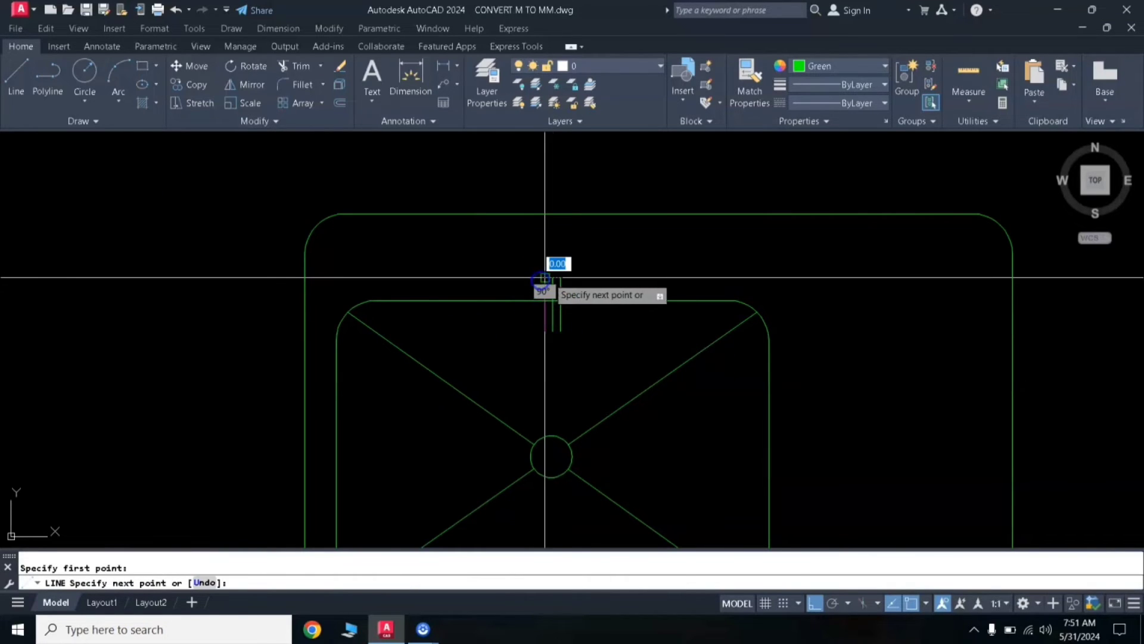
{"action": "left_click", "coordinate": [561, 277]}
{"action": "right_click", "coordinate": [549, 337]}
{"action": "right_click", "coordinate": [546, 331]}
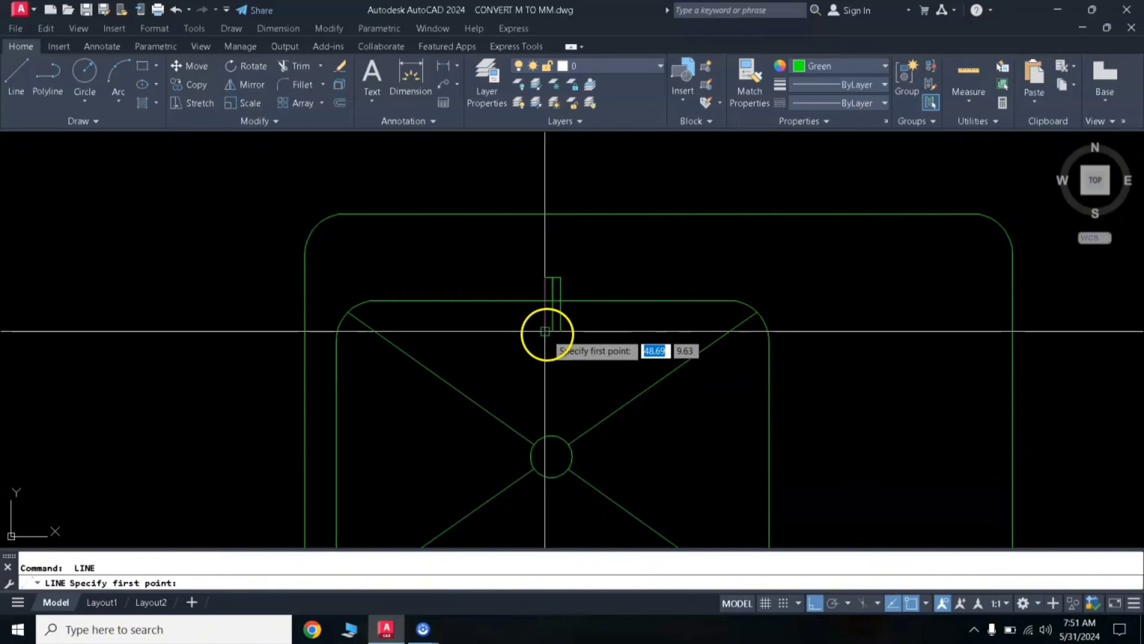
{"action": "left_click", "coordinate": [550, 256]}
{"action": "right_click", "coordinate": [549, 254]}
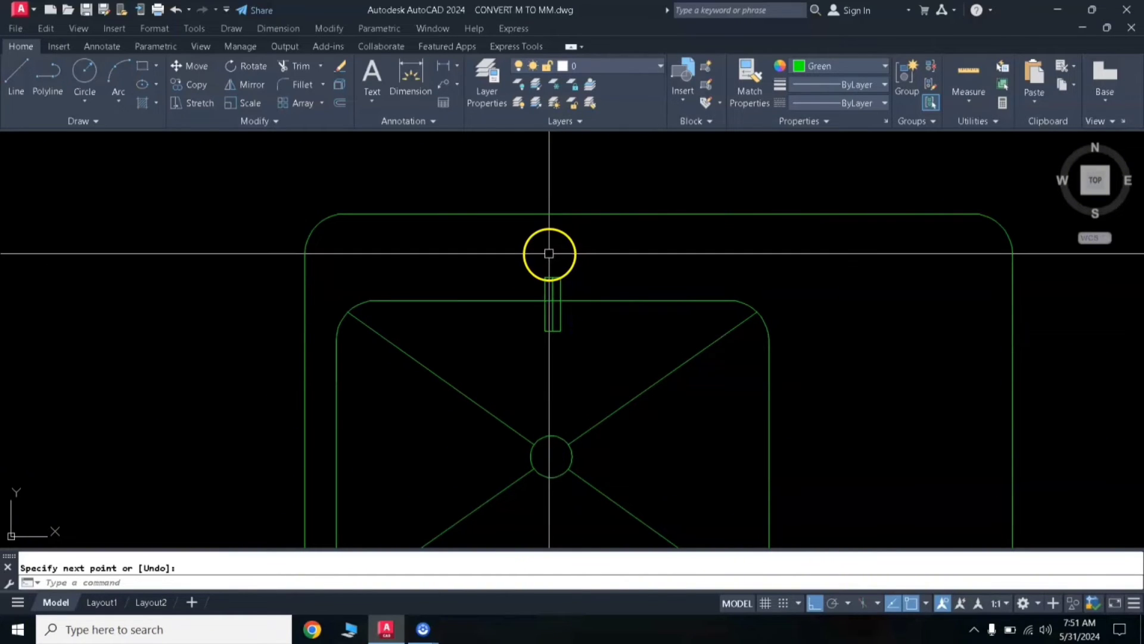
Delete the faucet's centre line and trim the basin edge inside the faucet rectangle.
{"action": "left_click", "coordinate": [553, 318]}
{"action": "left_click", "coordinate": [557, 344]}
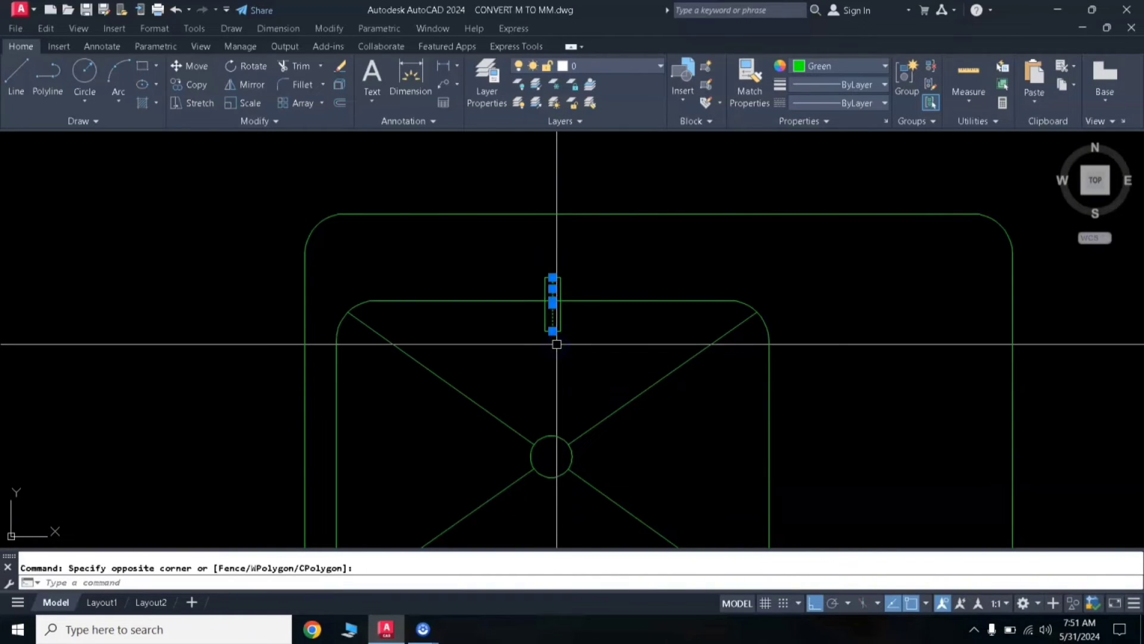
{"action": "key", "text": "Delete"}
{"action": "scroll", "coordinate": [552, 333], "scroll_direction": "up", "scroll_amount": 2}
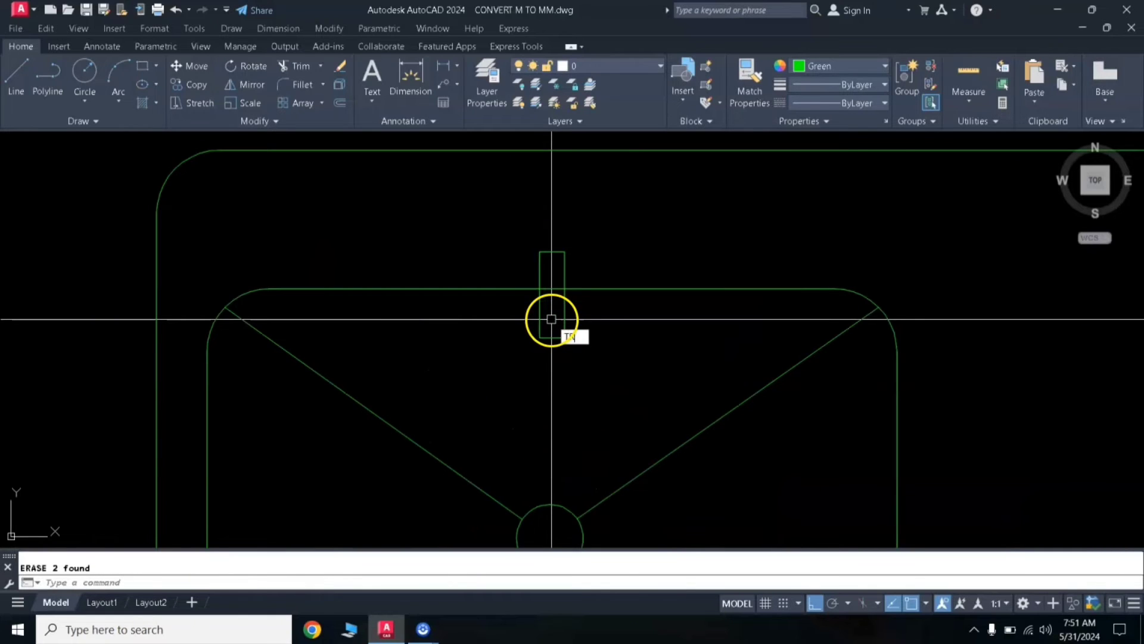
{"action": "key", "text": "Return"}
{"action": "scroll", "coordinate": [512, 314], "scroll_direction": "down", "scroll_amount": 2}
{"action": "right_click", "coordinate": [511, 314]}
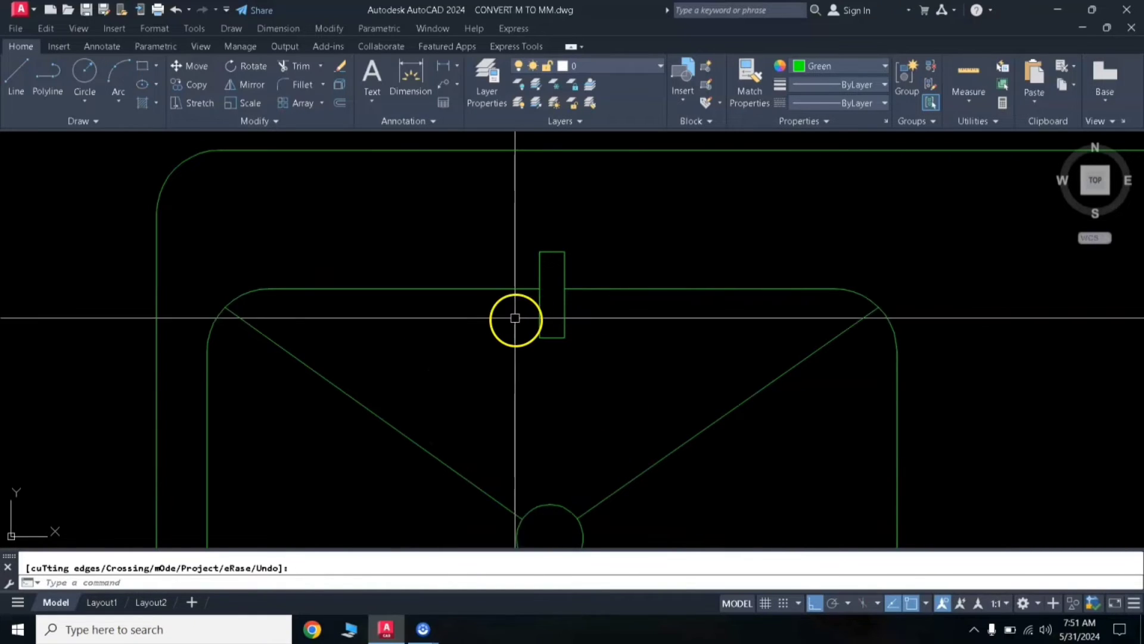
Draw a small tap circle with a radius of about 0.01 on the left of the faucet, above the basin edge.
{"action": "type", "text": "c"}
{"action": "key", "text": "Return"}
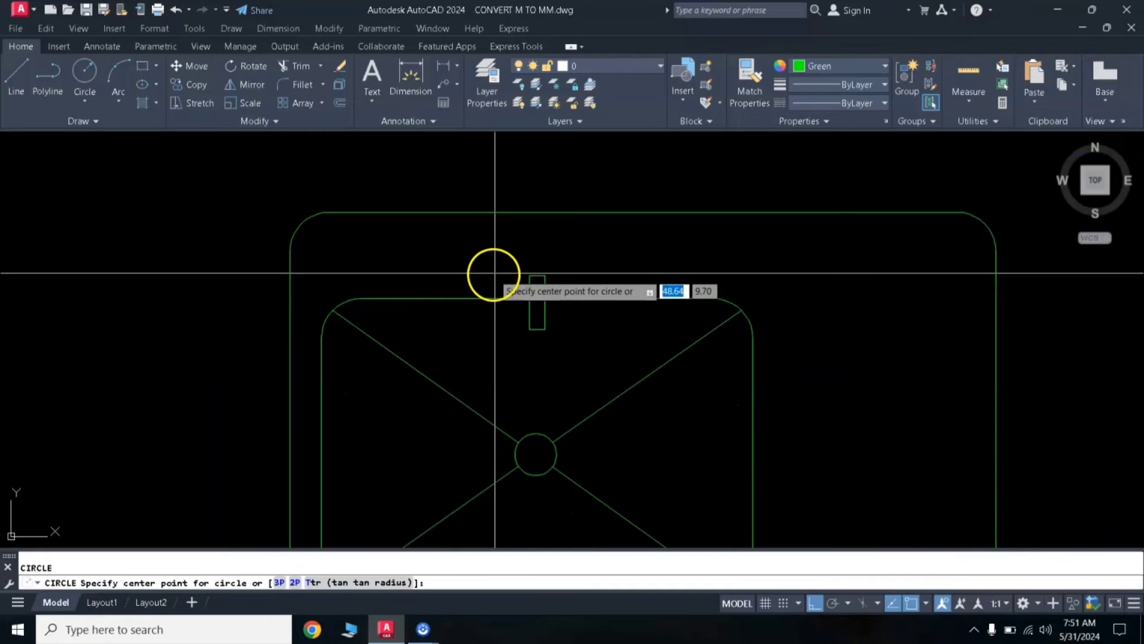
{"action": "left_click", "coordinate": [501, 267]}
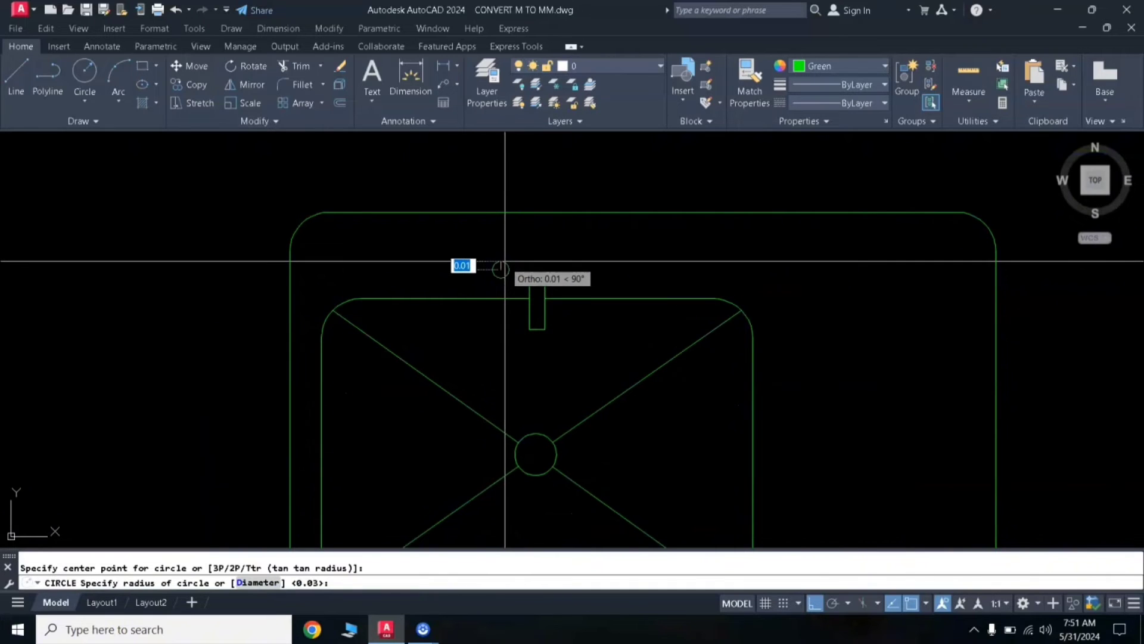
{"action": "right_click", "coordinate": [465, 266]}
Mirror the tap circle about the faucet's vertical centre axis, keeping the source circle.
{"action": "type", "text": "m"}
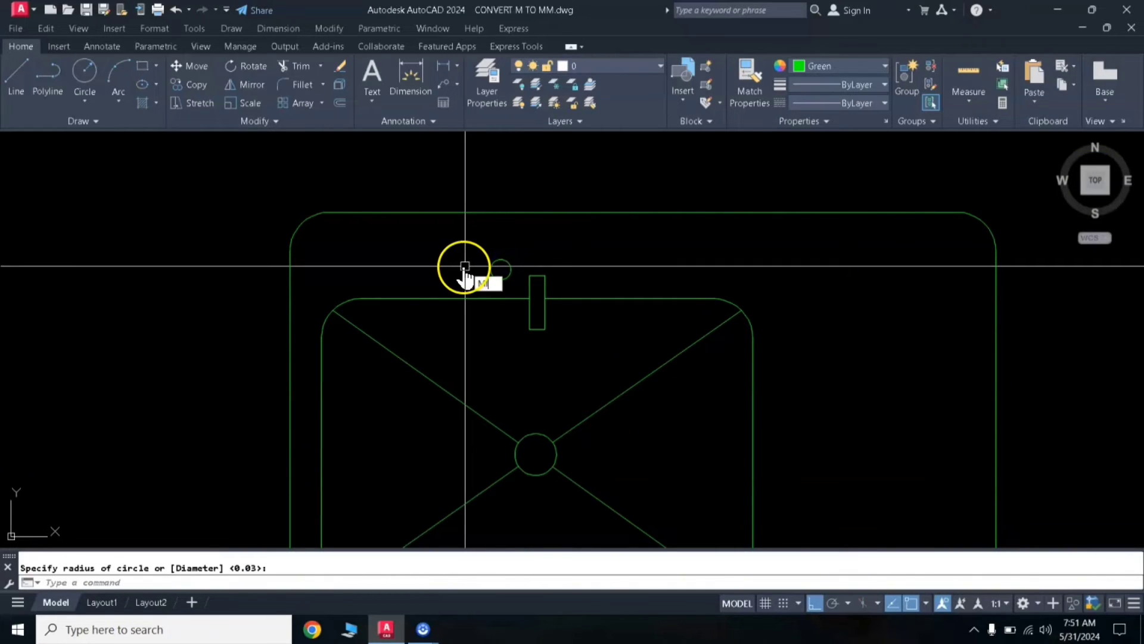
{"action": "type", "text": "i"}
{"action": "key", "text": "Return"}
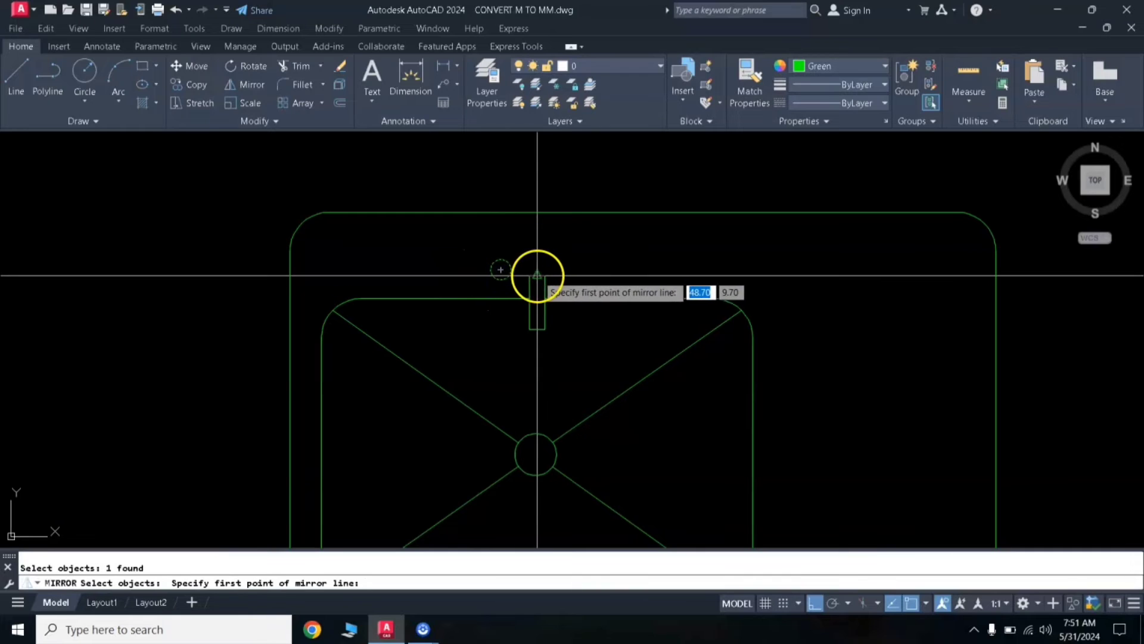
{"action": "left_click", "coordinate": [536, 275]}
{"action": "scroll", "coordinate": [541, 248], "scroll_direction": "down", "scroll_amount": 5}
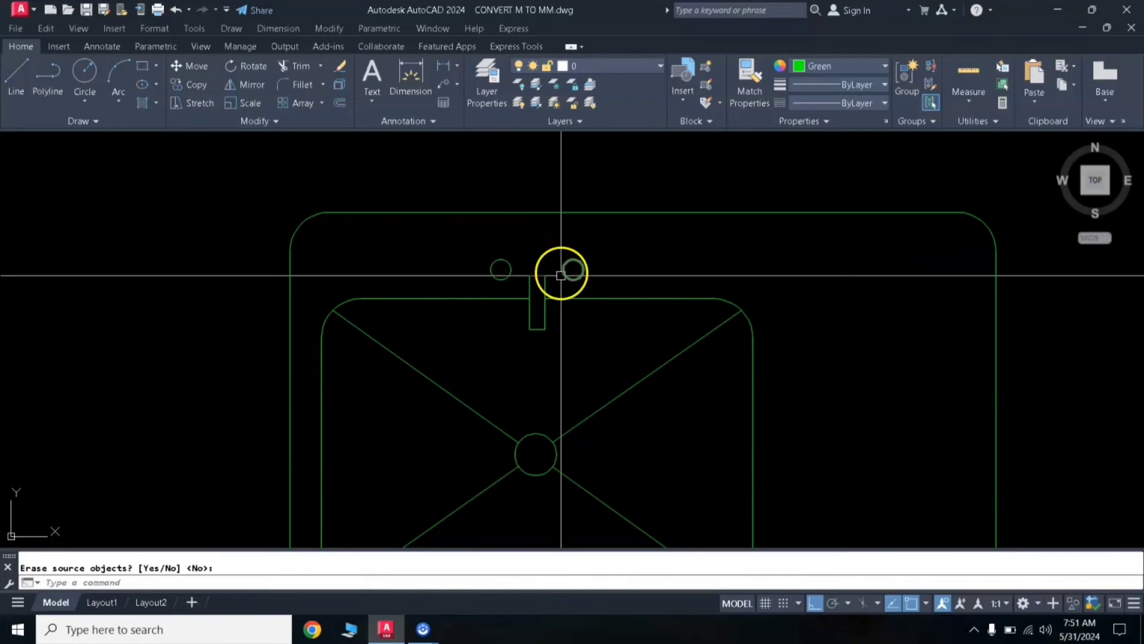
{"action": "middle_click_drag", "start_coordinate": [664, 245], "coordinate": [623, 295]}
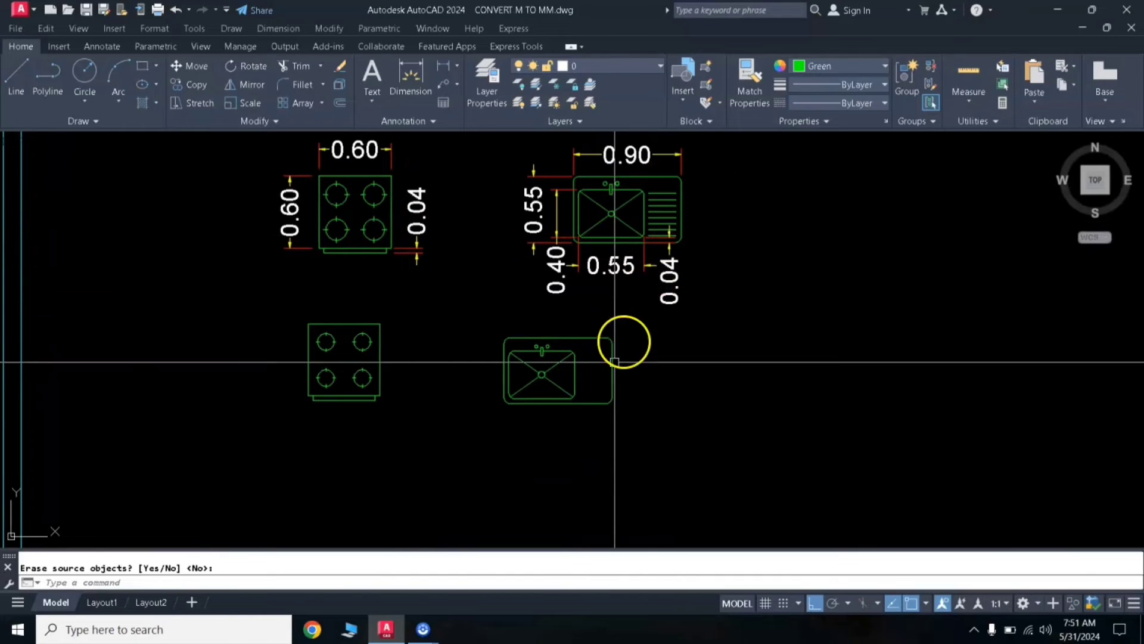
Draw a short horizontal line right of the basin, near the sink's lower edge, as the first drainboard groove.
{"action": "scroll", "coordinate": [589, 417], "scroll_direction": "up", "scroll_amount": 4}
{"action": "scroll", "coordinate": [595, 348], "scroll_direction": "down", "scroll_amount": 2}
{"action": "middle_click_drag", "start_coordinate": [606, 310], "coordinate": [585, 365]}
{"action": "scroll", "coordinate": [577, 397], "scroll_direction": "up", "scroll_amount": 2}
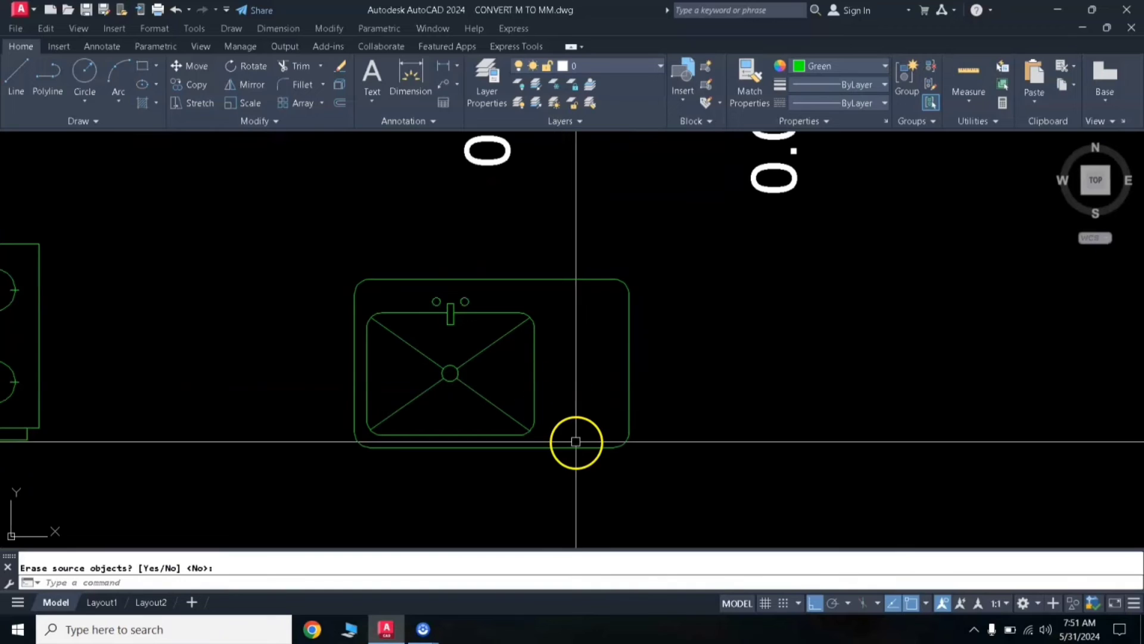
{"action": "key", "text": "Return"}
{"action": "type", "text": "l"}
{"action": "key", "text": "Return"}
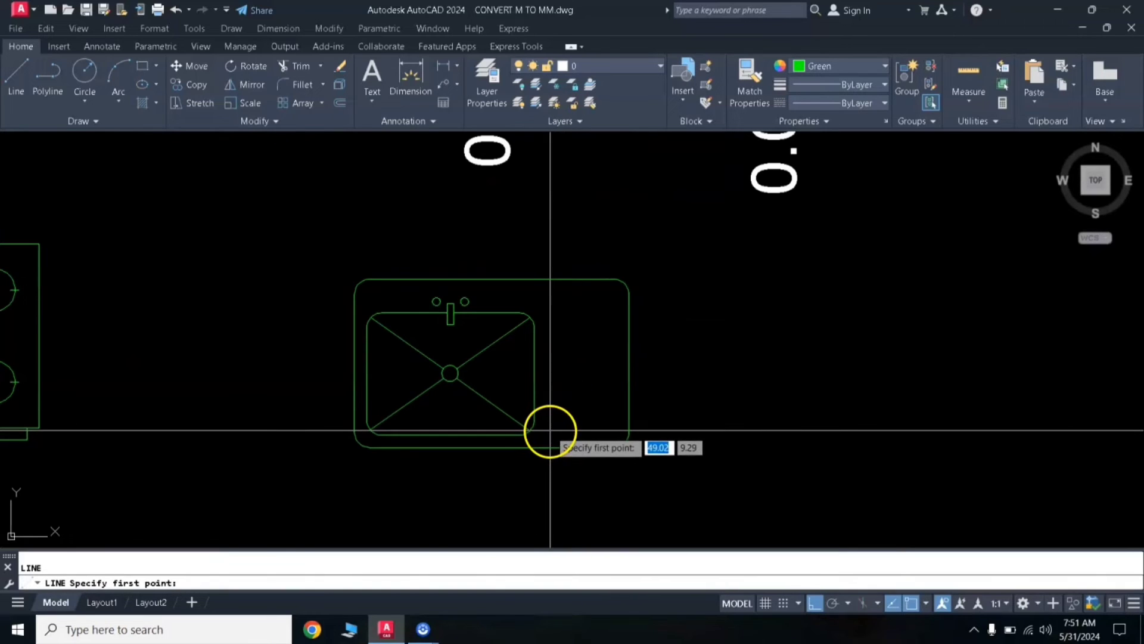
{"action": "left_click", "coordinate": [549, 430]}
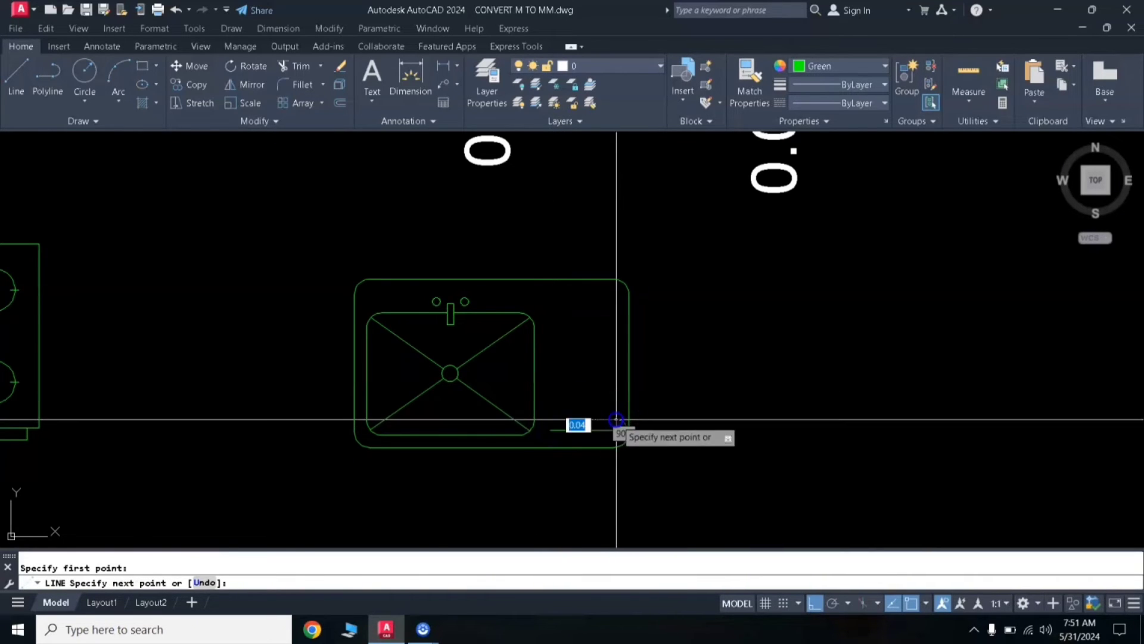
{"action": "left_click", "coordinate": [616, 420]}
Offset the groove line upward eight times at 0.05 spacing, using the Multiple option.
{"action": "key", "text": "Return"}
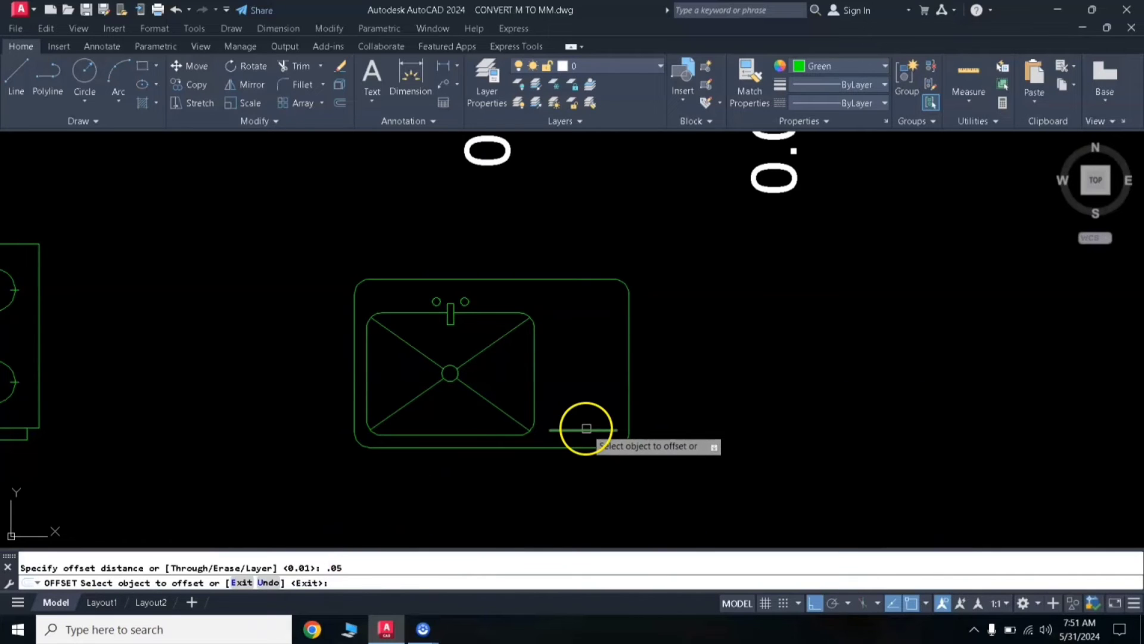
{"action": "left_click", "coordinate": [587, 429]}
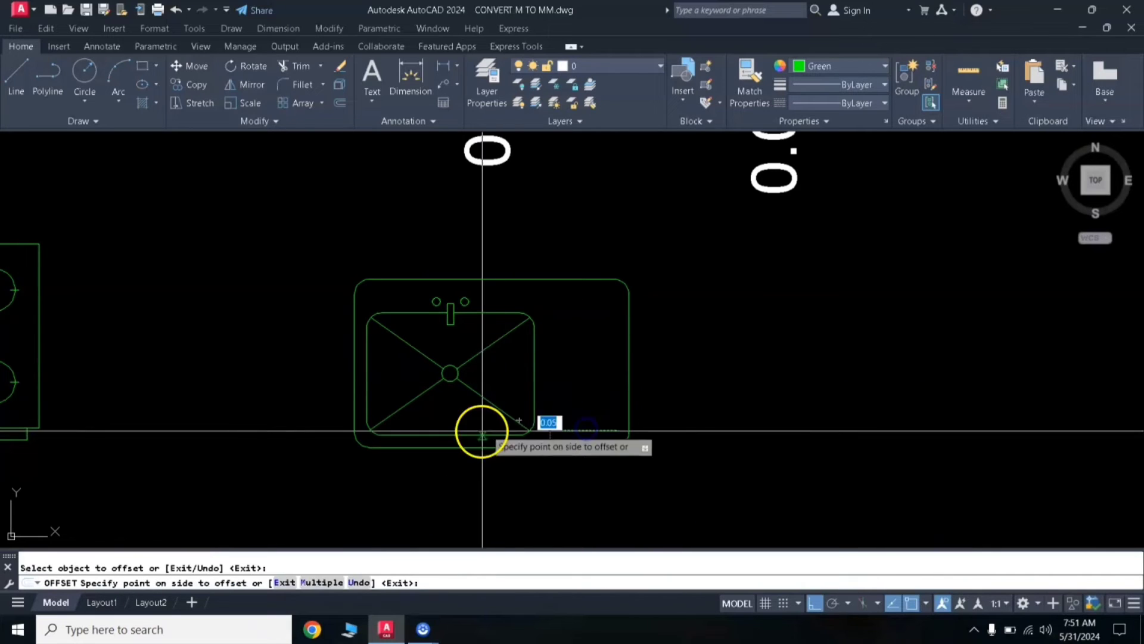
{"action": "left_click", "coordinate": [320, 583]}
{"action": "left_click", "coordinate": [572, 396]}
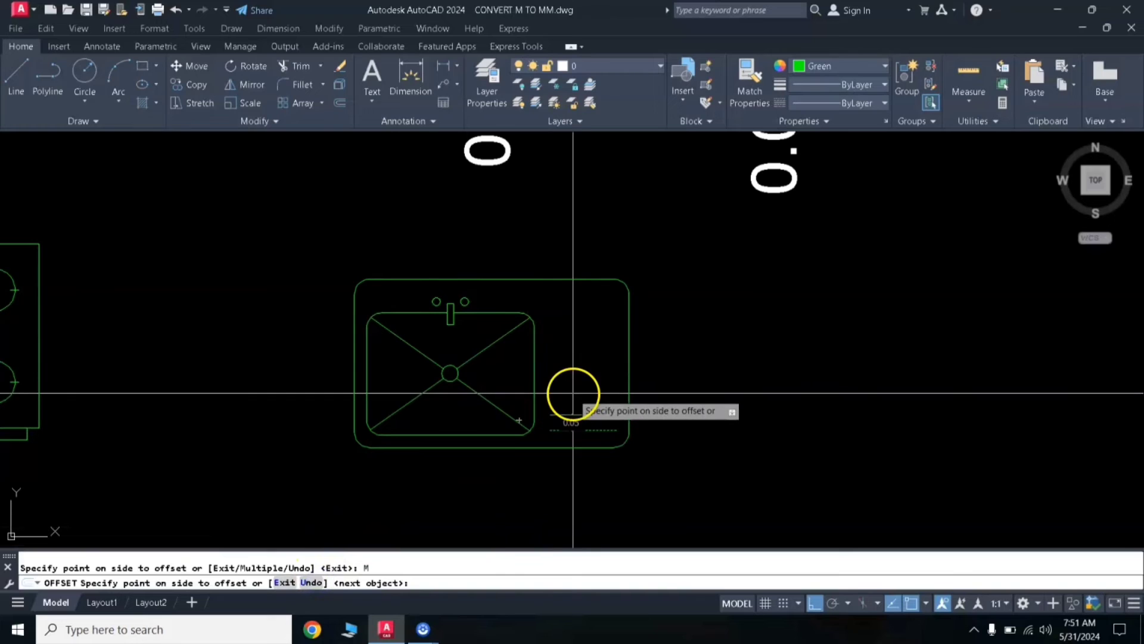
{"action": "left_click", "coordinate": [582, 378]}
{"action": "left_click", "coordinate": [587, 360]}
{"action": "left_click", "coordinate": [589, 356]}
{"action": "left_click", "coordinate": [591, 341]}
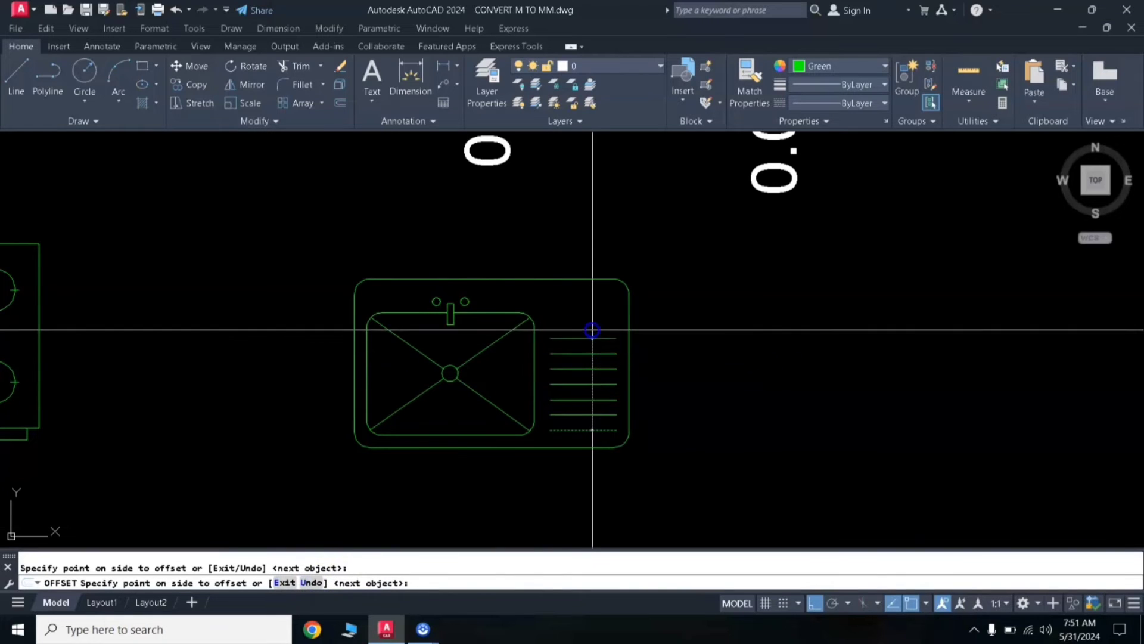
{"action": "left_click", "coordinate": [594, 326]}
{"action": "left_click", "coordinate": [596, 322]}
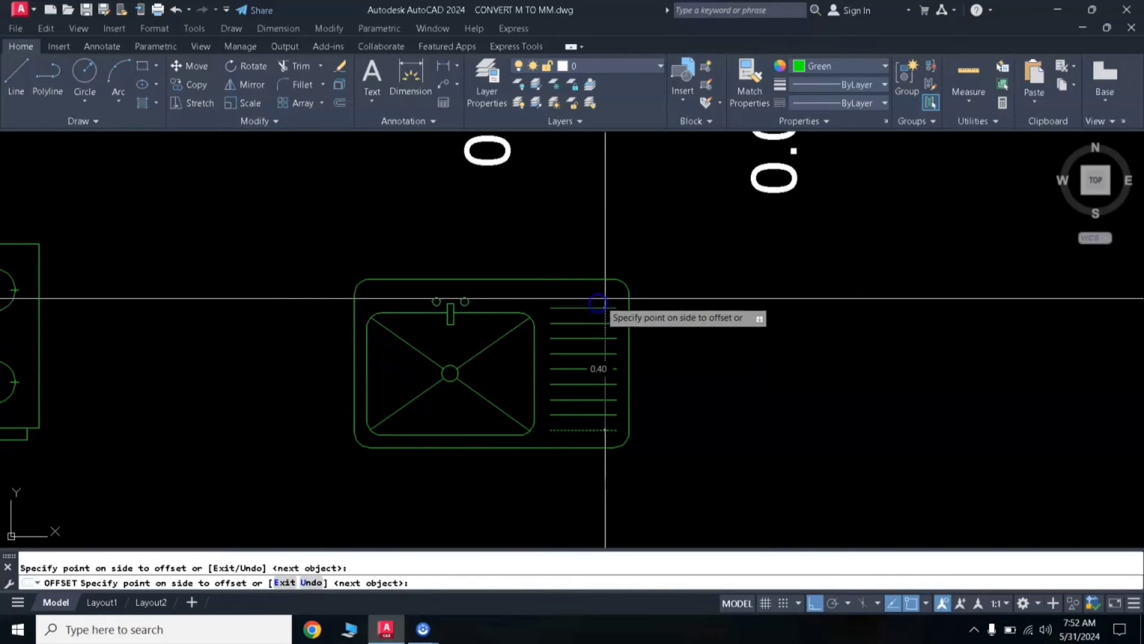
{"action": "right_click", "coordinate": [658, 290]}
{"action": "scroll", "coordinate": [571, 380], "scroll_direction": "down", "scroll_amount": 4}
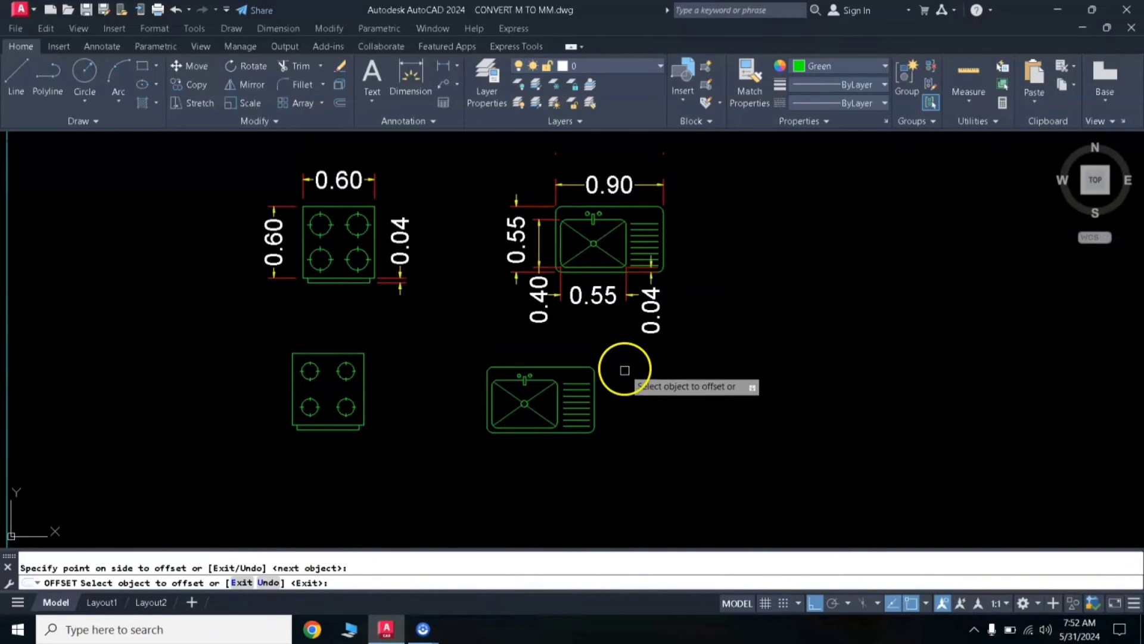
{"action": "right_click", "coordinate": [625, 370]}
Move the KITCHEN label within the kitchen of the floor plan.
{"action": "scroll", "coordinate": [608, 405], "scroll_direction": "down", "scroll_amount": 5}
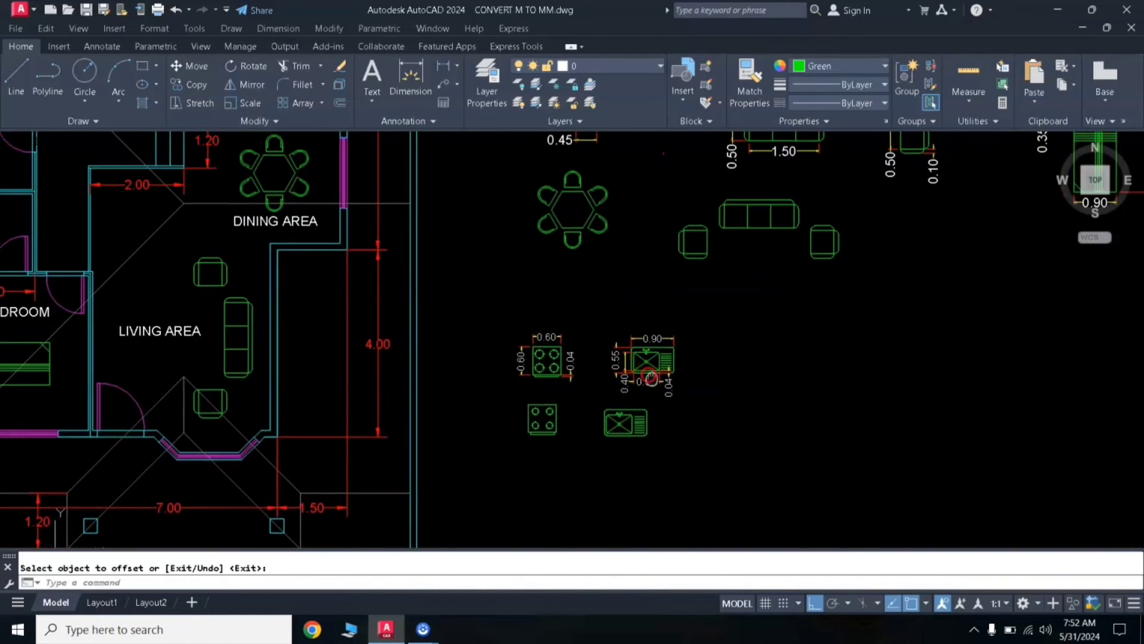
{"action": "middle_click_drag", "start_coordinate": [388, 237], "coordinate": [370, 359]}
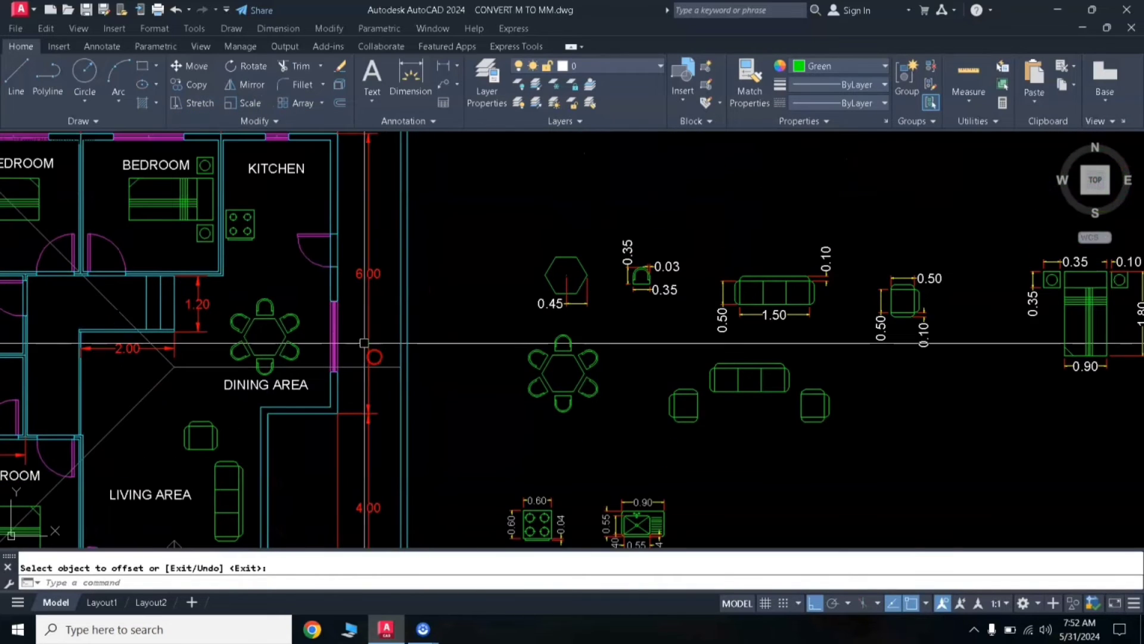
{"action": "key", "text": "Escape"}
{"action": "type", "text": "m"}
{"action": "key", "text": "Return"}
{"action": "left_click", "coordinate": [289, 167]}
{"action": "key", "text": "Return"}
{"action": "left_click", "coordinate": [281, 237]}
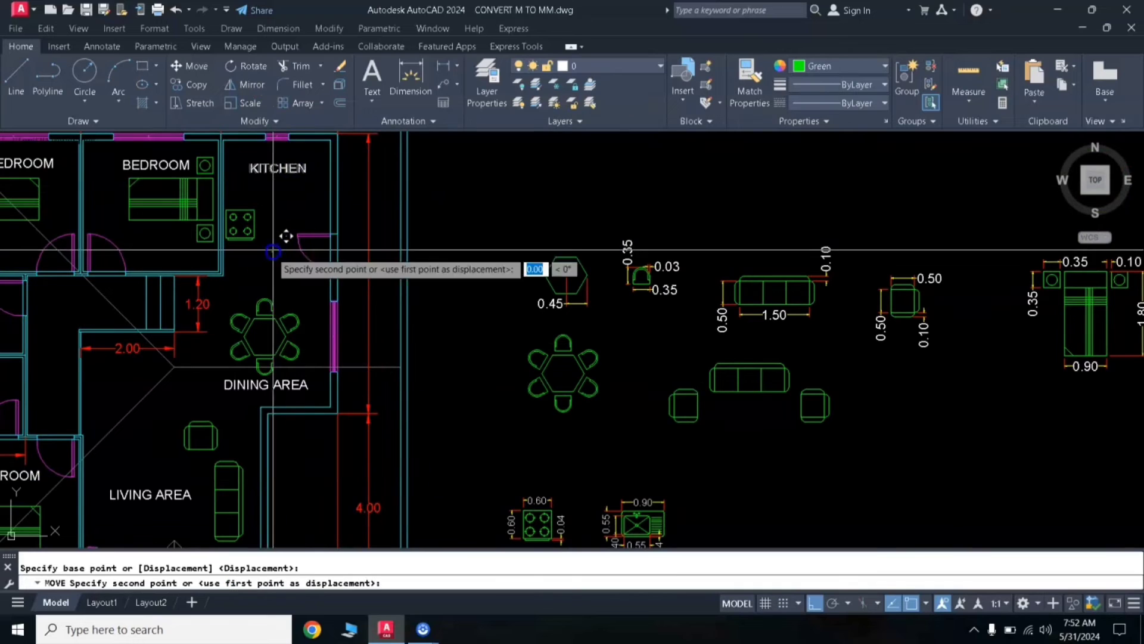
{"action": "left_click", "coordinate": [284, 223]}
Save the drawing and copy the finished sink about 1.18 straight down below the original.
{"action": "mouse_move", "coordinate": [514, 370]}
{"action": "middle_mouse_down"}
{"action": "mouse_move", "coordinate": [636, 429]}
{"action": "mouse_move", "coordinate": [586, 216]}
{"action": "middle_mouse_up"}
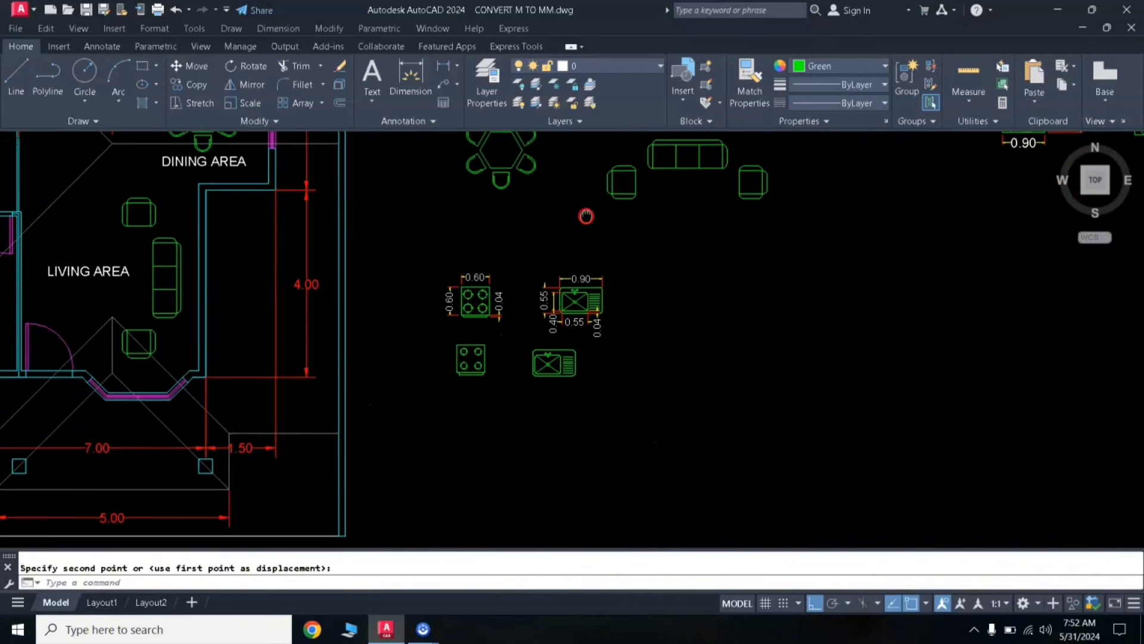
{"action": "scroll", "coordinate": [541, 372], "scroll_direction": "up", "scroll_amount": 4}
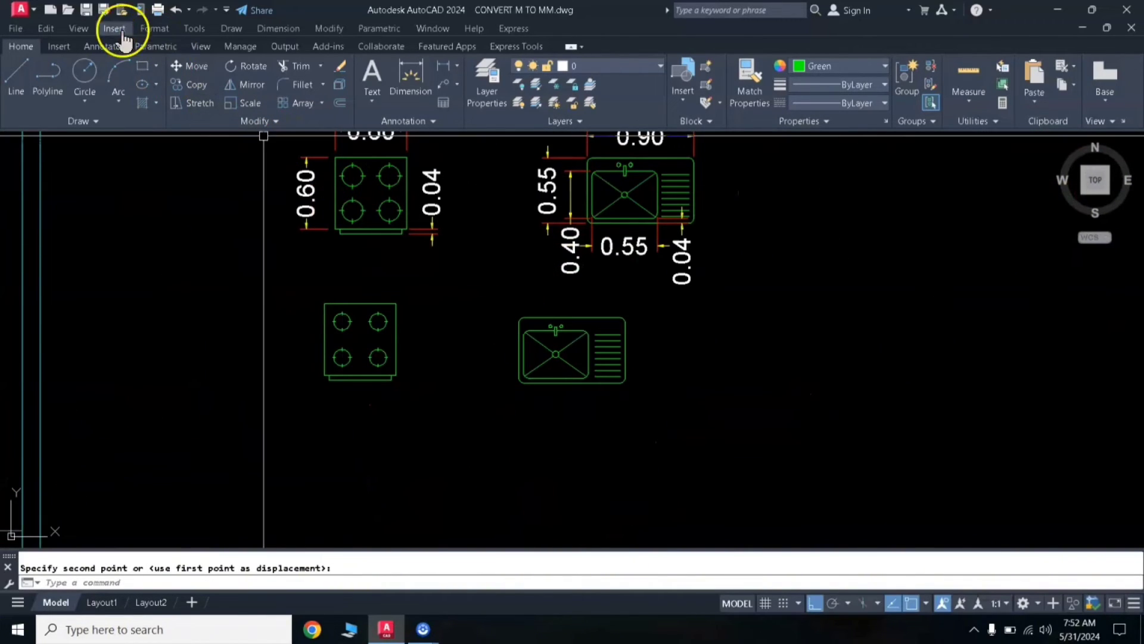
{"action": "left_click", "coordinate": [498, 299]}
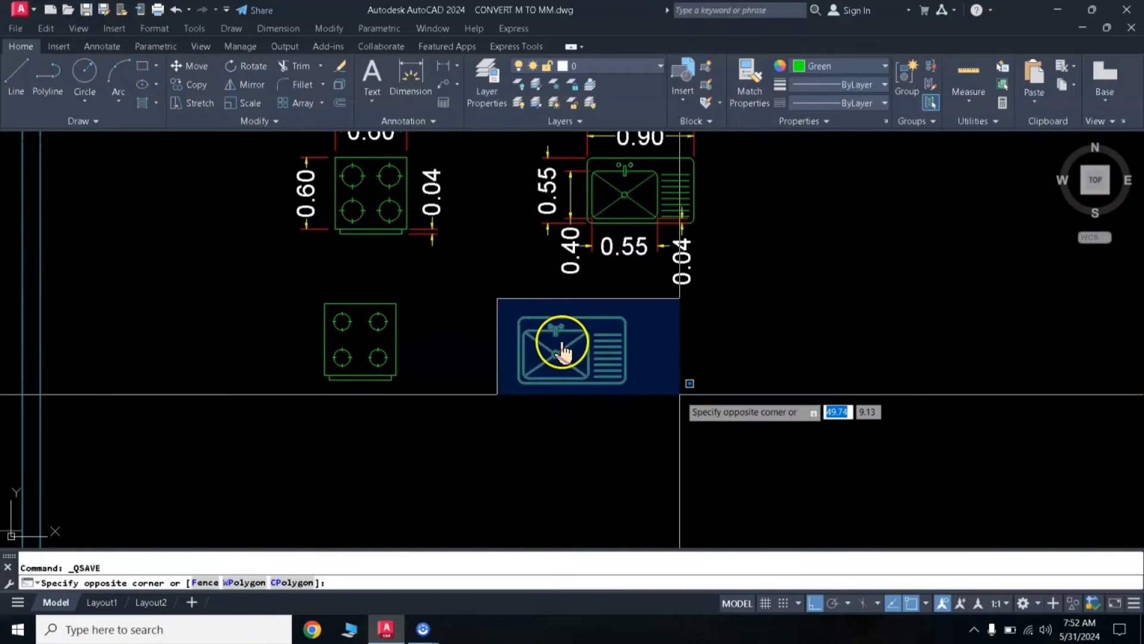
{"action": "left_click", "coordinate": [681, 395]}
{"action": "type", "text": "co"}
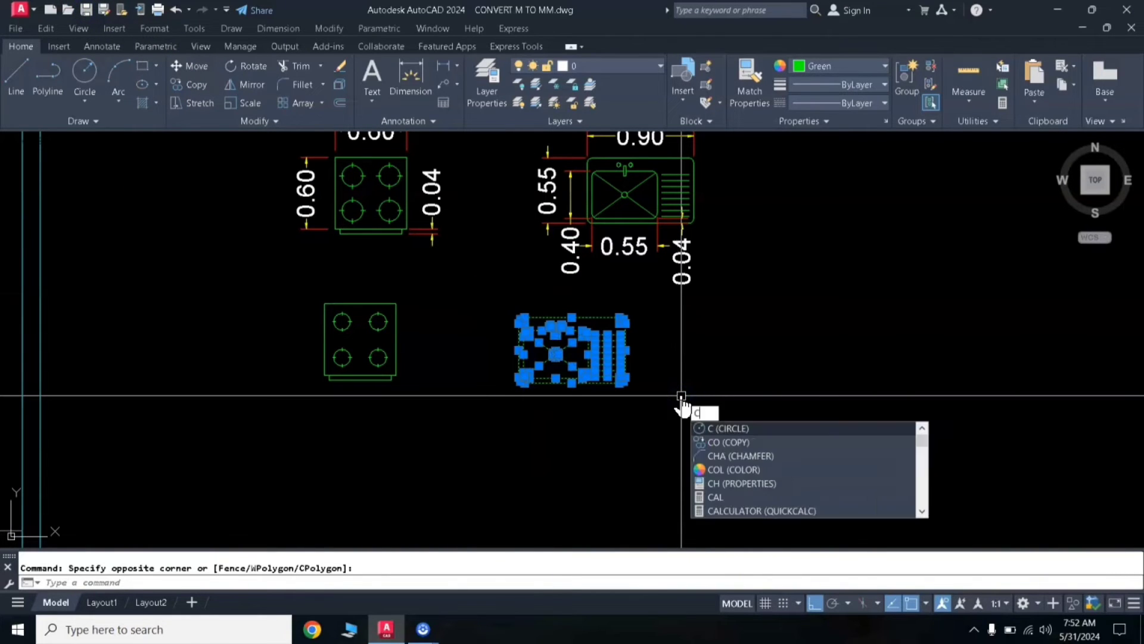
{"action": "key", "text": "Return"}
{"action": "left_click", "coordinate": [720, 323]}
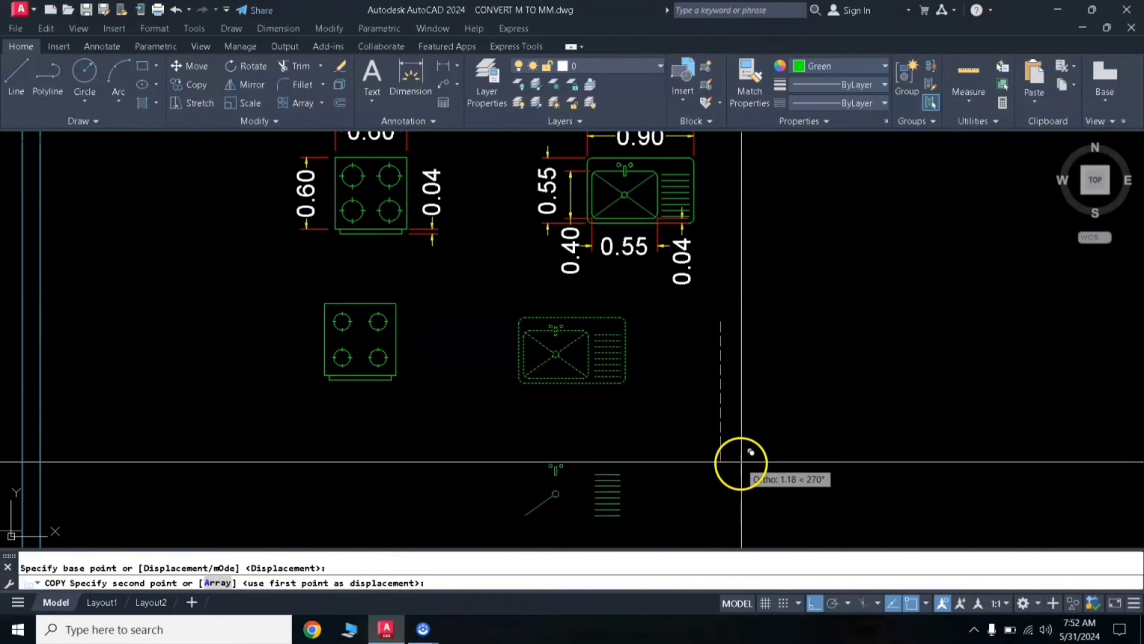
{"action": "left_click", "coordinate": [740, 460]}
{"action": "middle_click_drag", "start_coordinate": [742, 464], "coordinate": [731, 264]}
{"action": "key", "text": "Return"}
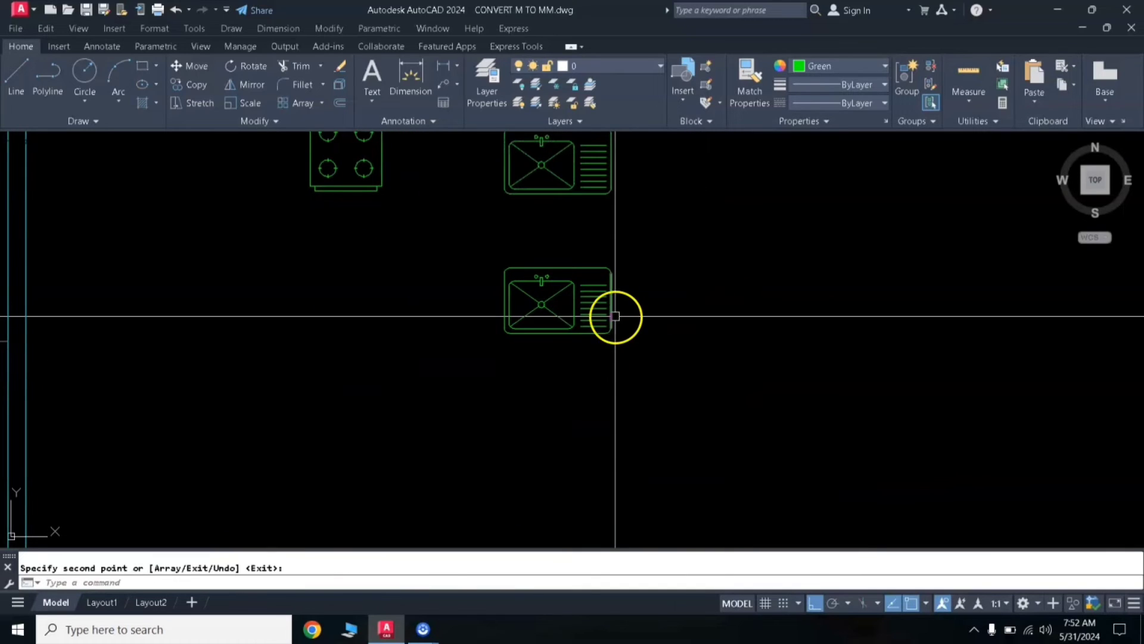
Rotate the copied sink 90° counterclockwise about the centre of its basin drain.
{"action": "left_click", "coordinate": [634, 254]}
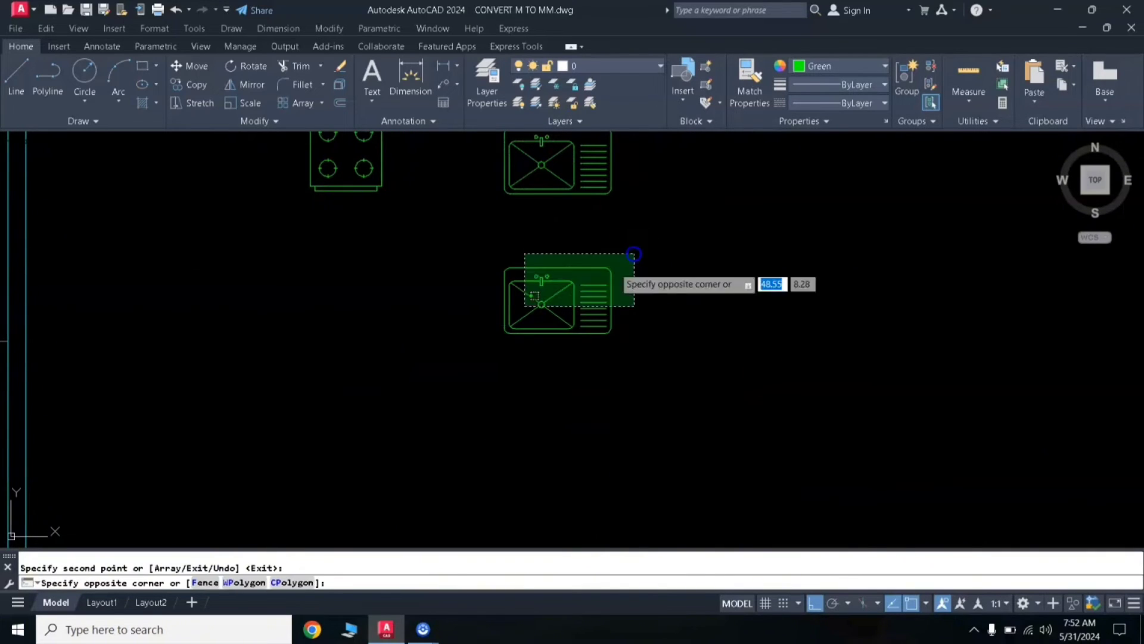
{"action": "left_click", "coordinate": [463, 370]}
{"action": "type", "text": "RO"}
{"action": "key", "text": "Return"}
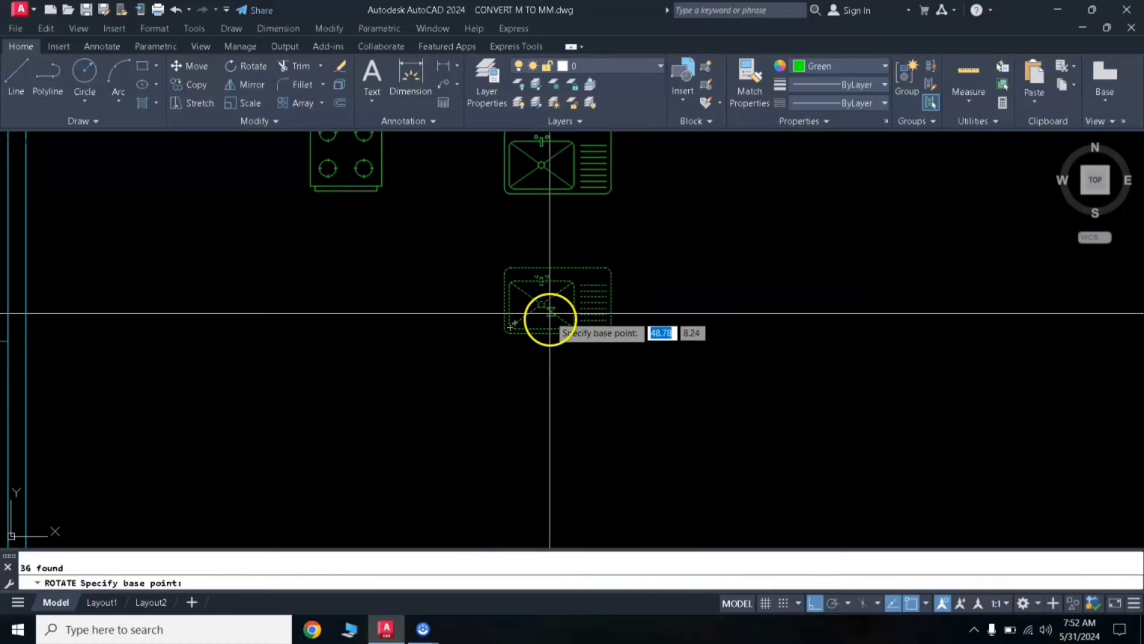
{"action": "left_click", "coordinate": [540, 305]}
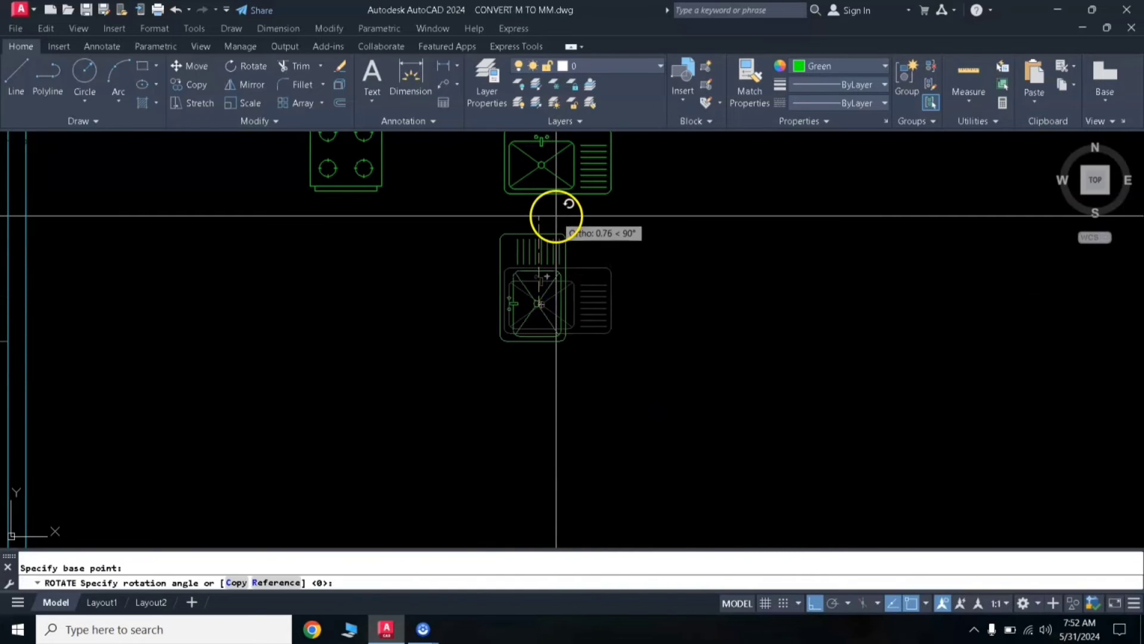
{"action": "left_click", "coordinate": [561, 217]}
Move the rotated sink into the floor plan's kitchen with Ortho off, placing it against the bedroom wall directly above the stove.
{"action": "left_click", "coordinate": [567, 221]}
{"action": "left_click", "coordinate": [464, 388]}
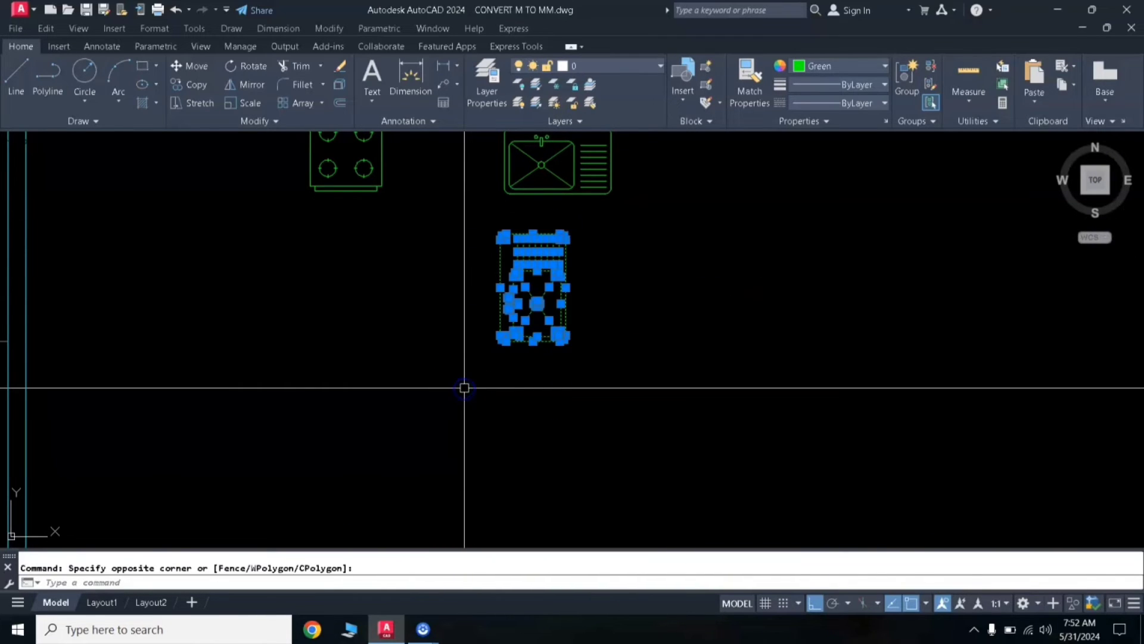
{"action": "key", "text": "Return"}
{"action": "left_click", "coordinate": [531, 298]}
{"action": "scroll", "coordinate": [598, 363], "scroll_direction": "down", "scroll_amount": 3}
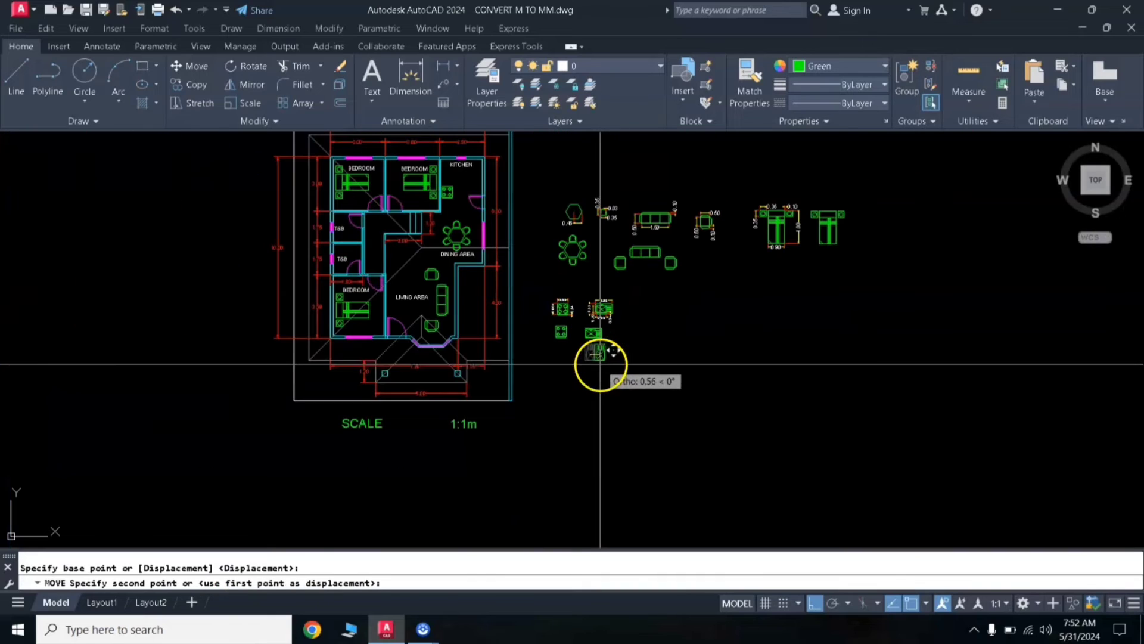
{"action": "scroll", "coordinate": [539, 453], "scroll_direction": "down", "scroll_amount": 2}
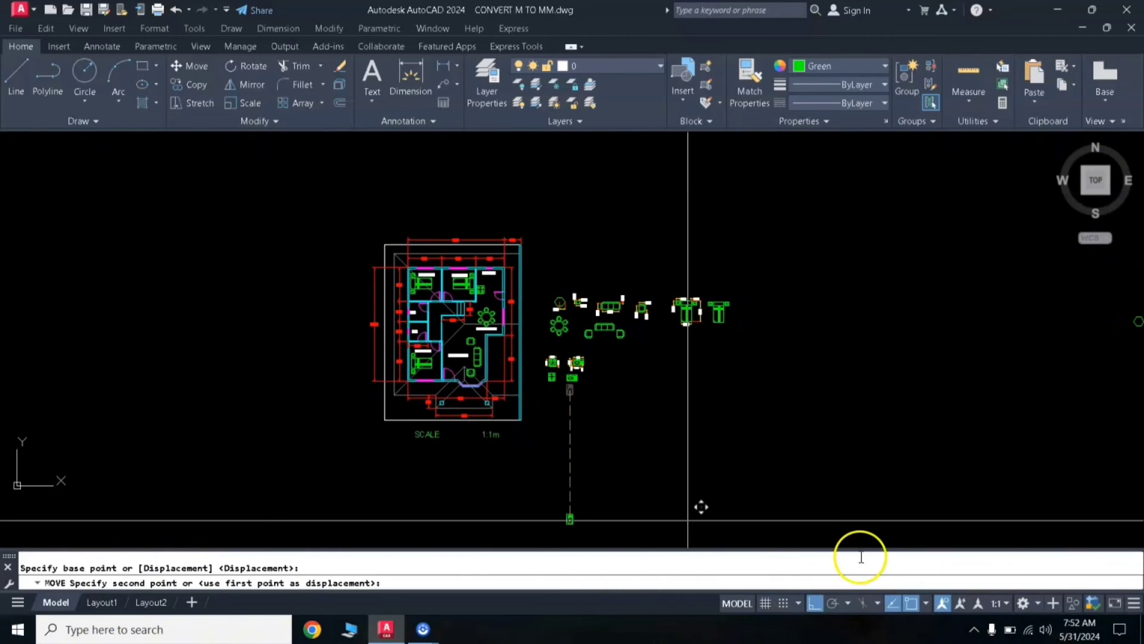
{"action": "left_click", "coordinate": [833, 512]}
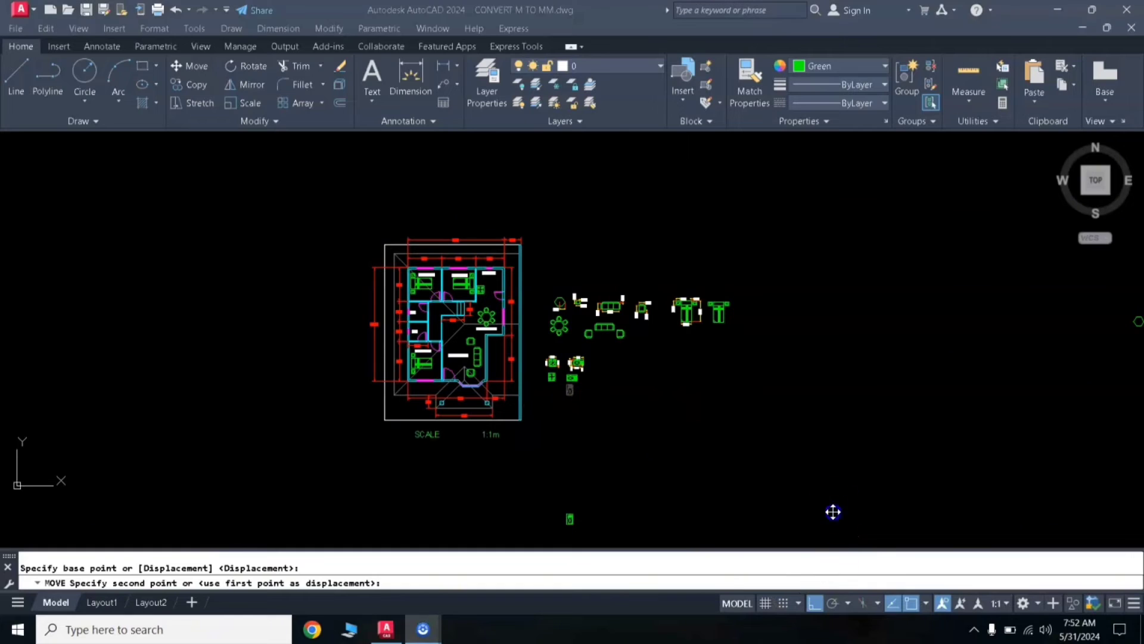
{"action": "left_click", "coordinate": [817, 614]}
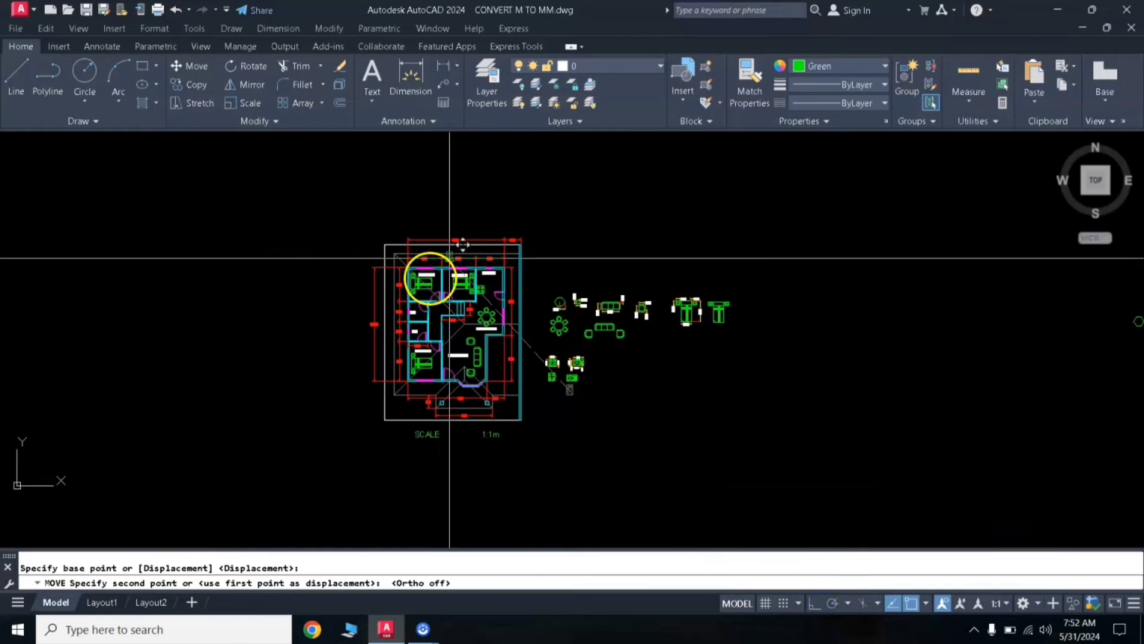
{"action": "scroll", "coordinate": [458, 259], "scroll_direction": "up", "scroll_amount": 5}
{"action": "scroll", "coordinate": [485, 281], "scroll_direction": "up", "scroll_amount": 2}
{"action": "middle_click_drag", "start_coordinate": [634, 480], "coordinate": [572, 262]}
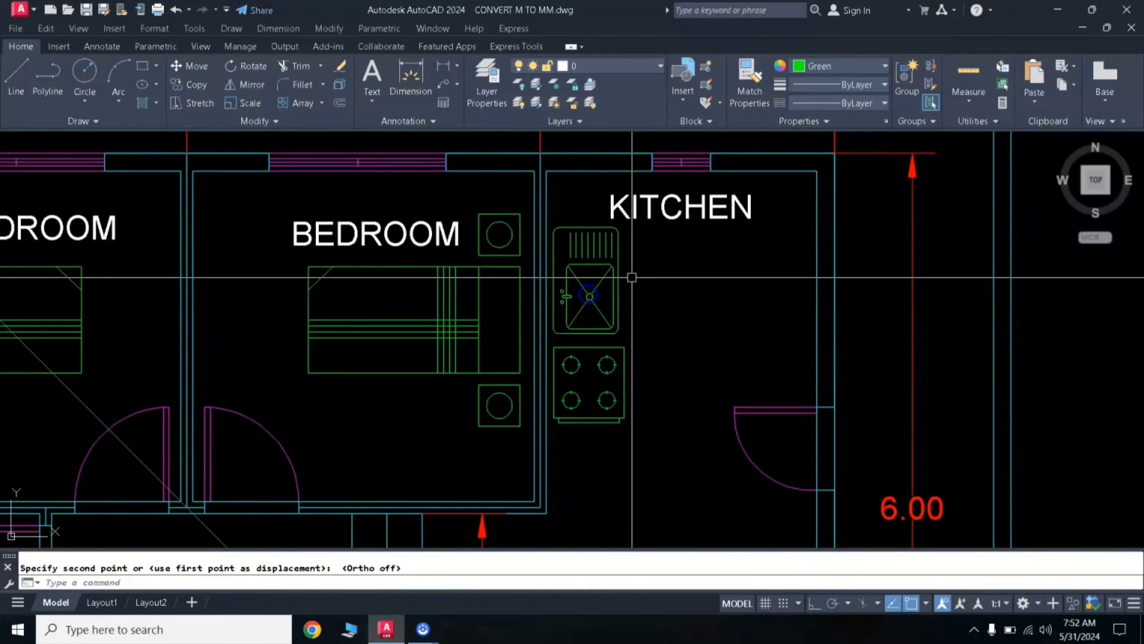
{"action": "left_click", "coordinate": [700, 320]}
Review the furnished floor plan with the stove and sink placed in the kitchen.
{"action": "scroll", "coordinate": [699, 324], "scroll_direction": "down", "scroll_amount": 5}
{"action": "scroll", "coordinate": [700, 331], "scroll_direction": "down", "scroll_amount": 4}
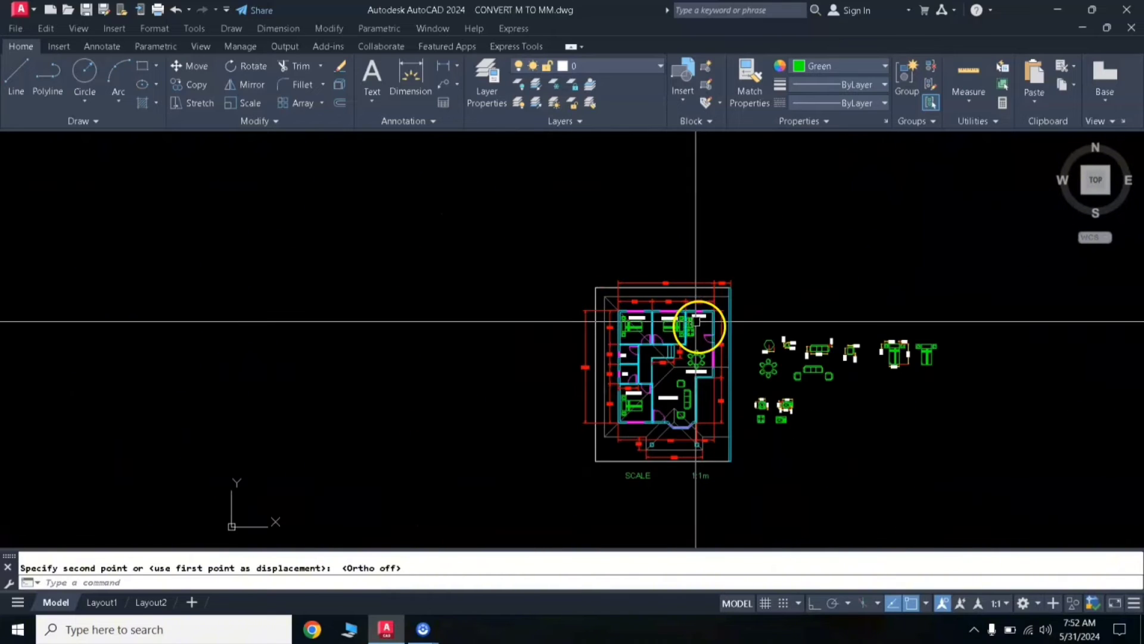
{"action": "middle_click_drag", "start_coordinate": [731, 338], "coordinate": [541, 291]}
{"action": "scroll", "coordinate": [505, 289], "scroll_direction": "up", "scroll_amount": 4}
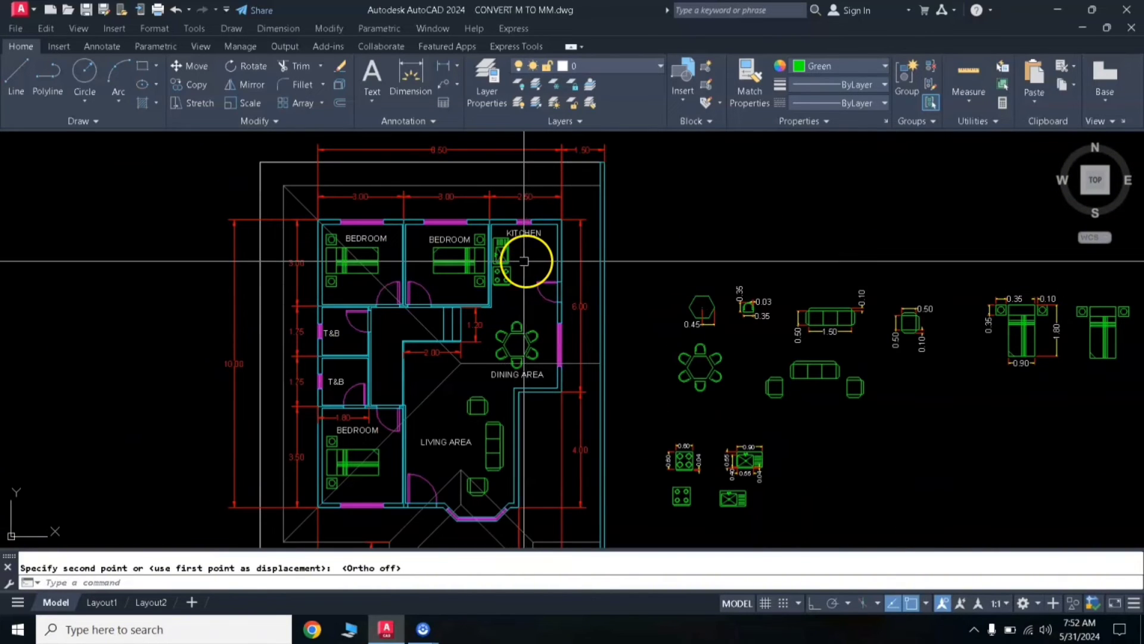
{"action": "scroll", "coordinate": [554, 323], "scroll_direction": "down", "scroll_amount": 2}
{"action": "middle_click_drag", "start_coordinate": [639, 402], "coordinate": [633, 348]}
{"action": "scroll", "coordinate": [625, 359], "scroll_direction": "up", "scroll_amount": 2}
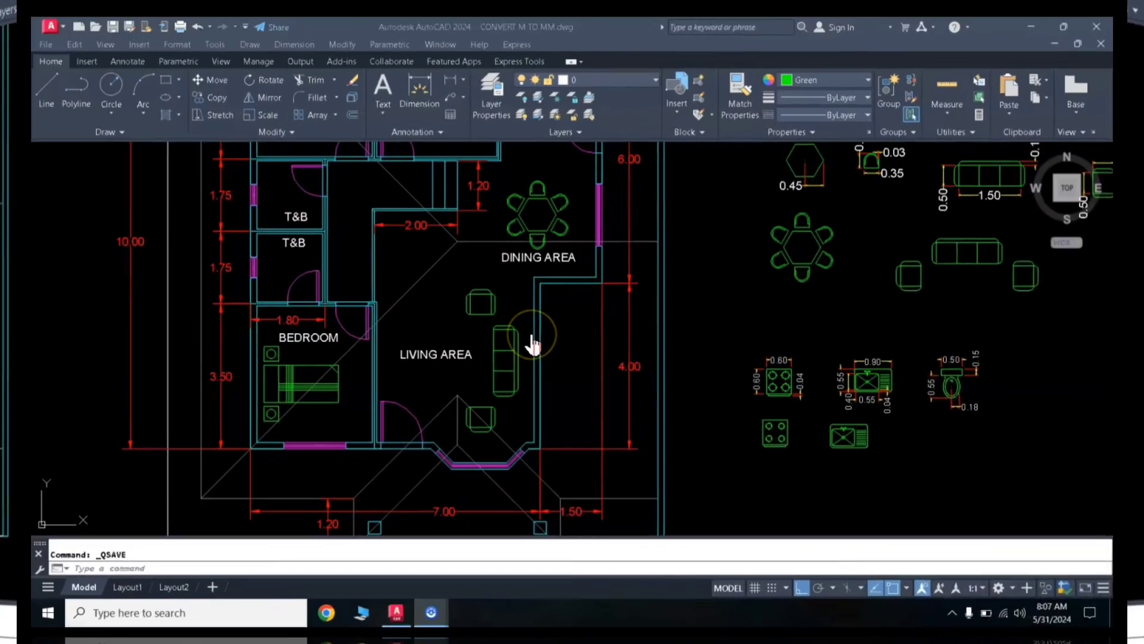
Examine the two T&B rooms in the floor plan and the dimensioned toilet reference beside the sink.
{"action": "scroll", "coordinate": [528, 331], "scroll_direction": "up", "scroll_amount": 6}
{"action": "scroll", "coordinate": [529, 320], "scroll_direction": "down", "scroll_amount": 7}
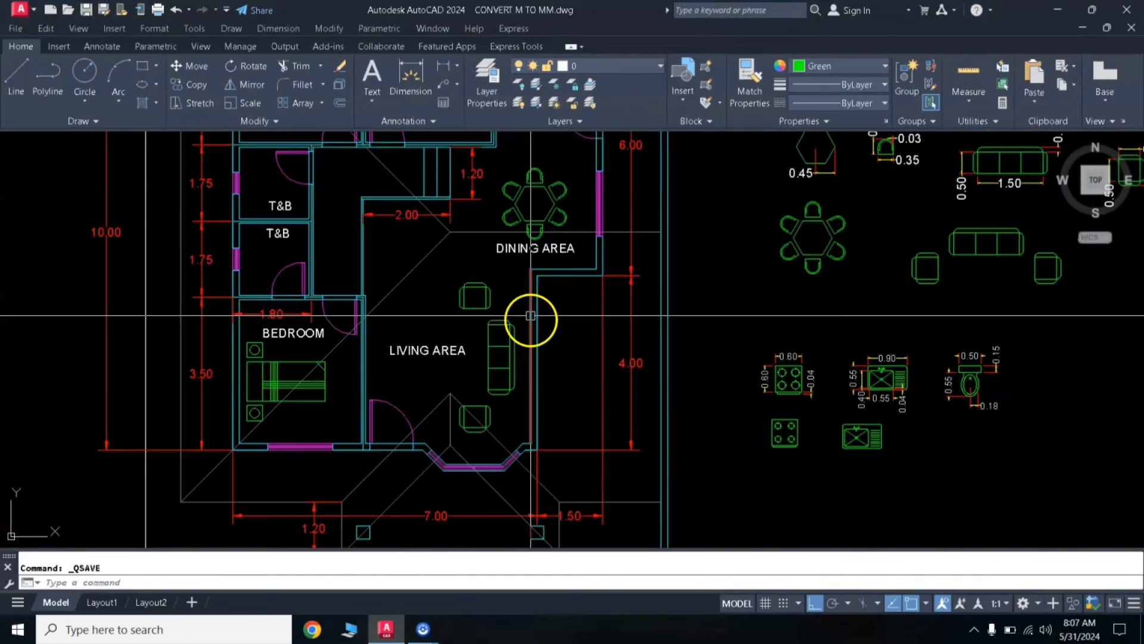
{"action": "scroll", "coordinate": [520, 278], "scroll_direction": "up", "scroll_amount": 1}
{"action": "middle_click_drag", "start_coordinate": [510, 268], "coordinate": [515, 299]}
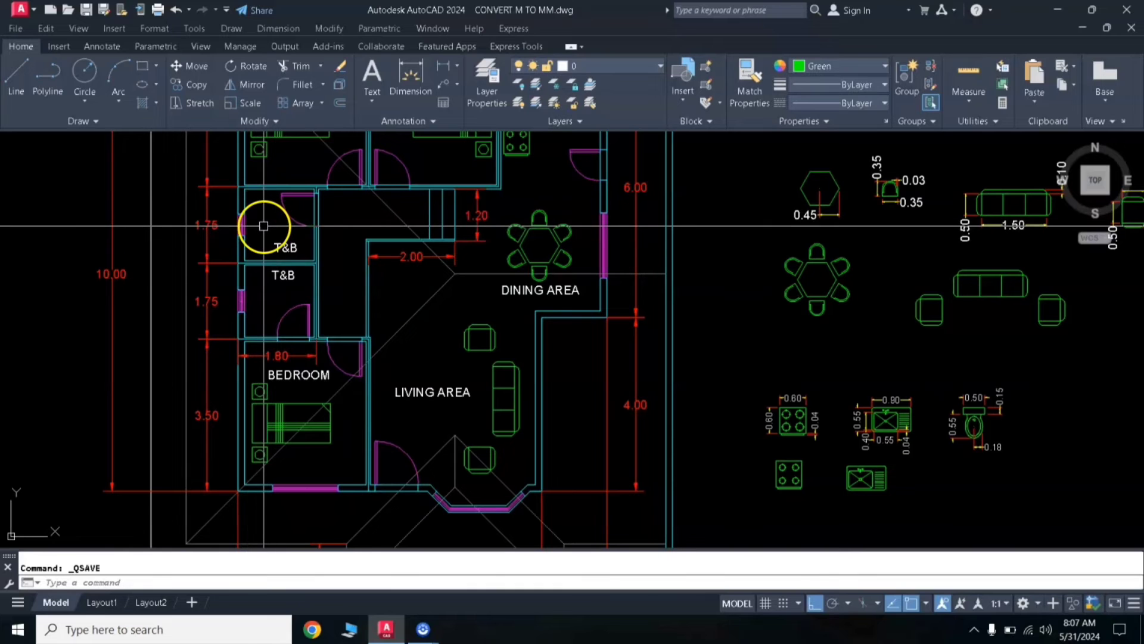
{"action": "mouse_move", "coordinate": [920, 440]}
{"action": "middle_mouse_down"}
{"action": "mouse_move", "coordinate": [793, 350]}
{"action": "mouse_move", "coordinate": [779, 327]}
{"action": "middle_mouse_up"}
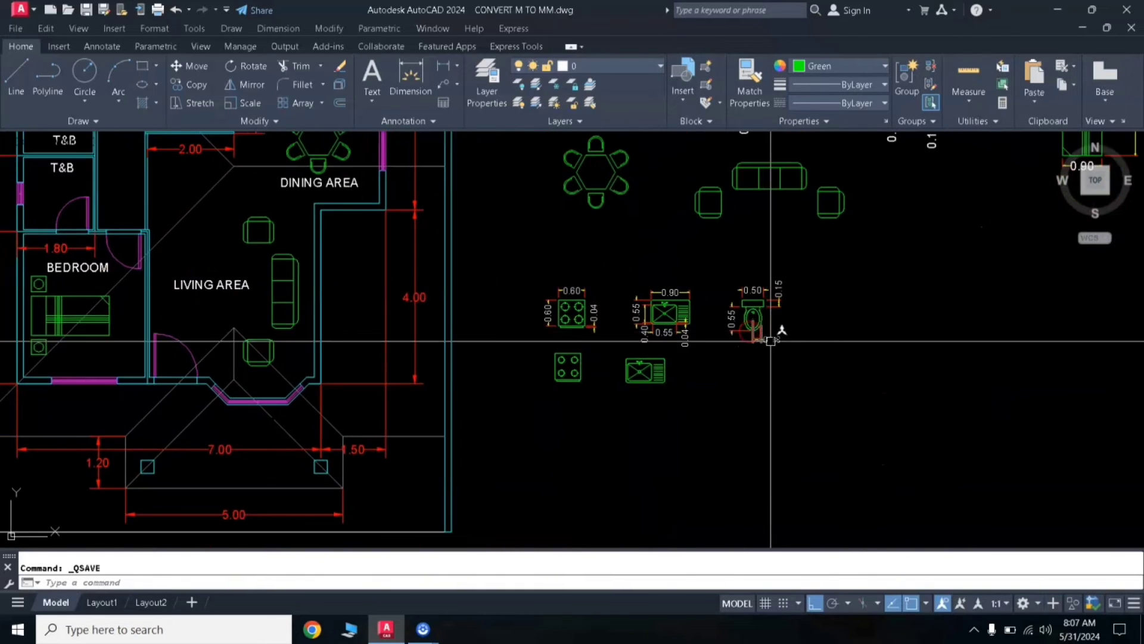
{"action": "scroll", "coordinate": [768, 328], "scroll_direction": "up", "scroll_amount": 5}
{"action": "scroll", "coordinate": [767, 328], "scroll_direction": "up", "scroll_amount": 2}
{"action": "scroll", "coordinate": [762, 274], "scroll_direction": "down", "scroll_amount": 2}
{"action": "middle_click_drag", "start_coordinate": [768, 267], "coordinate": [697, 298]}
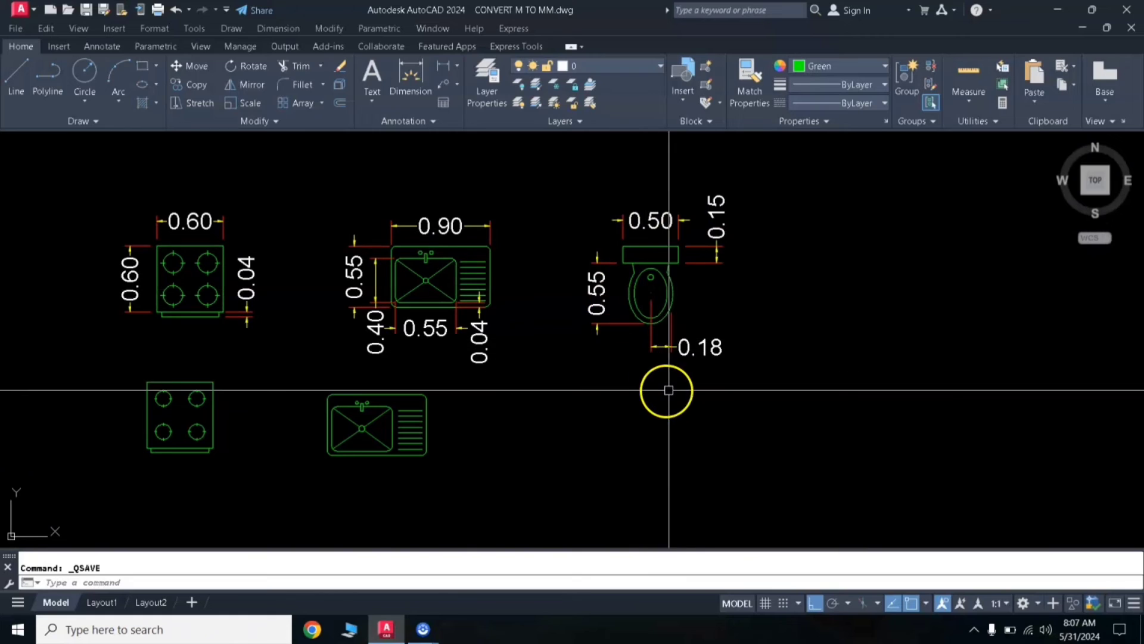
Stretch the toilet reference's bowl half-width dimension so its outer extension line meets the right quadrant of the outer ellipse.
{"action": "scroll", "coordinate": [677, 324], "scroll_direction": "up", "scroll_amount": 4}
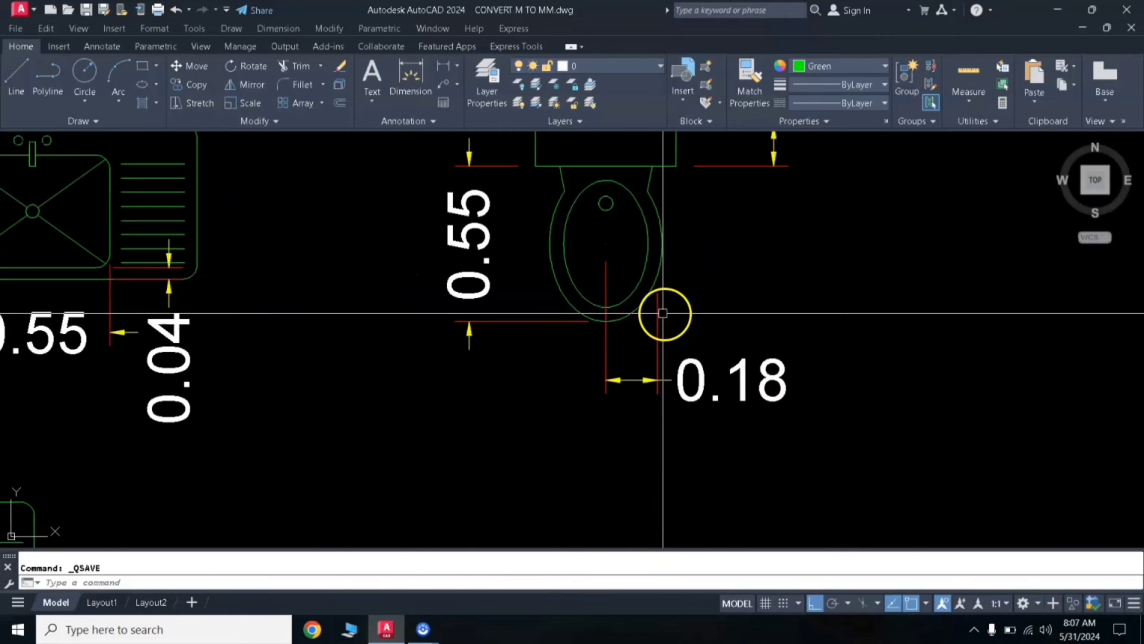
{"action": "left_click", "coordinate": [660, 314]}
{"action": "left_click", "coordinate": [658, 275]}
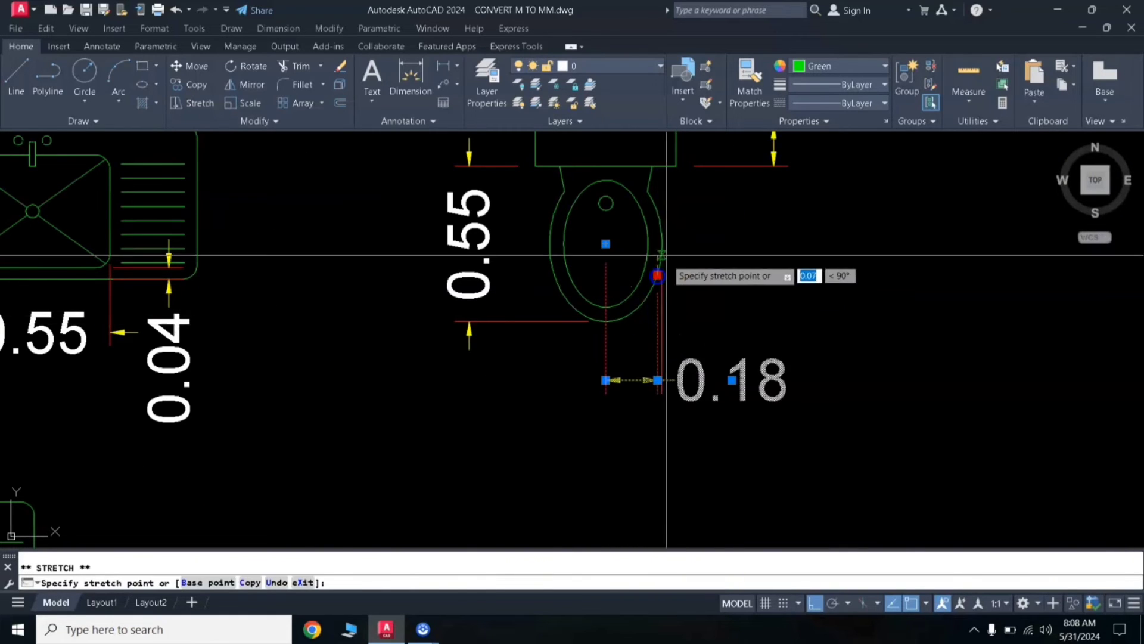
{"action": "left_click", "coordinate": [662, 244]}
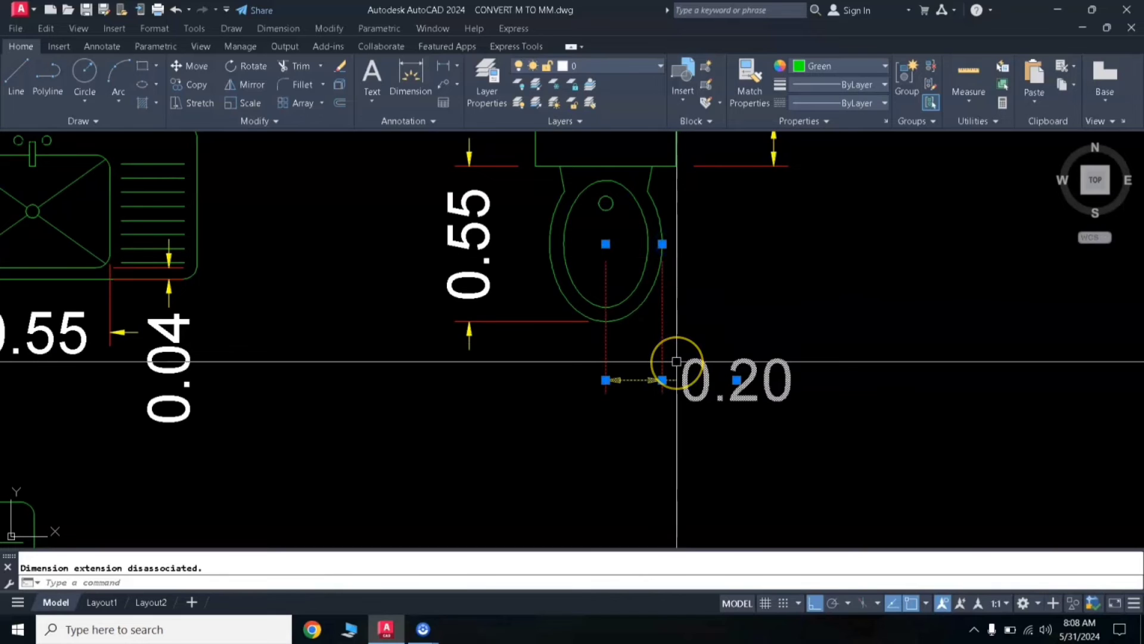
{"action": "key", "text": "Escape"}
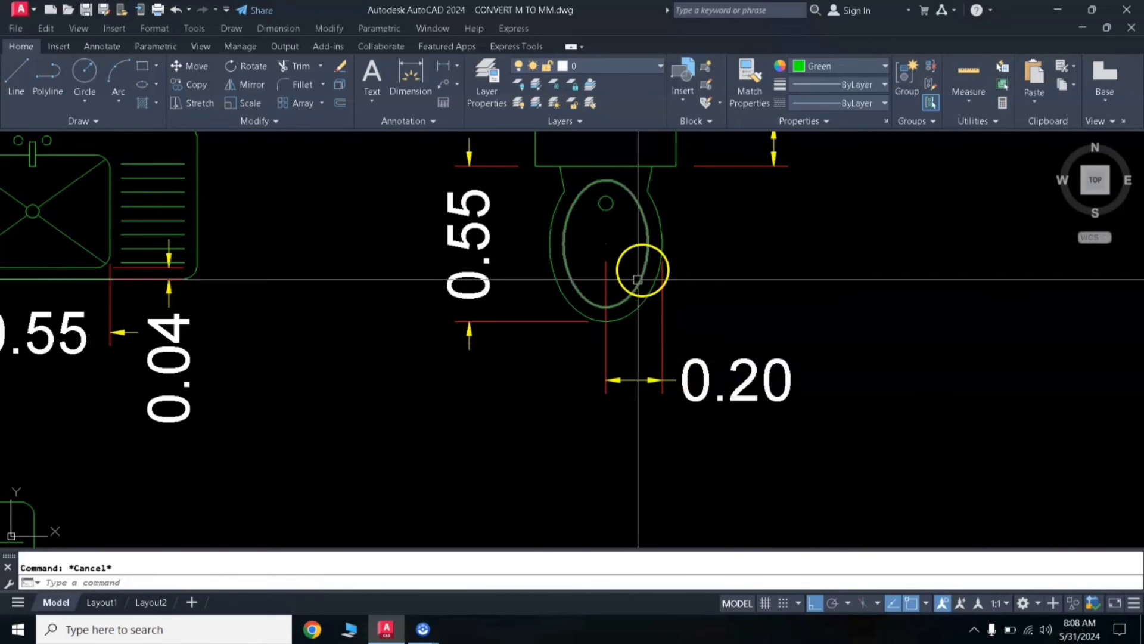
Draw the toilet tank as a rectangle 0.50 long and 0.15 wide below the toilet reference, using the Dimensions option.
{"action": "scroll", "coordinate": [635, 287], "scroll_direction": "down", "scroll_amount": 4}
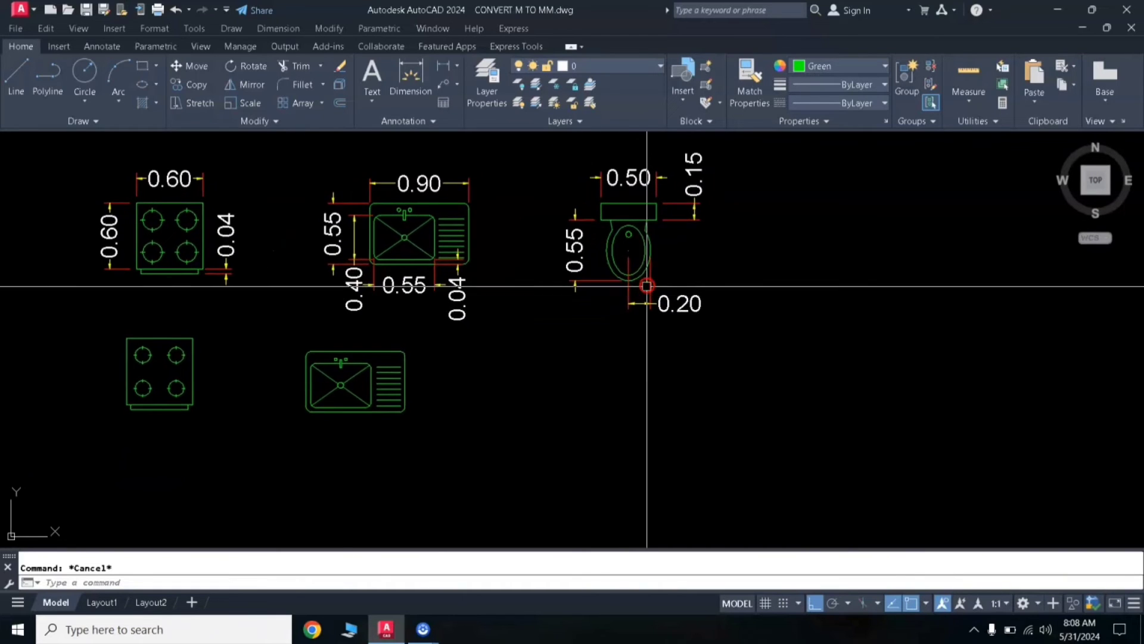
{"action": "scroll", "coordinate": [639, 298], "scroll_direction": "up", "scroll_amount": 2}
{"action": "middle_click_drag", "start_coordinate": [638, 286], "coordinate": [650, 319]}
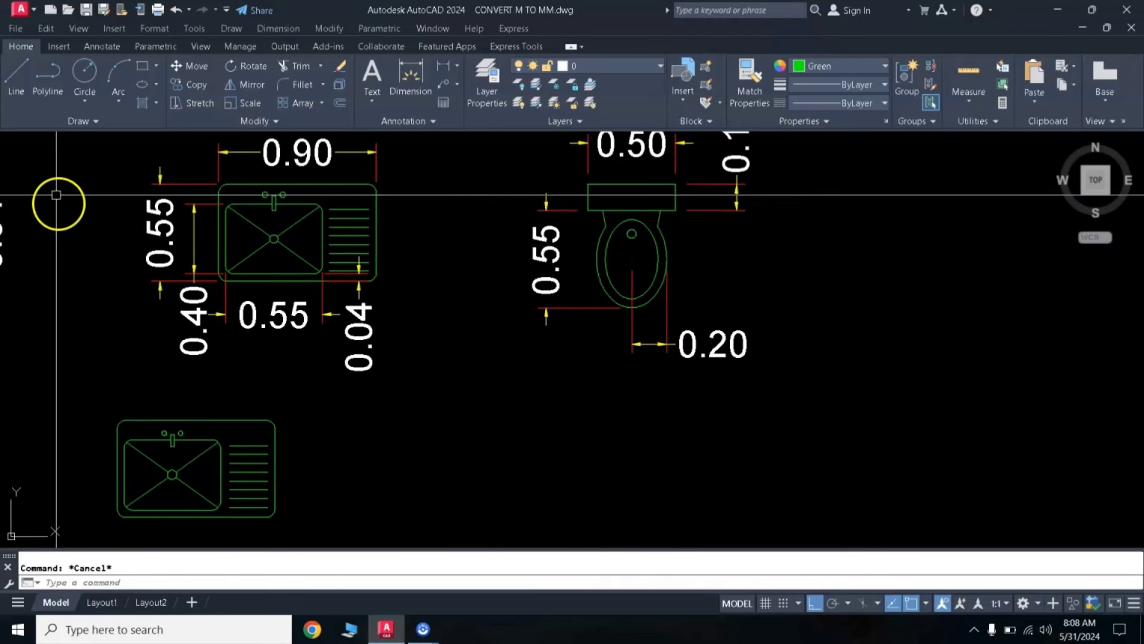
{"action": "left_click", "coordinate": [143, 74]}
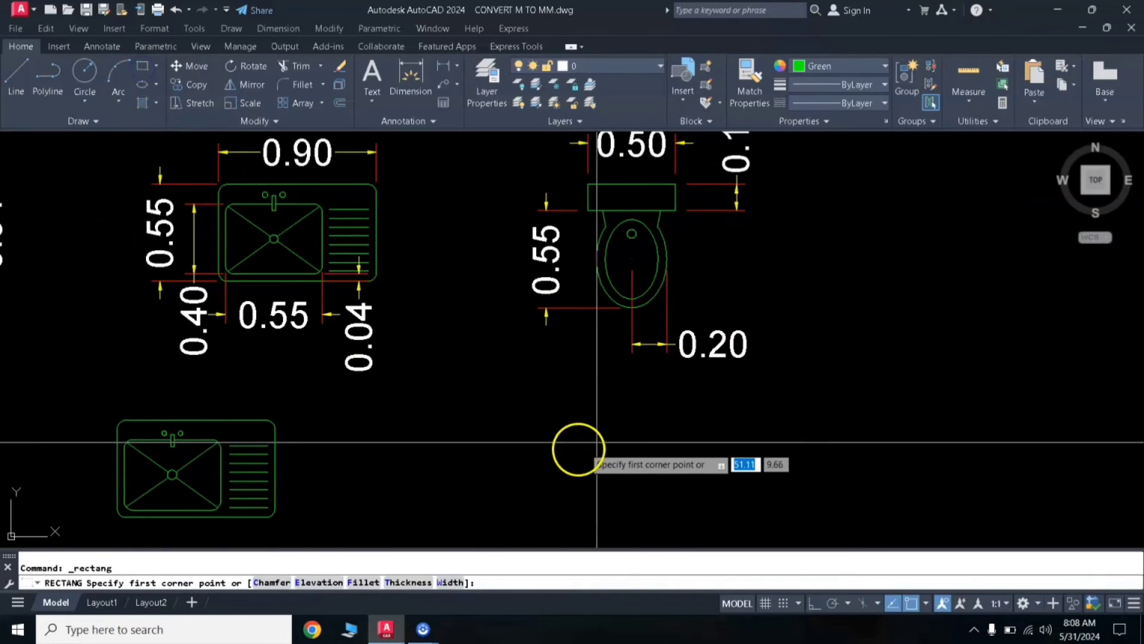
{"action": "left_click", "coordinate": [559, 435]}
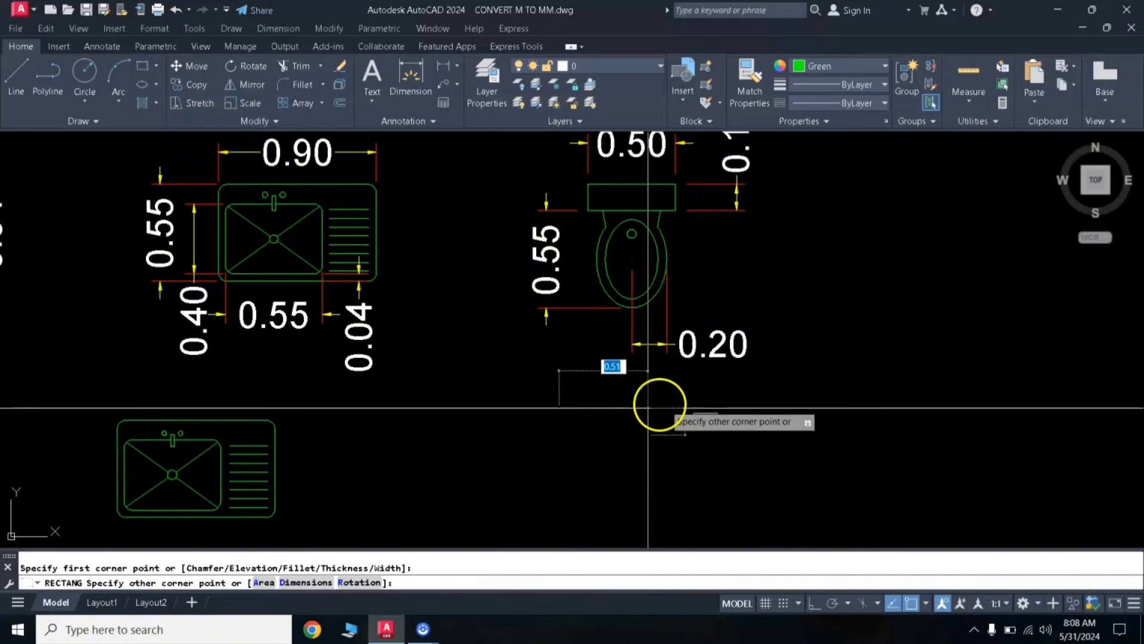
{"action": "left_click", "coordinate": [305, 583]}
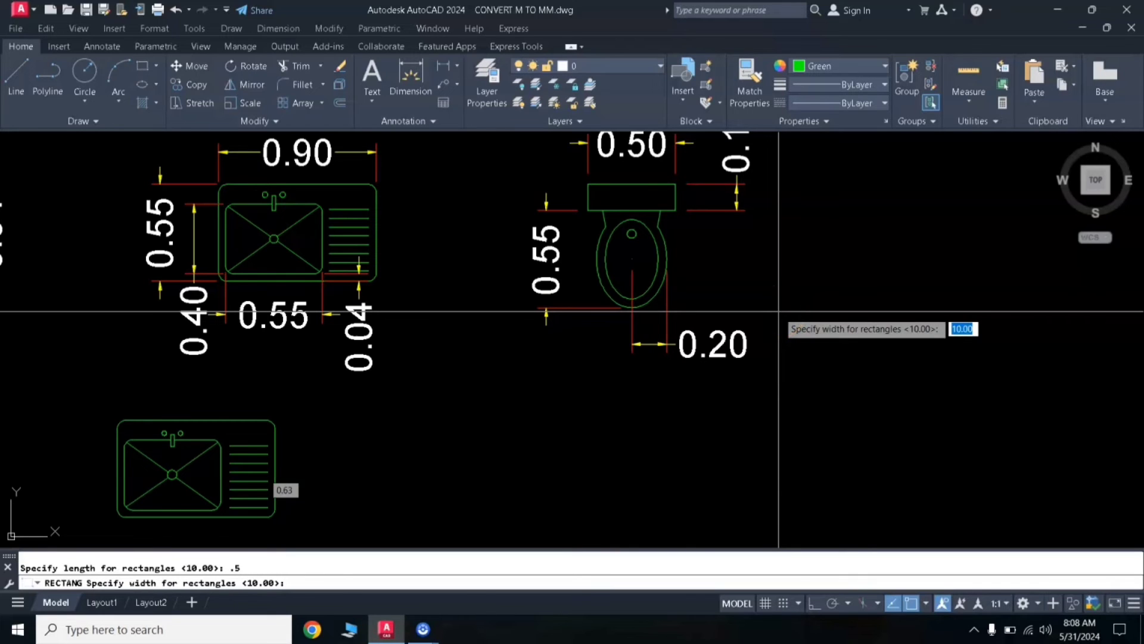
{"action": "middle_click_drag", "start_coordinate": [779, 311], "coordinate": [783, 375]}
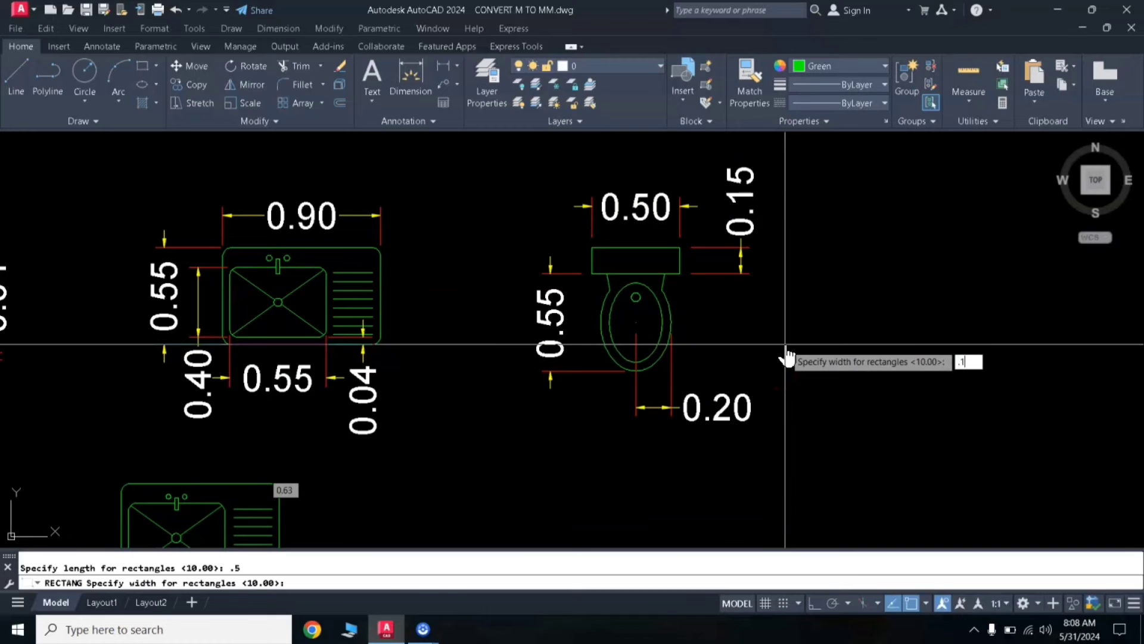
{"action": "left_click", "coordinate": [779, 386]}
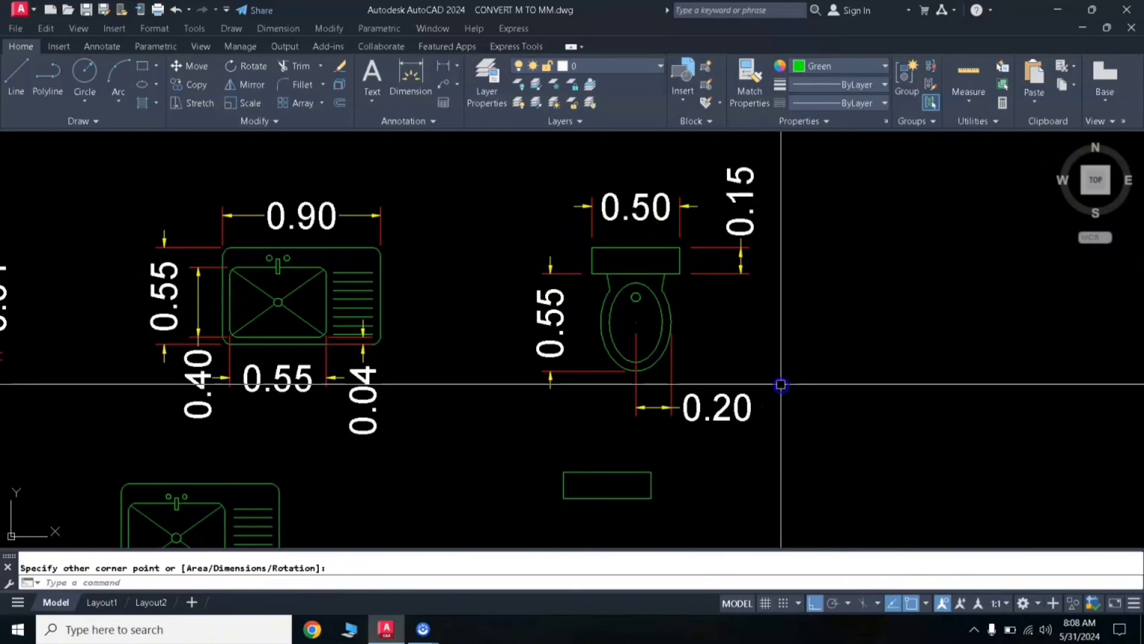
Draw the toilet bowl's outer ellipse from the midpoint of the tank's lower edge, 0.55 long with a 0.20 half-width.
{"action": "middle_click_drag", "start_coordinate": [615, 381], "coordinate": [612, 307]}
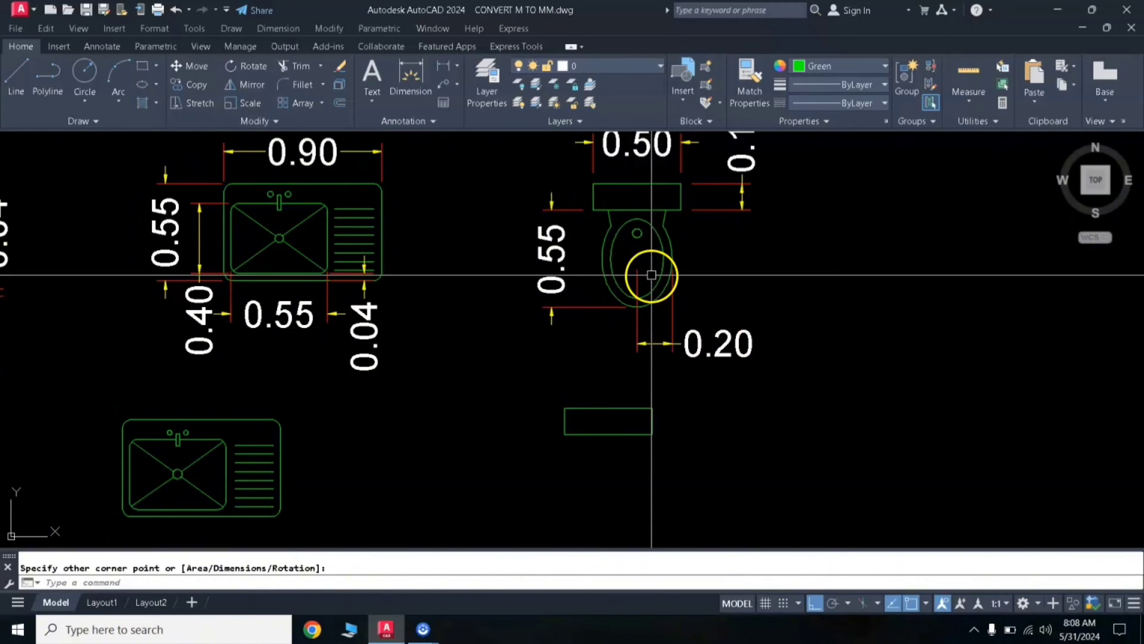
{"action": "left_click", "coordinate": [143, 92]}
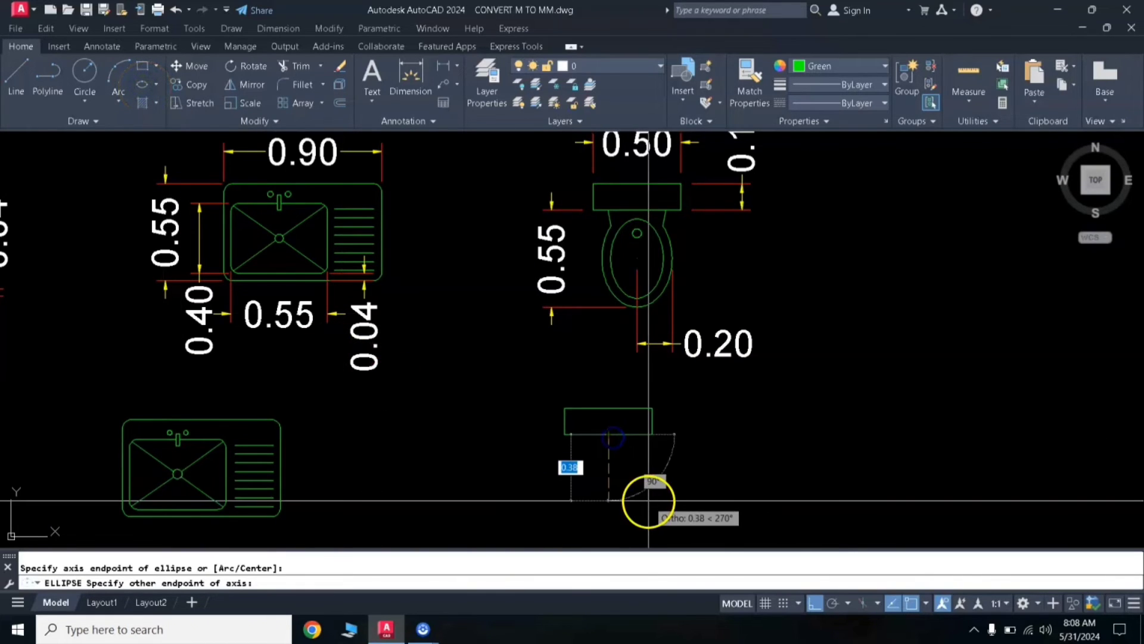
{"action": "mouse_move", "coordinate": [638, 493]}
{"action": "middle_mouse_down"}
{"action": "mouse_move", "coordinate": [636, 401]}
{"action": "mouse_move", "coordinate": [629, 431]}
{"action": "middle_mouse_up"}
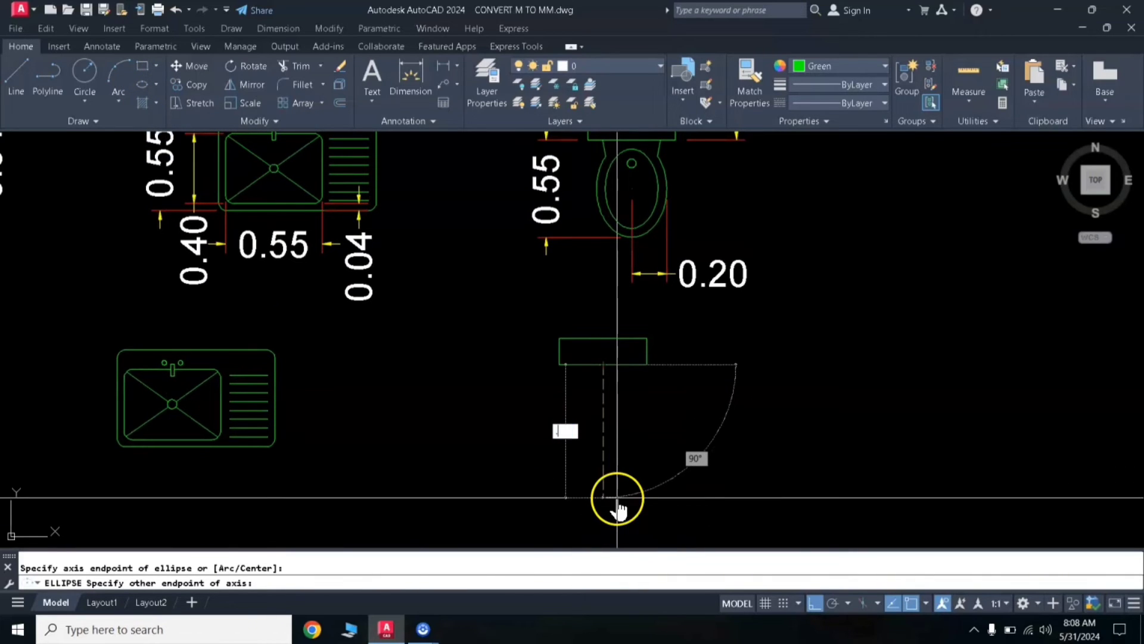
{"action": "type", "text": ".55"}
{"action": "key", "text": "Return"}
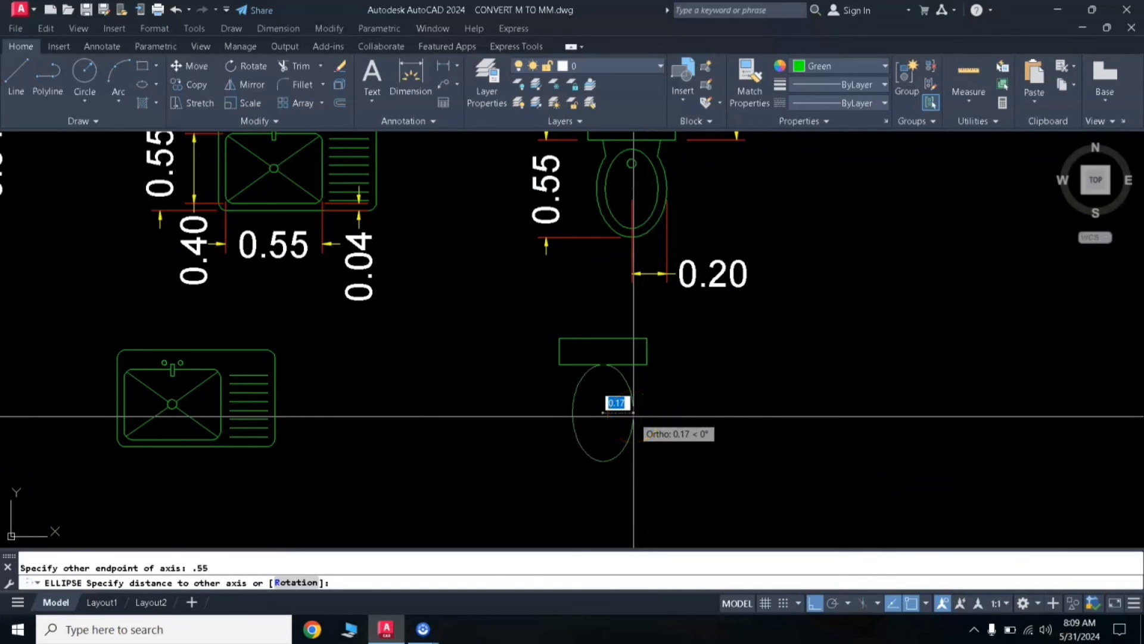
{"action": "key", "text": "Return"}
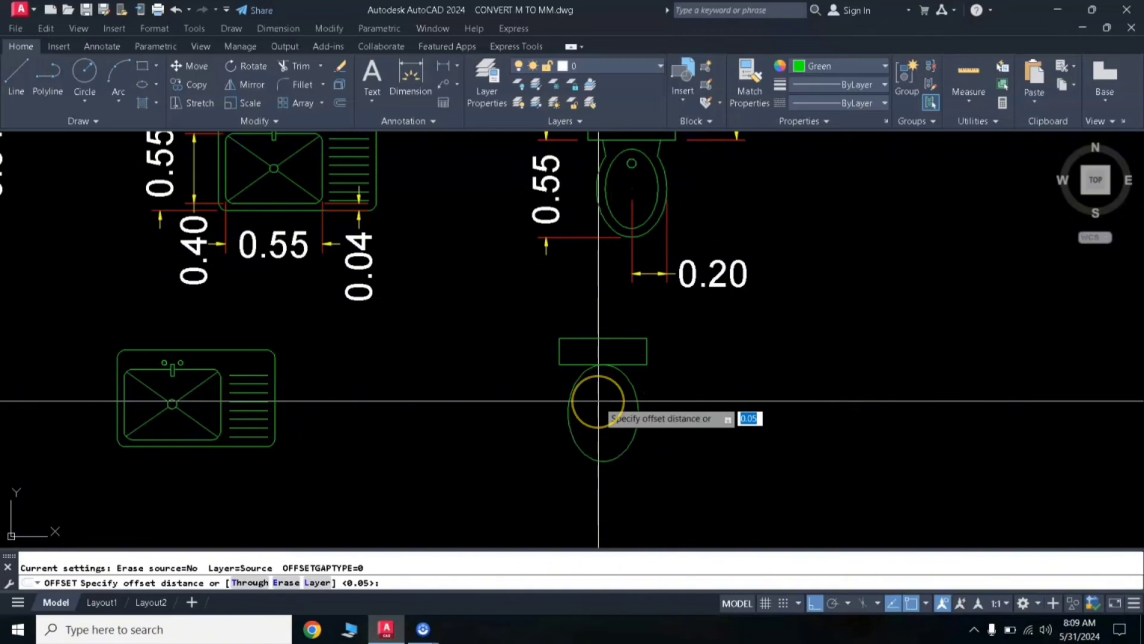
Offset the bowl ellipse inward by 0.05 to form the inner rim.
{"action": "key", "text": "Return"}
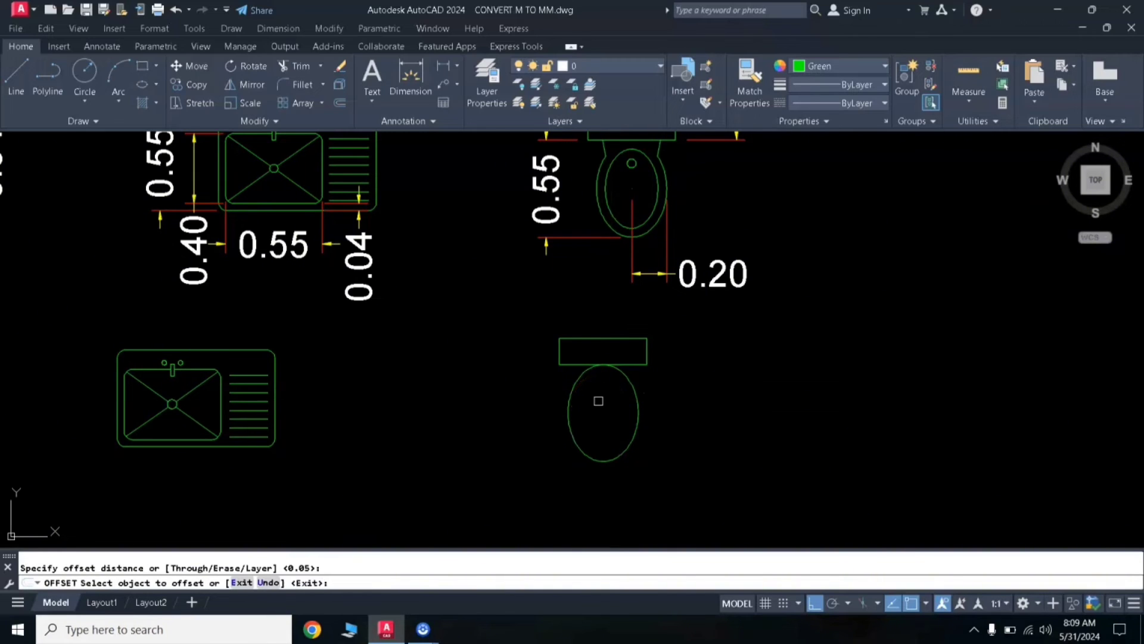
{"action": "left_click", "coordinate": [637, 408]}
{"action": "left_click", "coordinate": [598, 416]}
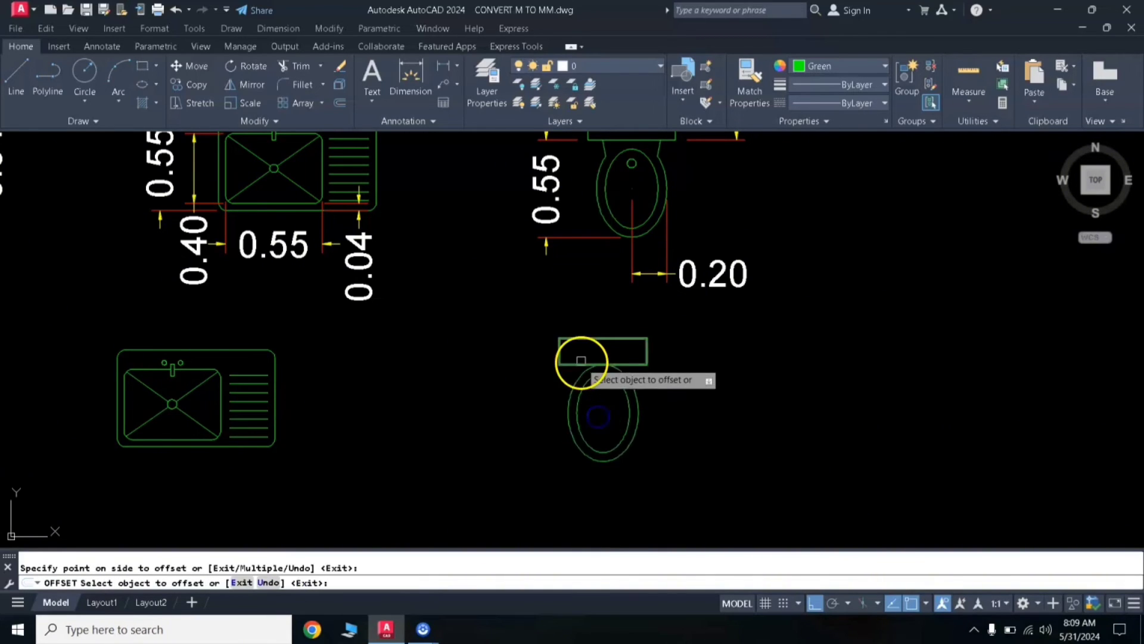
{"action": "key", "text": "Return"}
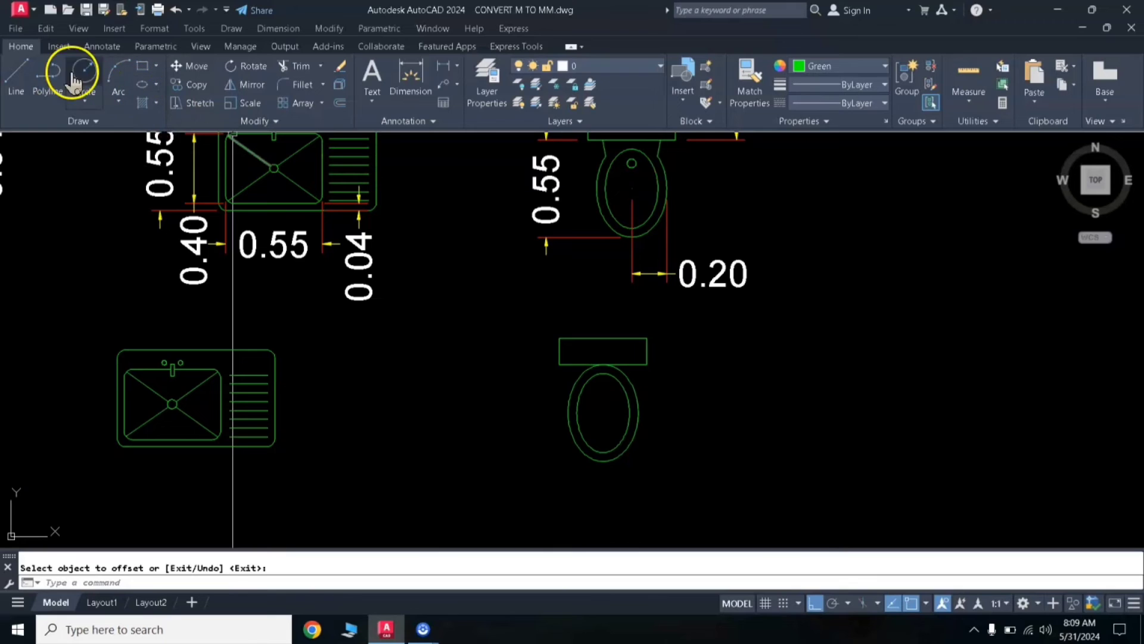
Draw a circle with the default 0.02 radius at the bowl's centre and move it straight up near the inner ellipse's top.
{"action": "left_click", "coordinate": [599, 413]}
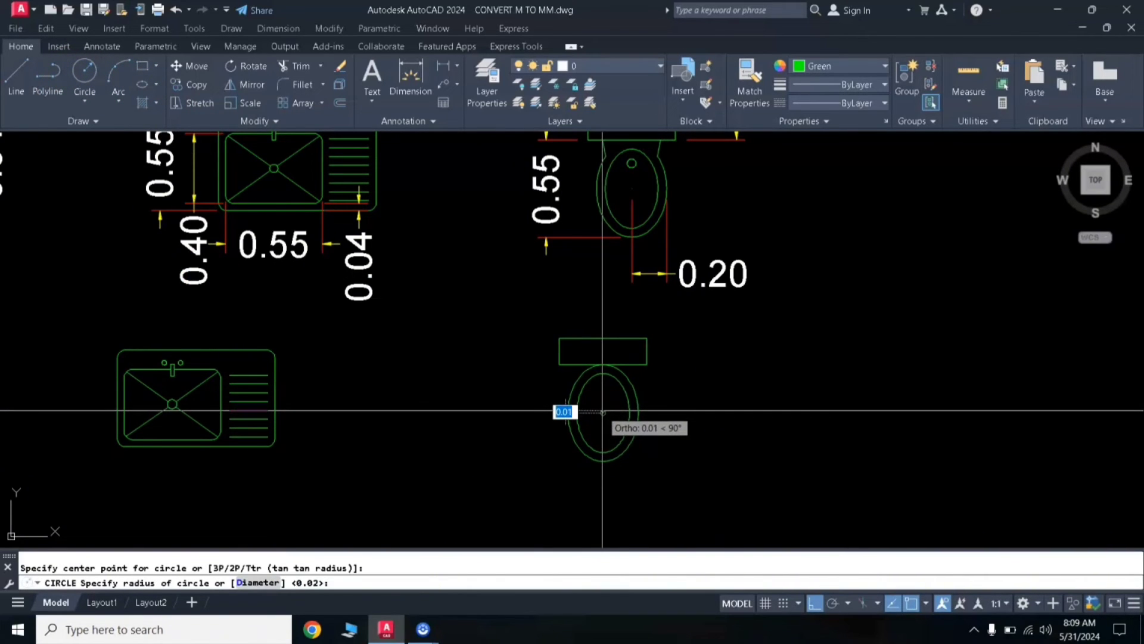
{"action": "scroll", "coordinate": [601, 411], "scroll_direction": "up", "scroll_amount": 2}
{"action": "key", "text": "Return"}
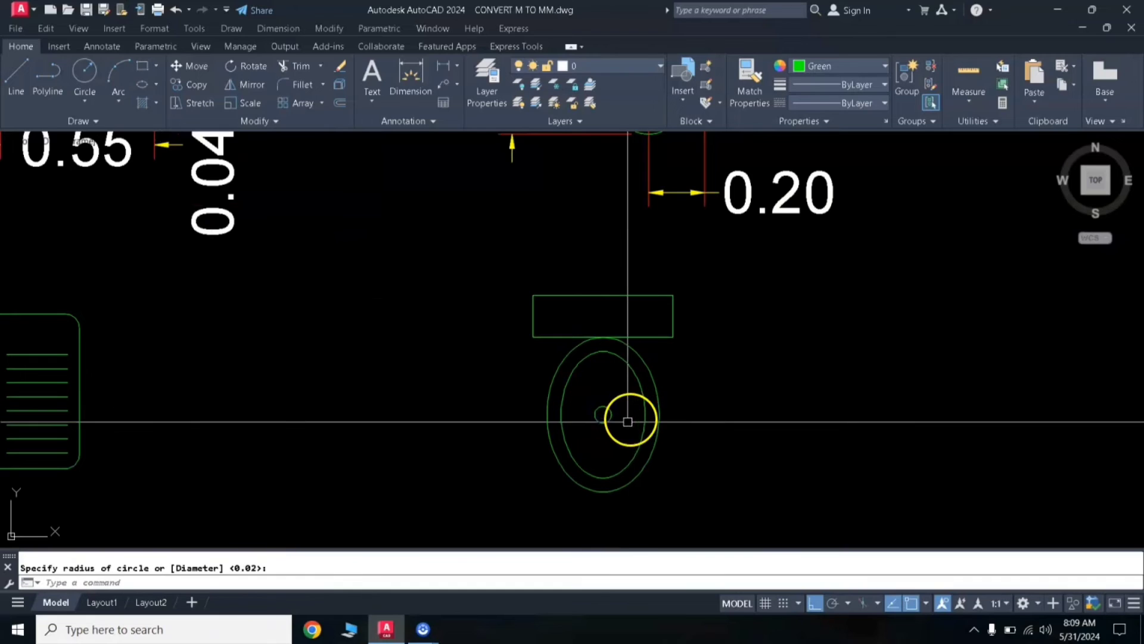
{"action": "type", "text": "m"}
{"action": "key", "text": "Return"}
{"action": "left_click", "coordinate": [603, 421]}
{"action": "key", "text": "Return"}
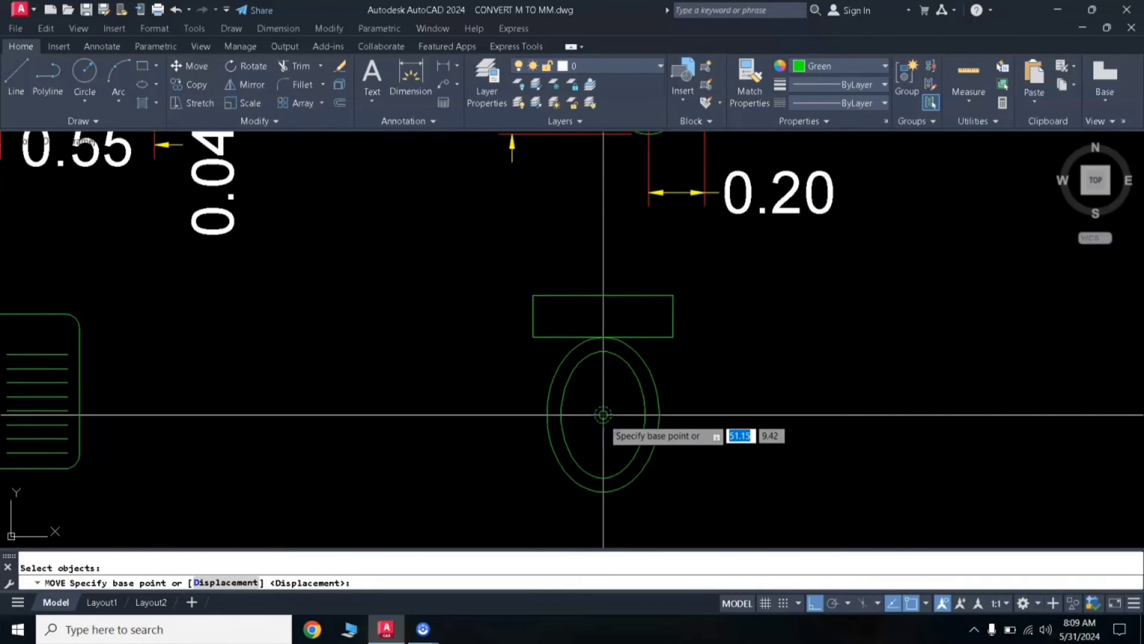
{"action": "left_click", "coordinate": [603, 414]}
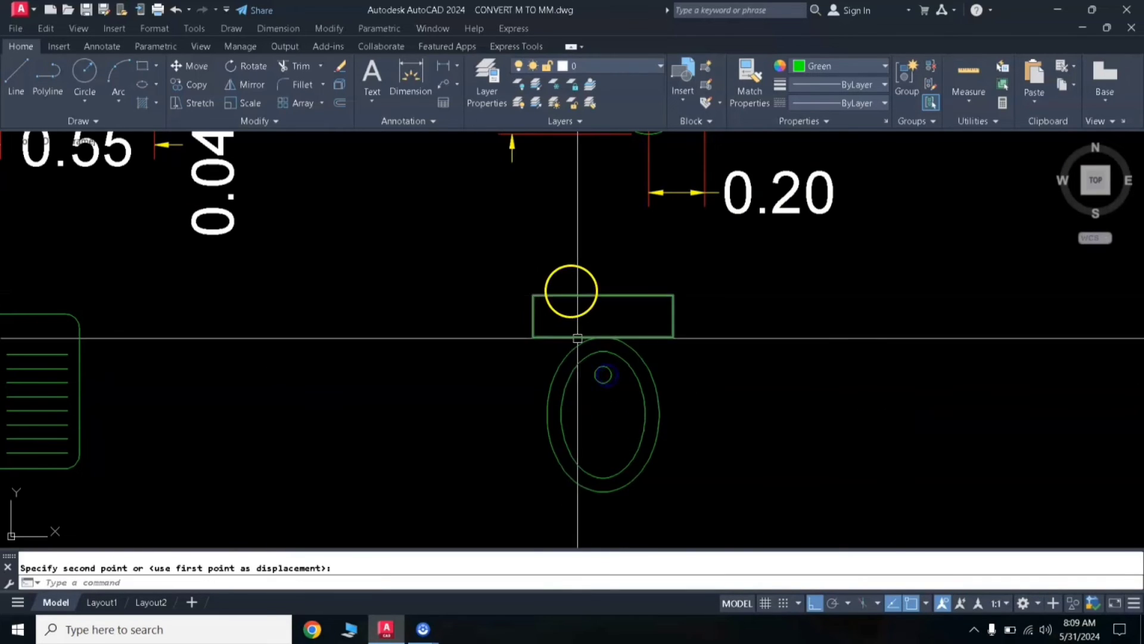
Draw a slanted neck line from the upper-left of the outer ellipse to the tank's lower edge.
{"action": "scroll", "coordinate": [553, 347], "scroll_direction": "up", "scroll_amount": 2}
{"action": "type", "text": "l"}
{"action": "key", "text": "Return"}
{"action": "left_click", "coordinate": [570, 365]}
{"action": "left_click", "coordinate": [550, 332]}
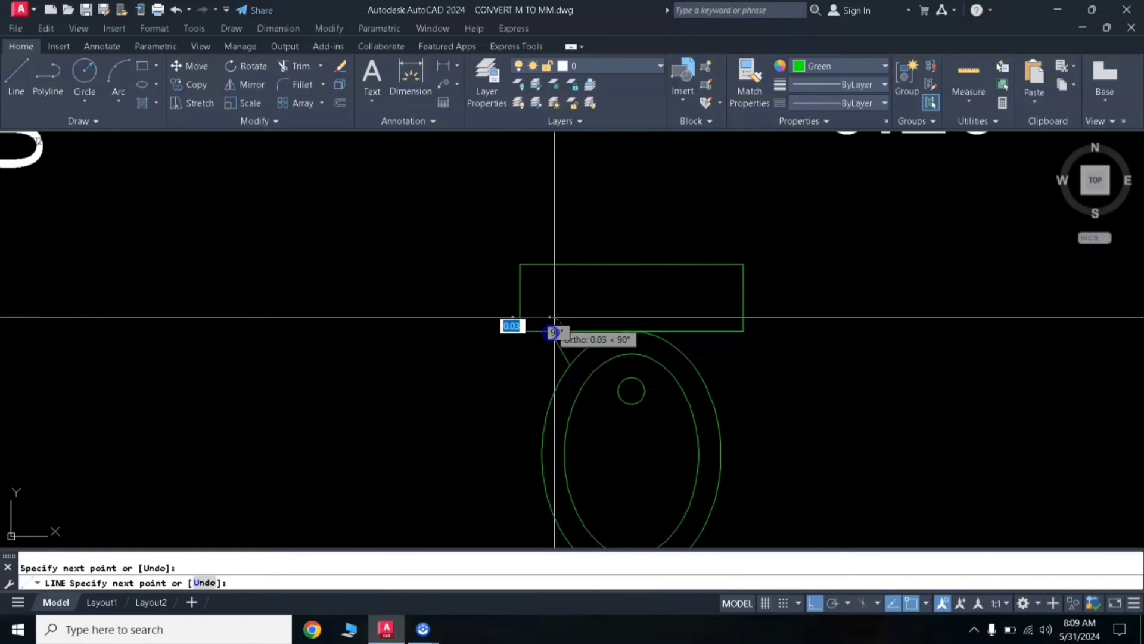
{"action": "right_click", "coordinate": [577, 328]}
Mirror the slanted neck line about the toilet's vertical centreline, keeping the original.
{"action": "left_click", "coordinate": [561, 349]}
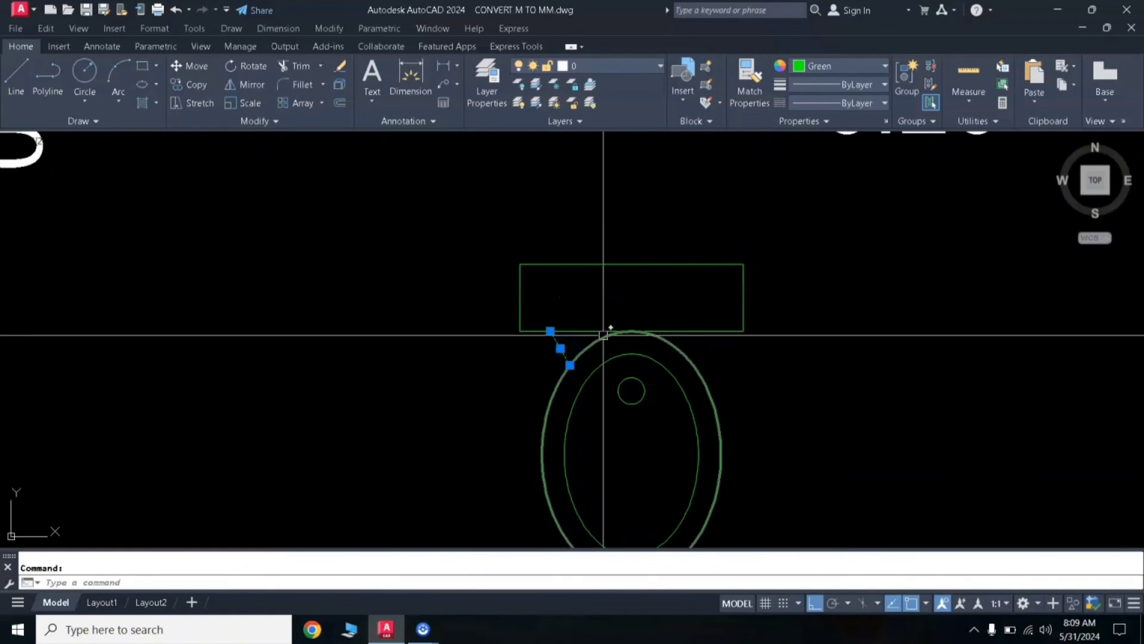
{"action": "key", "text": "Return"}
{"action": "left_click", "coordinate": [631, 332]}
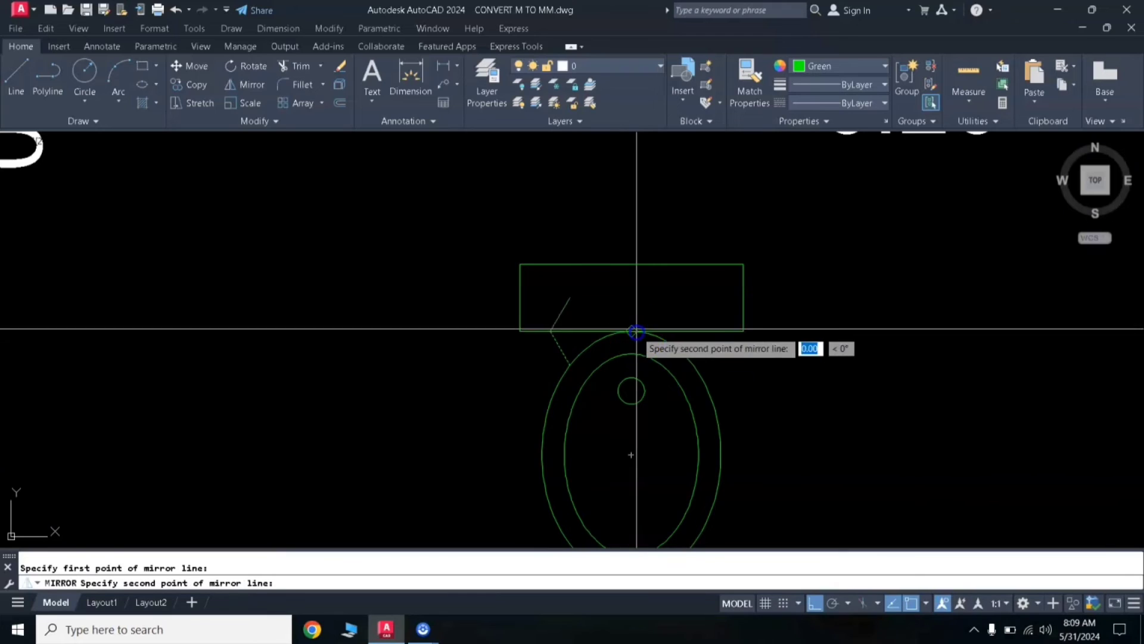
{"action": "key", "text": "Return"}
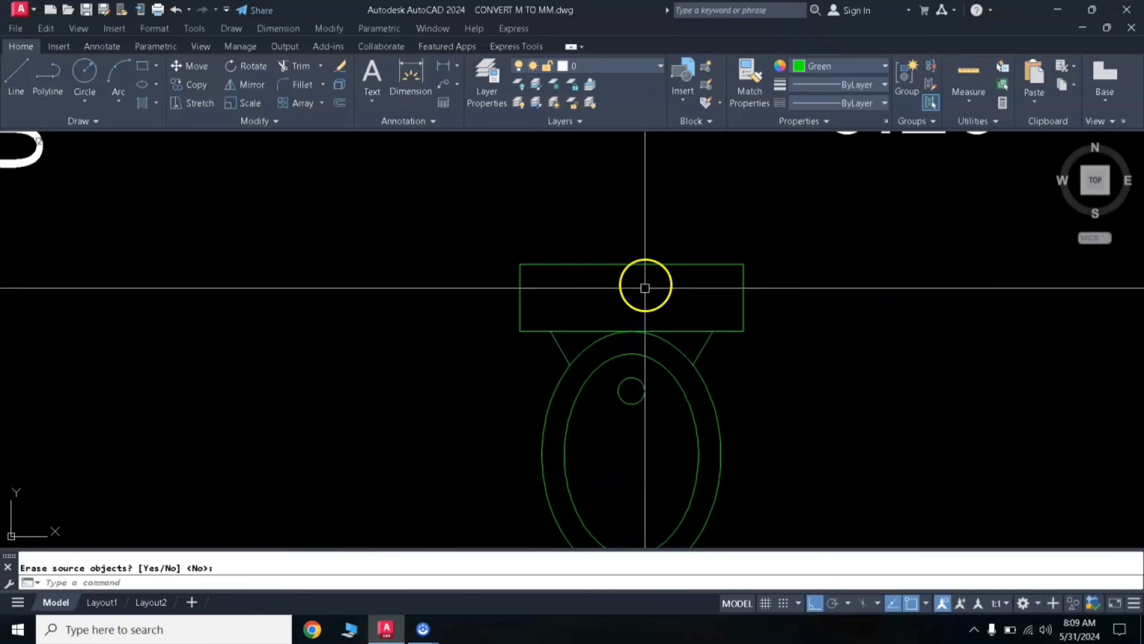
Trim away the top arc of the outer ellipse between the two neck lines.
{"action": "type", "text": "tr"}
{"action": "key", "text": "Return"}
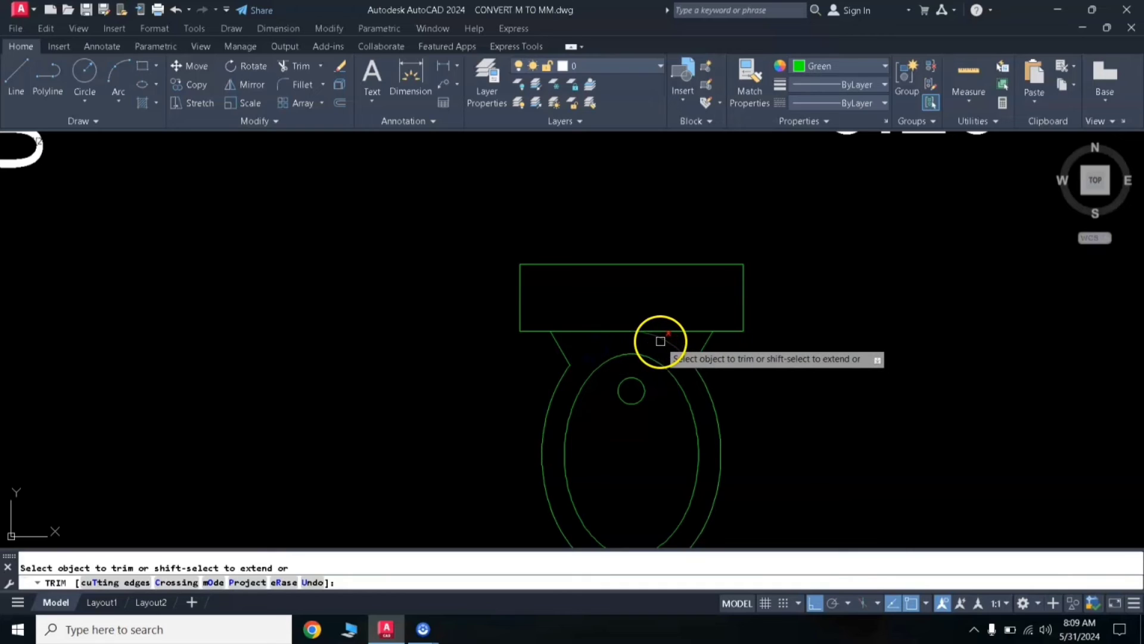
{"action": "key", "text": "Escape"}
Copy the finished toilet straight down to the empty space below it.
{"action": "scroll", "coordinate": [631, 404], "scroll_direction": "down", "scroll_amount": 6}
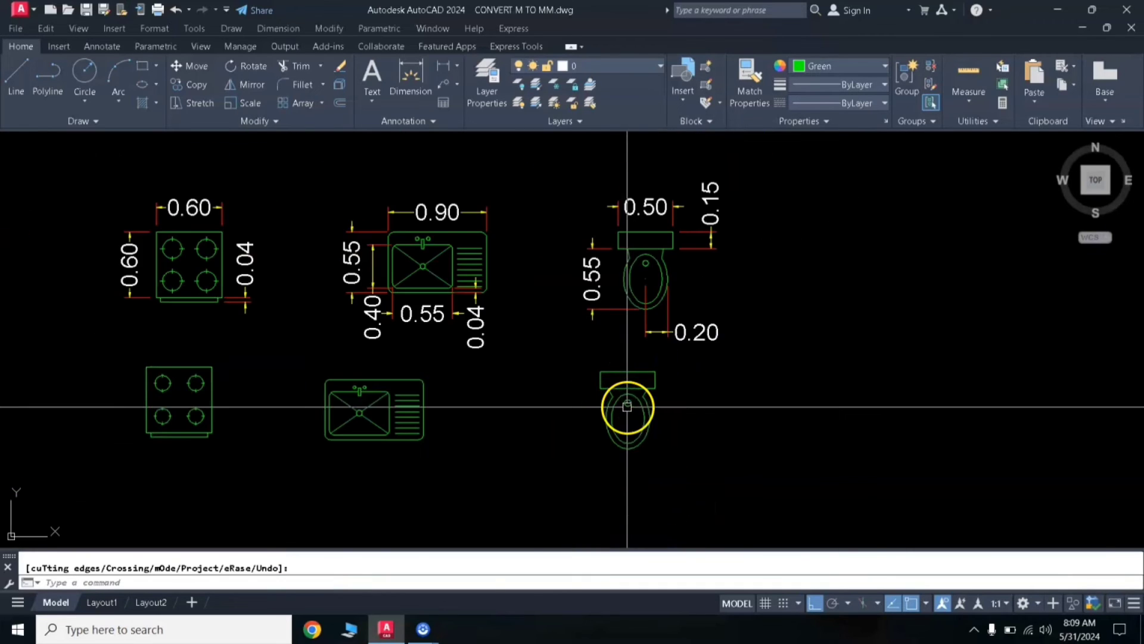
{"action": "scroll", "coordinate": [634, 346], "scroll_direction": "up", "scroll_amount": 3}
{"action": "scroll", "coordinate": [635, 336], "scroll_direction": "down", "scroll_amount": 4}
{"action": "scroll", "coordinate": [662, 304], "scroll_direction": "up", "scroll_amount": 1}
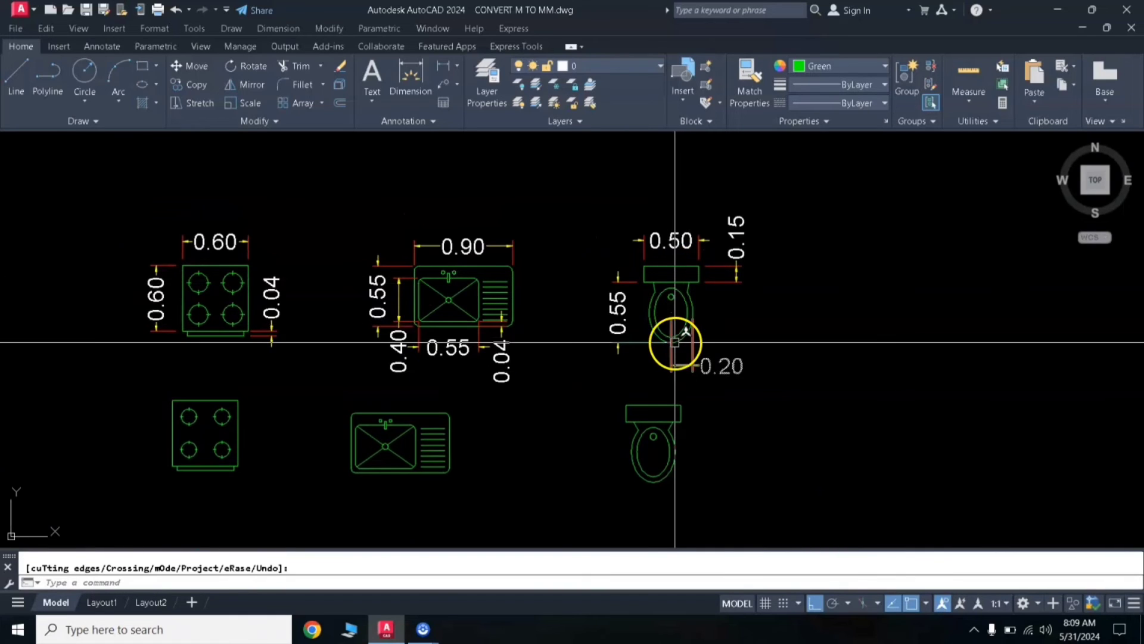
{"action": "scroll", "coordinate": [679, 323], "scroll_direction": "down", "scroll_amount": 2}
{"action": "middle_click_drag", "start_coordinate": [680, 323], "coordinate": [675, 250]}
{"action": "left_click", "coordinate": [620, 302]}
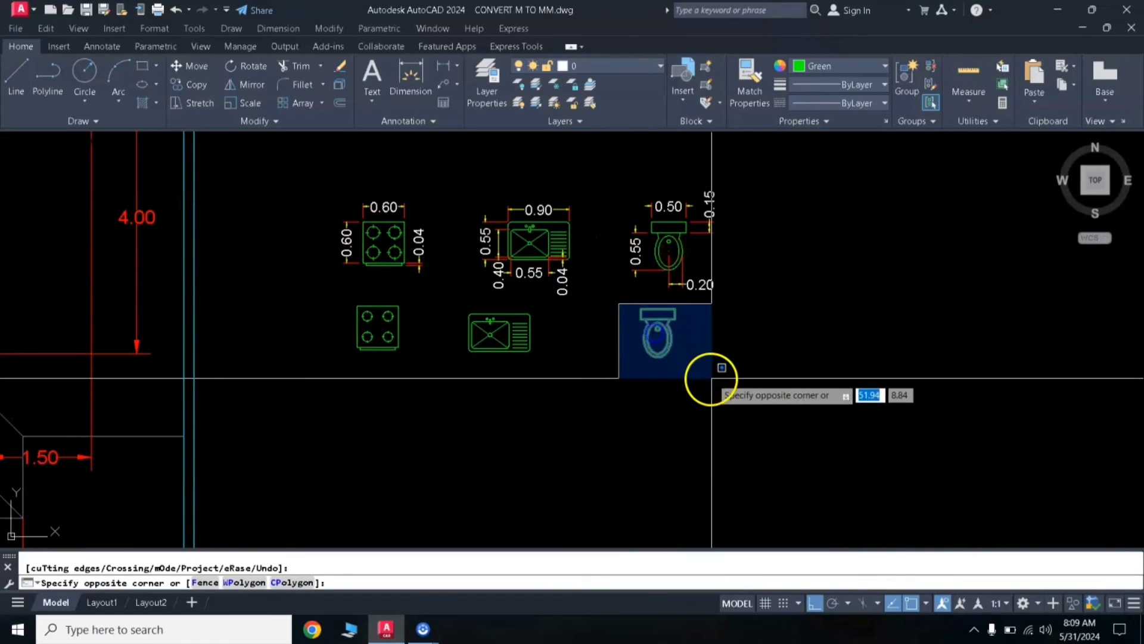
{"action": "left_click", "coordinate": [712, 379]}
{"action": "type", "text": "co"}
{"action": "key", "text": "Return"}
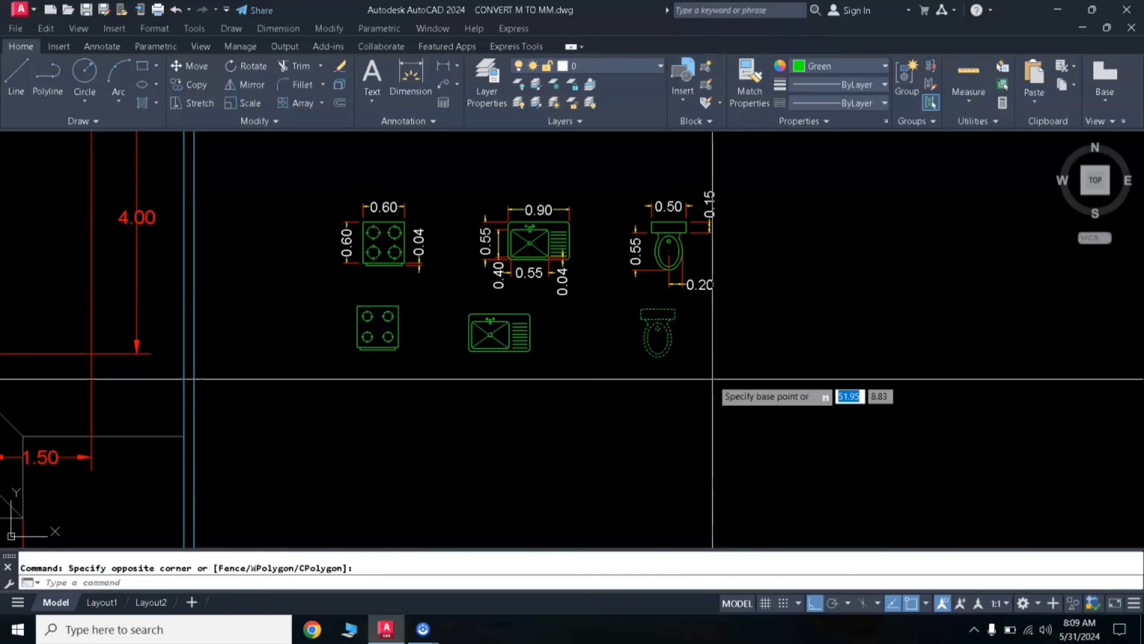
{"action": "left_click", "coordinate": [725, 314]}
{"action": "left_click", "coordinate": [726, 426]}
{"action": "key", "text": "Return"}
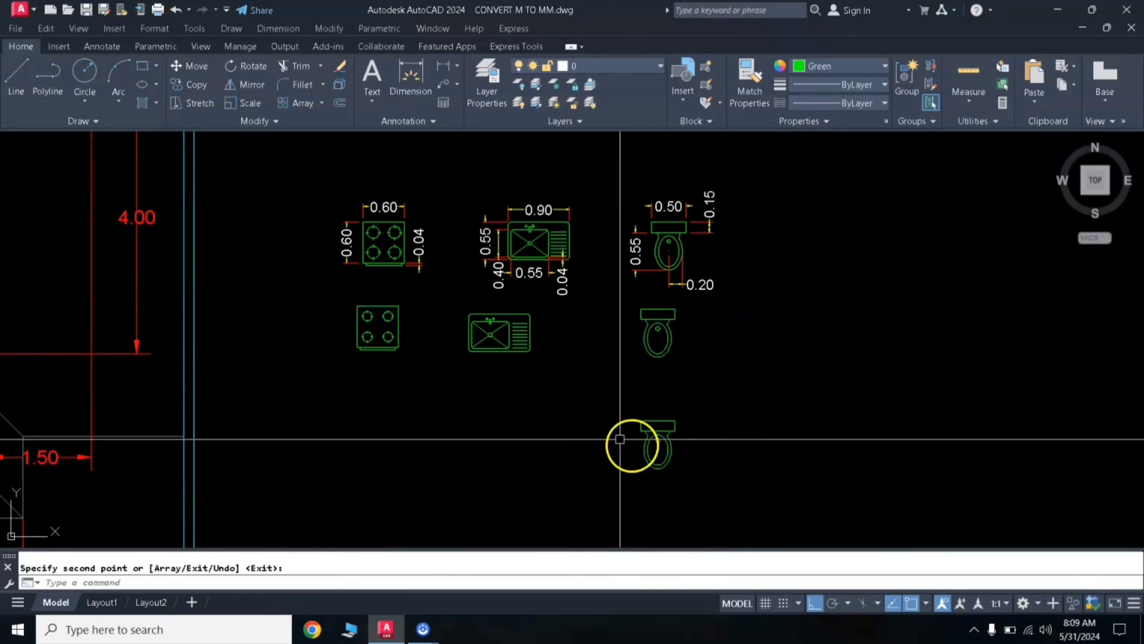
Rotate the lower toilet copy 90° counterclockwise so its tank faces left.
{"action": "mouse_move", "coordinate": [633, 445]}
{"action": "left_mouse_down"}
{"action": "mouse_move", "coordinate": [644, 422]}
{"action": "mouse_move", "coordinate": [711, 487]}
{"action": "left_mouse_up"}
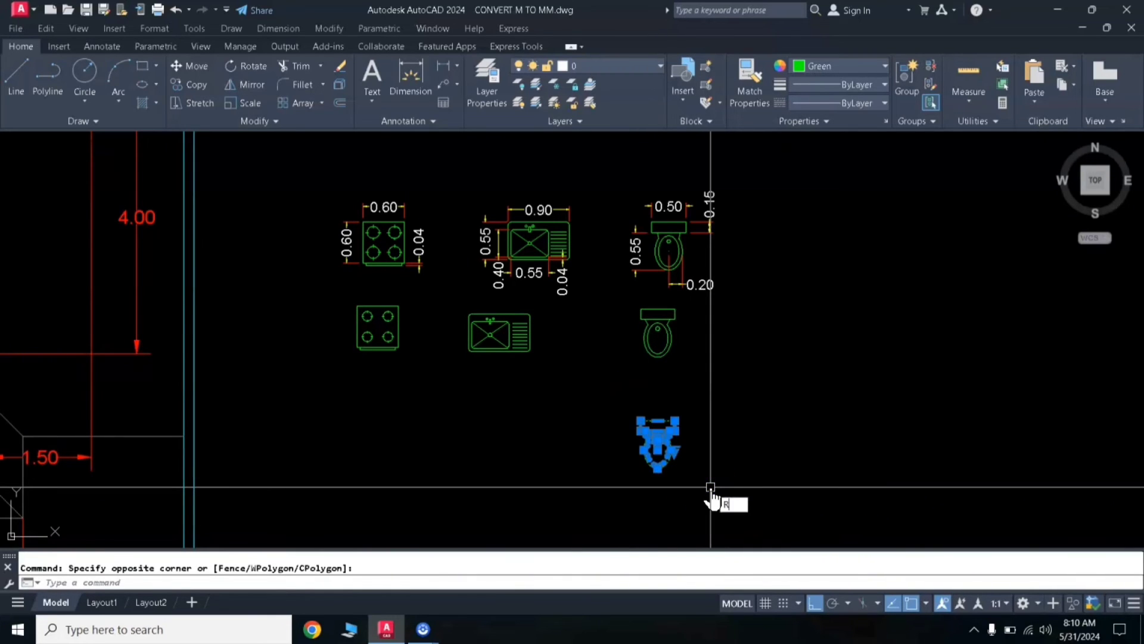
{"action": "type", "text": "o"}
{"action": "key", "text": "Return"}
{"action": "left_click", "coordinate": [658, 443]}
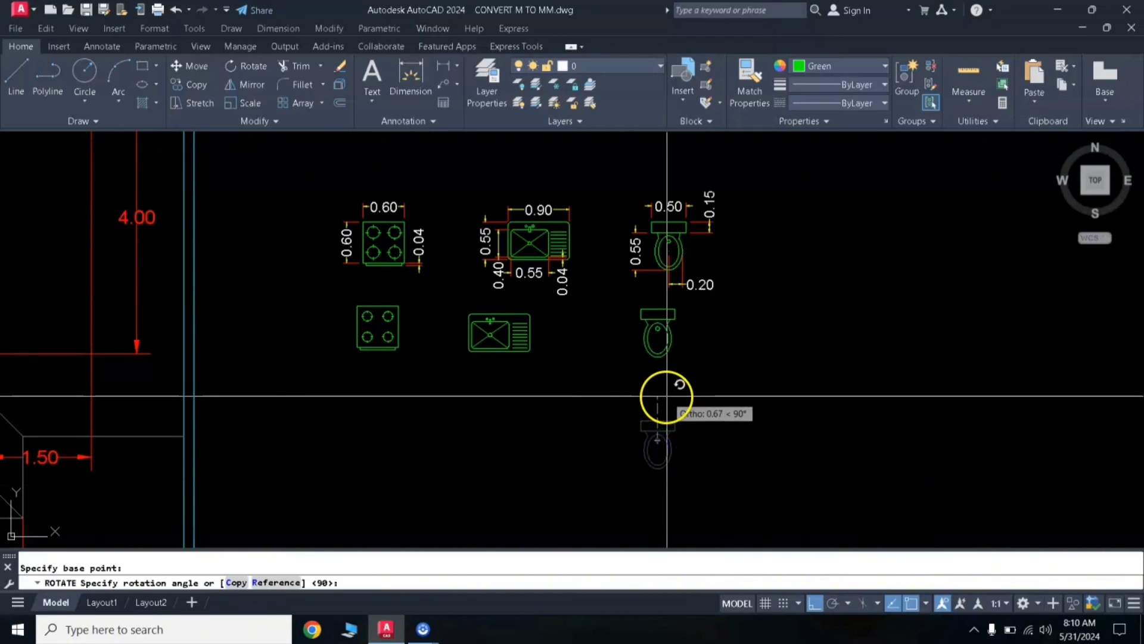
{"action": "left_click", "coordinate": [667, 396]}
Turn Ortho off and move the rotated toilet into the upper T&B, with its tank against the window wall.
{"action": "left_click", "coordinate": [619, 410]}
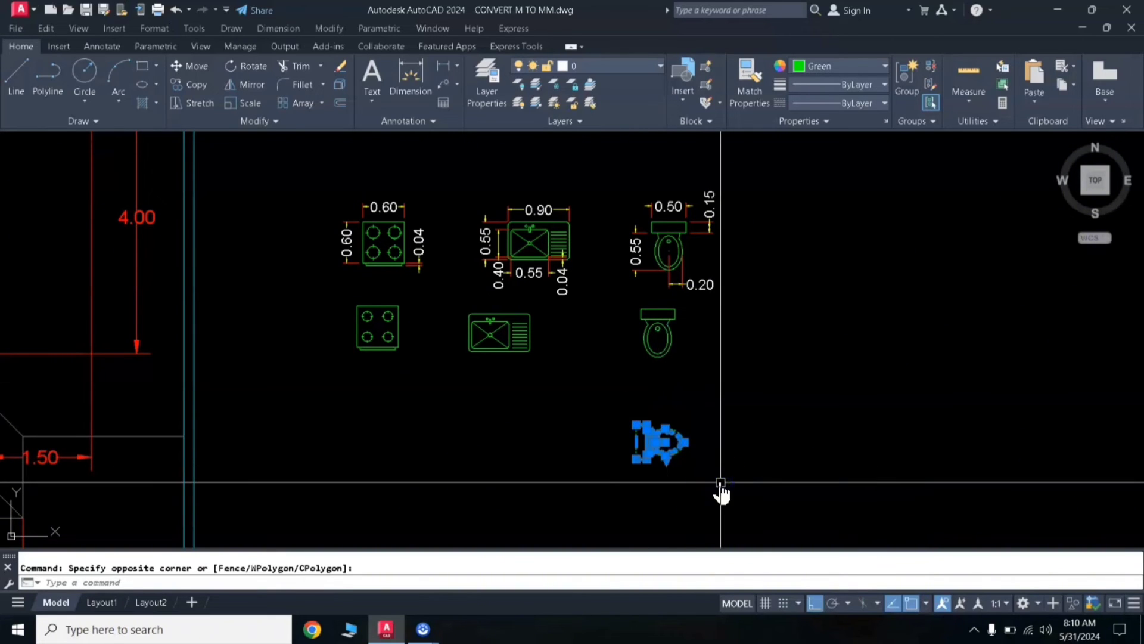
{"action": "left_click", "coordinate": [720, 484]}
{"action": "type", "text": "m"}
{"action": "key", "text": "Return"}
{"action": "left_click", "coordinate": [658, 443]}
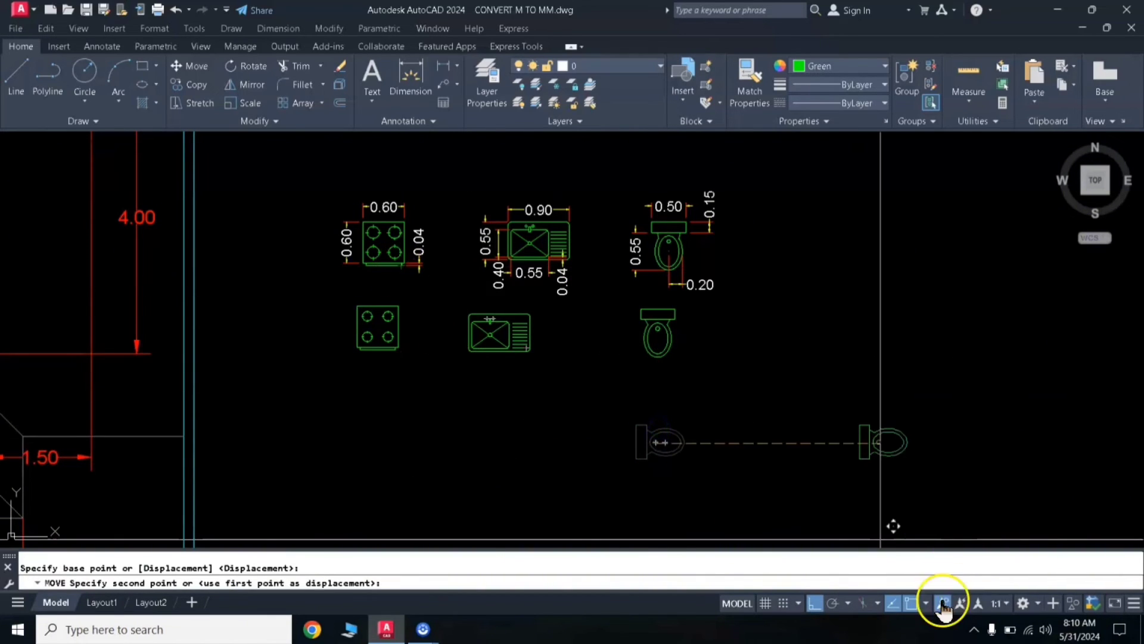
{"action": "left_click", "coordinate": [822, 608]}
{"action": "scroll", "coordinate": [350, 266], "scroll_direction": "down", "scroll_amount": 3}
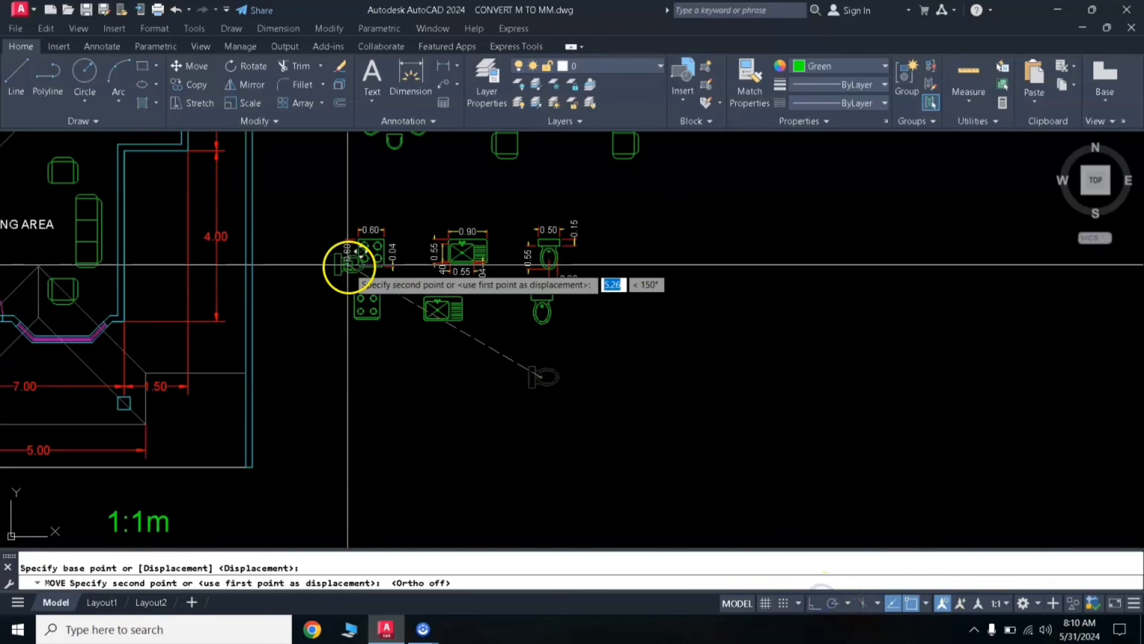
{"action": "scroll", "coordinate": [665, 366], "scroll_direction": "up", "scroll_amount": 3}
{"action": "scroll", "coordinate": [383, 243], "scroll_direction": "up", "scroll_amount": 5}
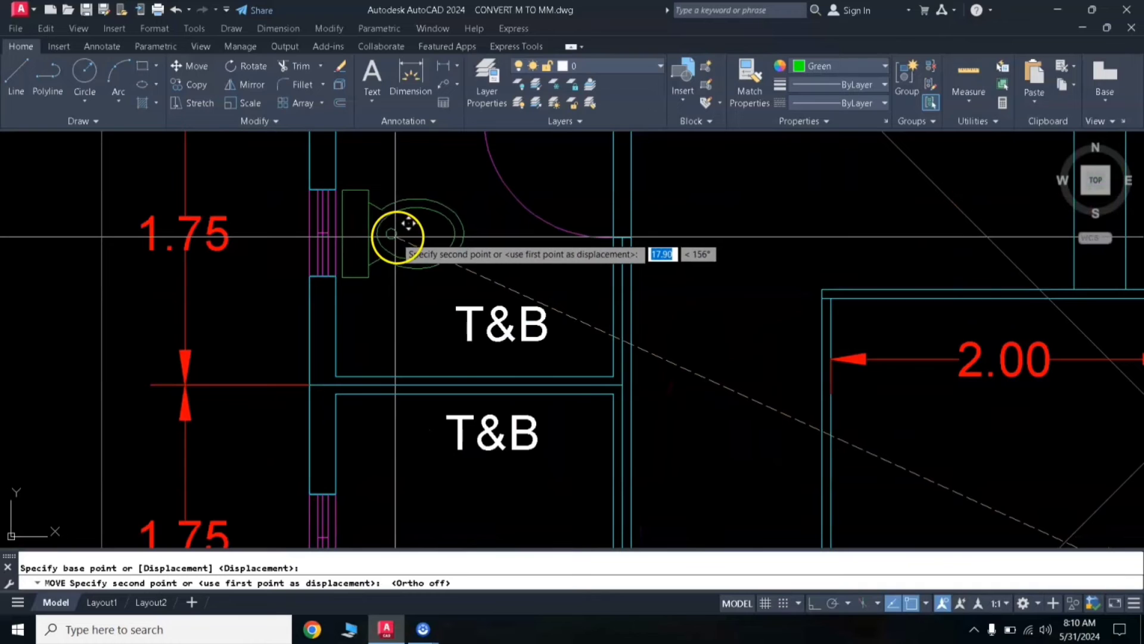
{"action": "left_click", "coordinate": [392, 237]}
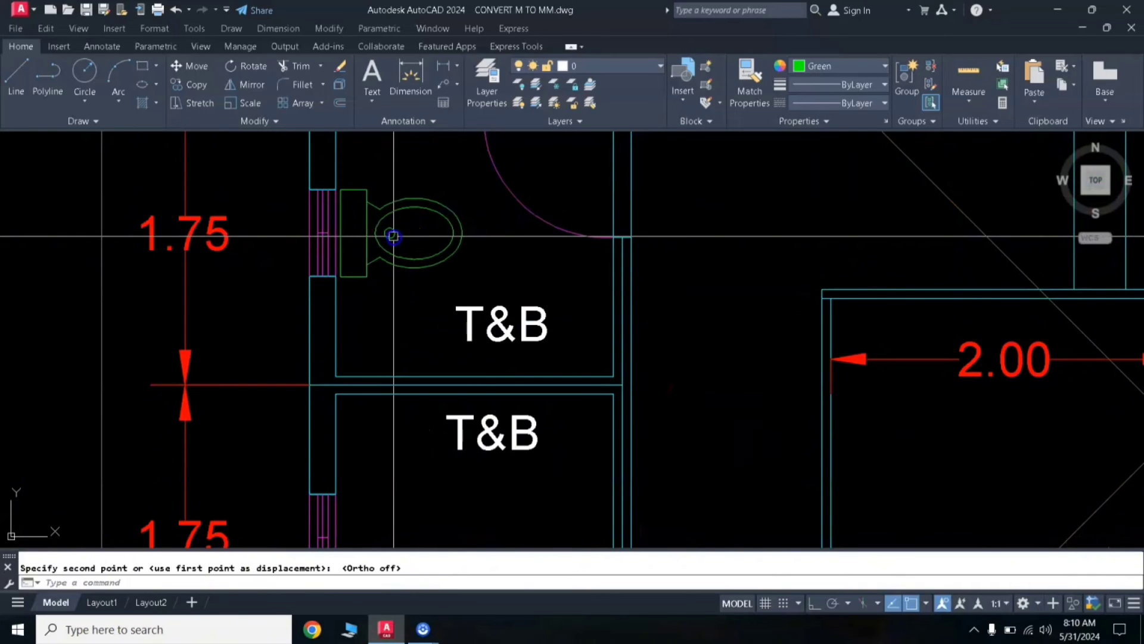
Copy the toilet from the upper T&B into the lower T&B, with its tank against the window wall.
{"action": "left_click", "coordinate": [473, 179]}
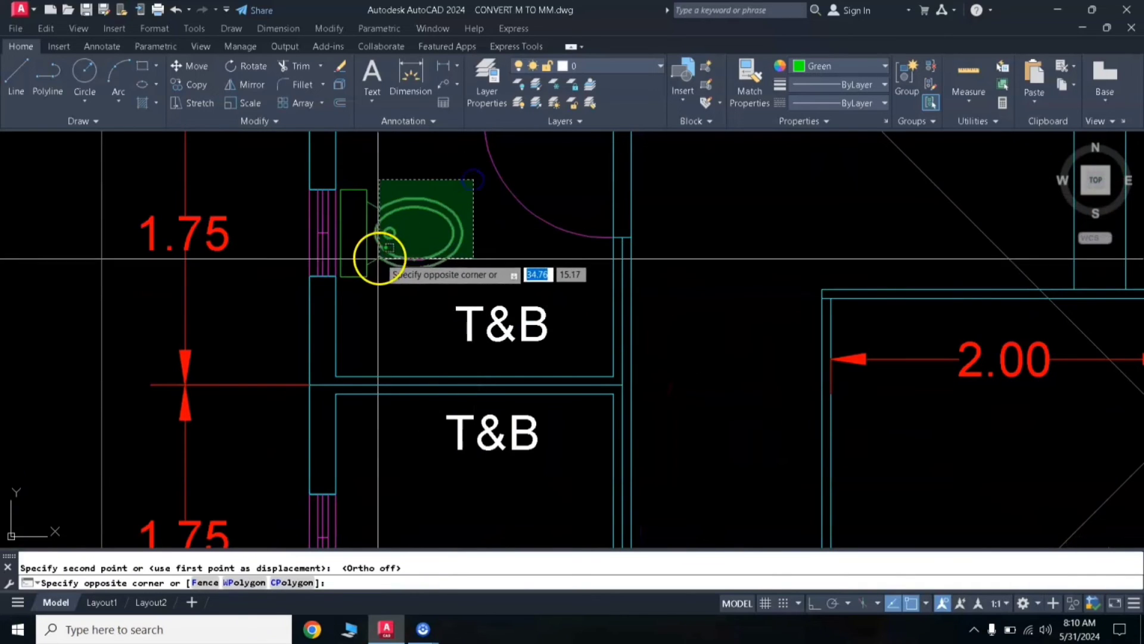
{"action": "left_click", "coordinate": [338, 290]}
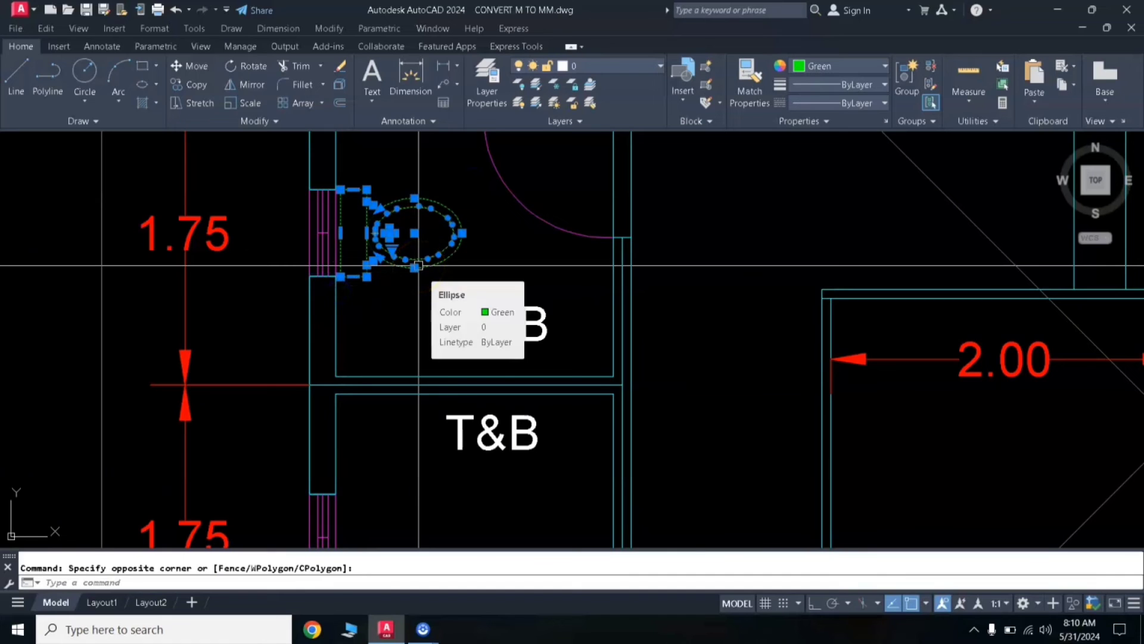
{"action": "type", "text": "co"}
{"action": "key", "text": "Return"}
{"action": "left_click", "coordinate": [424, 226]}
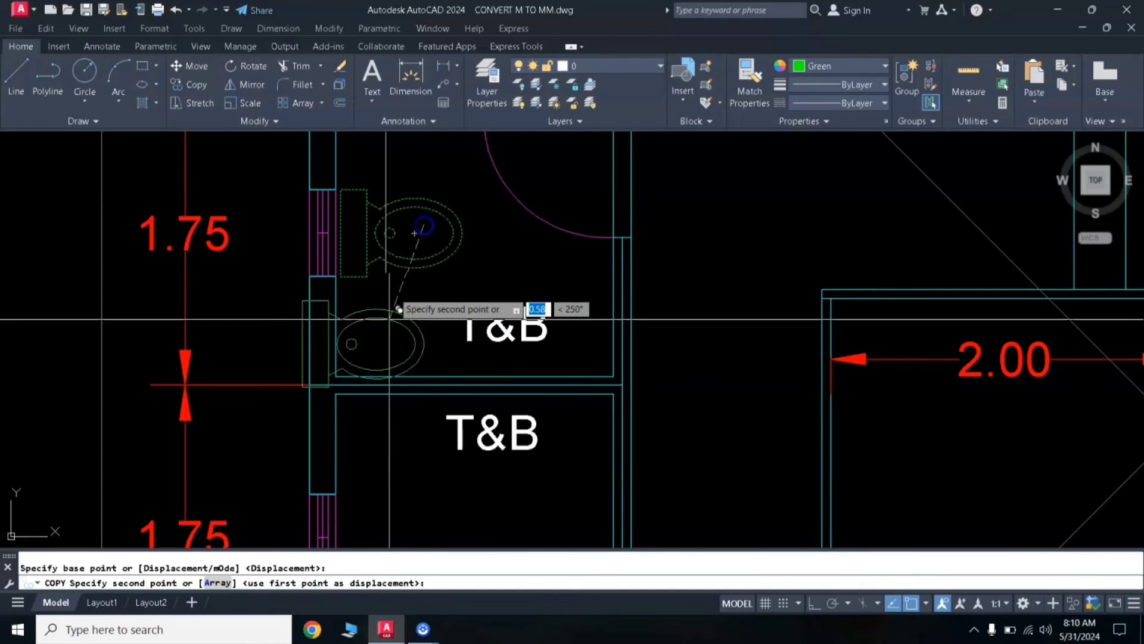
{"action": "middle_click_drag", "start_coordinate": [383, 499], "coordinate": [404, 325]}
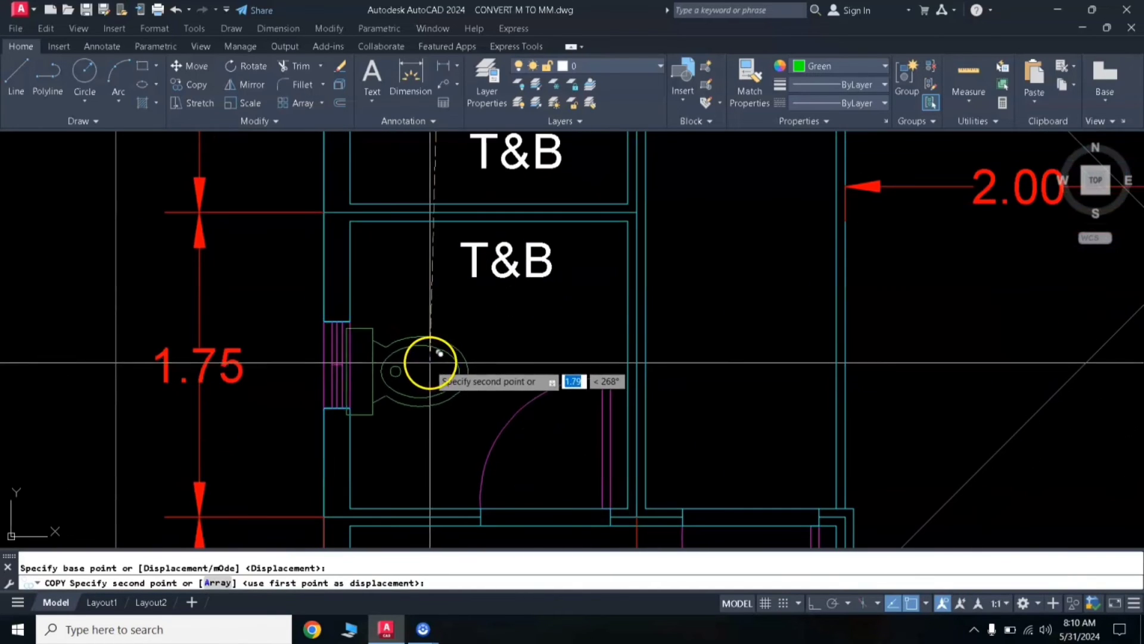
{"action": "left_click", "coordinate": [446, 349]}
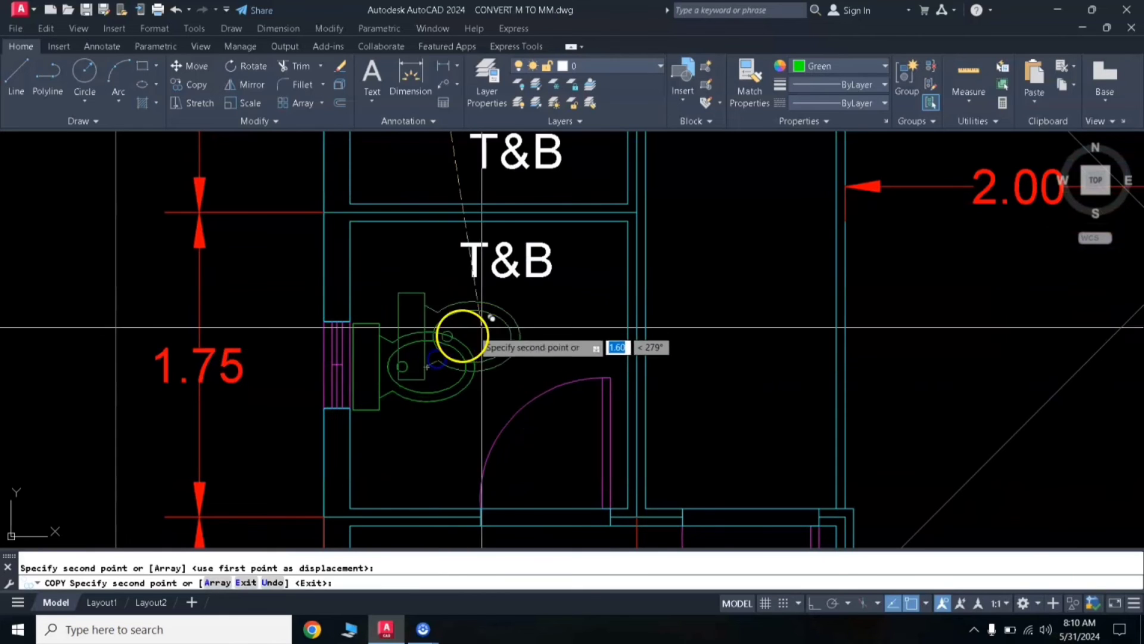
{"action": "key", "text": "Escape"}
{"action": "scroll", "coordinate": [506, 320], "scroll_direction": "down", "scroll_amount": 4}
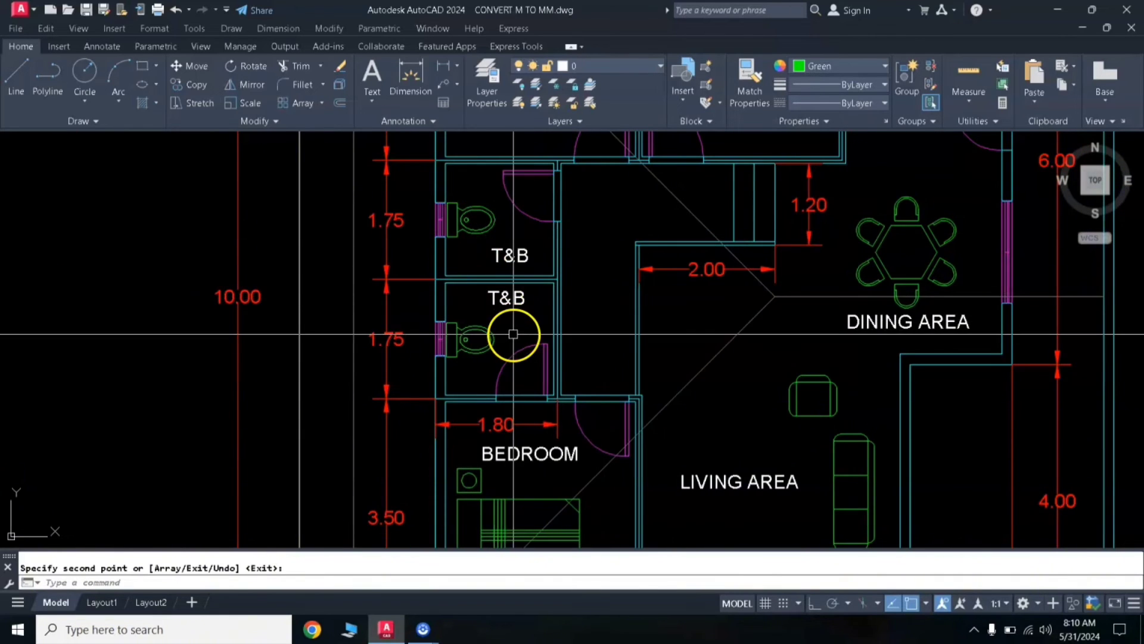
Review the furnished floor plan, checking the toilets placed in both T&Bs and the surrounding rooms.
{"action": "scroll", "coordinate": [541, 329], "scroll_direction": "down", "scroll_amount": 2}
{"action": "middle_click_drag", "start_coordinate": [576, 325], "coordinate": [278, 262]}
{"action": "middle_click_drag", "start_coordinate": [801, 455], "coordinate": [713, 365]}
{"action": "scroll", "coordinate": [749, 400], "scroll_direction": "up", "scroll_amount": 2}
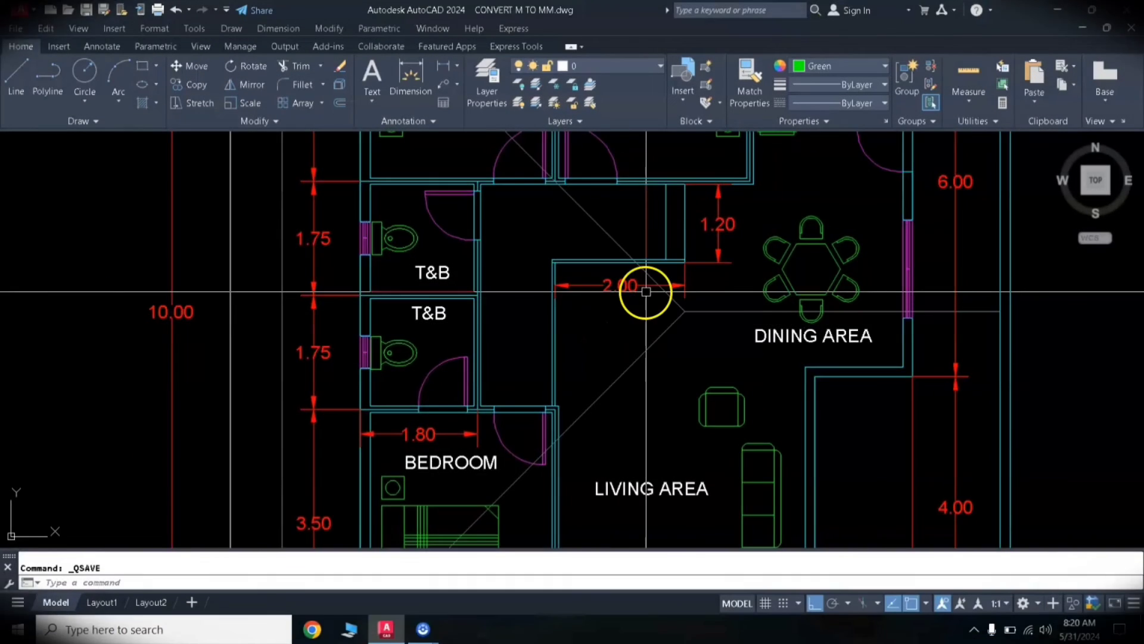
{"action": "scroll", "coordinate": [646, 292], "scroll_direction": "down", "scroll_amount": 2}
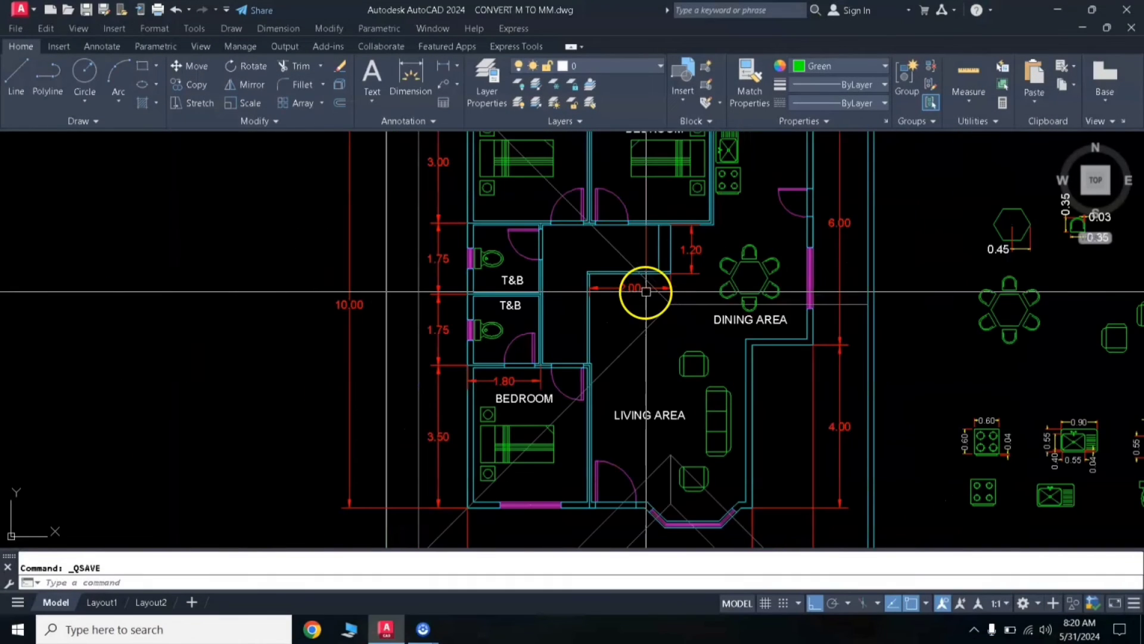
{"action": "middle_click_drag", "start_coordinate": [646, 268], "coordinate": [365, 286]}
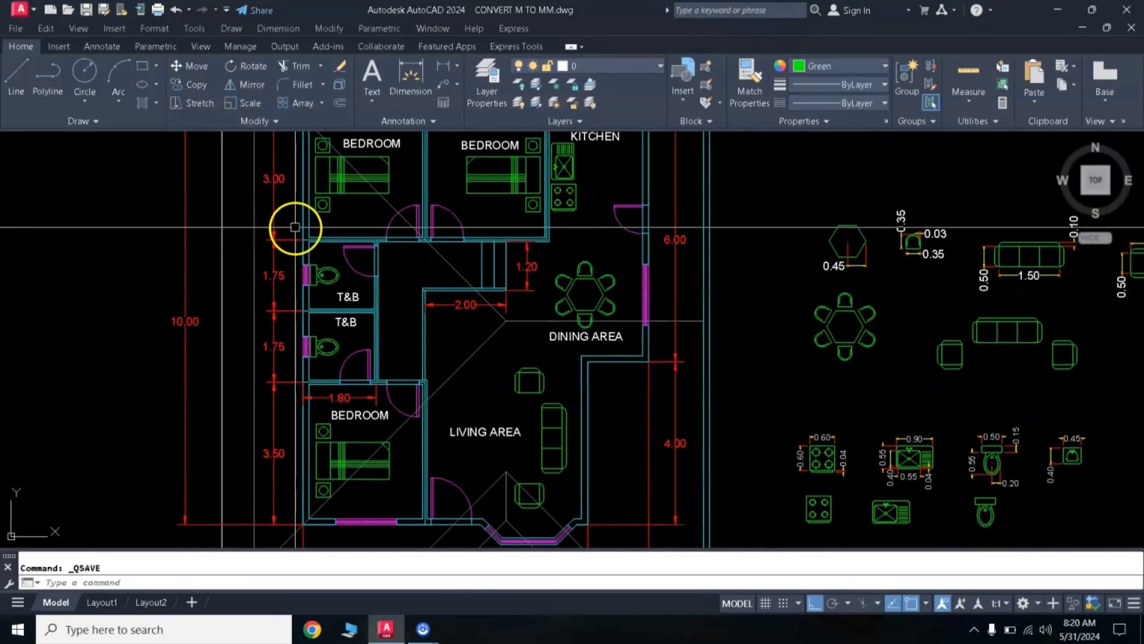
{"action": "scroll", "coordinate": [319, 248], "scroll_direction": "up", "scroll_amount": 4}
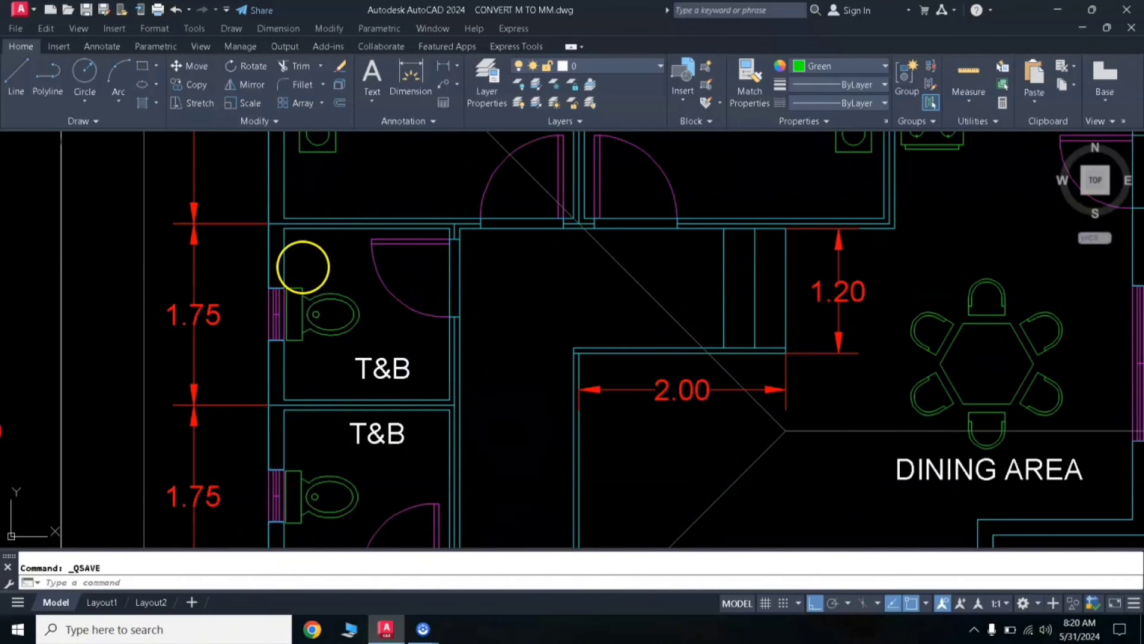
{"action": "scroll", "coordinate": [310, 265], "scroll_direction": "down", "scroll_amount": 4}
{"action": "middle_click_drag", "start_coordinate": [592, 327], "coordinate": [459, 224]}
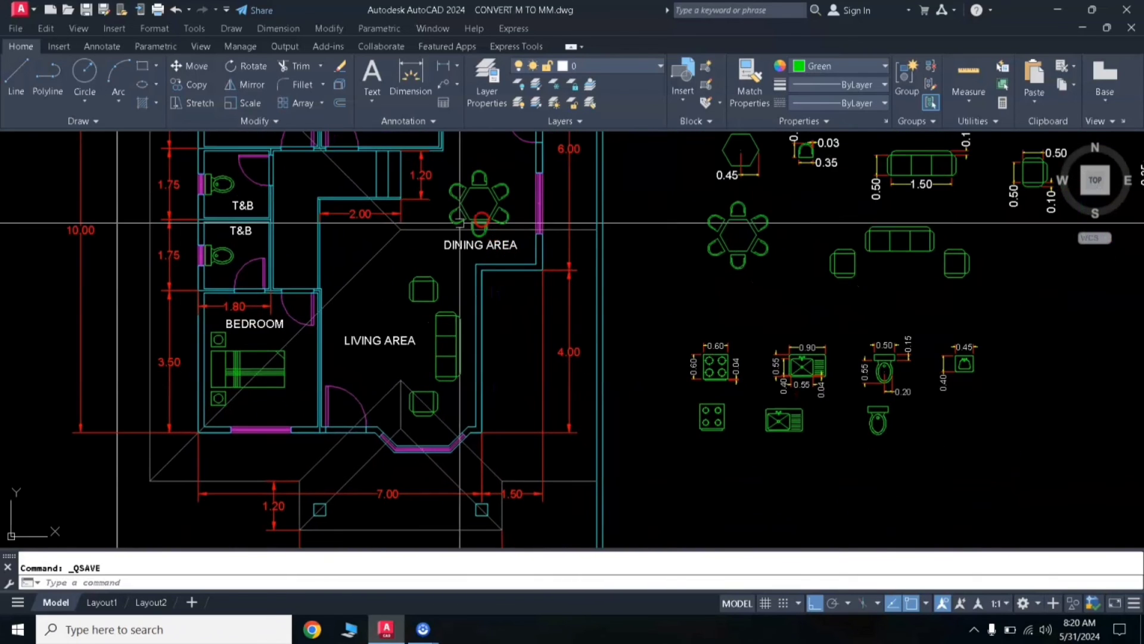
Examine the dimensioned lavatory reference beside the toilet, including its basin outline, faucet and rounded corners.
{"action": "scroll", "coordinate": [919, 366], "scroll_direction": "up", "scroll_amount": 2}
{"action": "mouse_move", "coordinate": [950, 409]}
{"action": "middle_mouse_down"}
{"action": "mouse_move", "coordinate": [868, 312]}
{"action": "mouse_move", "coordinate": [701, 351]}
{"action": "middle_mouse_up"}
{"action": "scroll", "coordinate": [907, 281], "scroll_direction": "up", "scroll_amount": 4}
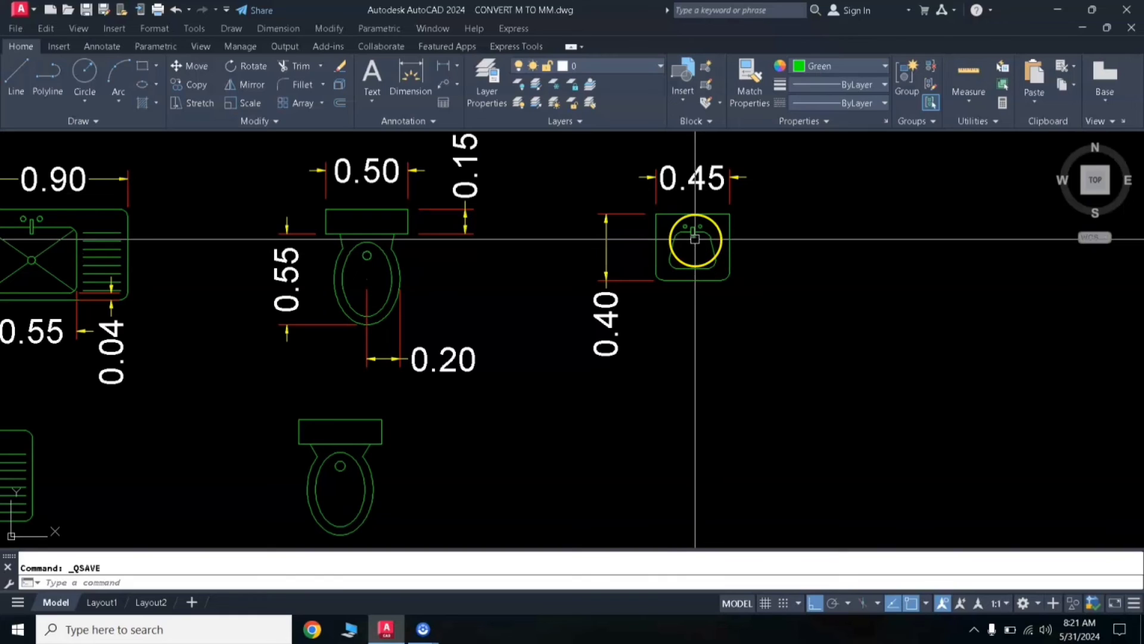
{"action": "left_click", "coordinate": [682, 224]}
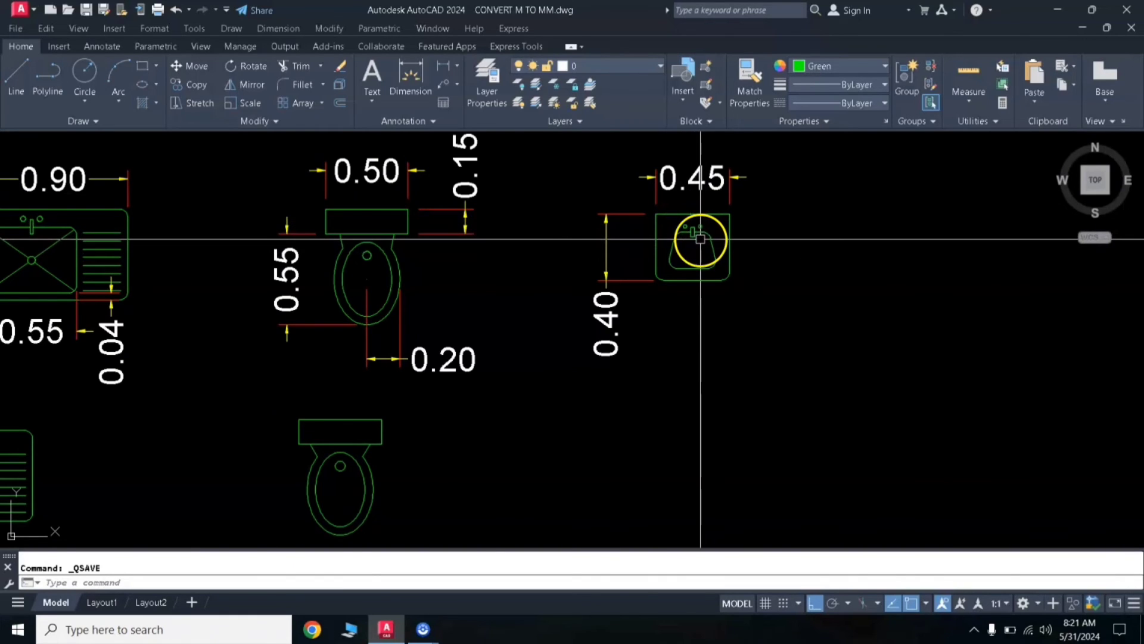
{"action": "scroll", "coordinate": [701, 251], "scroll_direction": "up", "scroll_amount": 2}
{"action": "scroll", "coordinate": [701, 250], "scroll_direction": "down", "scroll_amount": 2}
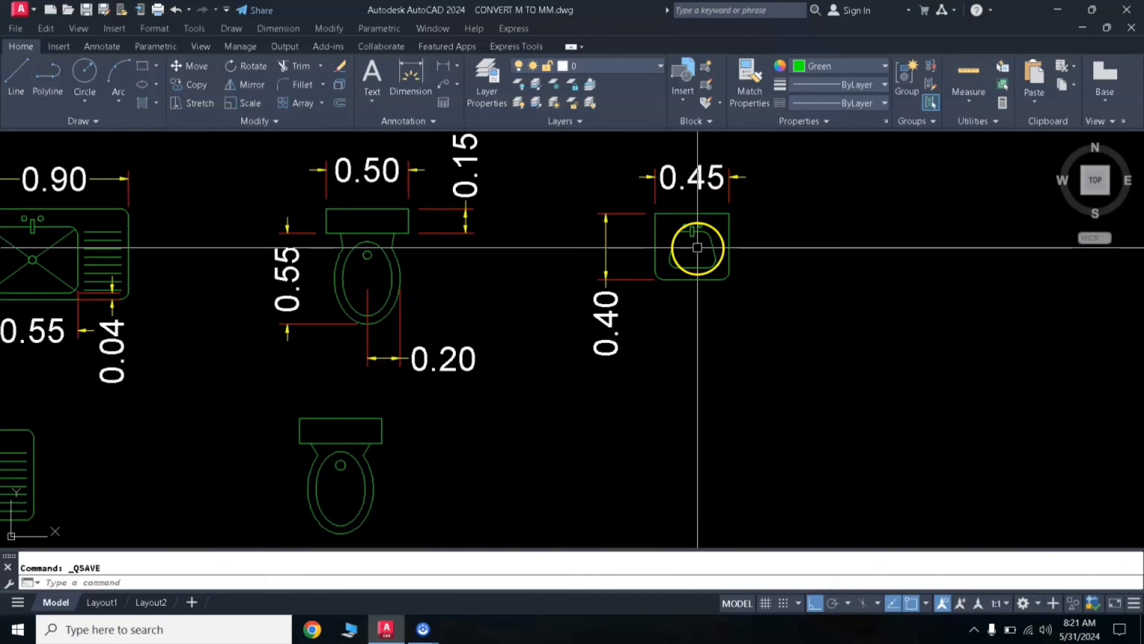
{"action": "scroll", "coordinate": [704, 253], "scroll_direction": "up", "scroll_amount": 2}
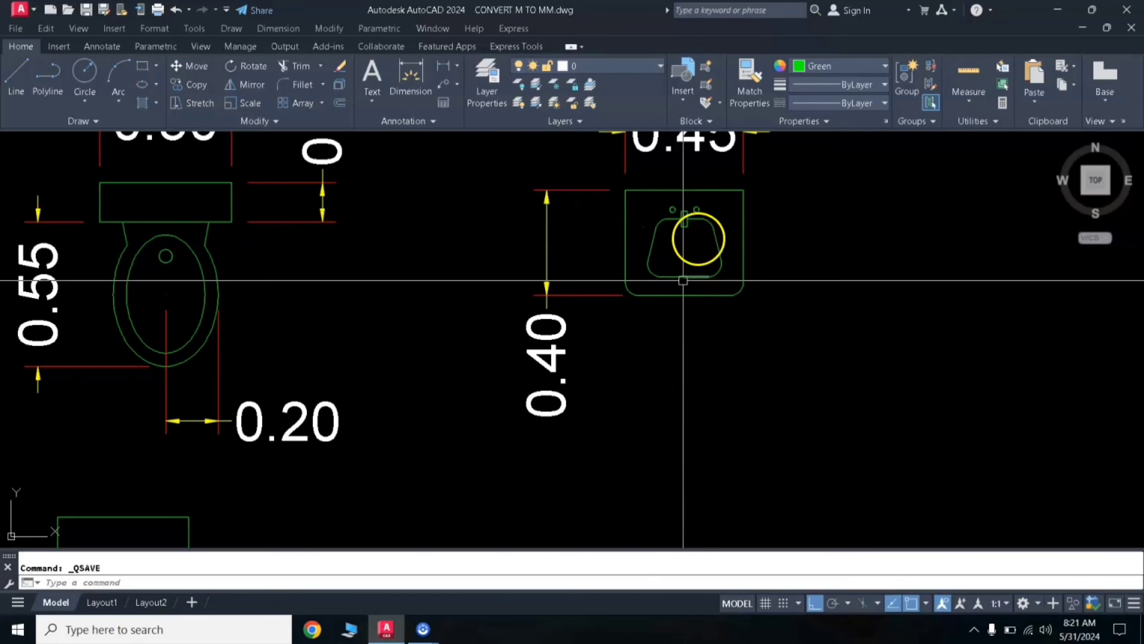
{"action": "scroll", "coordinate": [680, 256], "scroll_direction": "down", "scroll_amount": 2}
{"action": "middle_click_drag", "start_coordinate": [710, 248], "coordinate": [633, 248]}
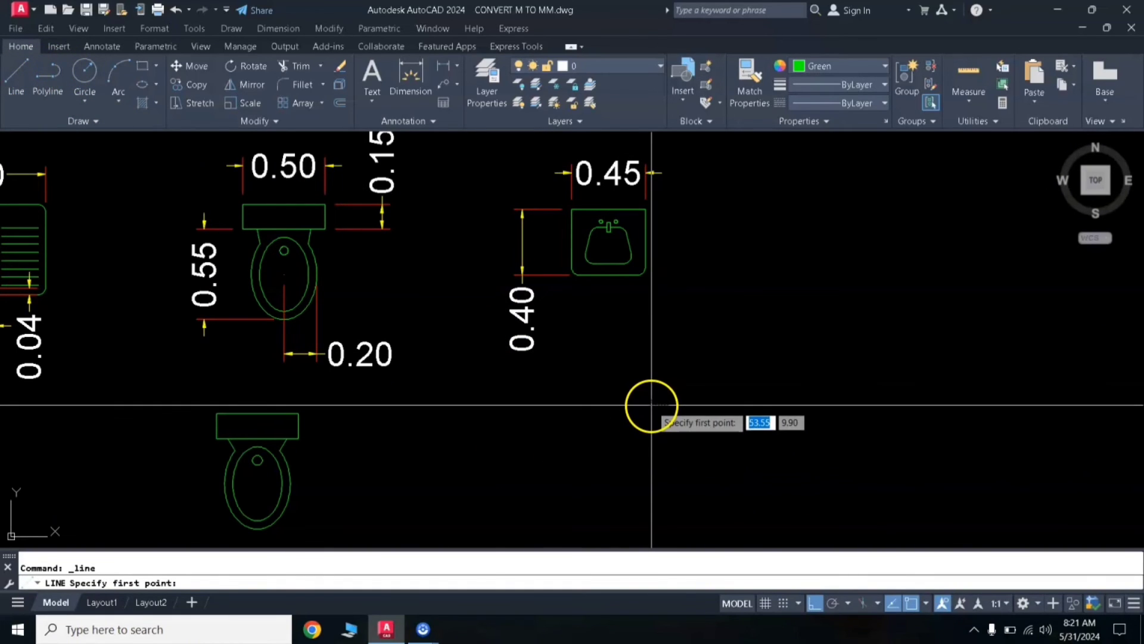
Draw the lavatory's outer rectangle, 0.45 wide and 0.40 deep, with lines in the empty space below the reference.
{"action": "left_click", "coordinate": [651, 406]}
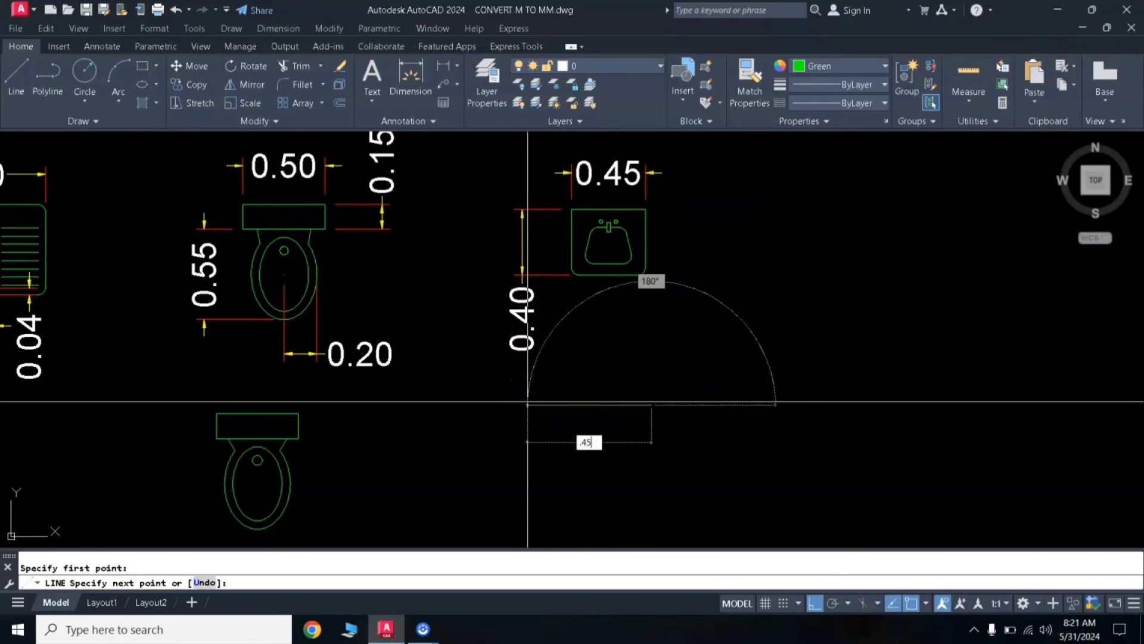
{"action": "type", "text": ".45"}
{"action": "key", "text": "Return"}
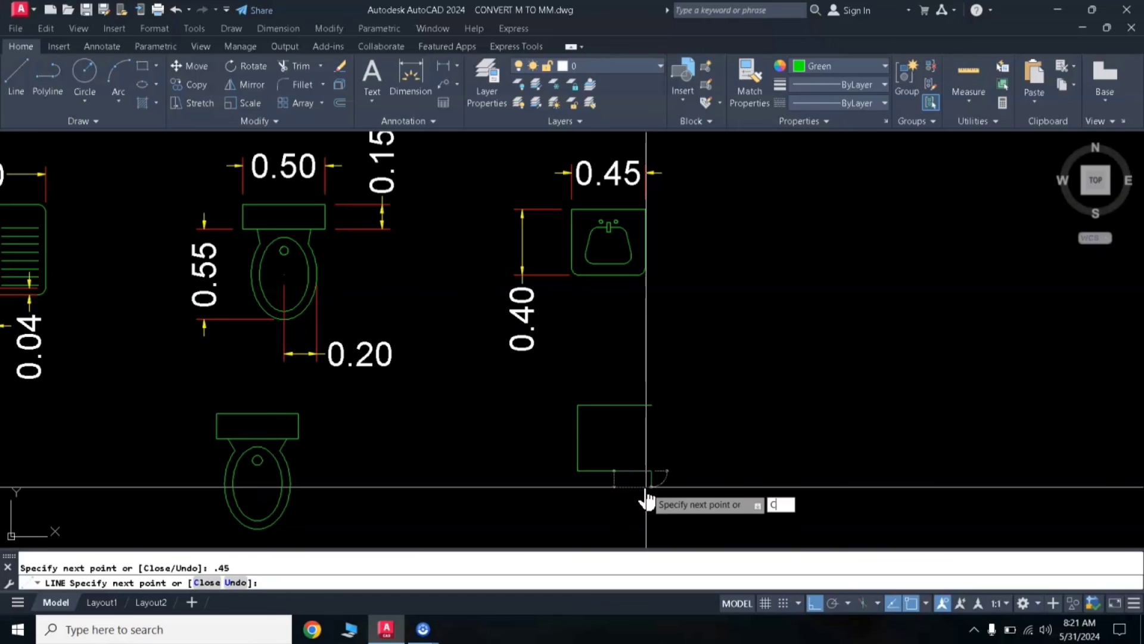
{"action": "type", "text": "C"}
{"action": "key", "text": "Return"}
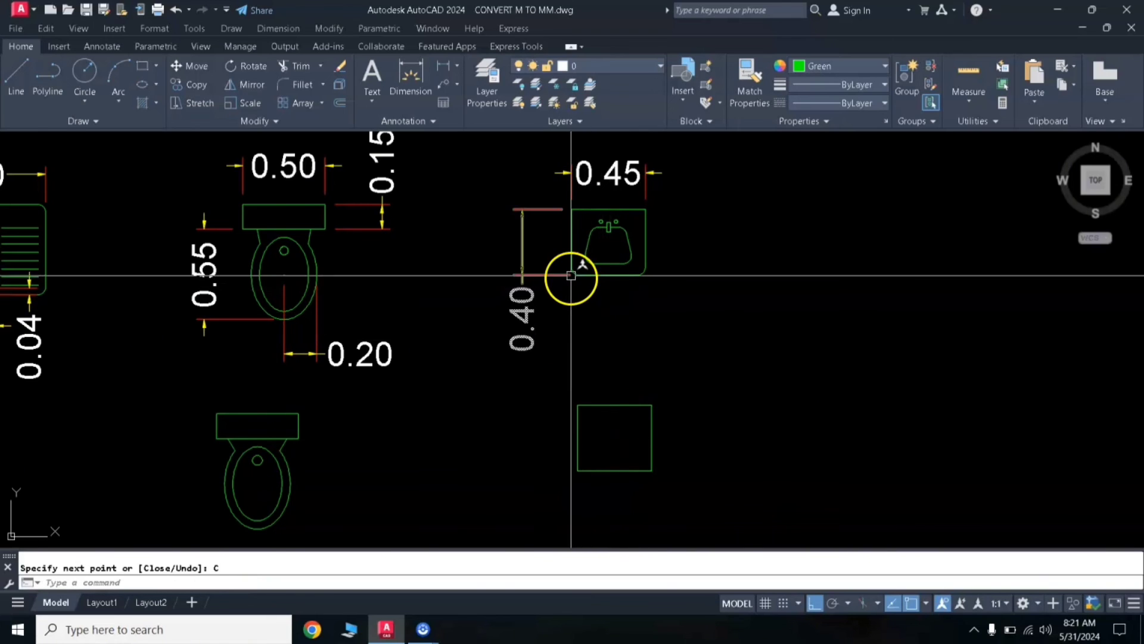
Fillet the two lower corners of the lavatory rectangle with a radius of 0.05.
{"action": "scroll", "coordinate": [593, 477], "scroll_direction": "up", "scroll_amount": 2}
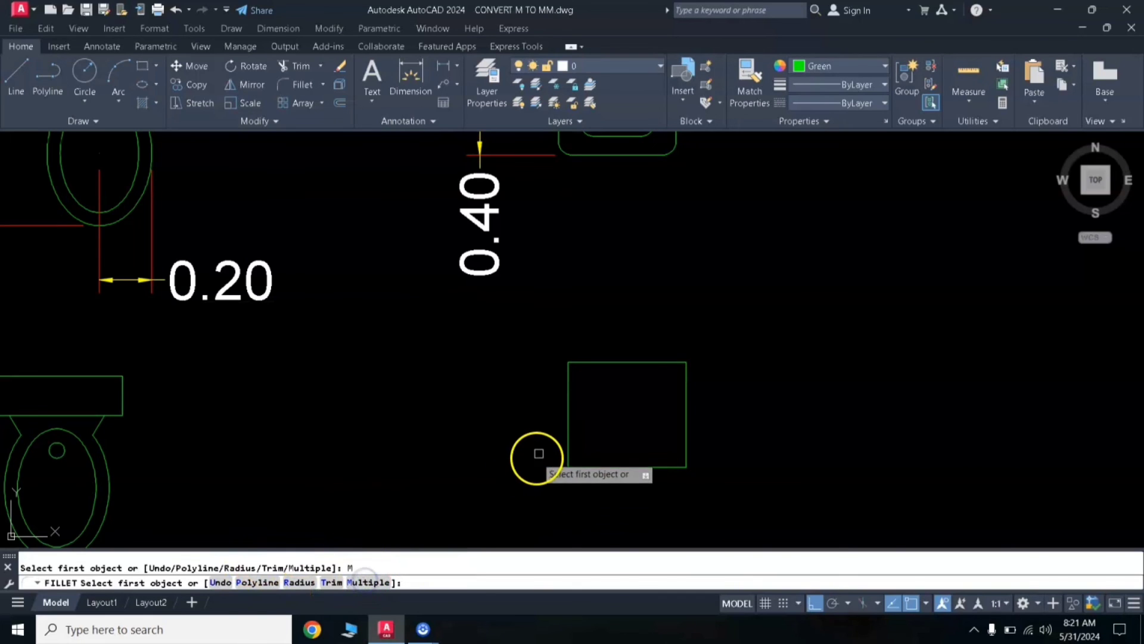
{"action": "left_click", "coordinate": [595, 467]}
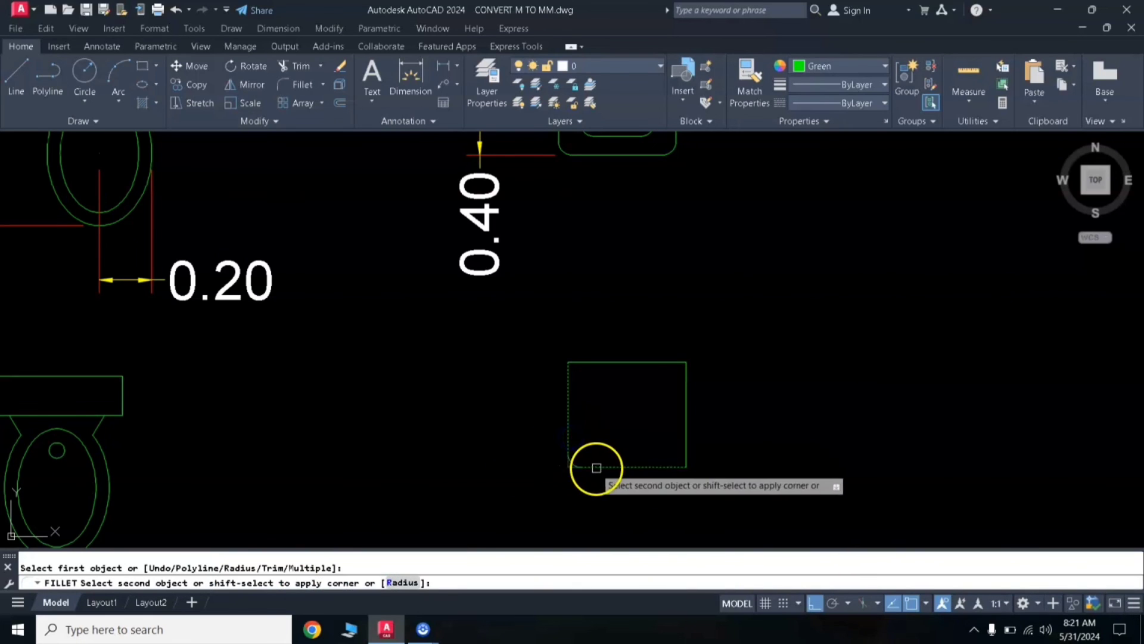
{"action": "left_click", "coordinate": [655, 467]}
{"action": "left_click", "coordinate": [683, 439]}
{"action": "left_click", "coordinate": [684, 437]}
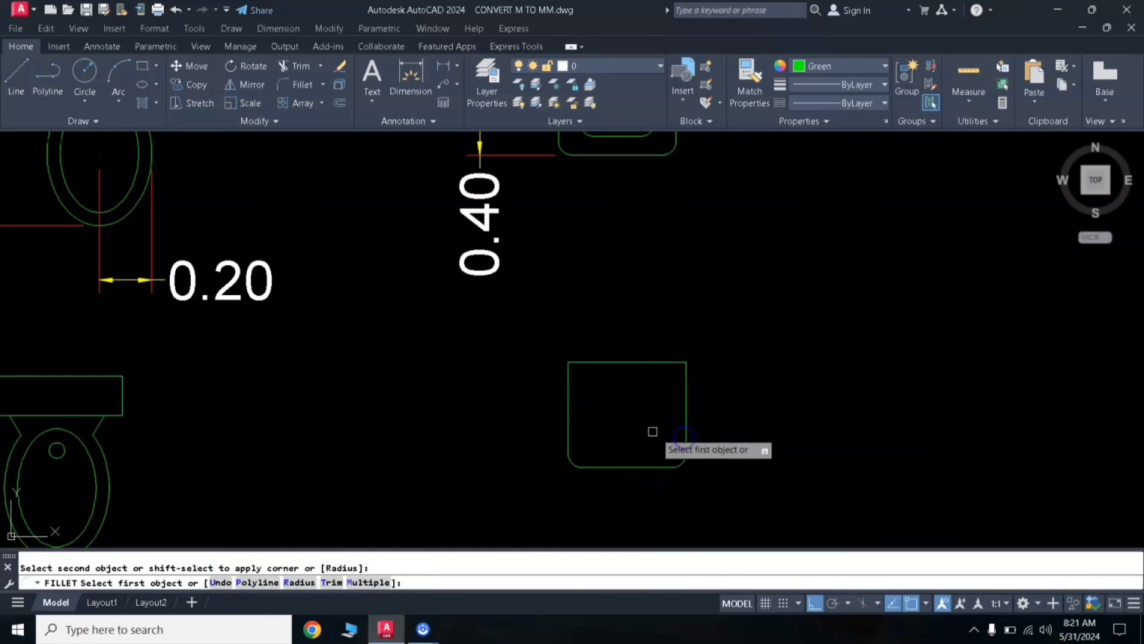
{"action": "key", "text": "Return"}
Draw a vertical centre line from the midpoint of the lavatory's top edge to its bottom edge.
{"action": "scroll", "coordinate": [648, 427], "scroll_direction": "down", "scroll_amount": 3}
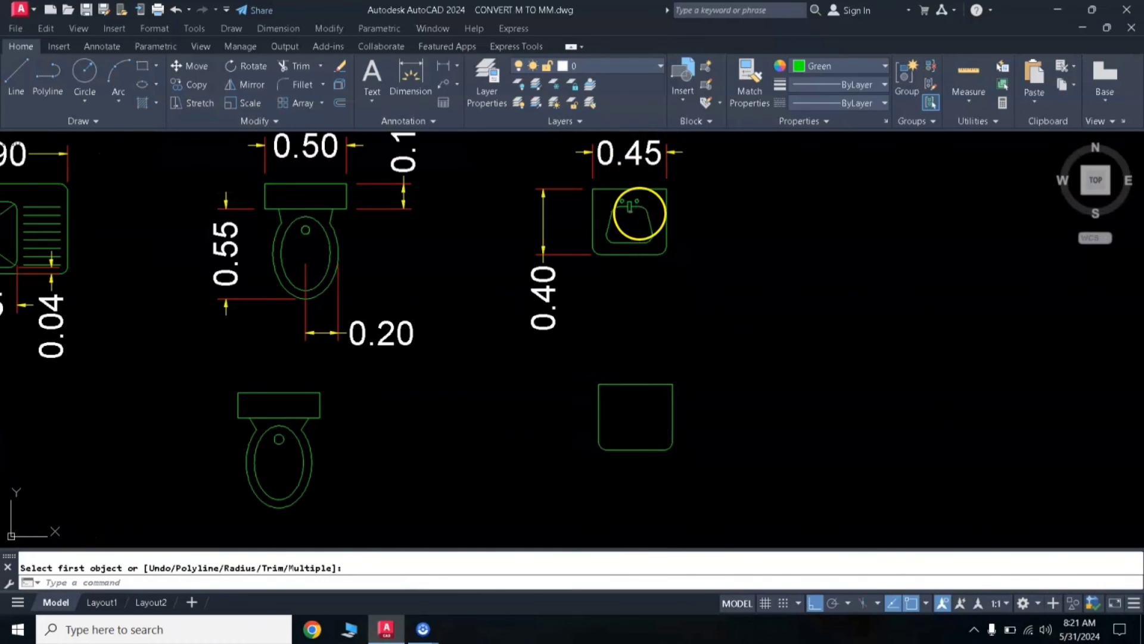
{"action": "scroll", "coordinate": [618, 372], "scroll_direction": "up", "scroll_amount": 3}
{"action": "middle_click_drag", "start_coordinate": [628, 416], "coordinate": [569, 319]}
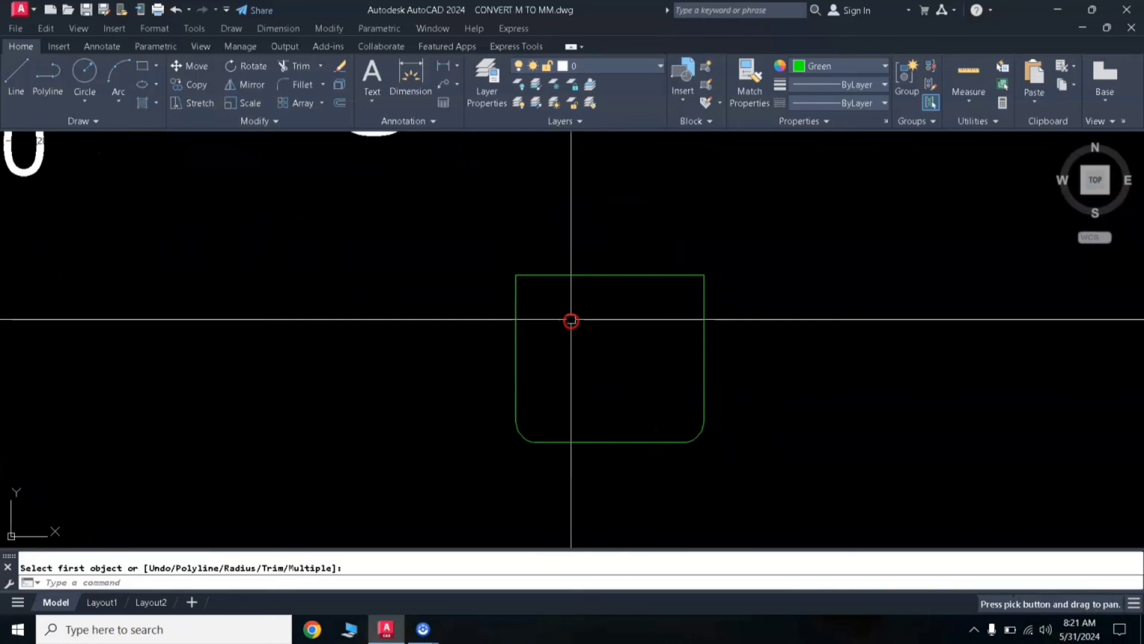
{"action": "key", "text": "Return"}
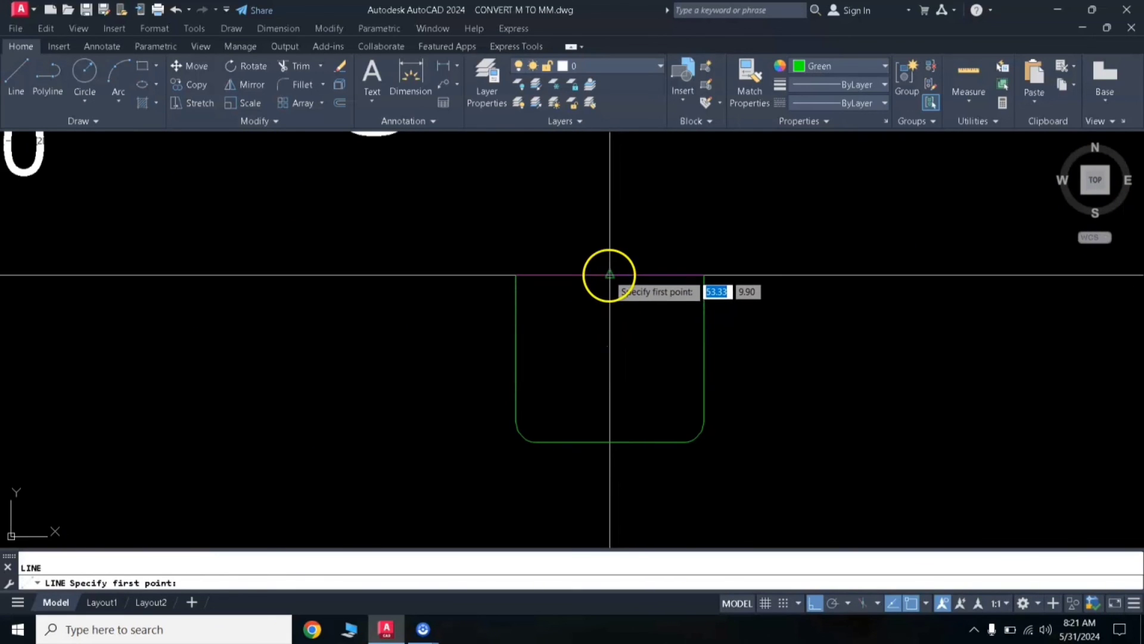
{"action": "left_click", "coordinate": [610, 275]}
{"action": "left_click", "coordinate": [609, 442]}
{"action": "middle_click_drag", "start_coordinate": [609, 442], "coordinate": [565, 438]}
{"action": "key", "text": "Return"}
Draw the left half of the basin from the centre line with a slanted side, turning Ortho off for the slant.
{"action": "key", "text": "Return"}
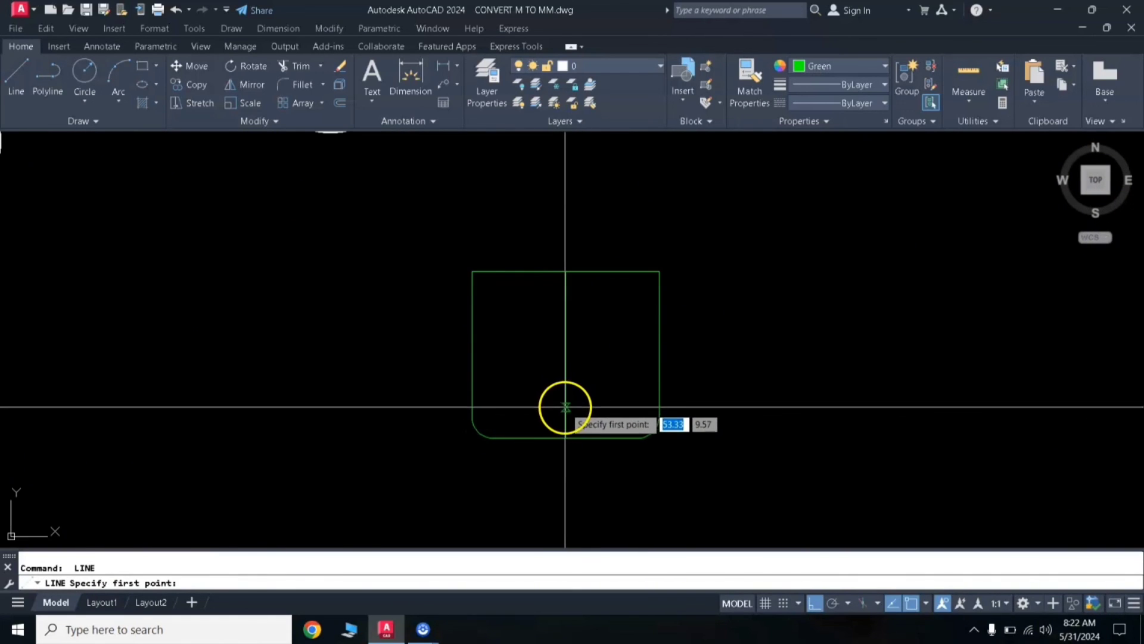
{"action": "left_click", "coordinate": [566, 410]}
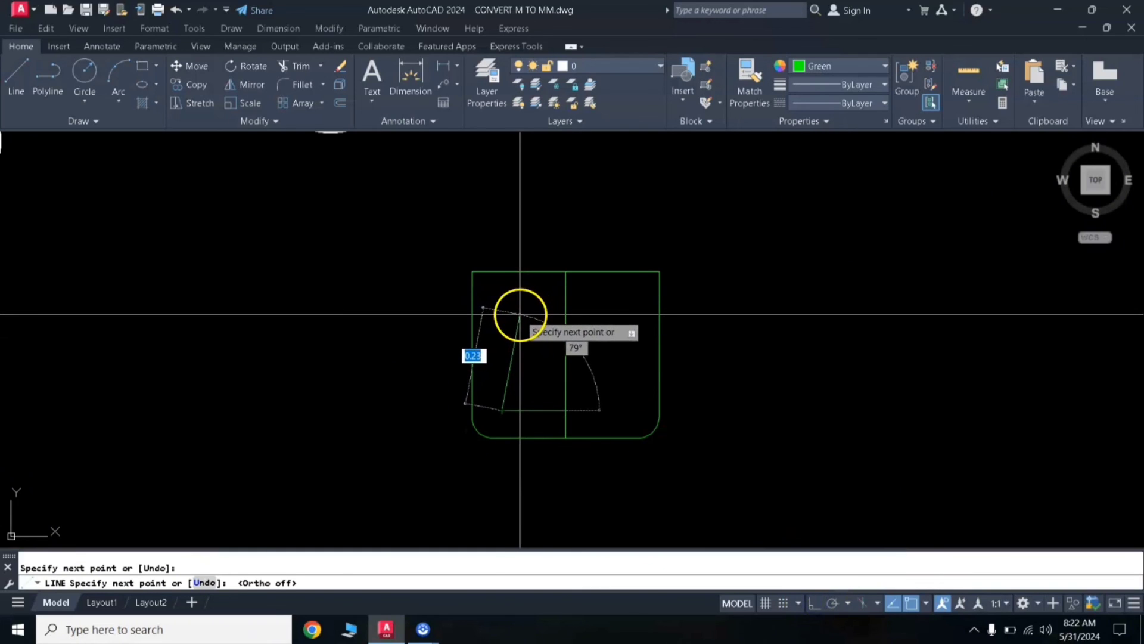
{"action": "left_click", "coordinate": [520, 314]}
{"action": "left_click", "coordinate": [565, 314]}
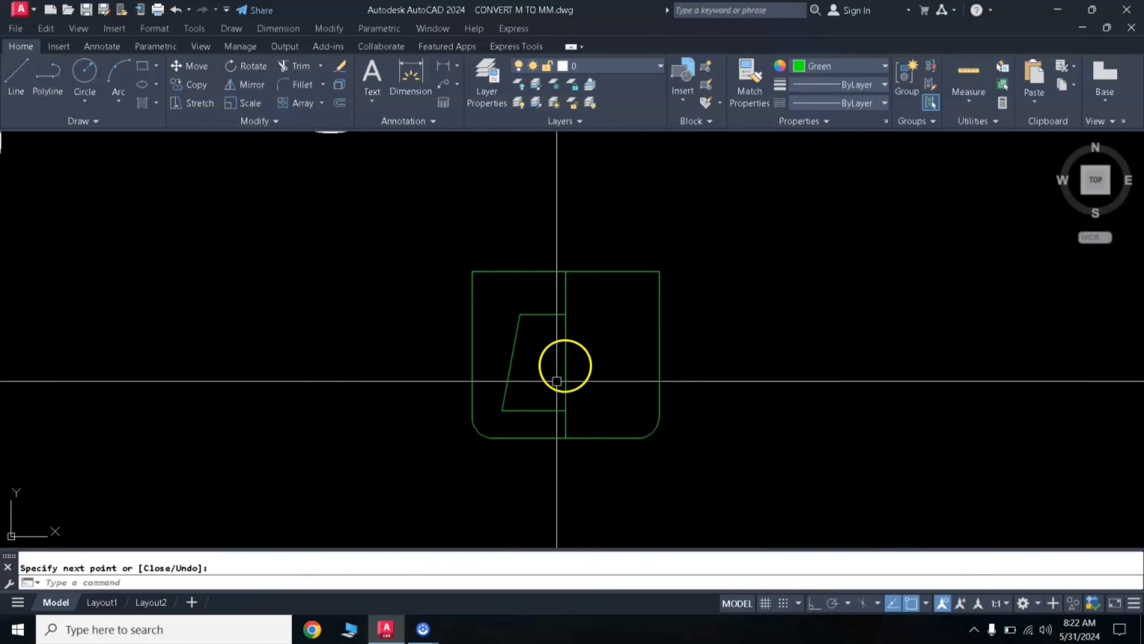
Fillet the lower and upper corners of the half basin with a radius of 0.05.
{"action": "type", "text": "f"}
{"action": "key", "text": "Return"}
{"action": "left_click", "coordinate": [530, 411]}
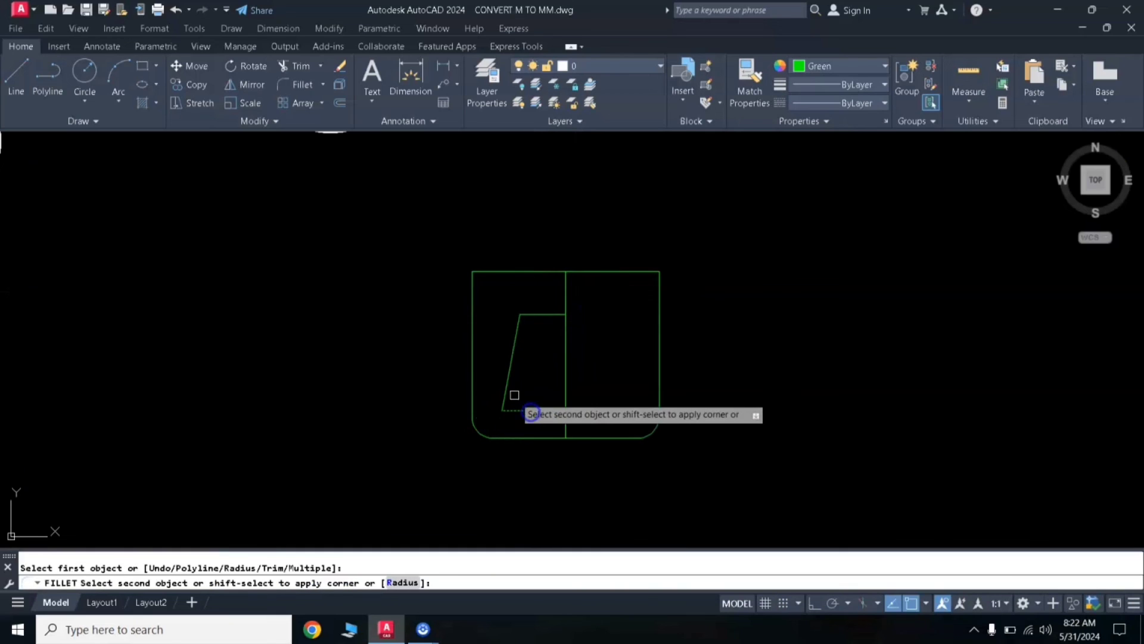
{"action": "left_click", "coordinate": [511, 380]}
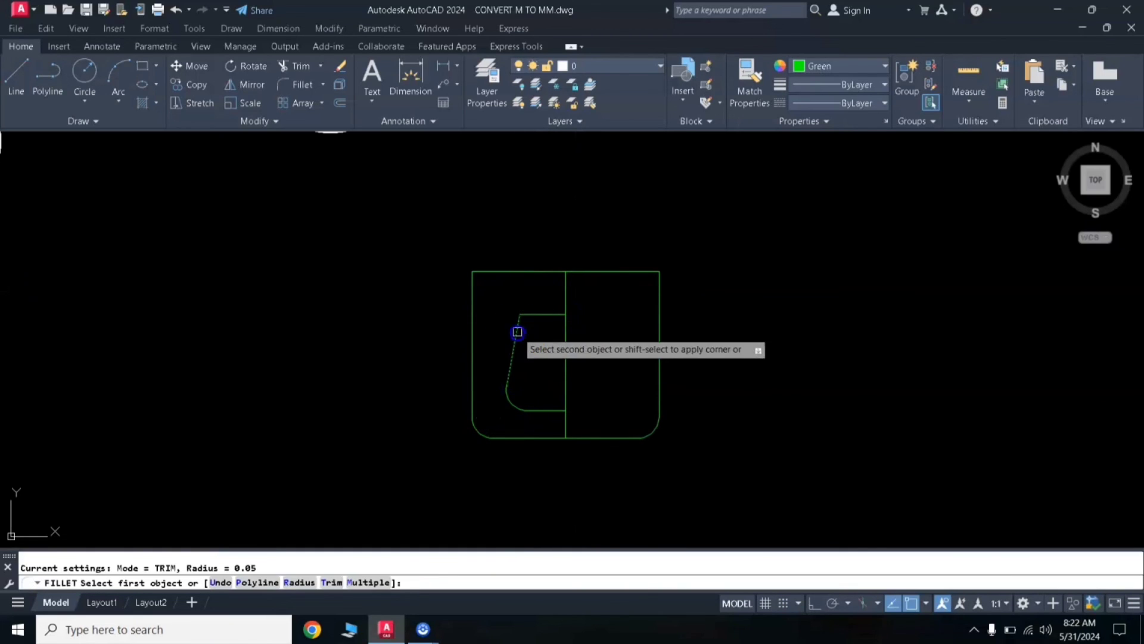
{"action": "scroll", "coordinate": [559, 323], "scroll_direction": "up", "scroll_amount": 4}
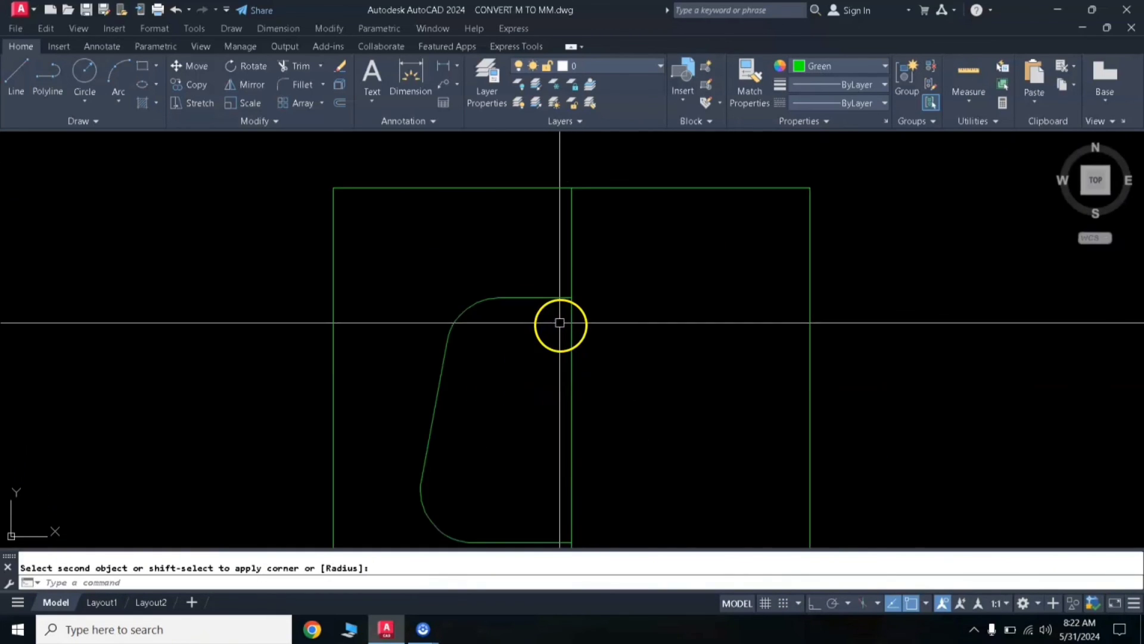
{"action": "key", "text": "Escape"}
Turn Ortho on and draw the narrow left half of the faucet, about 0.01 wide, across the basin's top edge at the centre line.
{"action": "type", "text": "l"}
{"action": "key", "text": "Return"}
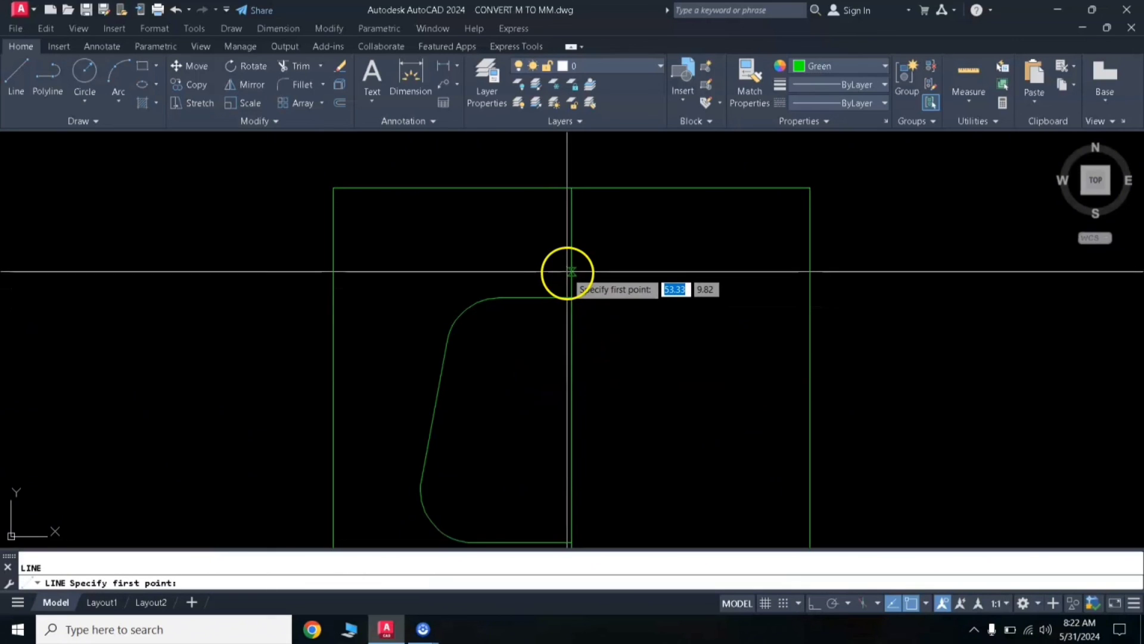
{"action": "left_click", "coordinate": [571, 268]}
{"action": "scroll", "coordinate": [548, 324], "scroll_direction": "up", "scroll_amount": 3}
{"action": "key", "text": "F8"}
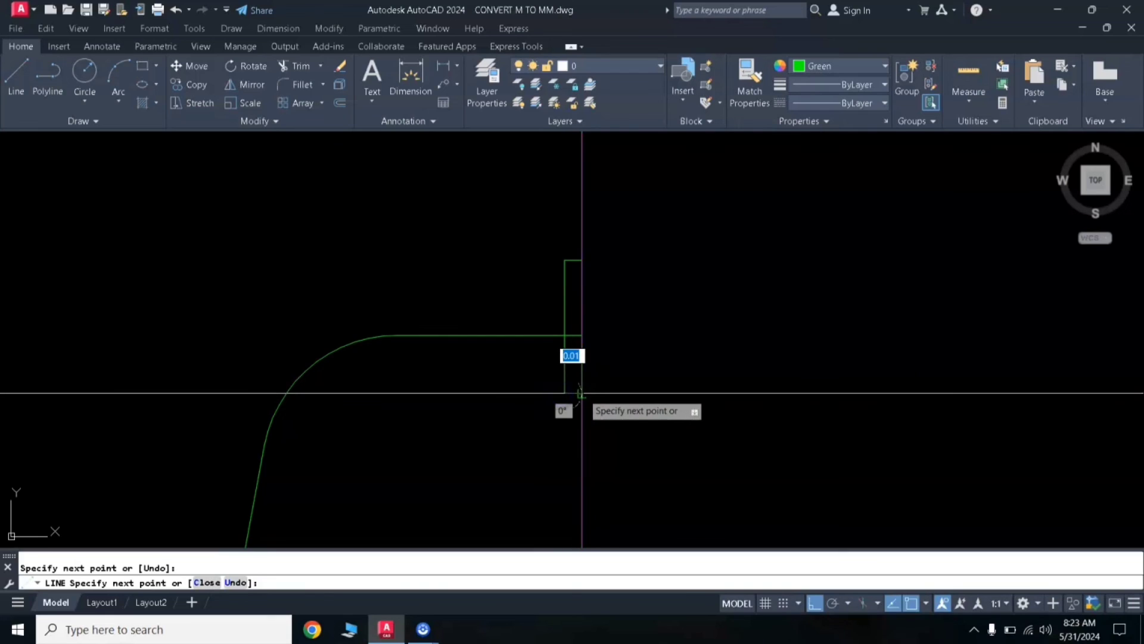
{"action": "left_click", "coordinate": [580, 393]}
{"action": "key", "text": "Return"}
{"action": "scroll", "coordinate": [628, 350], "scroll_direction": "down", "scroll_amount": 4}
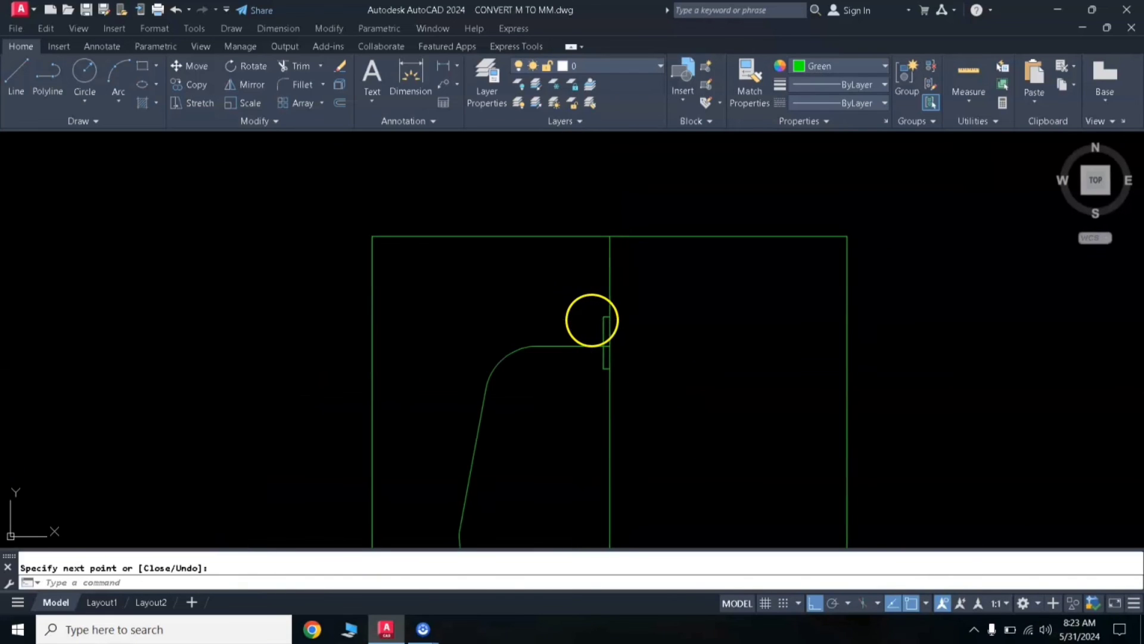
Draw a faucet-knob circle with a radius of about 0.01 above the basin, just left of the faucet.
{"action": "middle_click_drag", "start_coordinate": [592, 320], "coordinate": [577, 232]}
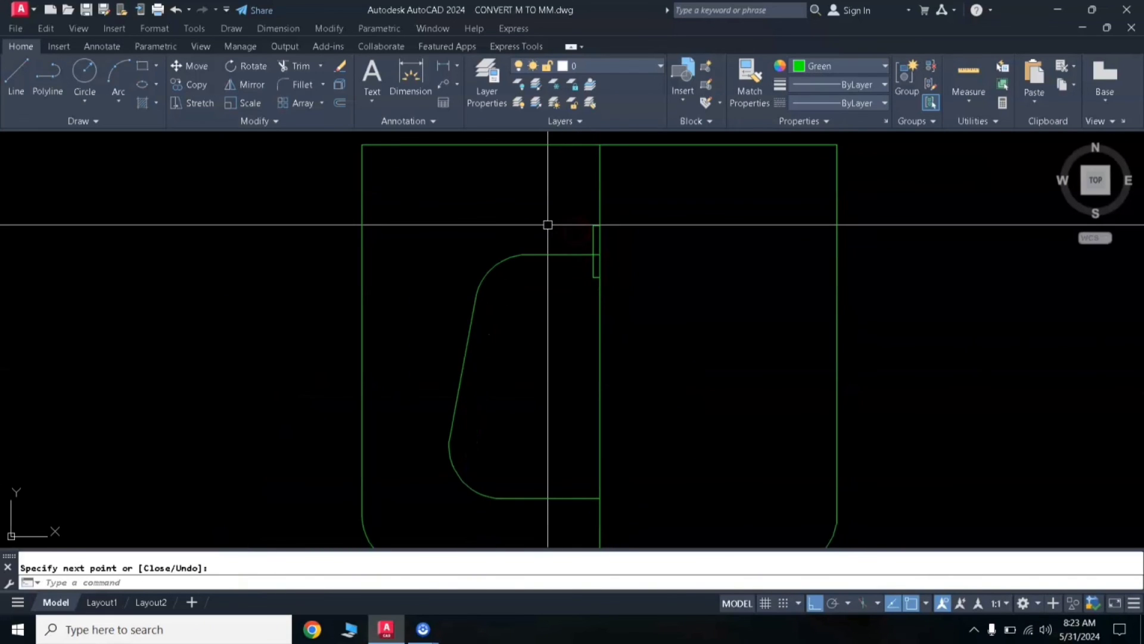
{"action": "key", "text": "Return"}
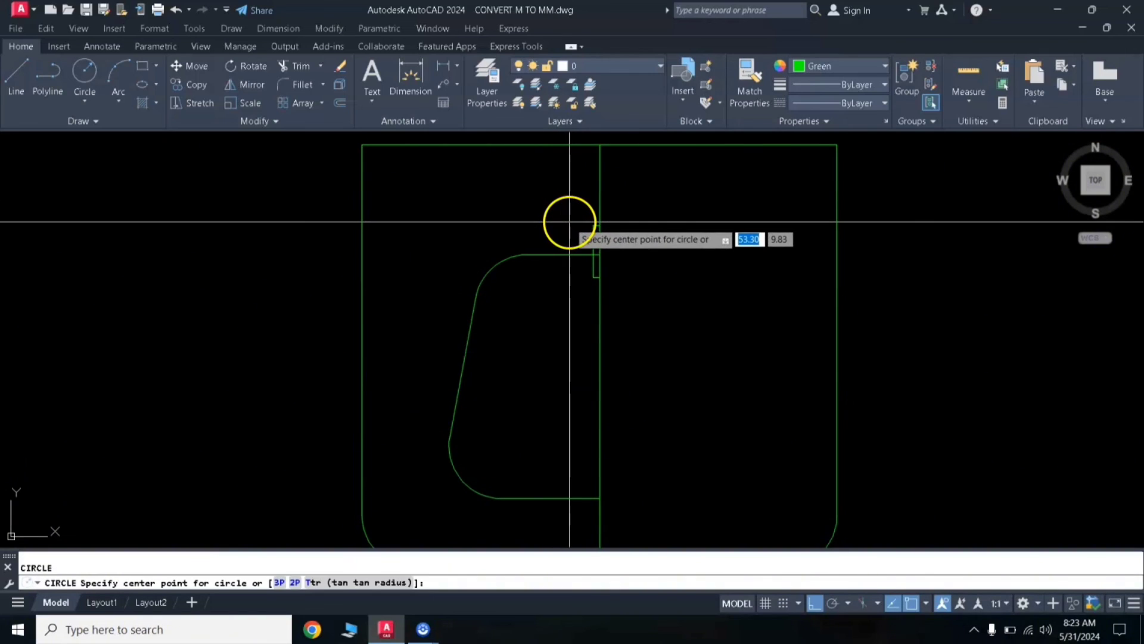
{"action": "left_click", "coordinate": [568, 222]}
{"action": "left_click", "coordinate": [566, 212]}
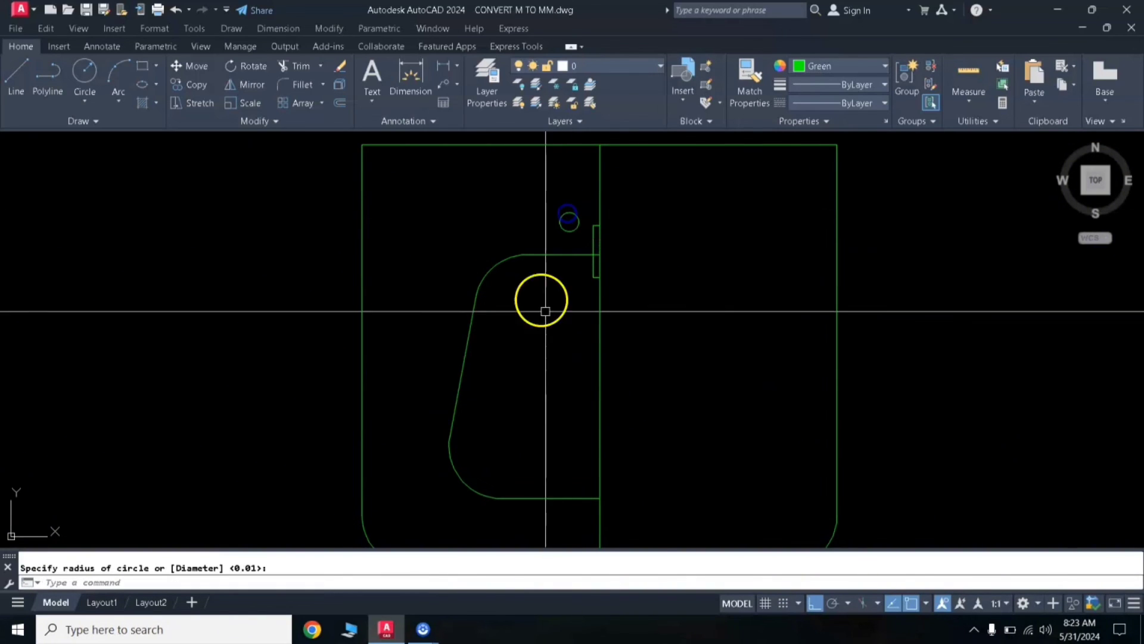
Trim the basin's top edge inside the faucet and the centre line above and below the faucet.
{"action": "scroll", "coordinate": [586, 258], "scroll_direction": "up", "scroll_amount": 6}
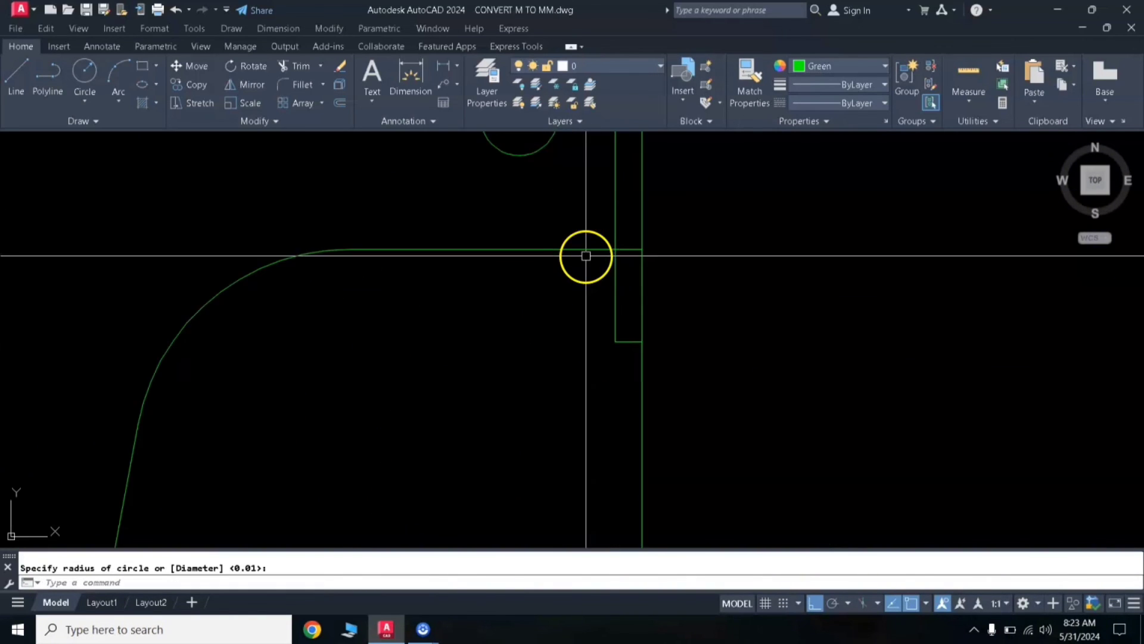
{"action": "type", "text": "R"}
{"action": "key", "text": "Return"}
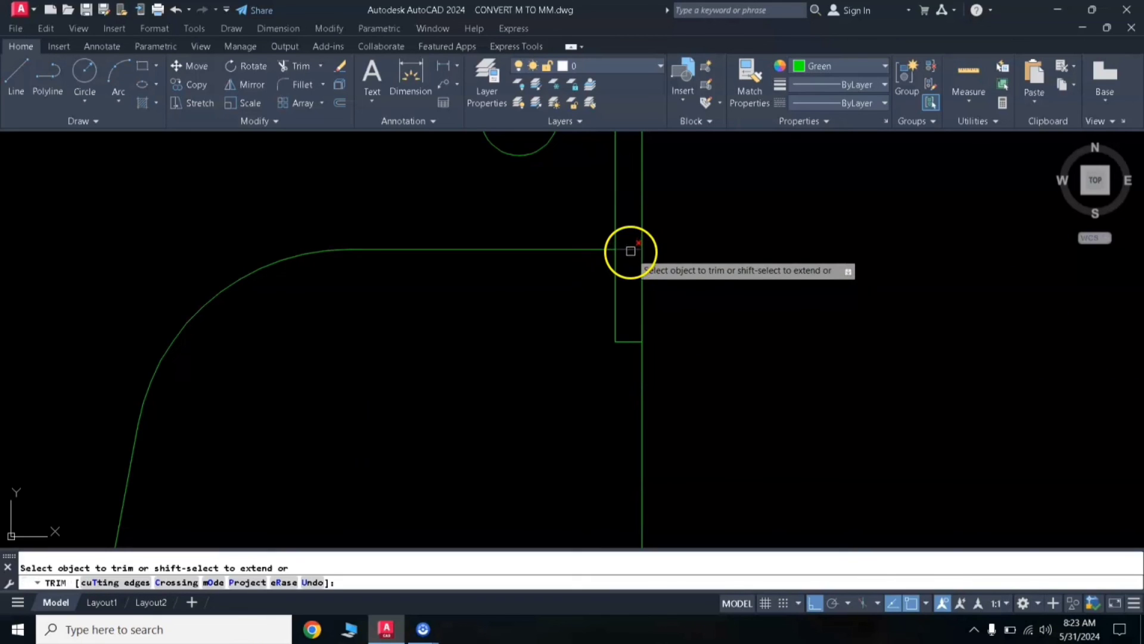
{"action": "scroll", "coordinate": [631, 307], "scroll_direction": "down", "scroll_amount": 4}
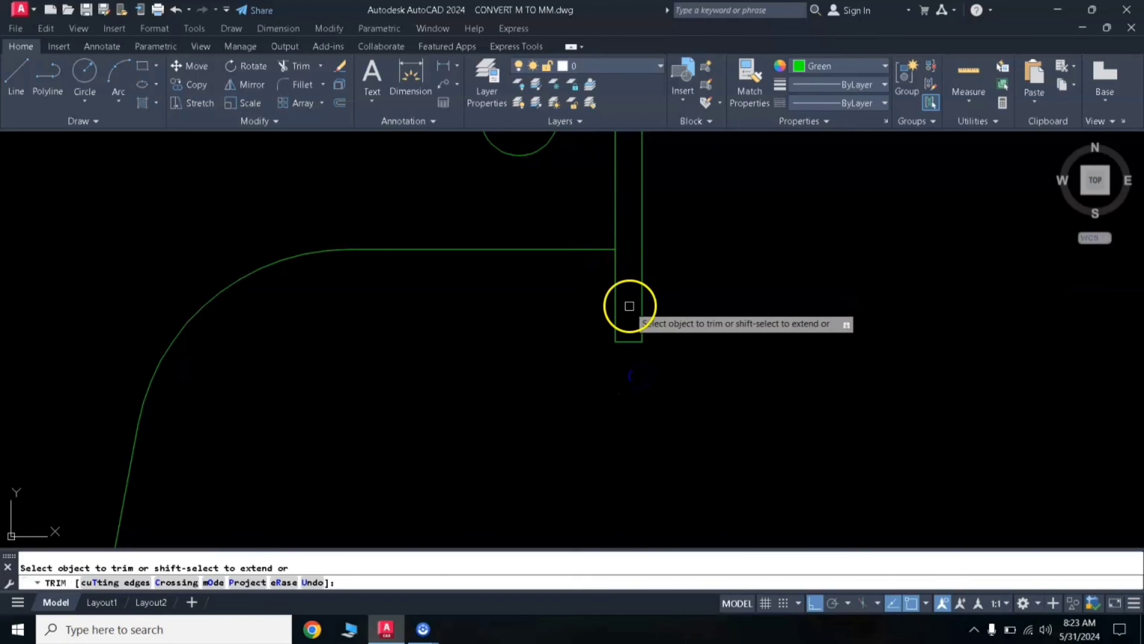
{"action": "key", "text": "Return"}
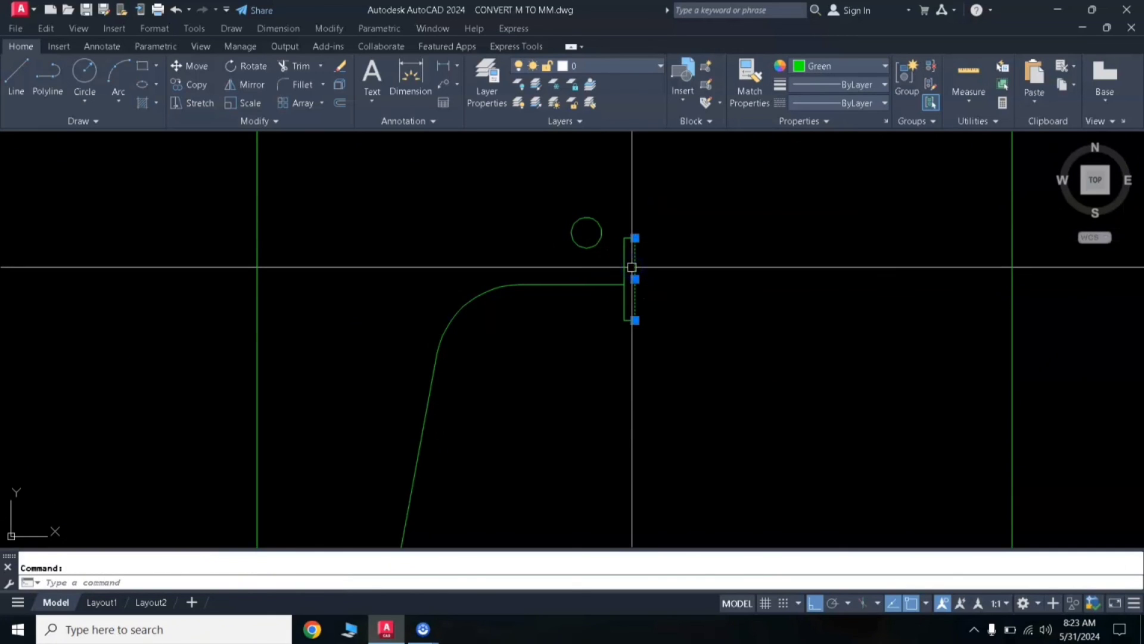
Erase the leftover centre line in the faucet and mirror the half basin, faucet and knob about the vertical centre line, keeping the originals.
{"action": "scroll", "coordinate": [621, 339], "scroll_direction": "down", "scroll_amount": 4}
{"action": "middle_click_drag", "start_coordinate": [621, 351], "coordinate": [605, 339]}
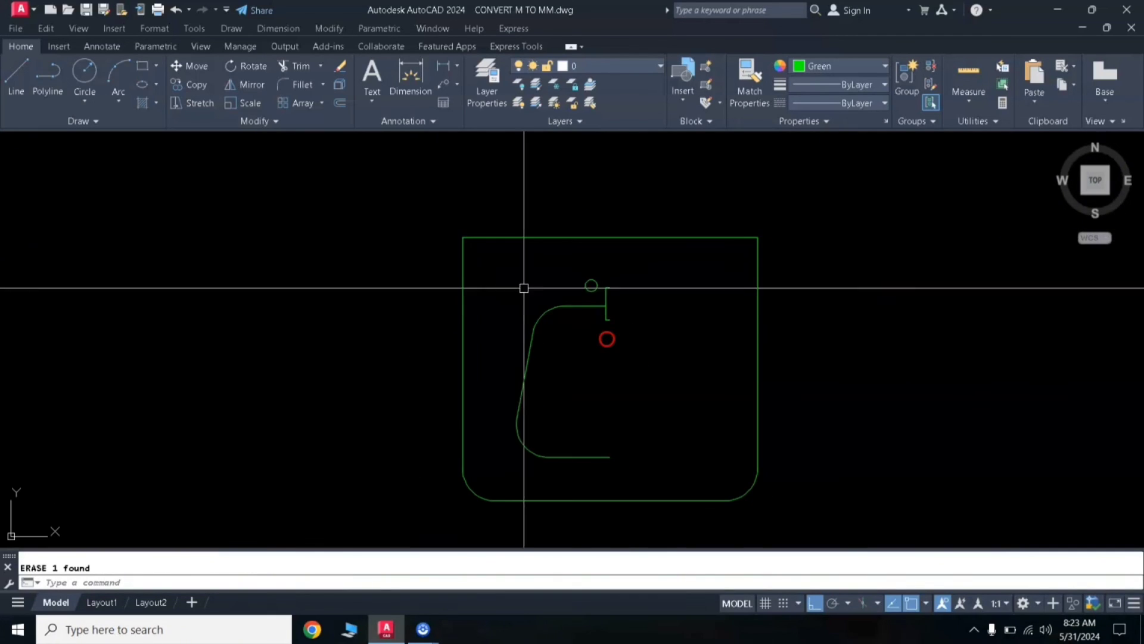
{"action": "left_click", "coordinate": [496, 257]}
{"action": "left_click", "coordinate": [649, 467]}
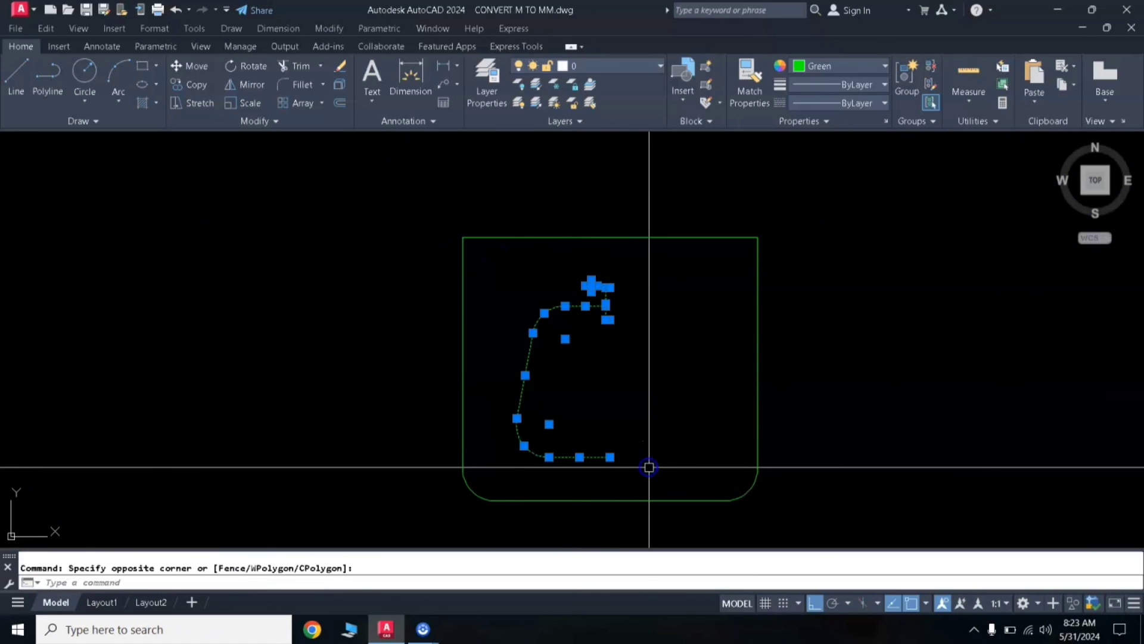
{"action": "type", "text": "MI"}
{"action": "key", "text": "Return"}
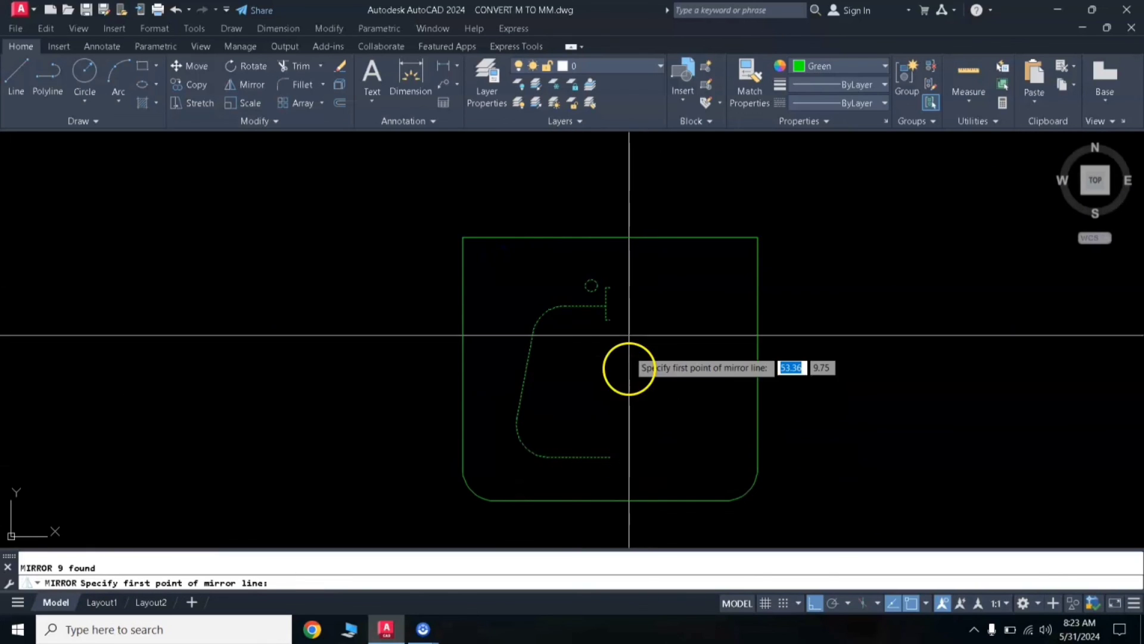
{"action": "left_click", "coordinate": [609, 287]}
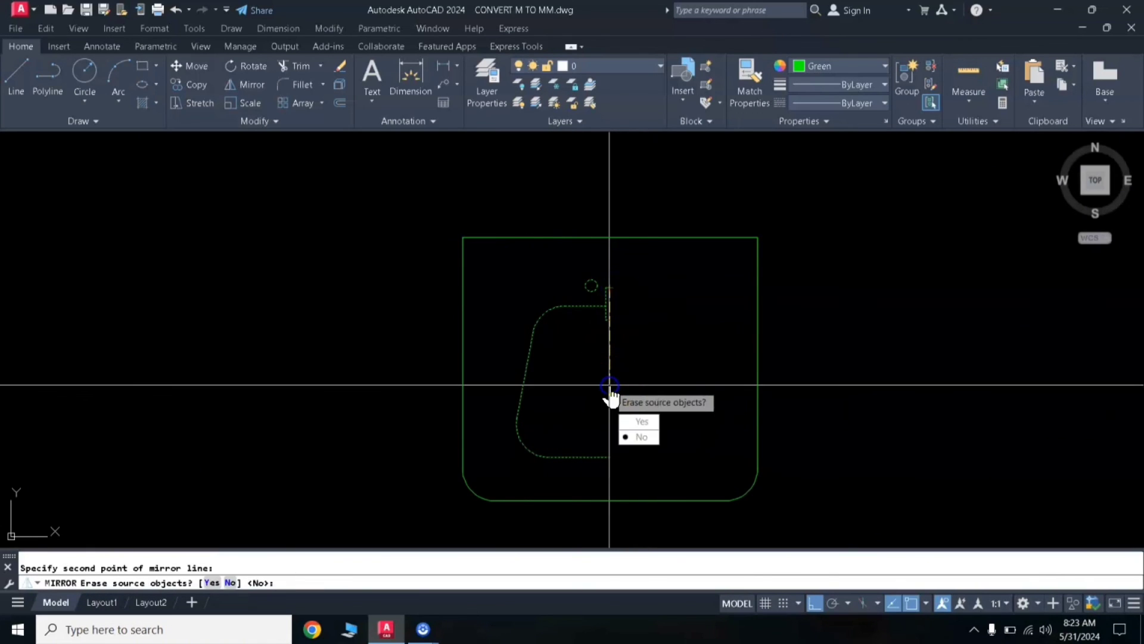
{"action": "key", "text": "Return"}
Copy the complete lavatory to the empty space straight below it.
{"action": "scroll", "coordinate": [673, 375], "scroll_direction": "down", "scroll_amount": 8}
{"action": "middle_click_drag", "start_coordinate": [667, 340], "coordinate": [618, 248]}
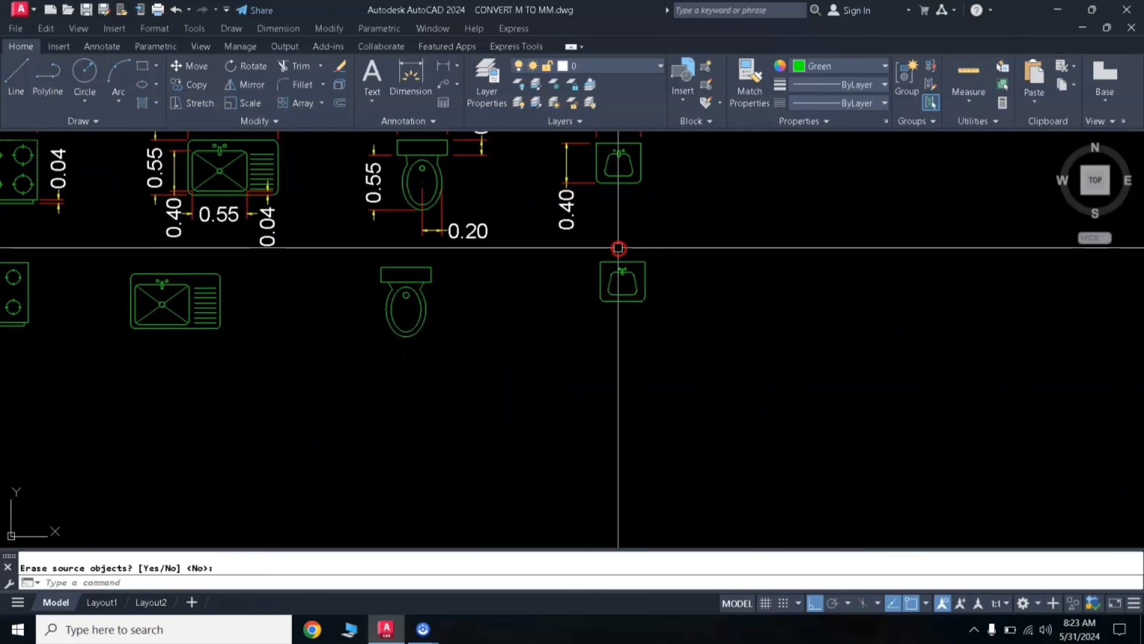
{"action": "left_click", "coordinate": [578, 252]}
{"action": "left_click", "coordinate": [702, 347]}
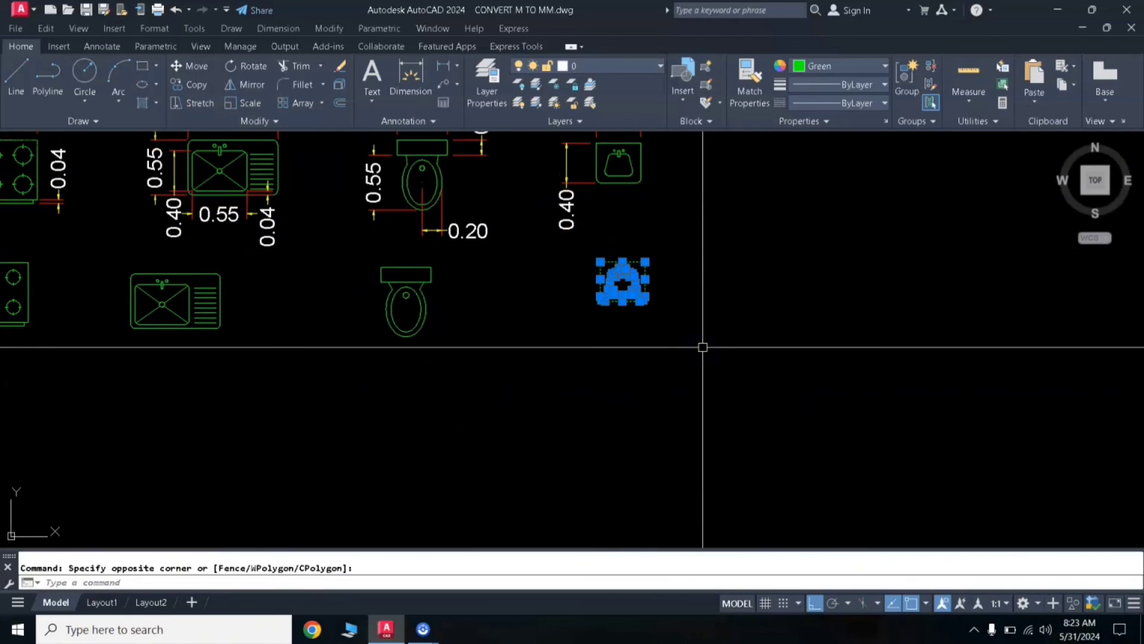
{"action": "type", "text": "co"}
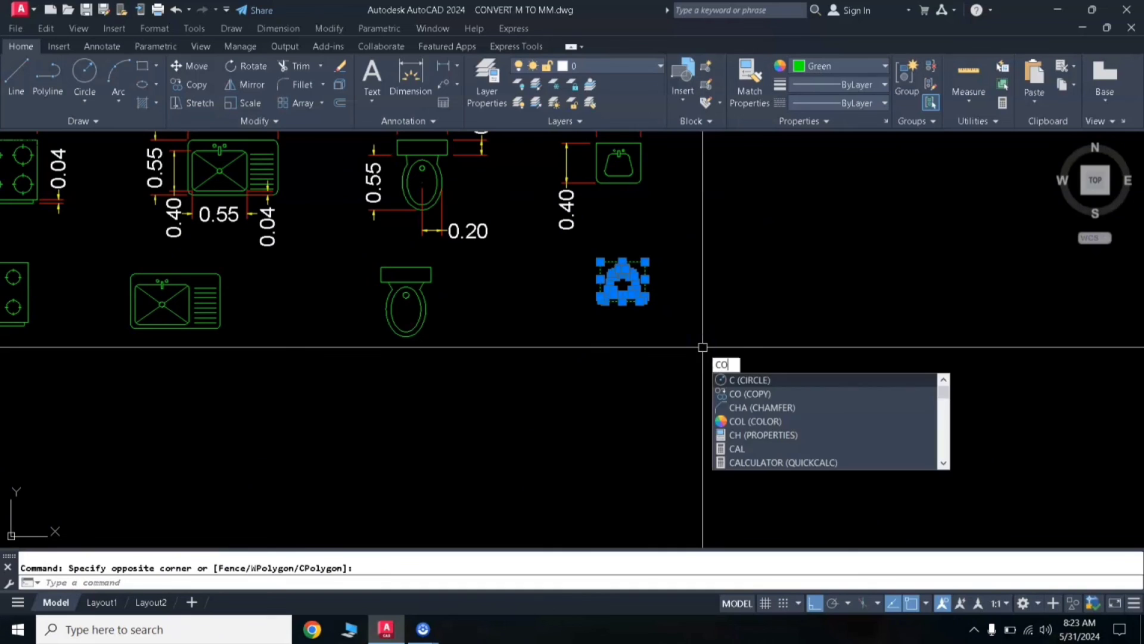
{"action": "key", "text": "Return"}
{"action": "left_click", "coordinate": [722, 274]}
{"action": "left_click", "coordinate": [744, 428]}
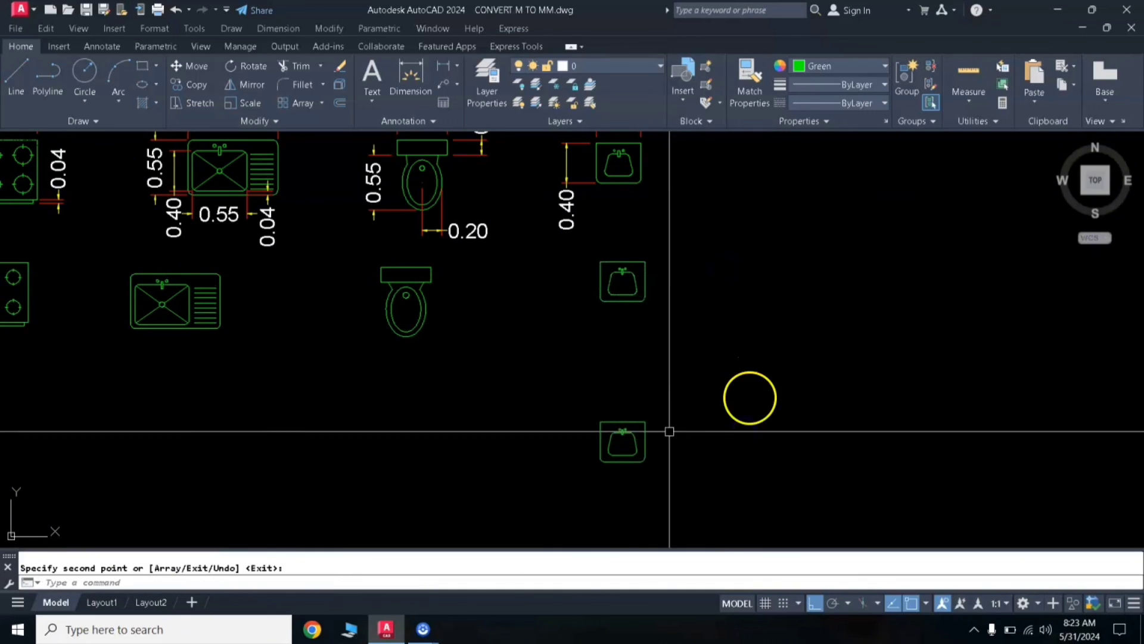
{"action": "middle_click_drag", "start_coordinate": [633, 467], "coordinate": [613, 393]}
{"action": "key", "text": "Return"}
Rotate the copied lavatory 90 degrees counterclockwise about a point inside it.
{"action": "type", "text": "ro"}
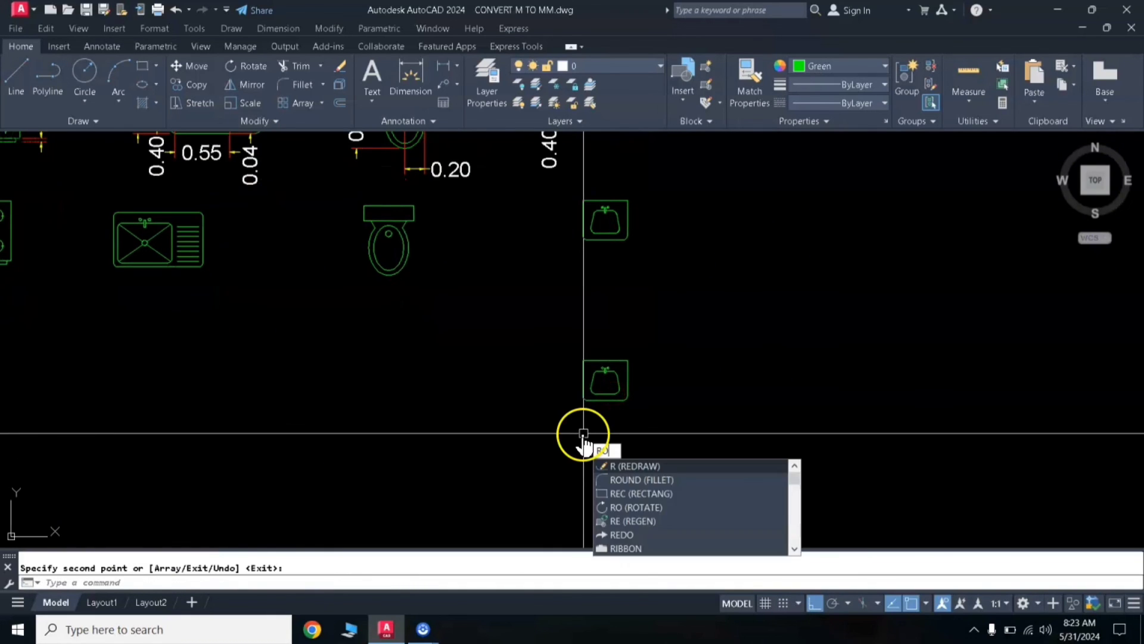
{"action": "key", "text": "Return"}
{"action": "left_click", "coordinate": [544, 329]}
{"action": "left_click", "coordinate": [723, 436]}
{"action": "key", "text": "Return"}
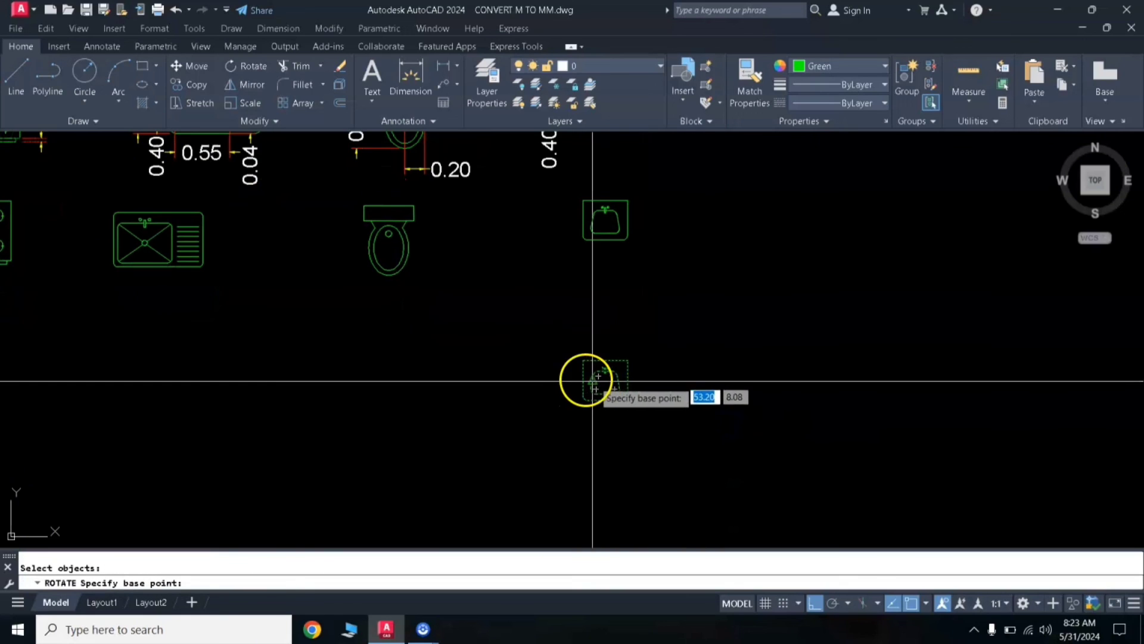
{"action": "left_click", "coordinate": [616, 322]}
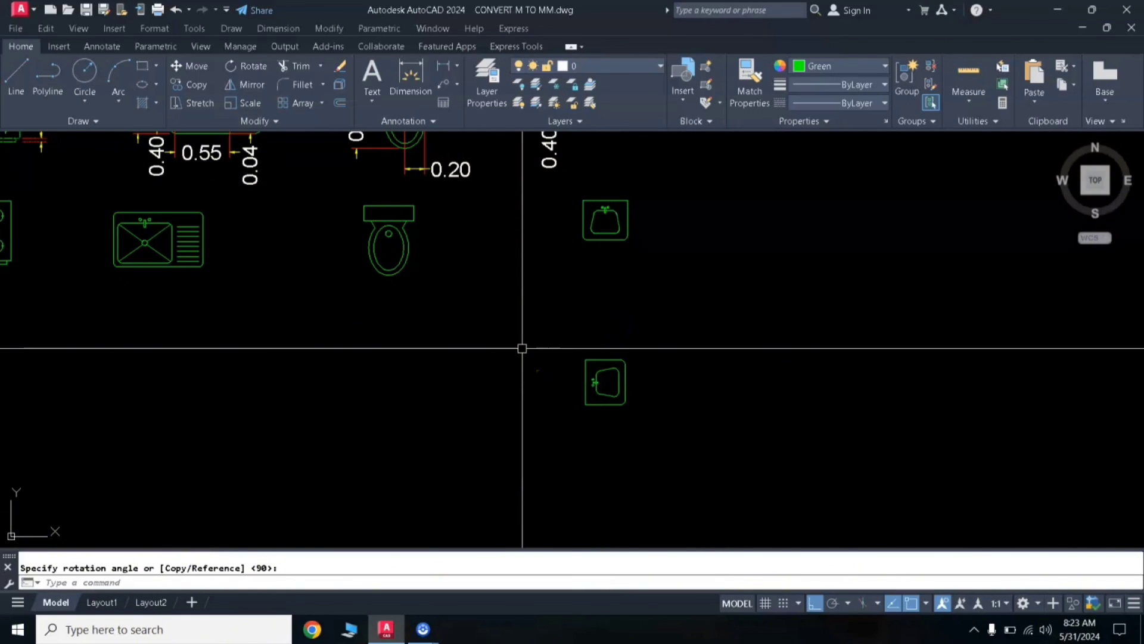
Copy the rotated lavatory with Ortho off into the upper T&B, in the upper-left corner above the toilet.
{"action": "type", "text": "co"}
{"action": "key", "text": "Return"}
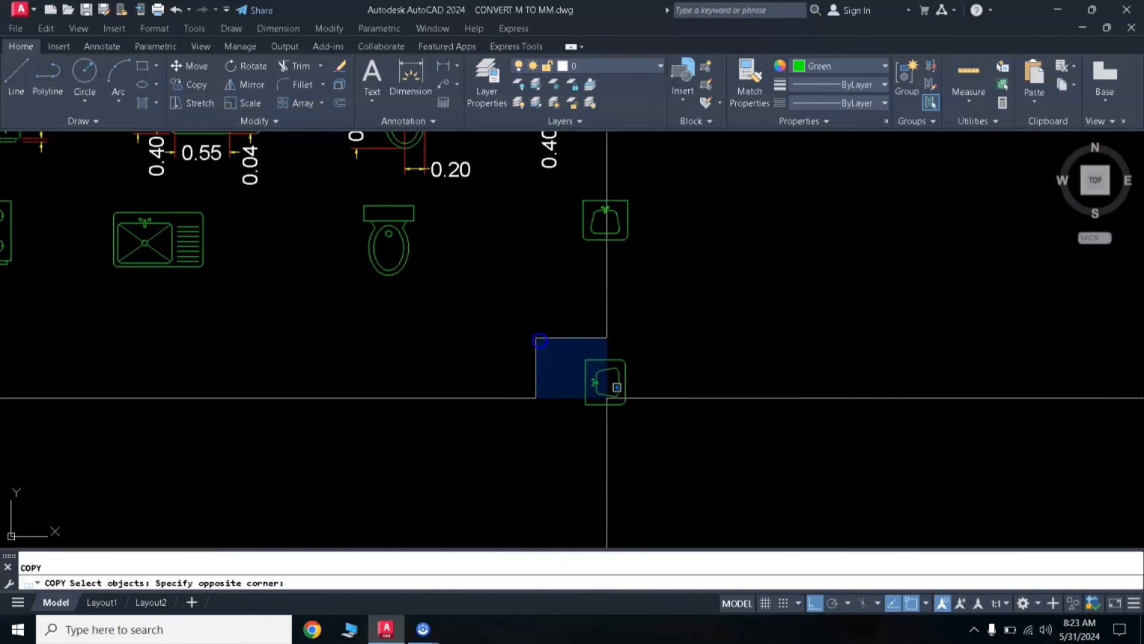
{"action": "left_click", "coordinate": [541, 340]}
{"action": "key", "text": "Return"}
{"action": "left_click", "coordinate": [610, 381]}
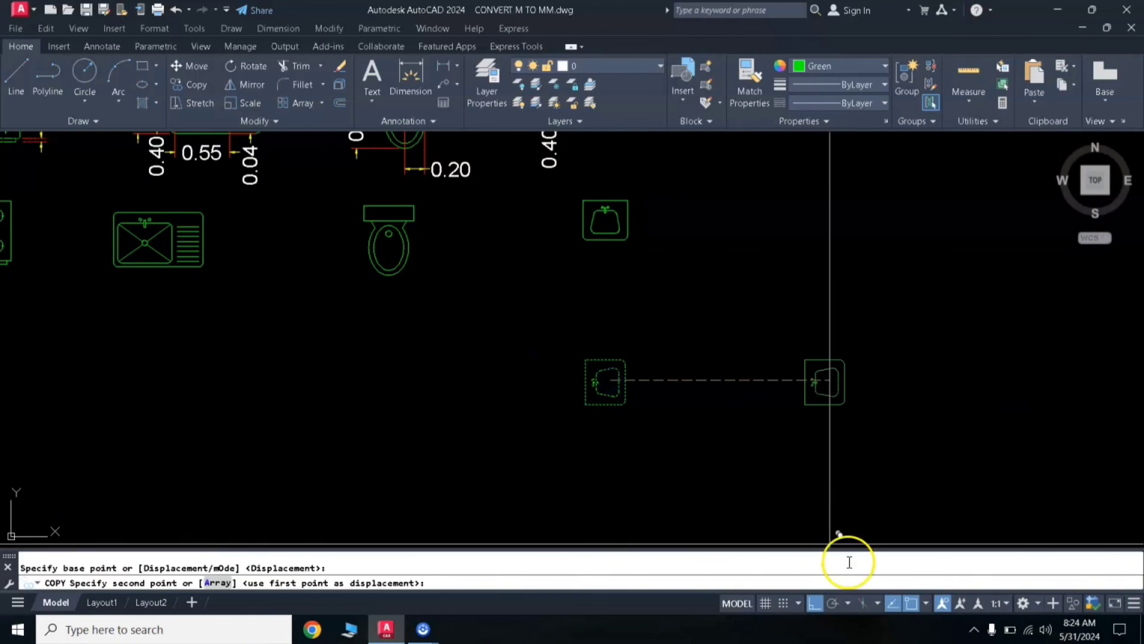
{"action": "left_click", "coordinate": [815, 603]}
{"action": "scroll", "coordinate": [383, 355], "scroll_direction": "down", "scroll_amount": 5}
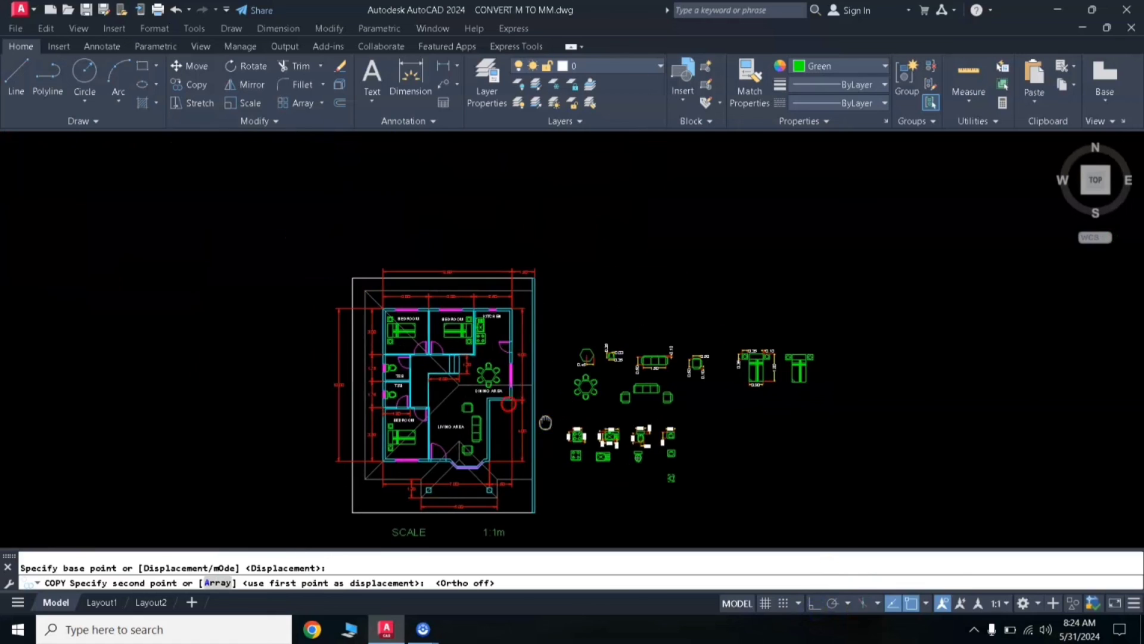
{"action": "scroll", "coordinate": [383, 355], "scroll_direction": "up", "scroll_amount": 8}
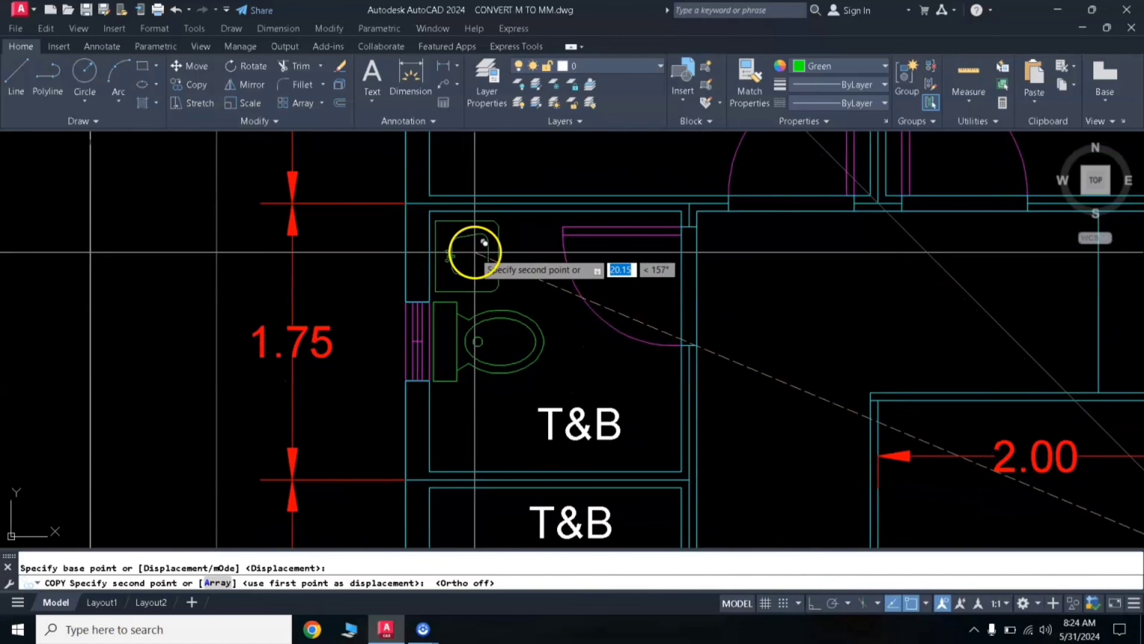
Place another copy of the rotated lavatory in the lower T&B's upper-left corner, above the toilet, and end the copy.
{"action": "scroll", "coordinate": [473, 252], "scroll_direction": "down", "scroll_amount": 5}
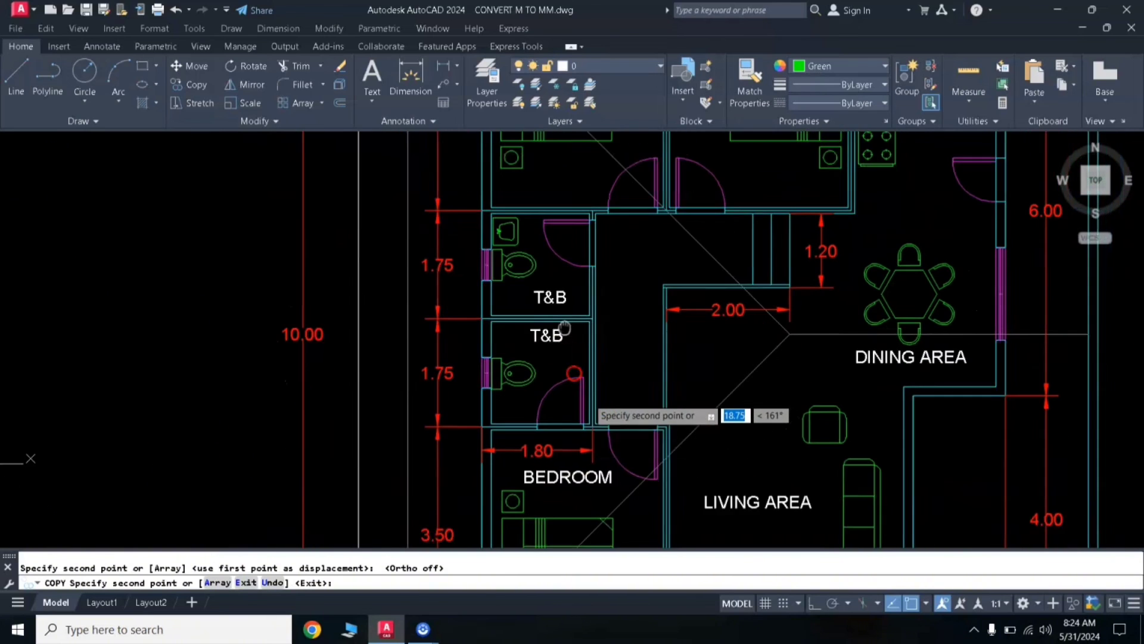
{"action": "scroll", "coordinate": [489, 282], "scroll_direction": "up", "scroll_amount": 5}
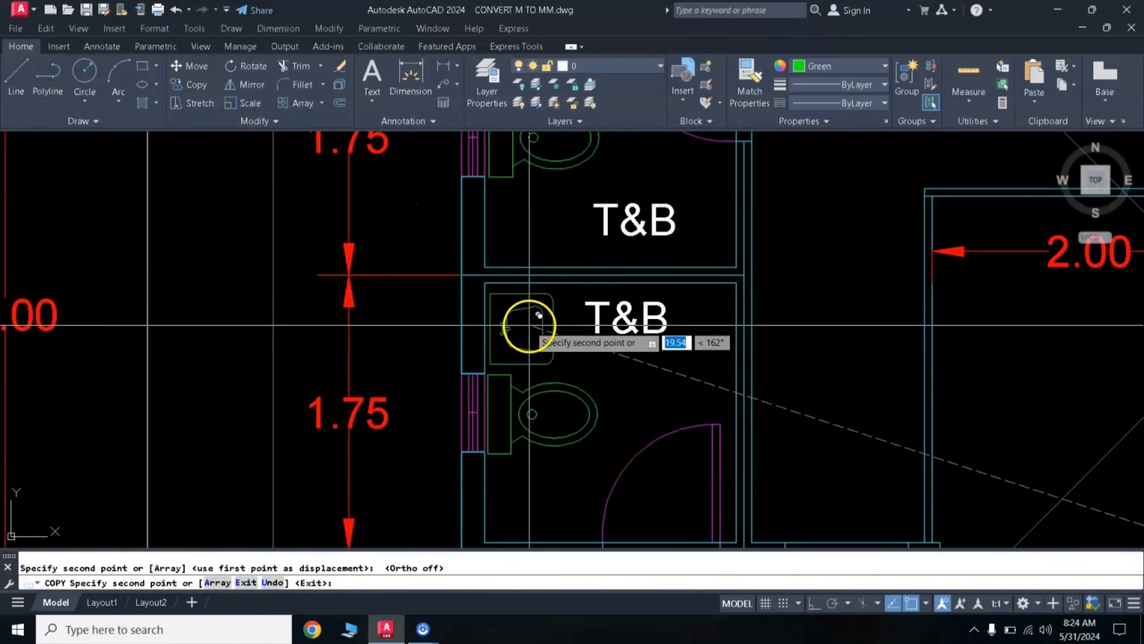
{"action": "scroll", "coordinate": [593, 345], "scroll_direction": "down", "scroll_amount": 6}
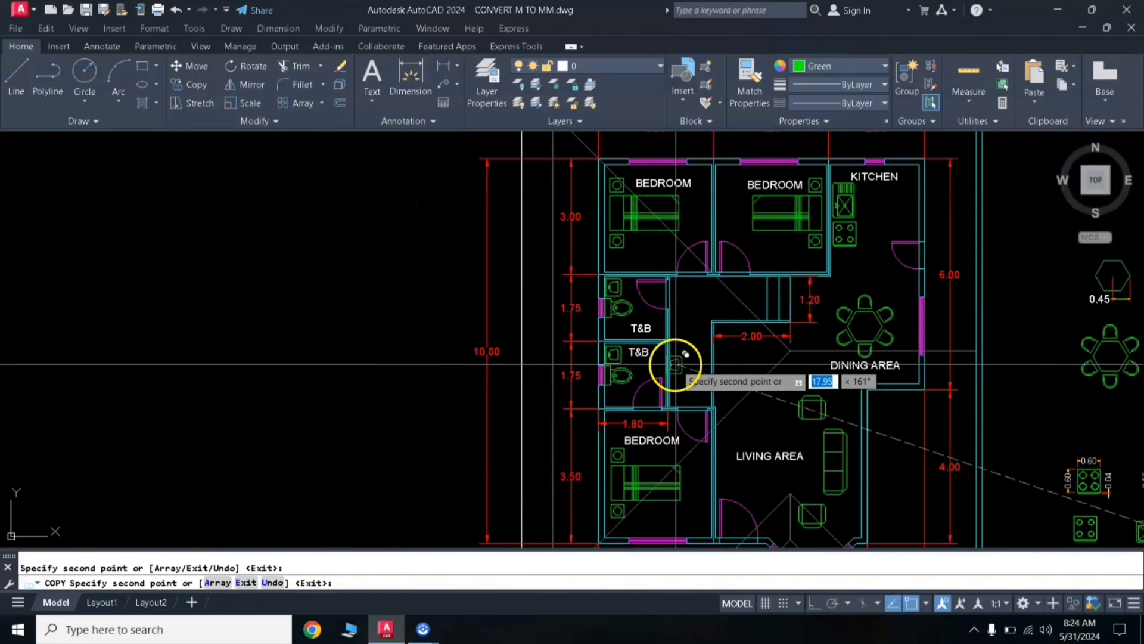
{"action": "middle_click_drag", "start_coordinate": [804, 368], "coordinate": [492, 315]}
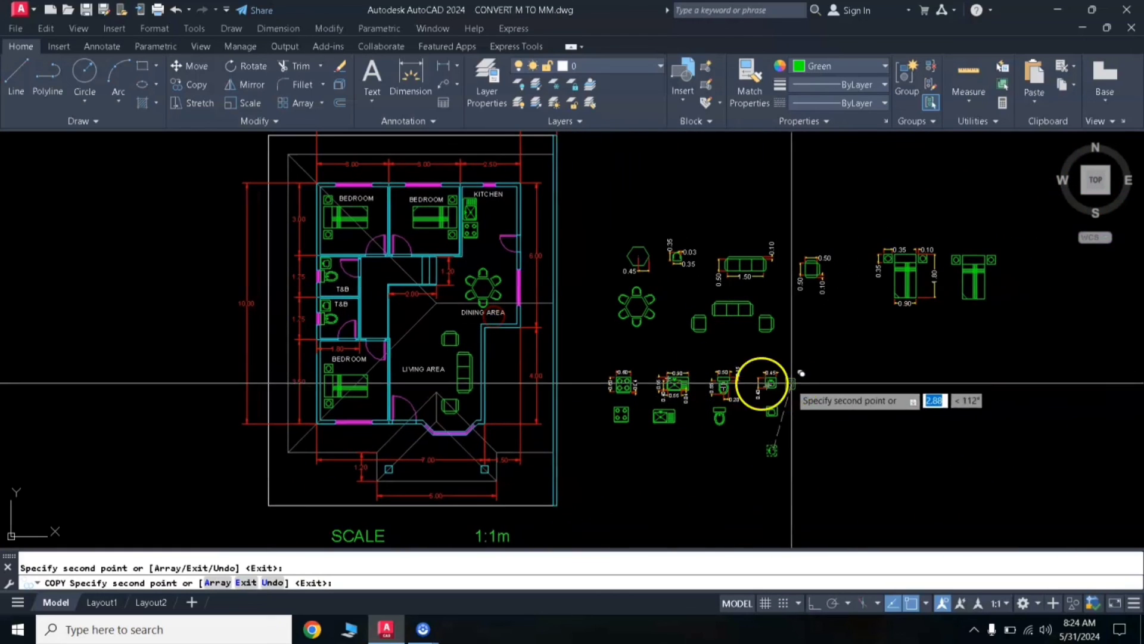
{"action": "key", "text": "Return"}
Delete the rotated spare lavatory below the fixture drawings.
{"action": "scroll", "coordinate": [748, 401], "scroll_direction": "up", "scroll_amount": 4}
{"action": "scroll", "coordinate": [812, 409], "scroll_direction": "down", "scroll_amount": 2}
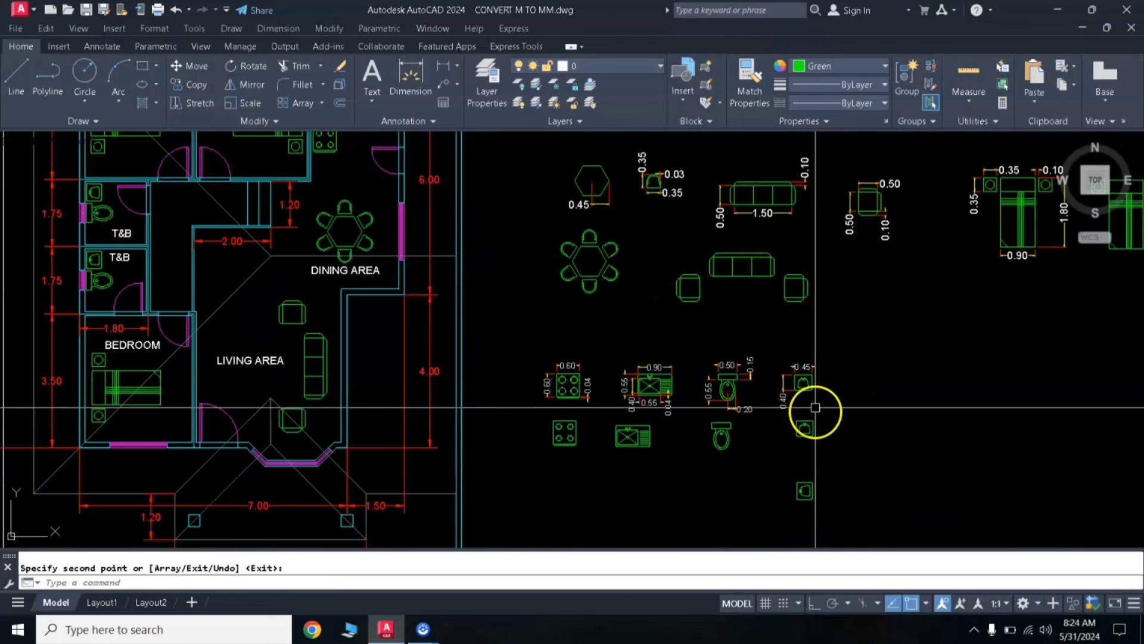
{"action": "middle_click_drag", "start_coordinate": [813, 409], "coordinate": [832, 357]}
{"action": "left_click", "coordinate": [857, 402]}
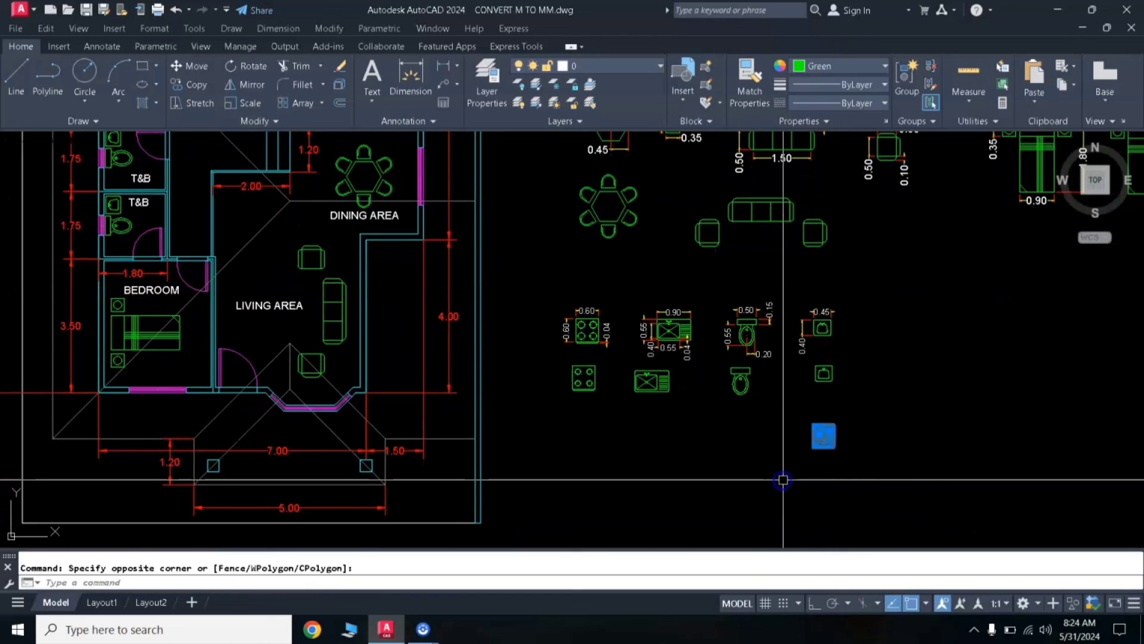
{"action": "left_click", "coordinate": [762, 471]}
{"action": "key", "text": "Delete"}
Review the furnished floor plan alongside the furniture and fixture reference drawings.
{"action": "scroll", "coordinate": [710, 332], "scroll_direction": "down", "scroll_amount": 3}
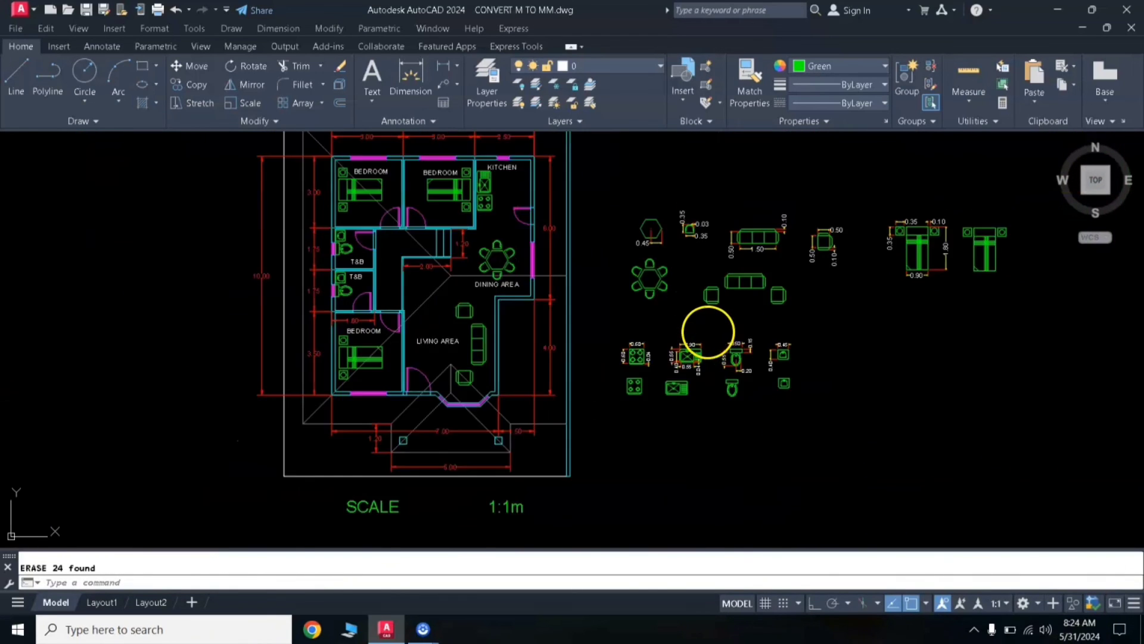
{"action": "scroll", "coordinate": [633, 308], "scroll_direction": "up", "scroll_amount": 3}
{"action": "scroll", "coordinate": [634, 308], "scroll_direction": "down", "scroll_amount": 3}
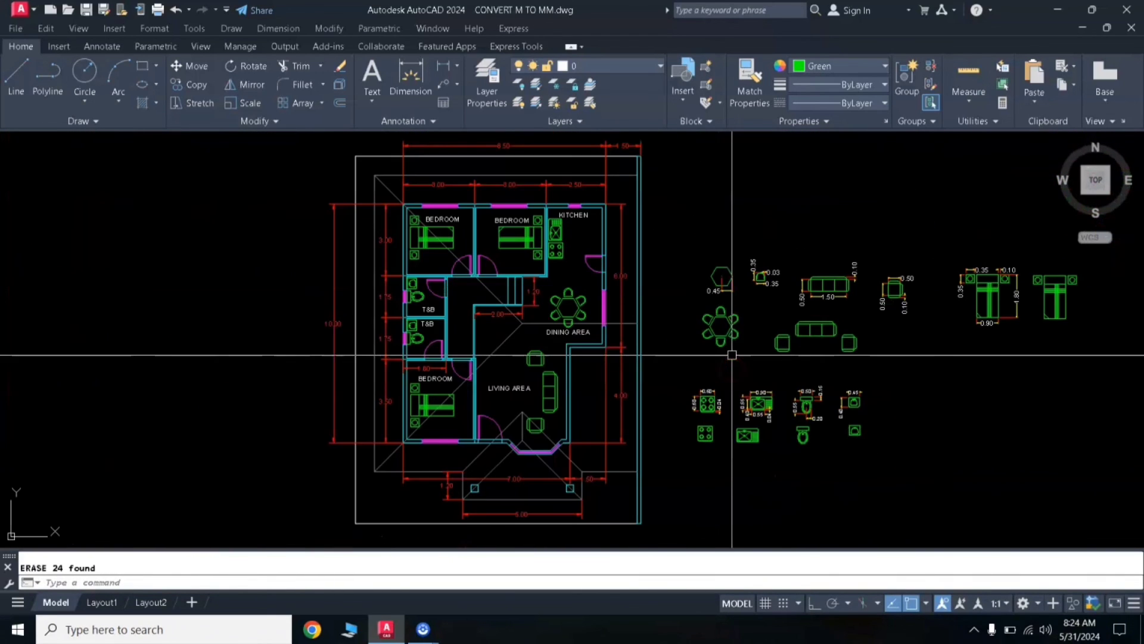
{"action": "middle_click_drag", "start_coordinate": [728, 315], "coordinate": [631, 323]}
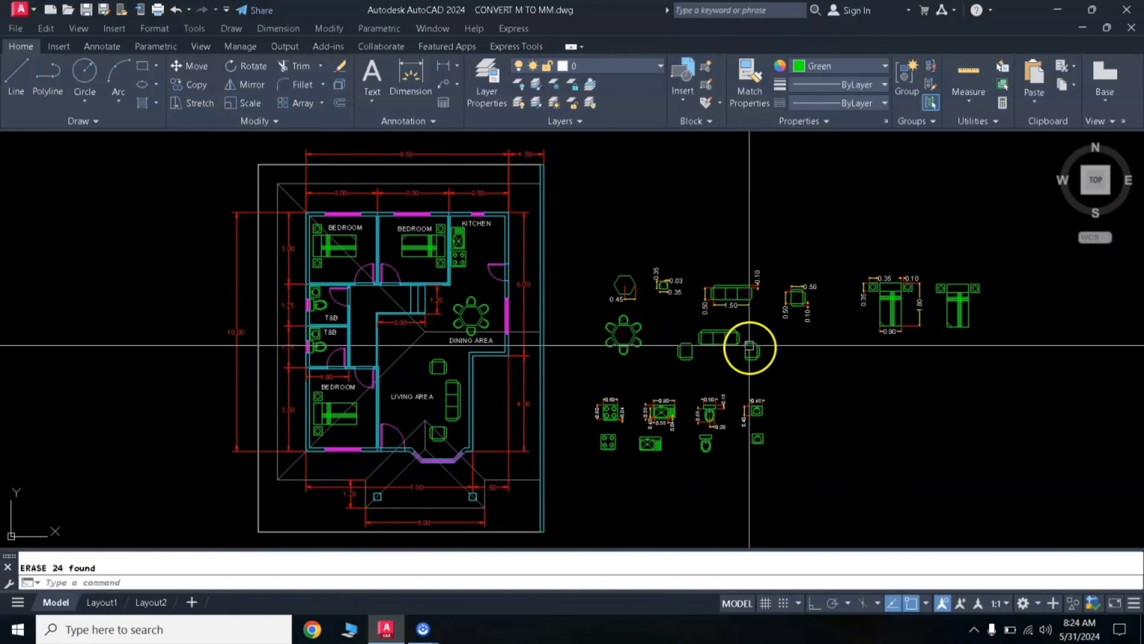
{"action": "scroll", "coordinate": [750, 346], "scroll_direction": "up", "scroll_amount": 2}
{"action": "scroll", "coordinate": [705, 332], "scroll_direction": "down", "scroll_amount": 2}
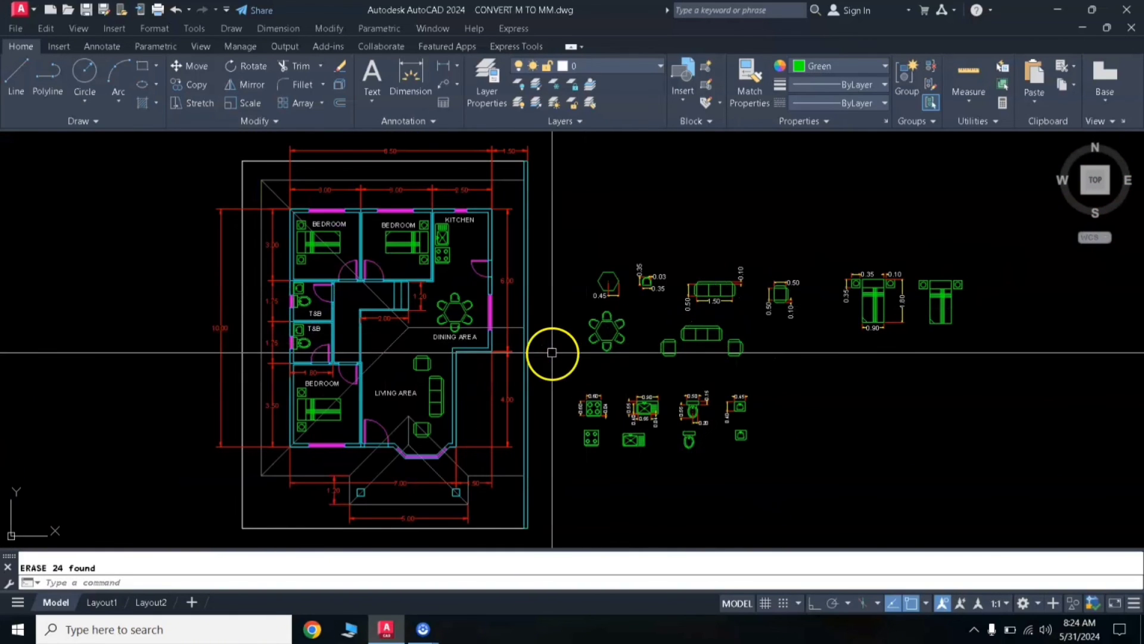
{"action": "scroll", "coordinate": [552, 351], "scroll_direction": "up", "scroll_amount": 2}
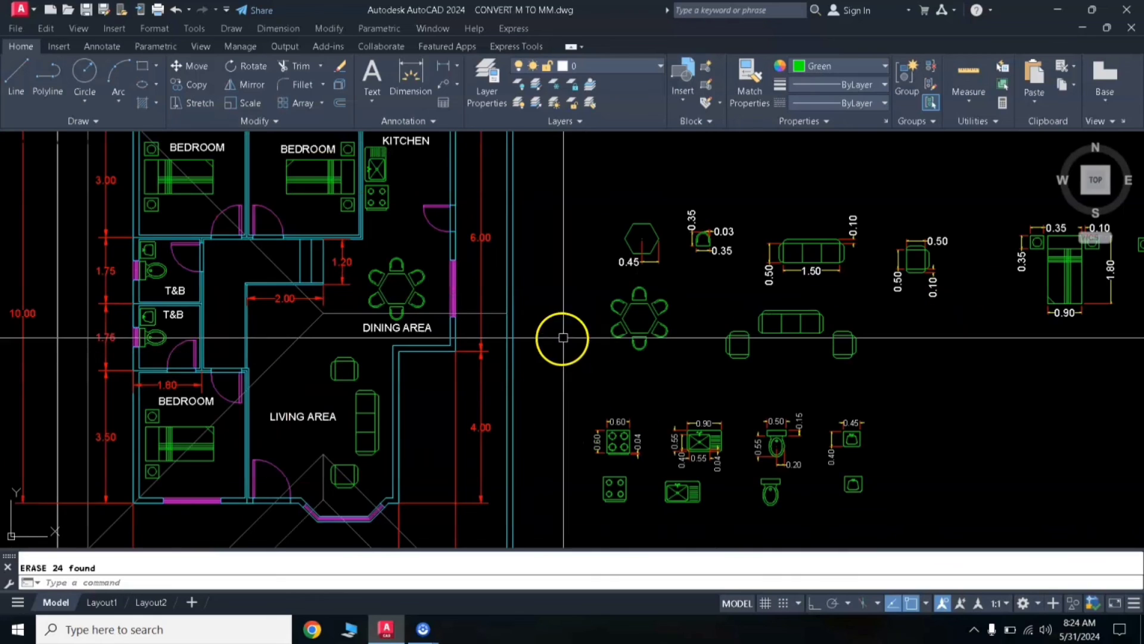
{"action": "left_click", "coordinate": [620, 329]}
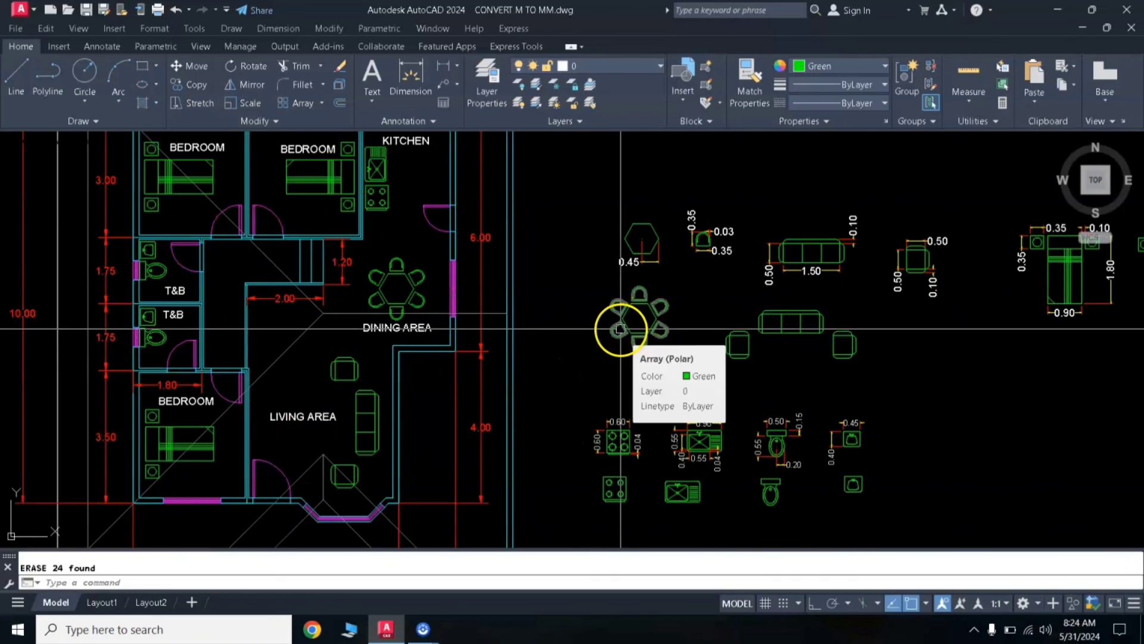
{"action": "scroll", "coordinate": [574, 350], "scroll_direction": "up", "scroll_amount": 2}
{"action": "scroll", "coordinate": [574, 350], "scroll_direction": "down", "scroll_amount": 2}
{"action": "middle_click_drag", "start_coordinate": [524, 334], "coordinate": [655, 354]}
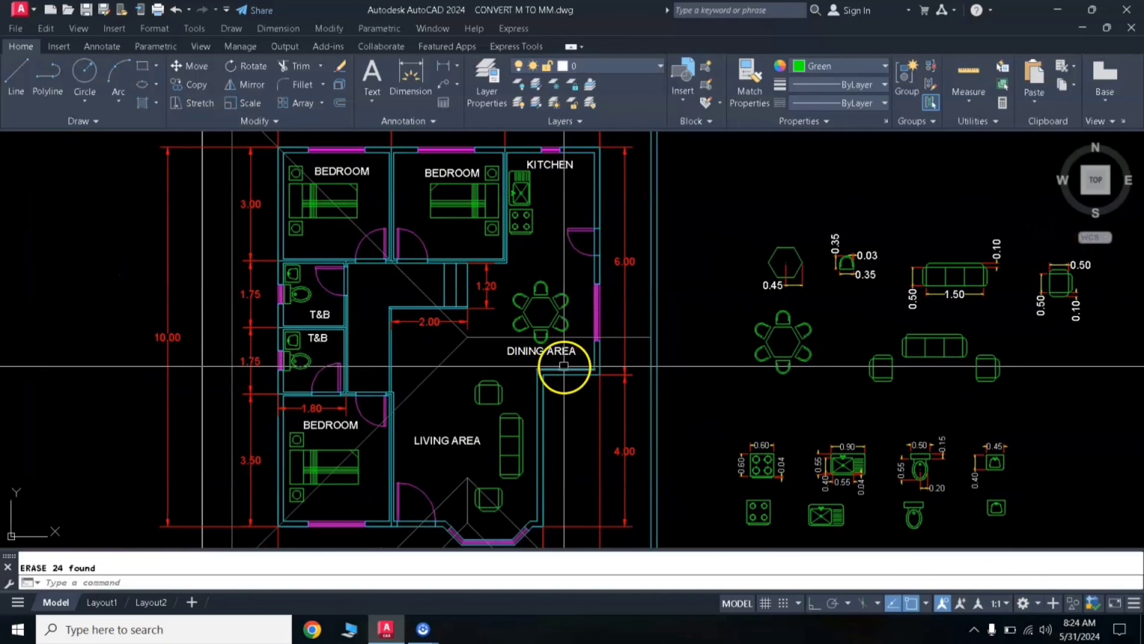
{"action": "scroll", "coordinate": [616, 363], "scroll_direction": "down", "scroll_amount": 3}
{"action": "scroll", "coordinate": [535, 348], "scroll_direction": "up", "scroll_amount": 3}
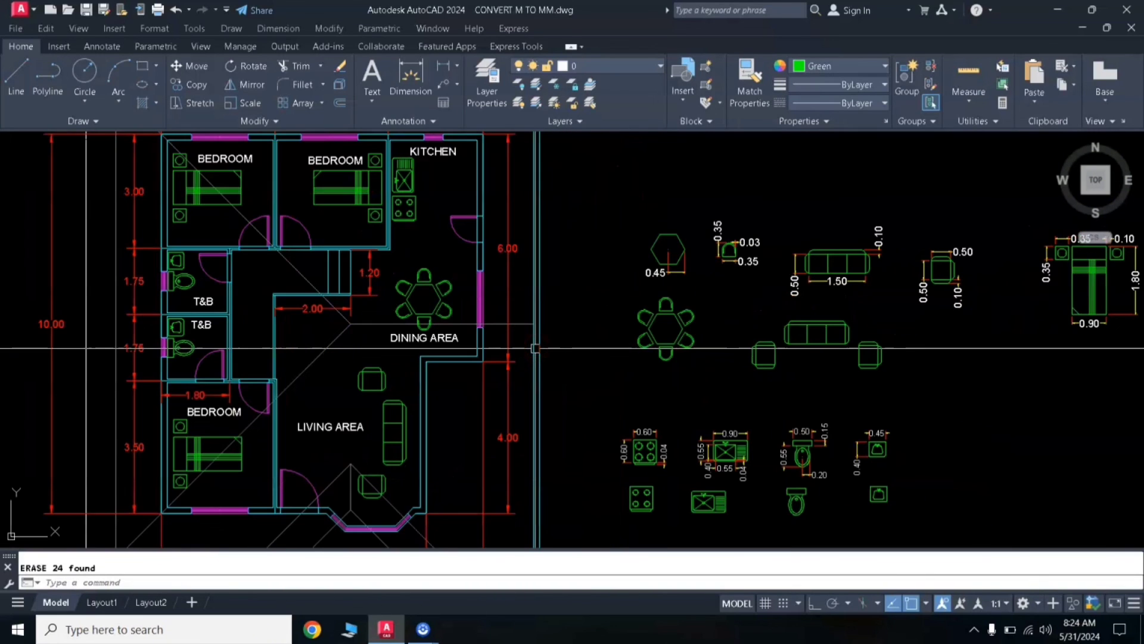